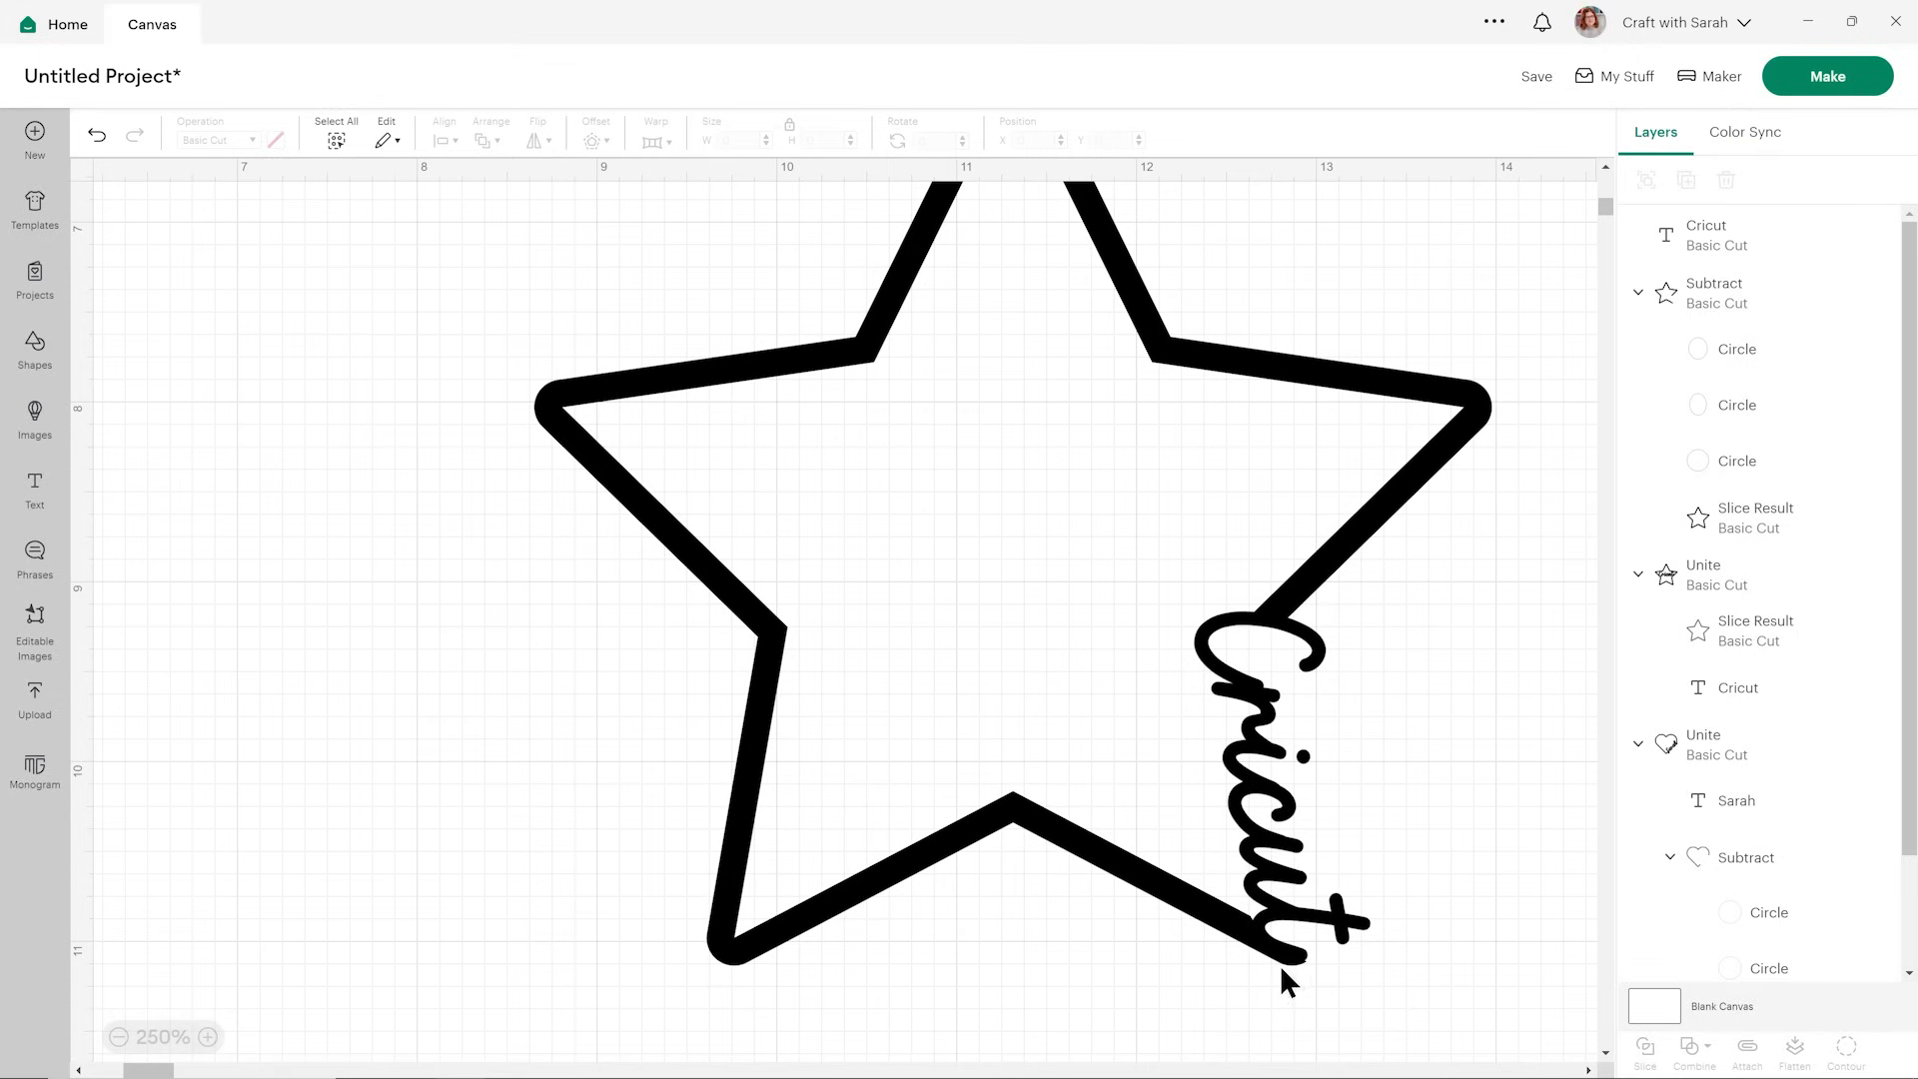
left_click(276, 140)
left_click(335, 272)
left_click(449, 330)
triple_click(122, 1039)
triple_click(125, 1040)
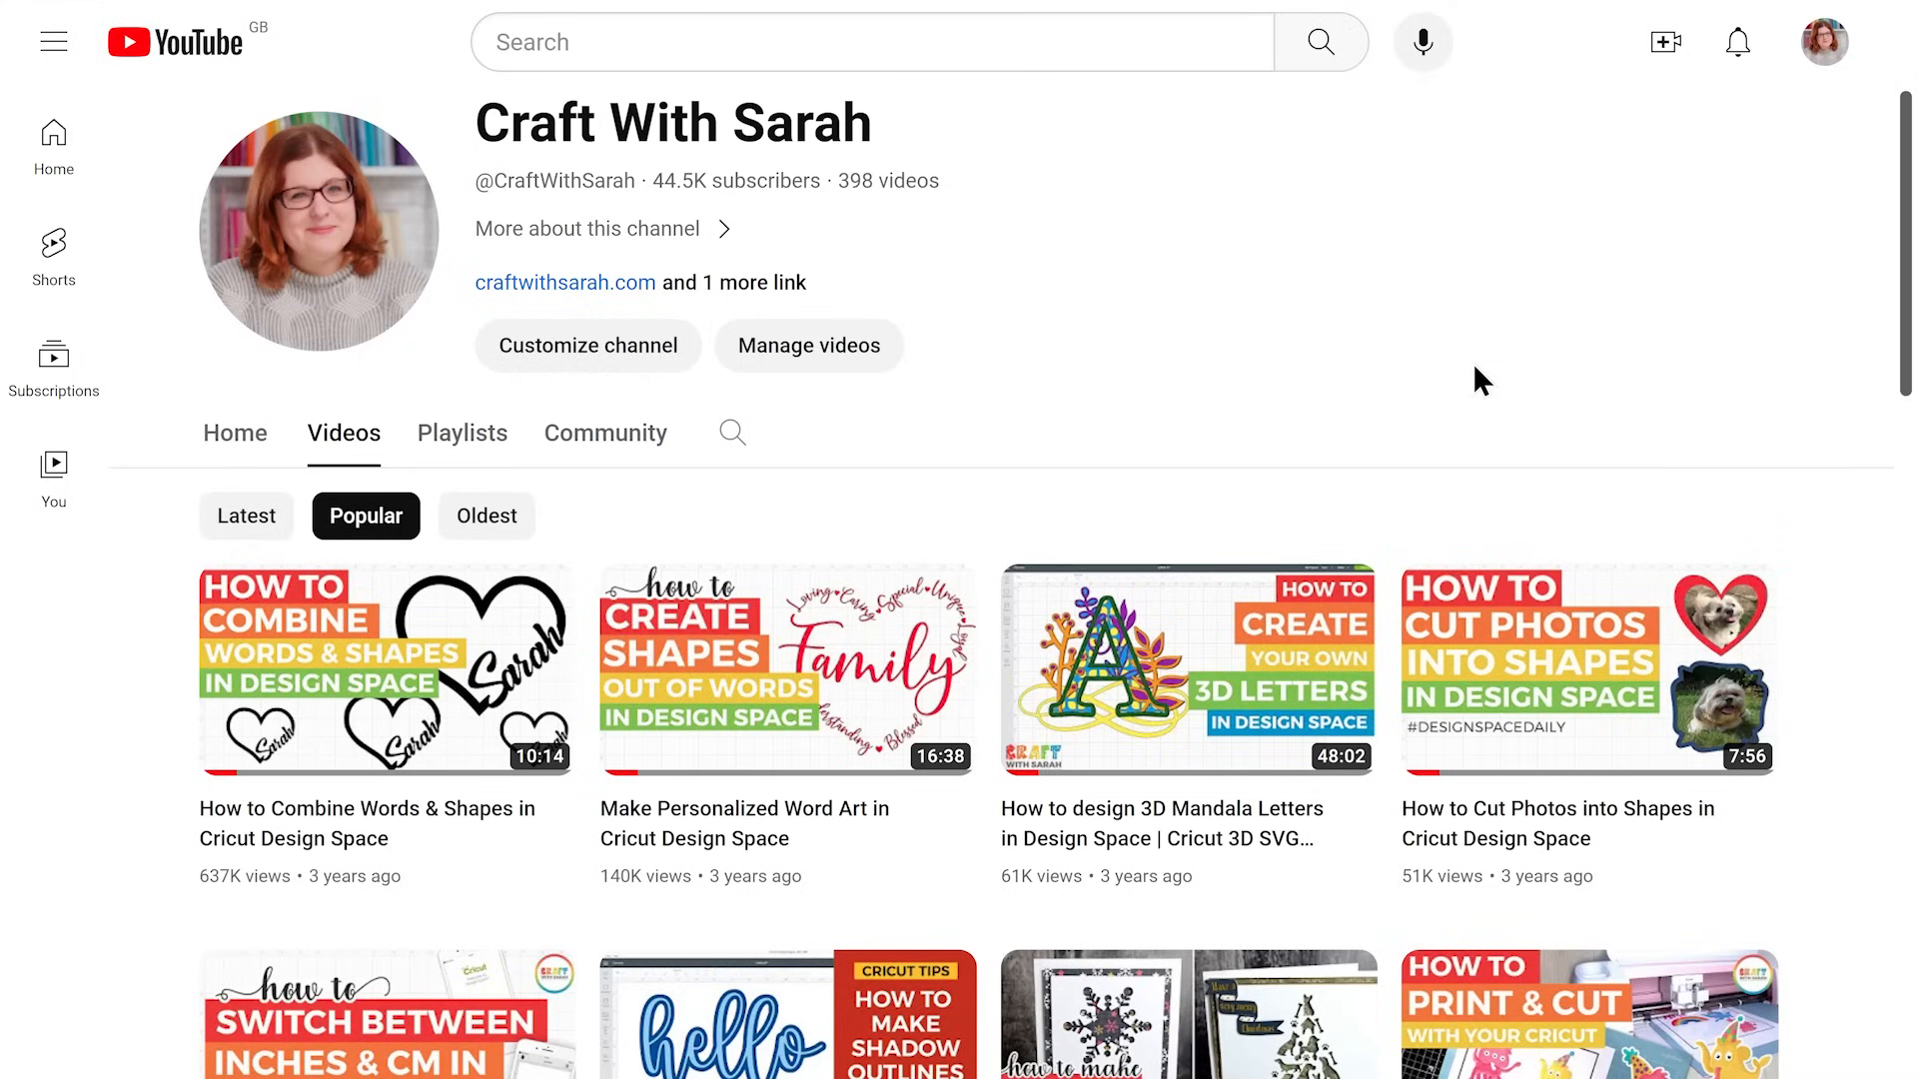
mouse_move(460, 631)
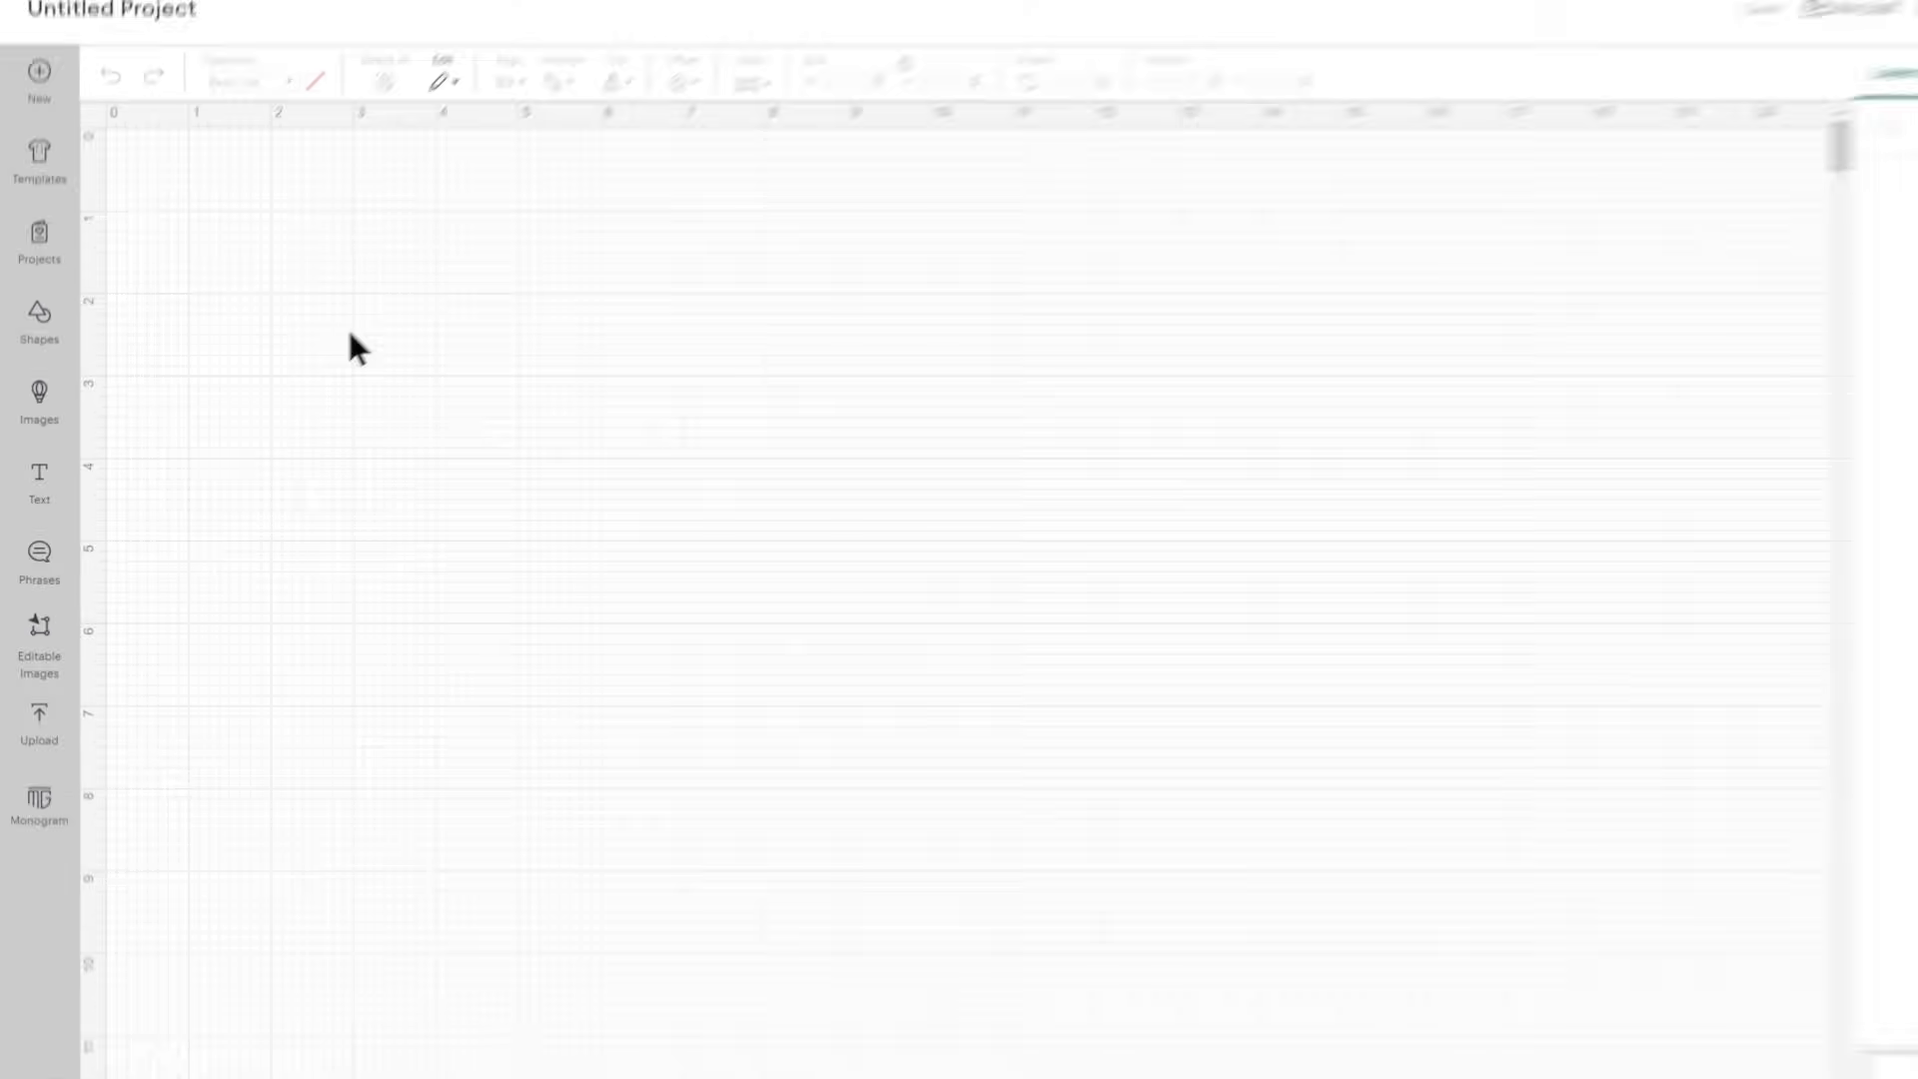
- Add a text object containing the first name to the blank canvas
left_click(72, 470)
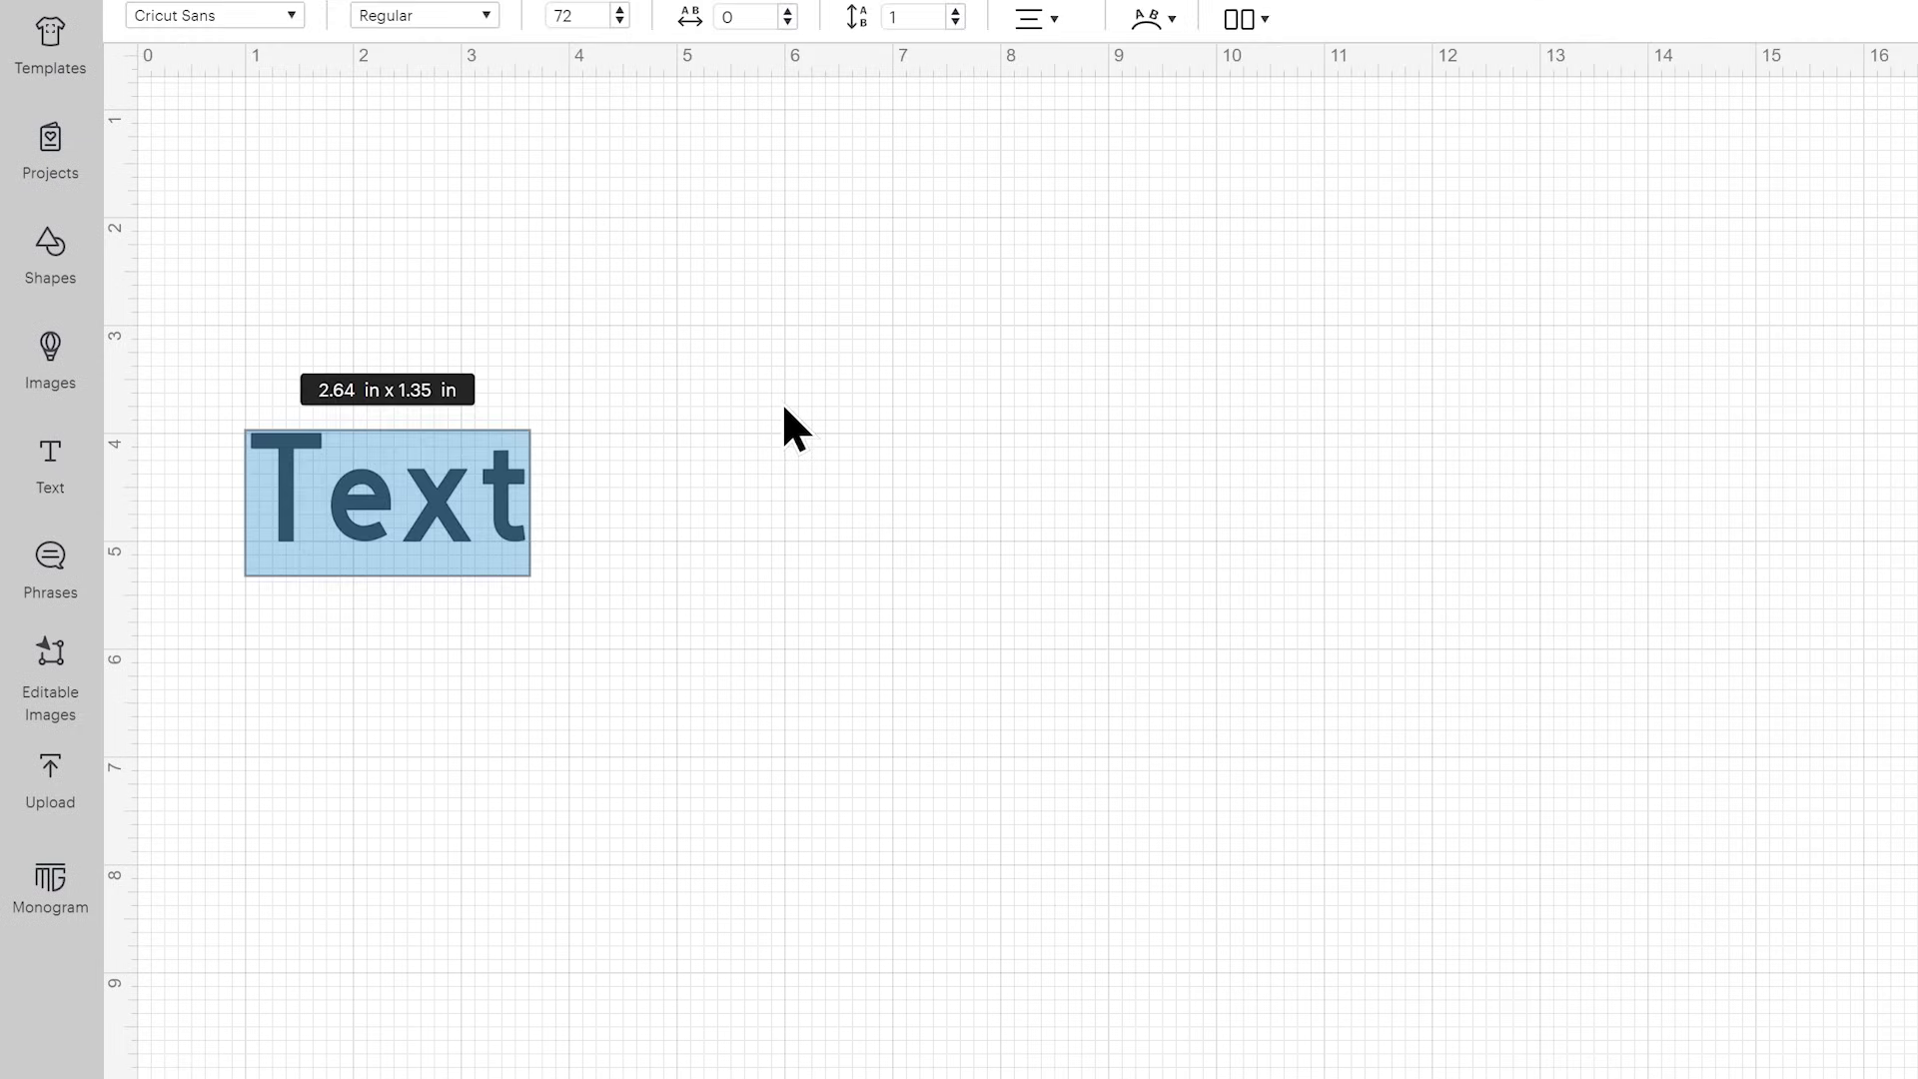
type("Sarah")
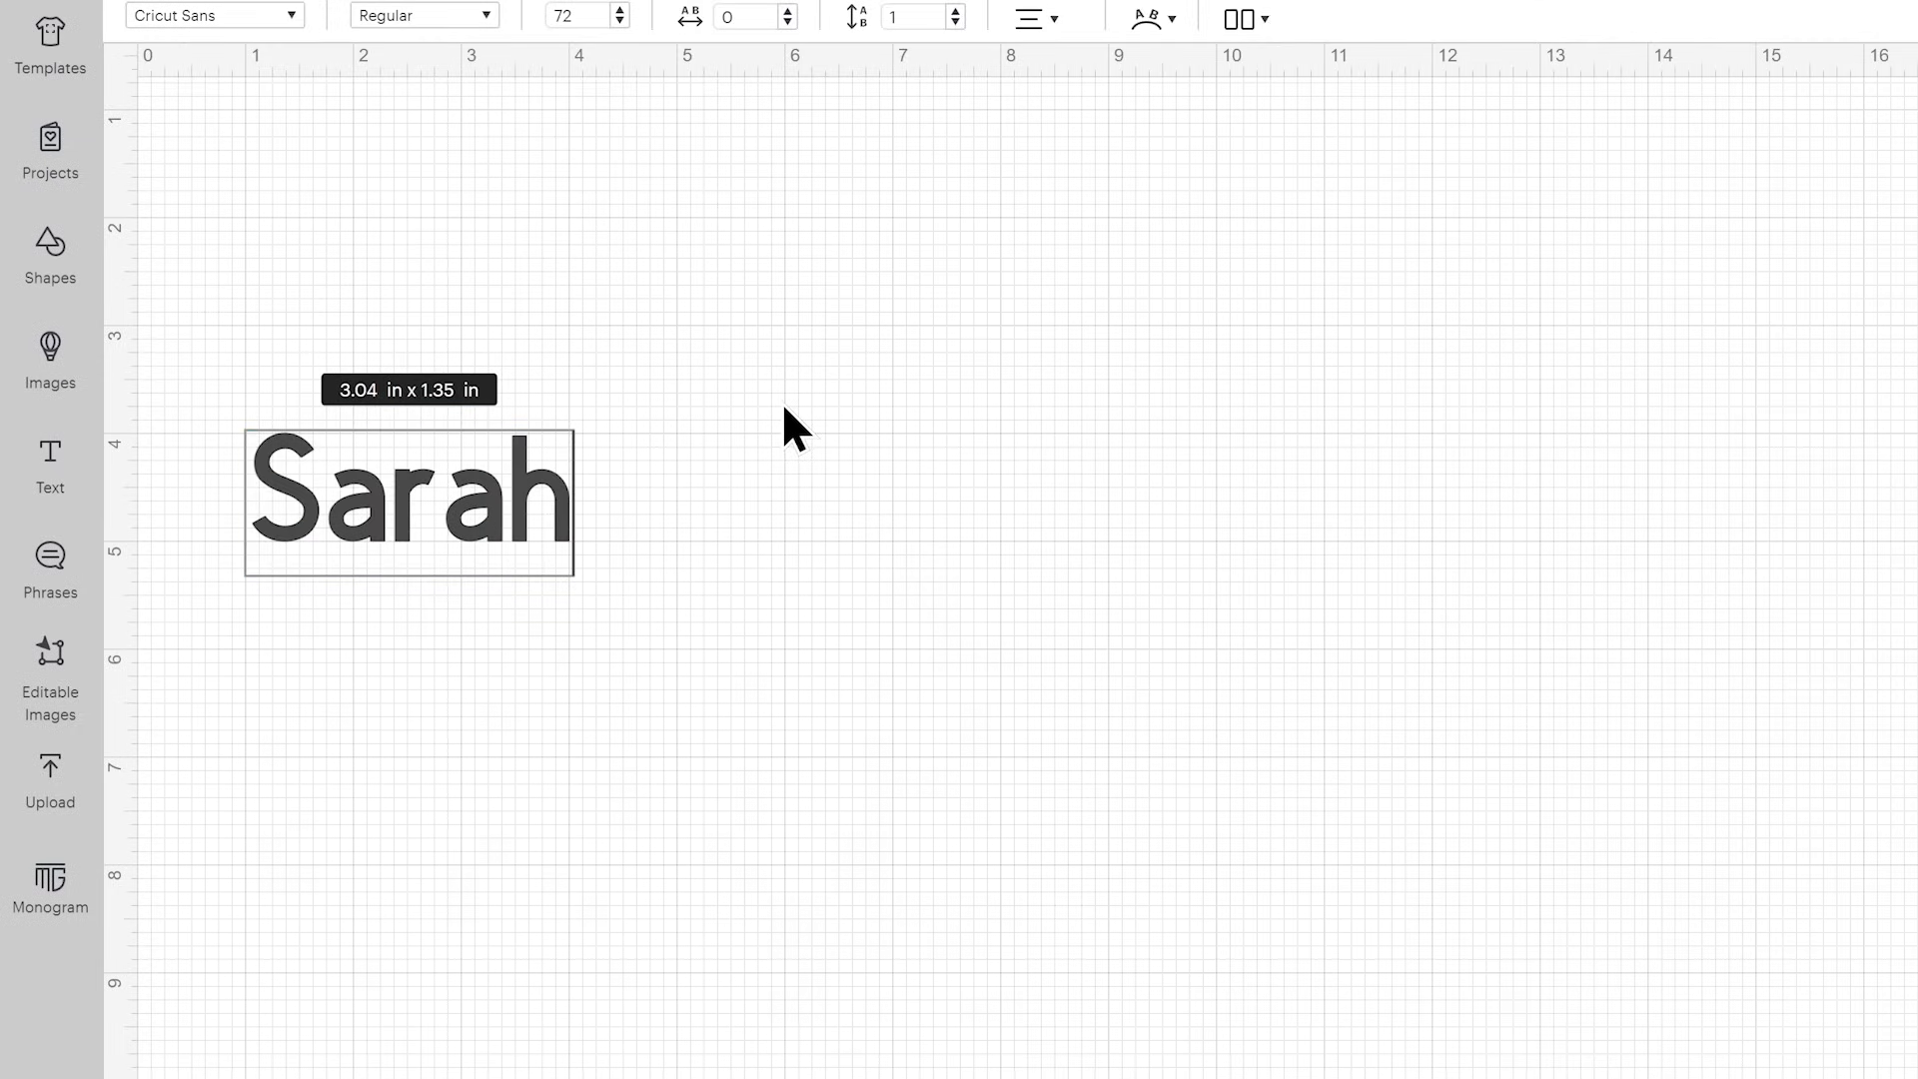
left_click(784, 408)
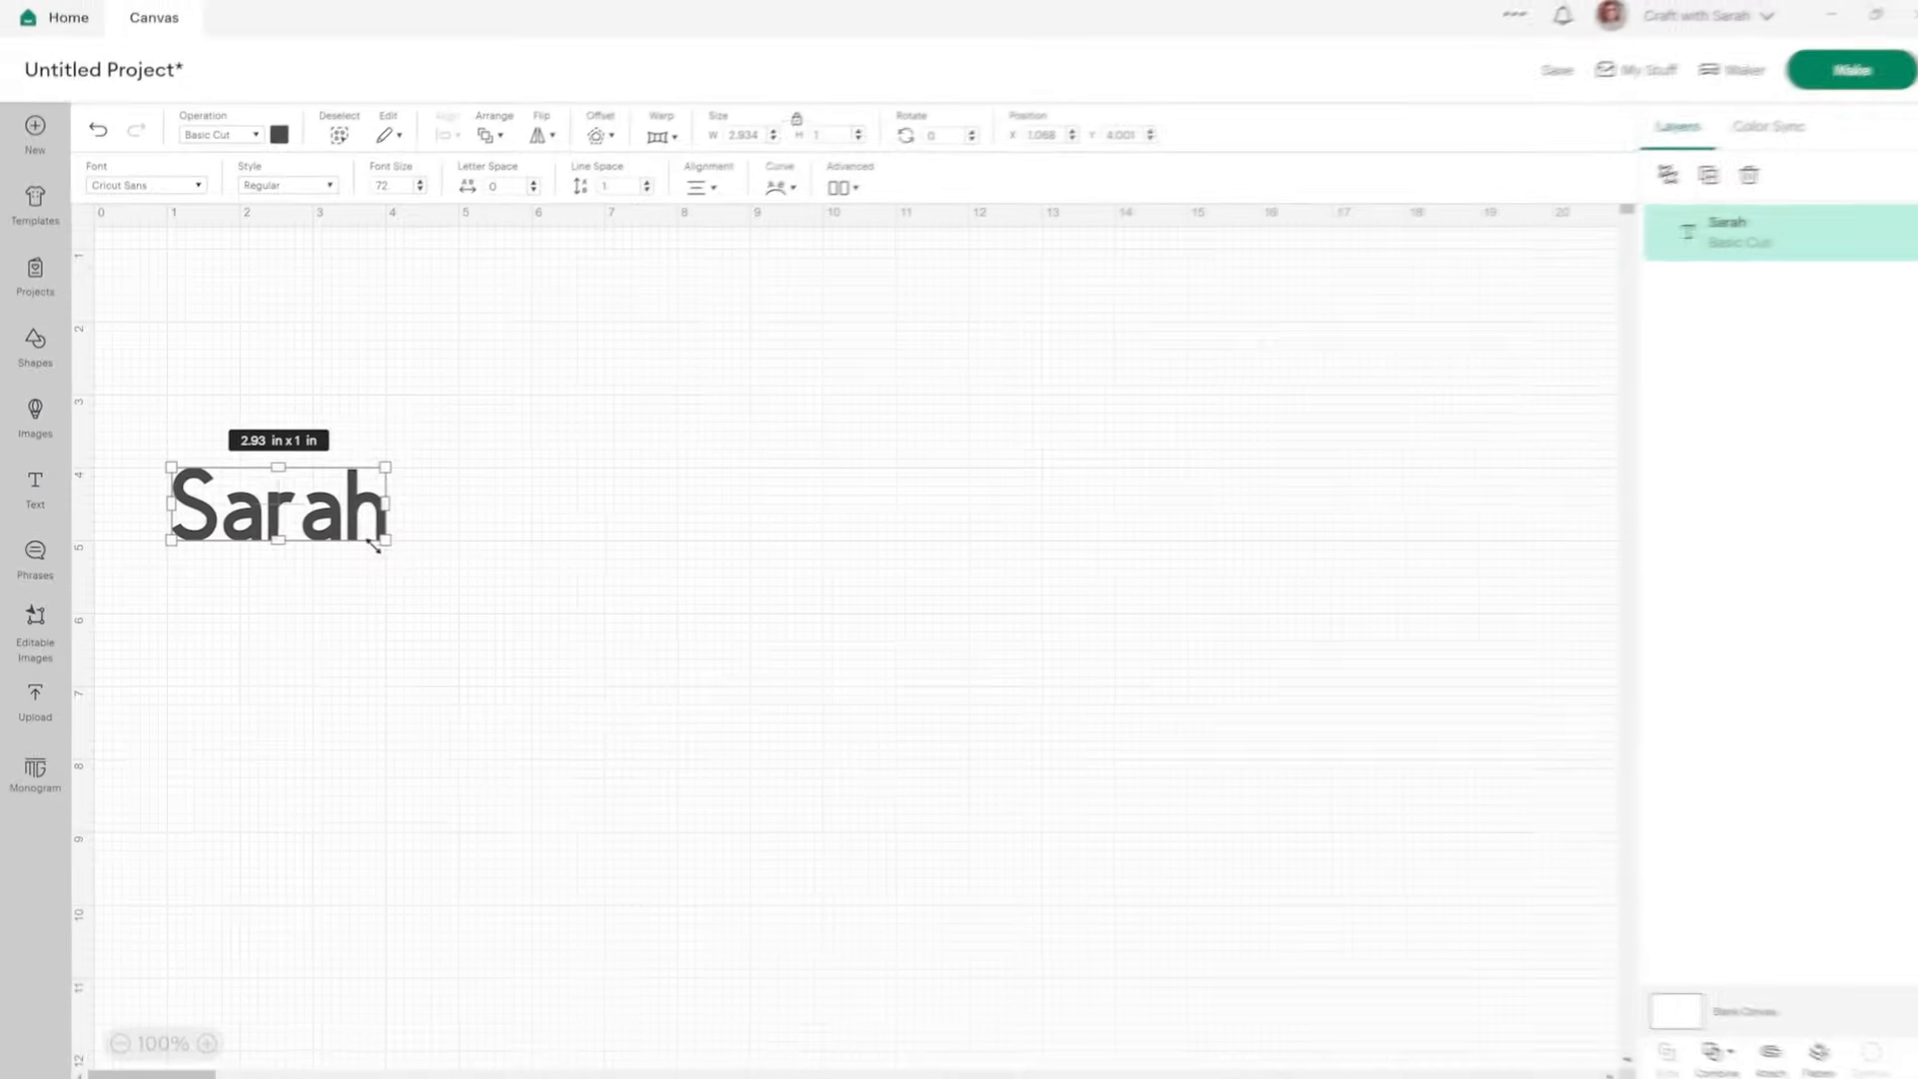
- Enlarge the name text to about 8.6 × 2.93 in and move it towards the upper middle of the canvas
left_click_drag(561, 540, 839, 665)
left_click_drag(566, 625, 794, 699)
left_click_drag(655, 647, 821, 530)
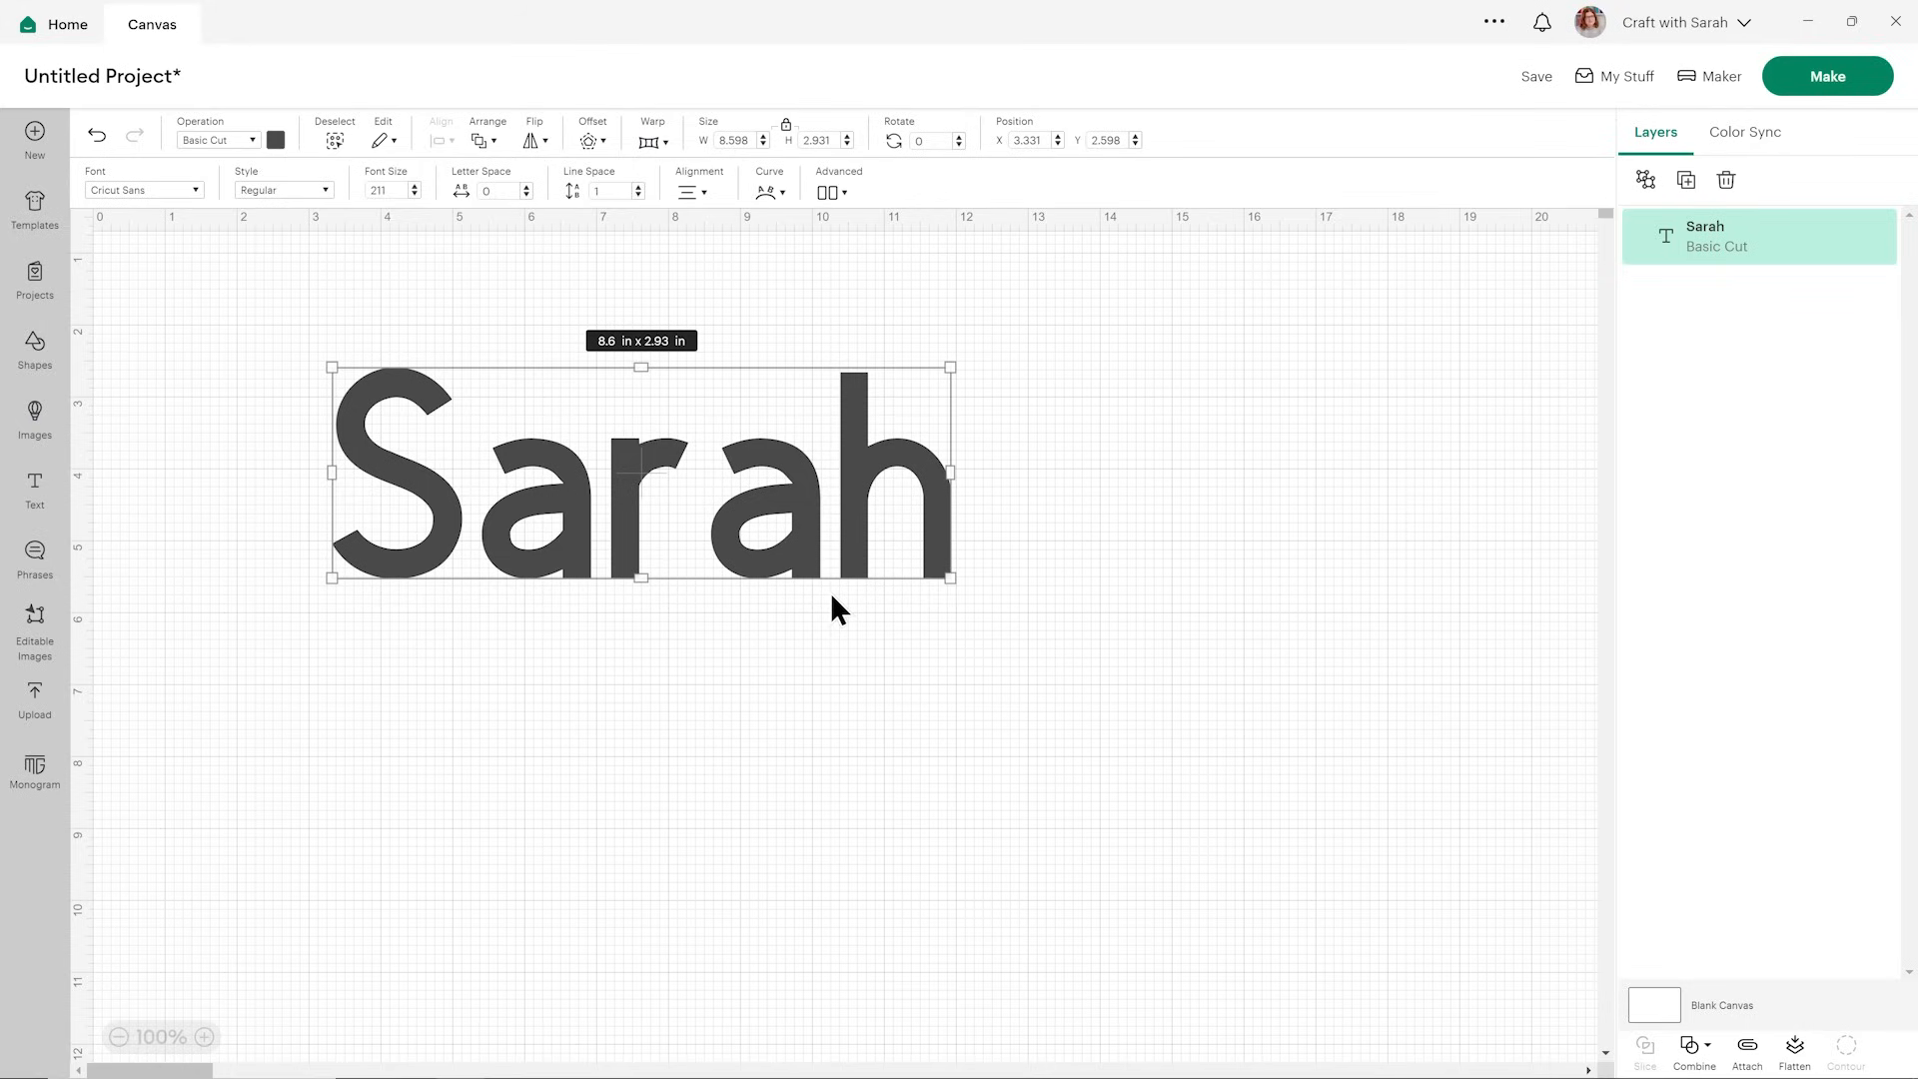
- Open the name's font choices and examine the filters, including Kerned, and both the Cricut and system font lists
double_click(681, 499)
left_click(182, 160)
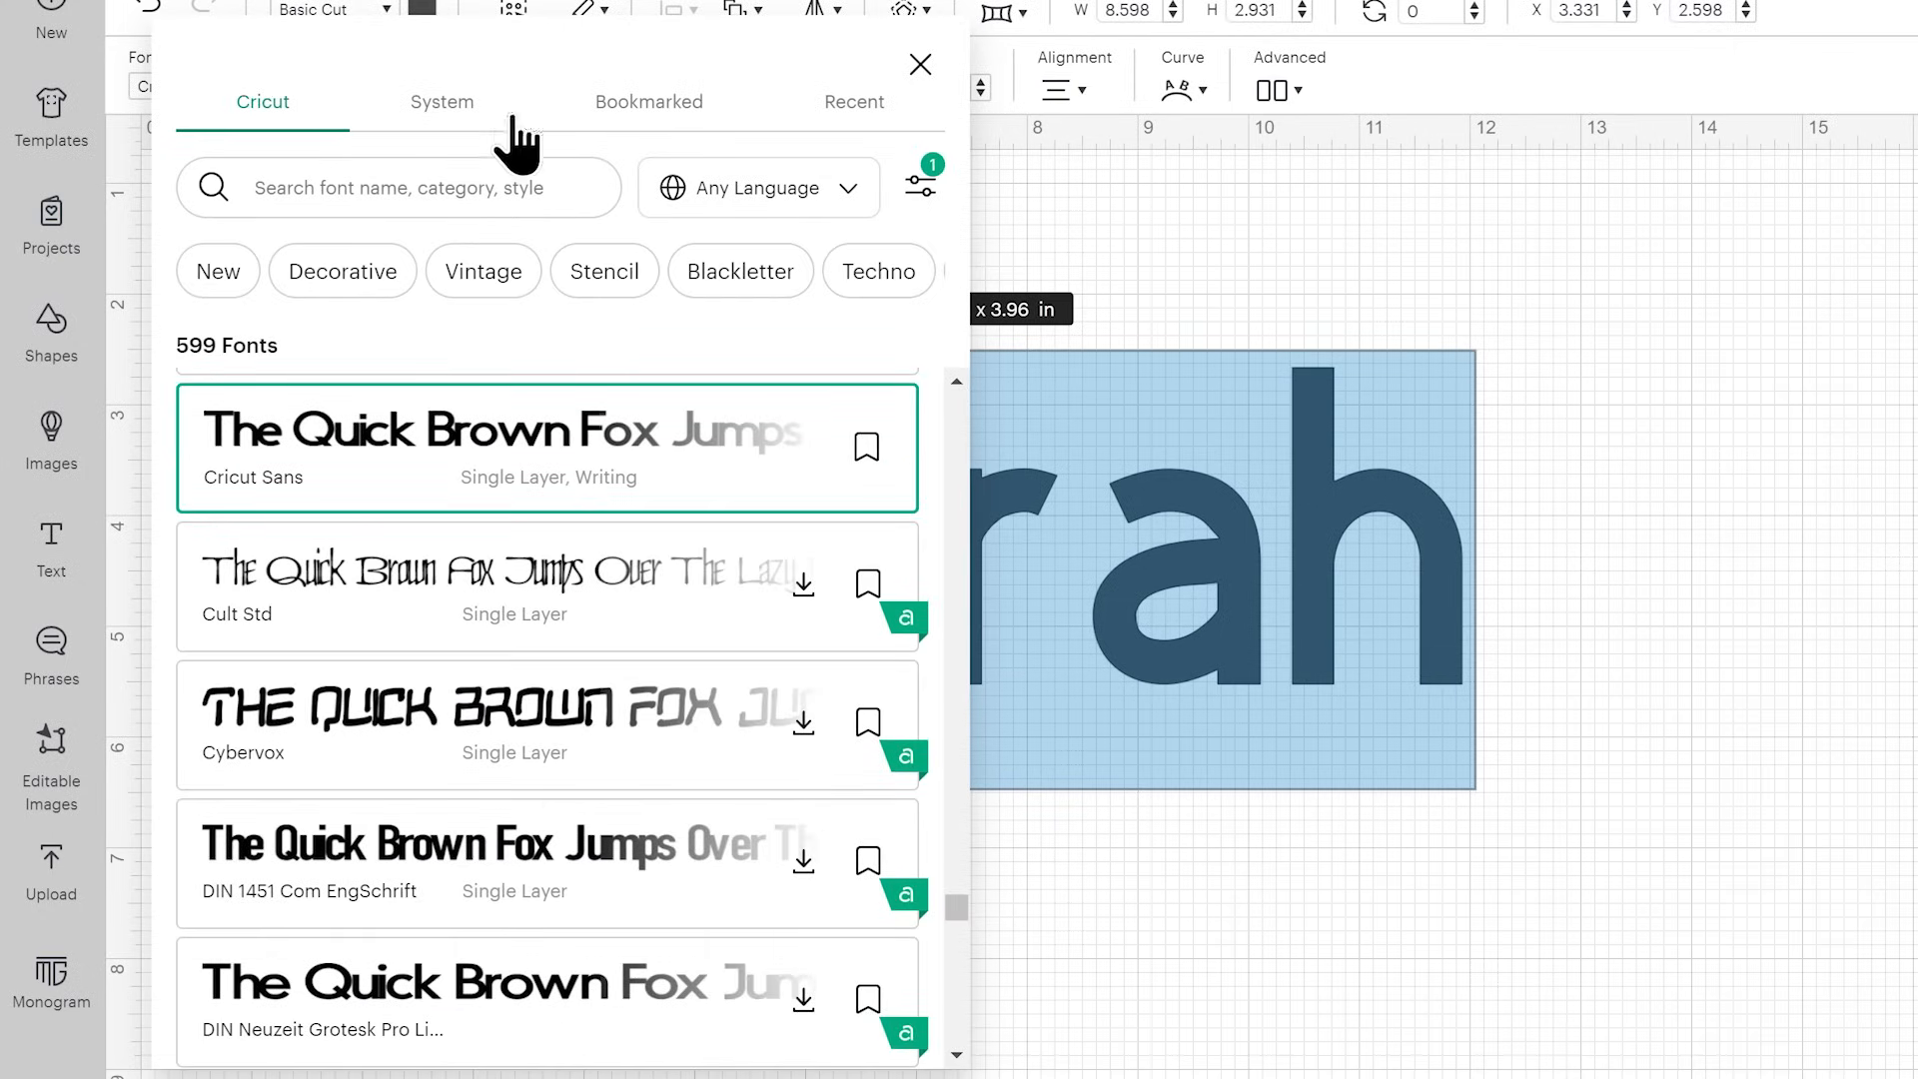
left_click(921, 197)
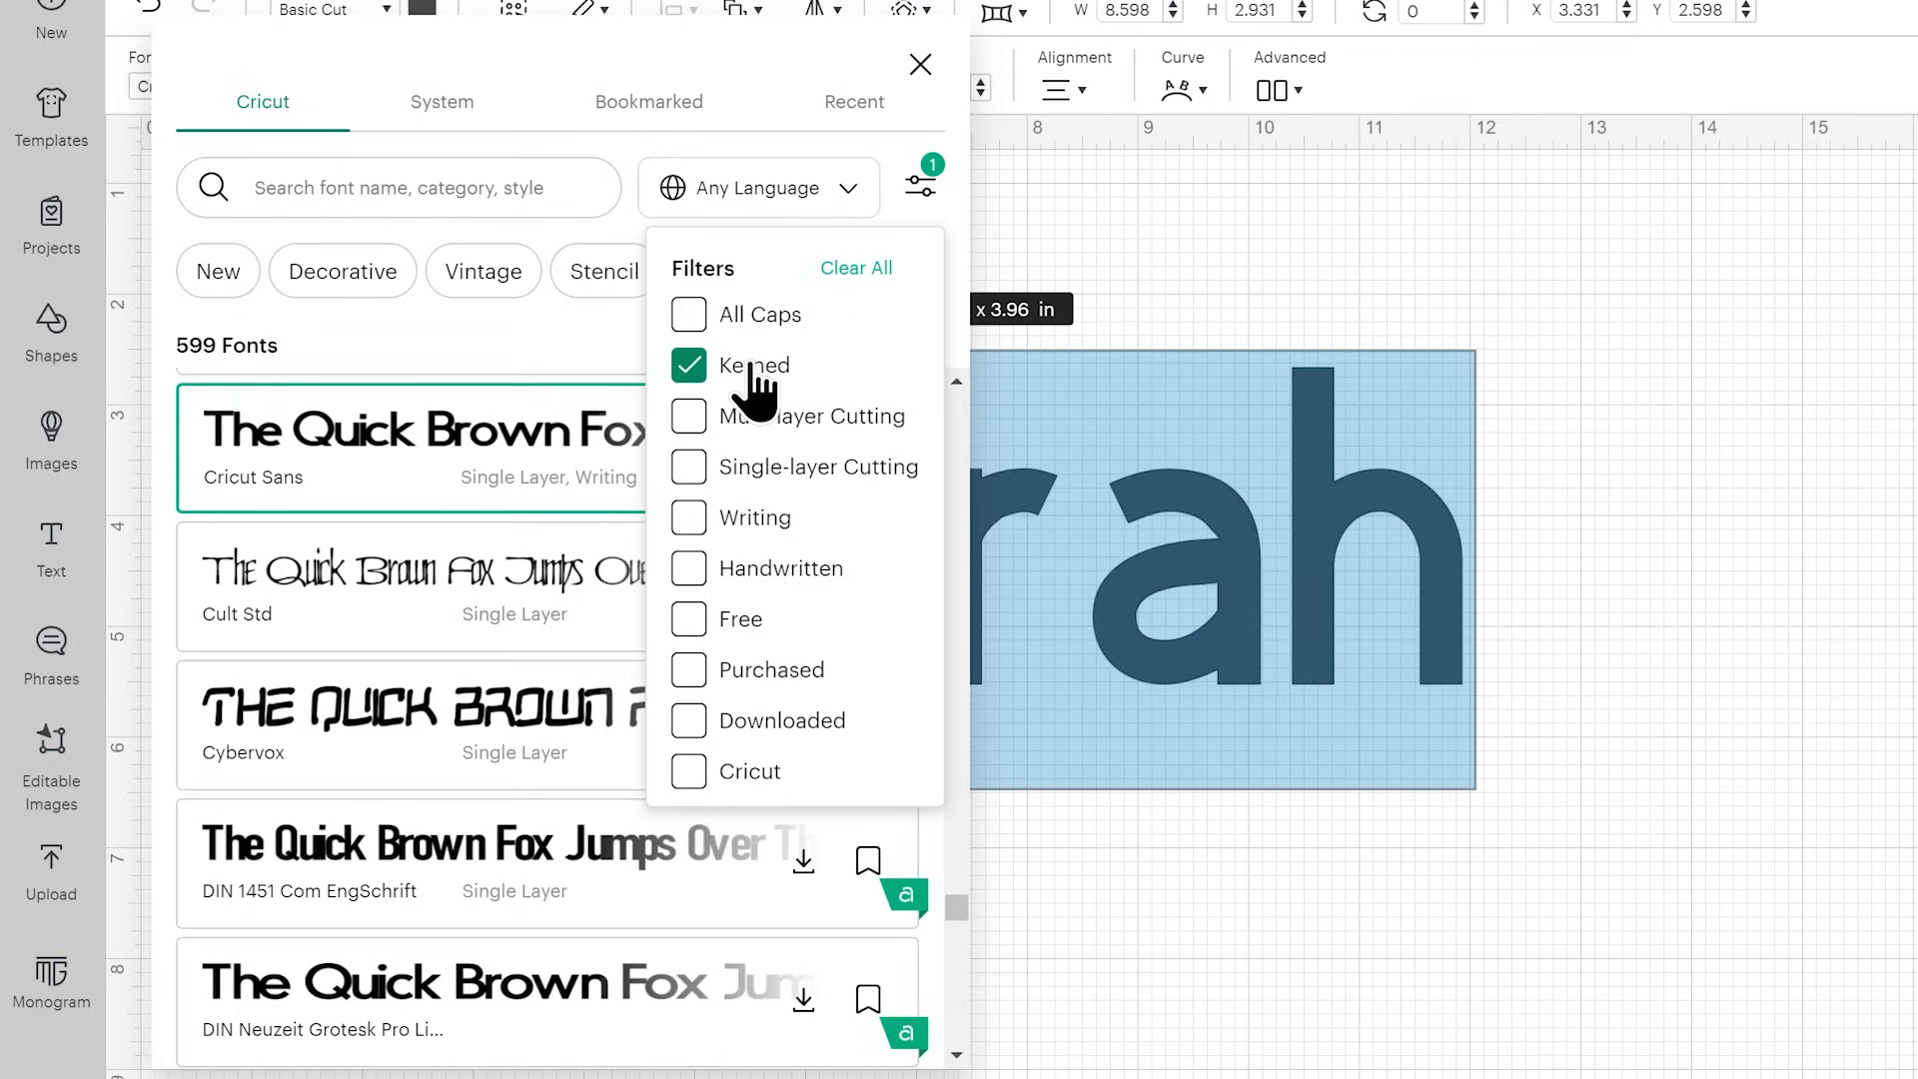
left_click(923, 181)
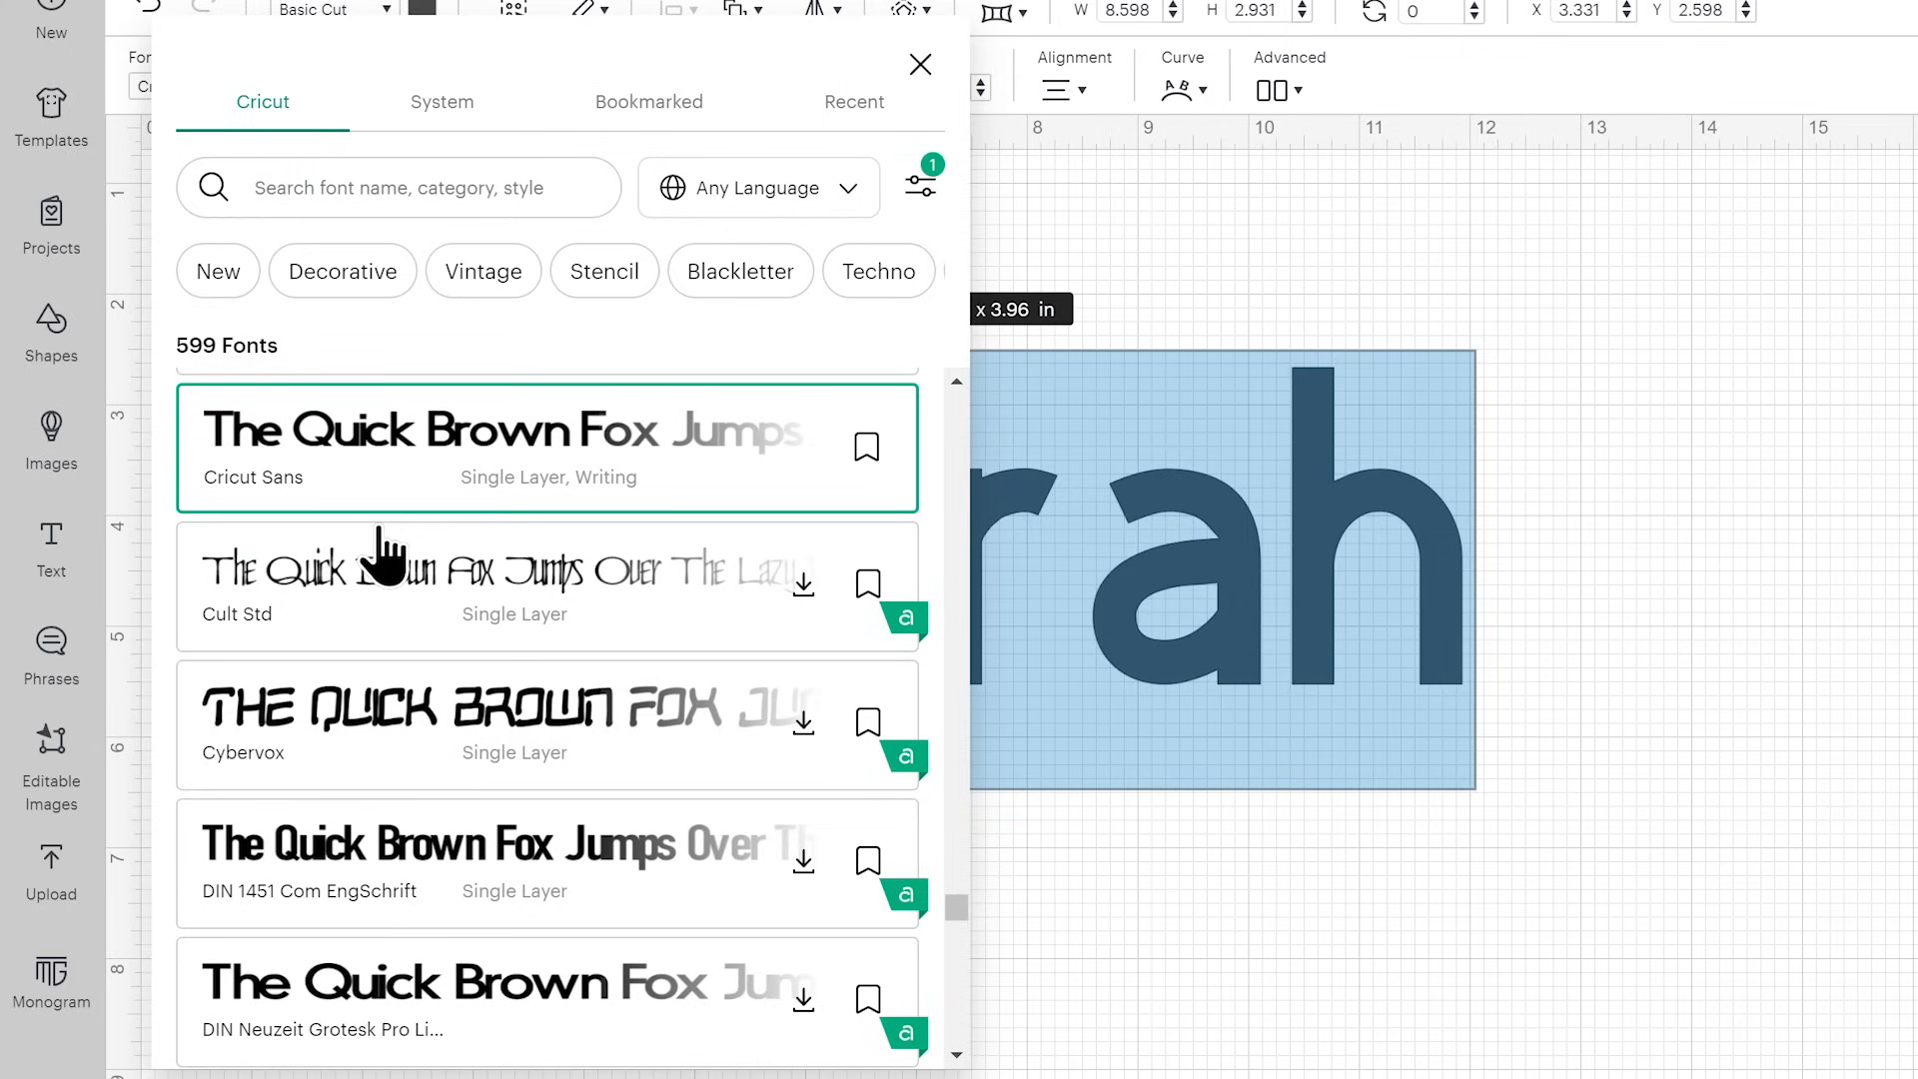
scroll(420, 619, "down", 8)
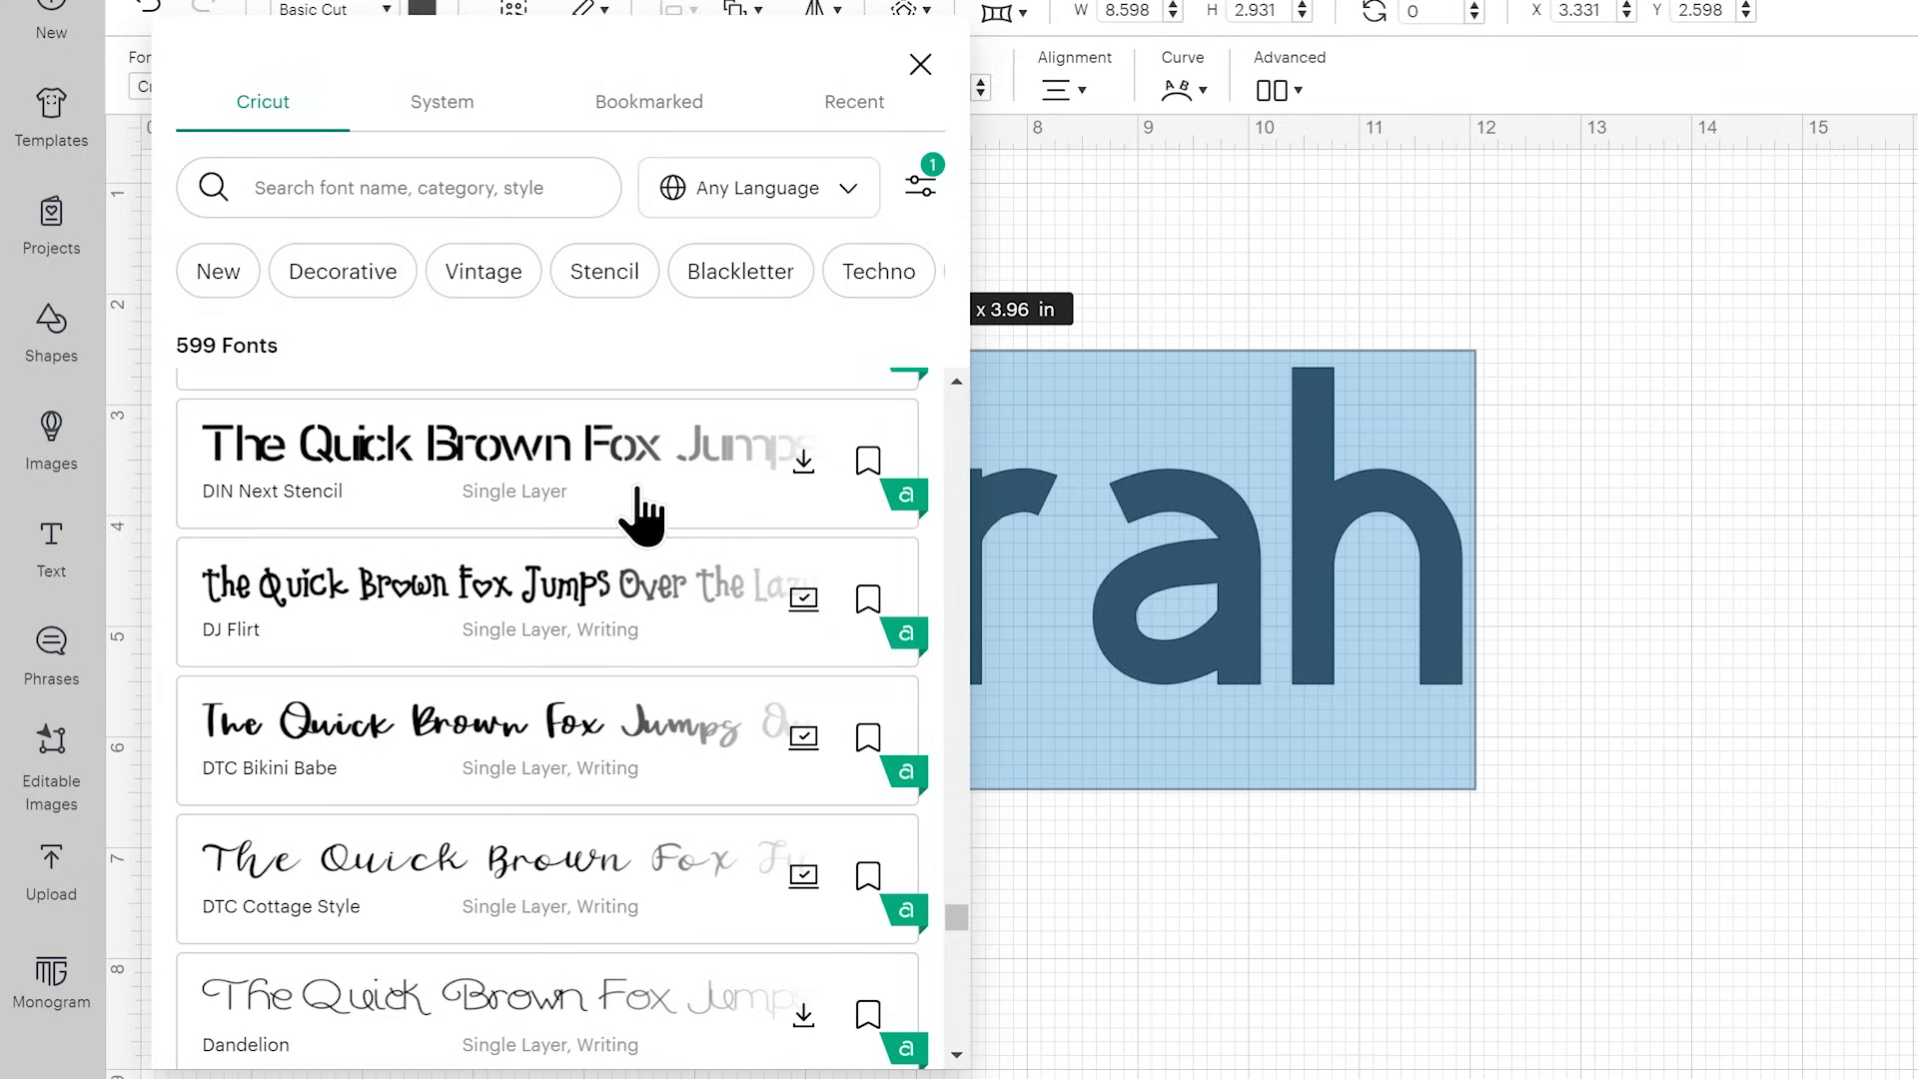
left_click(454, 129)
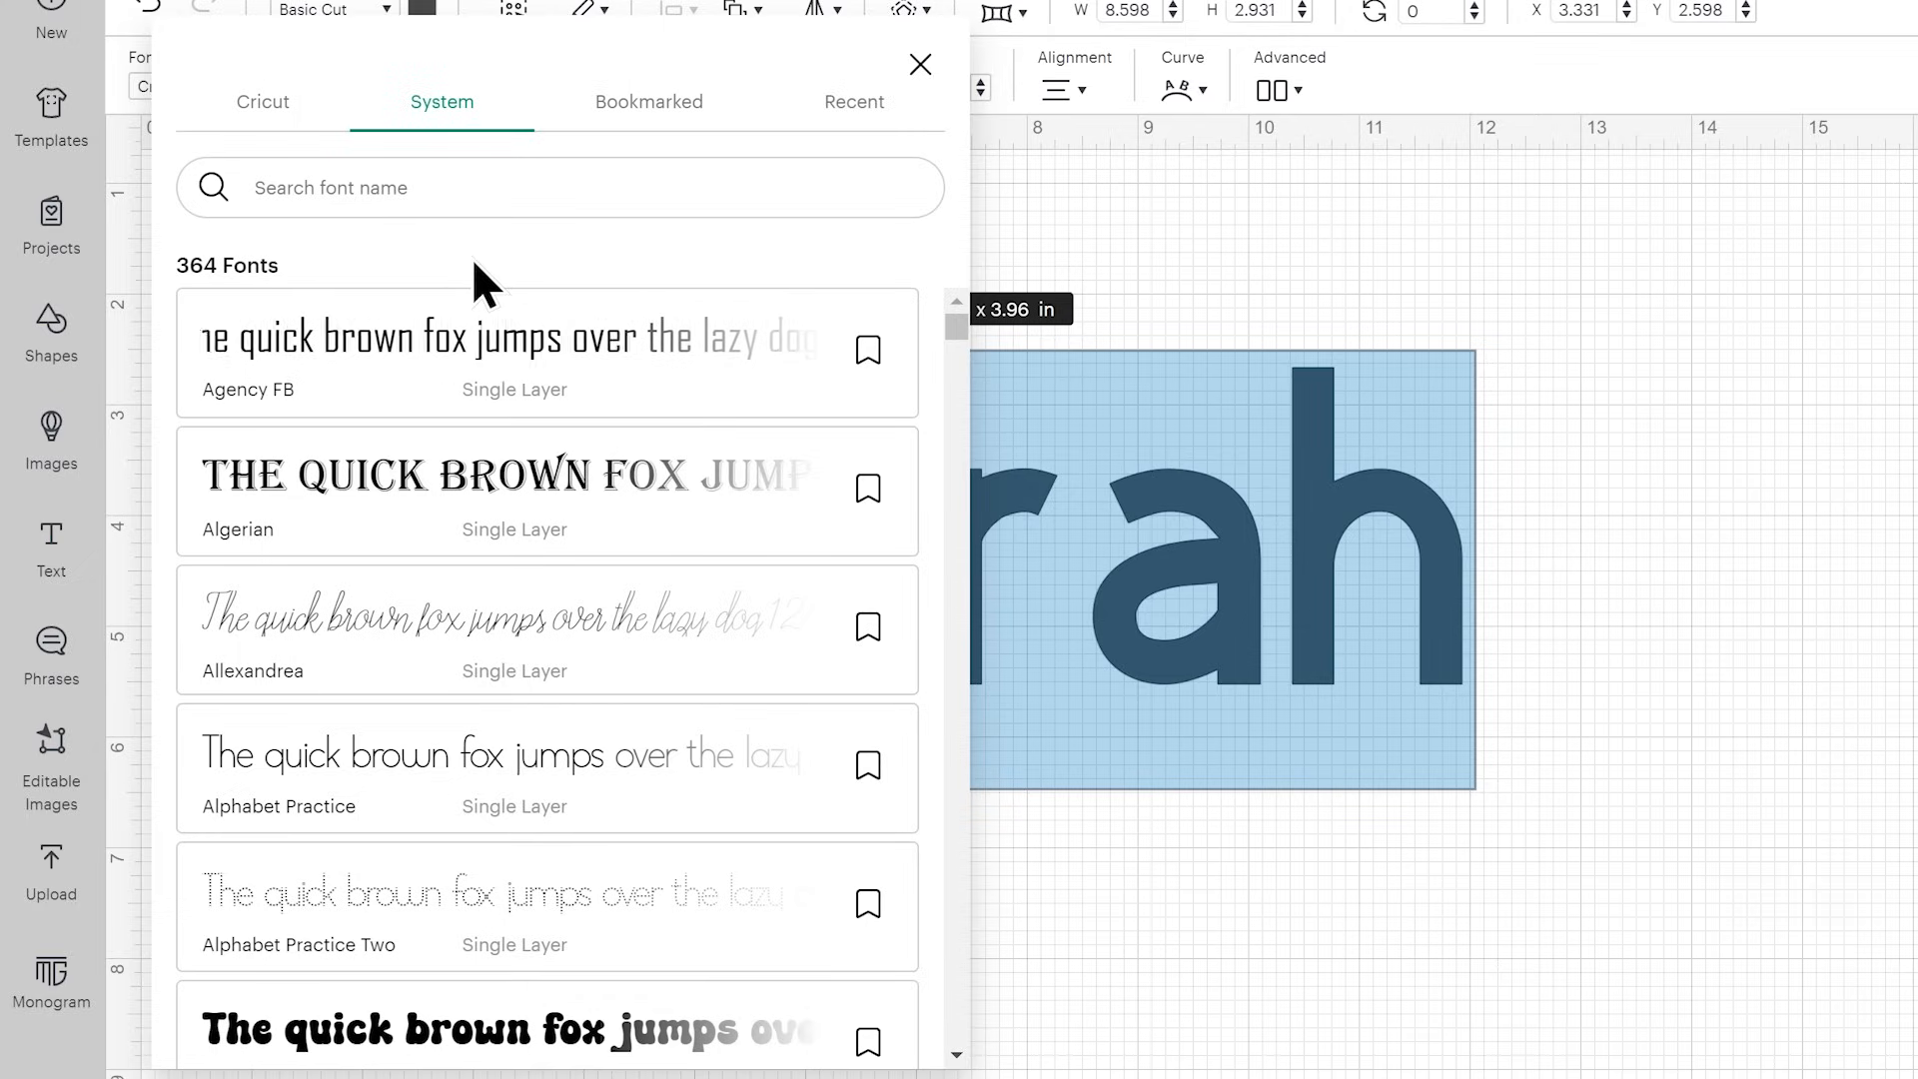
left_click(271, 101)
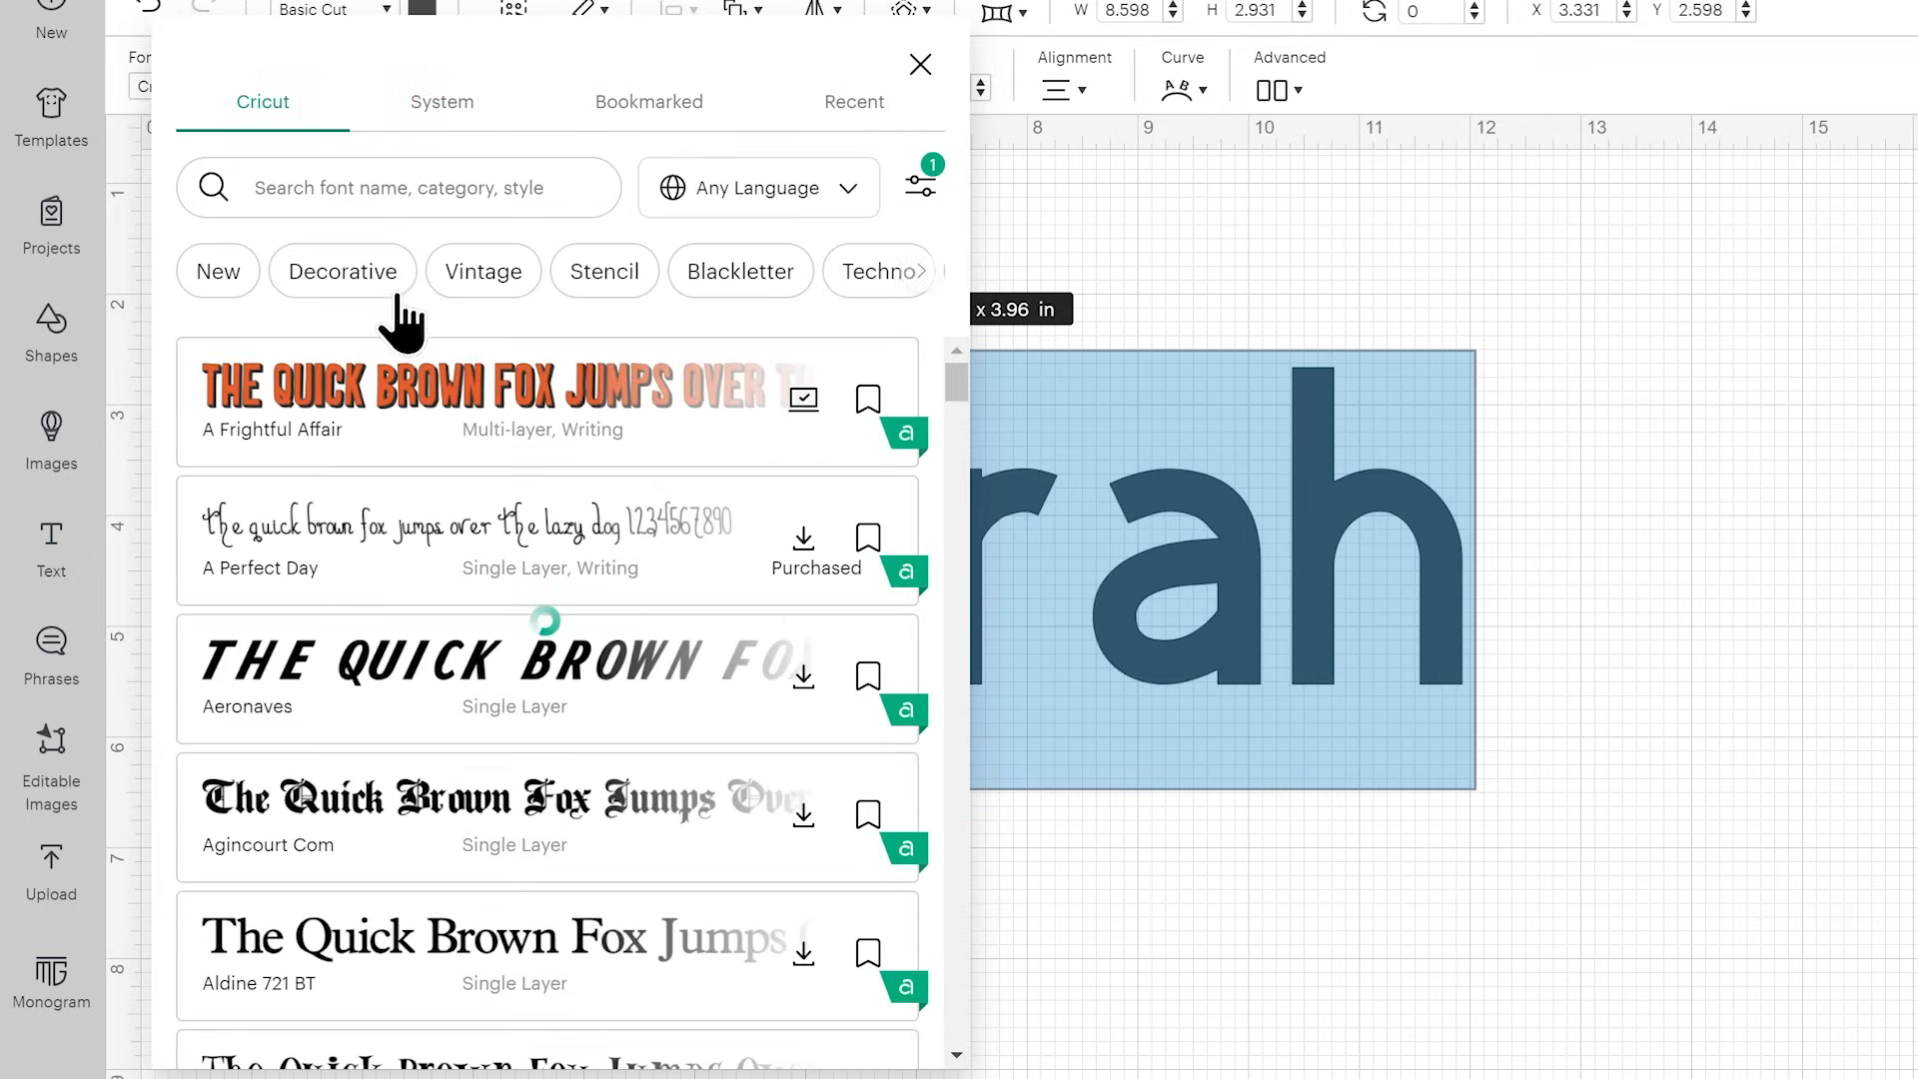
- Search the Cricut fonts for "bfc bloomshine" and apply BFC Bloomshine to the name text
left_click(415, 187)
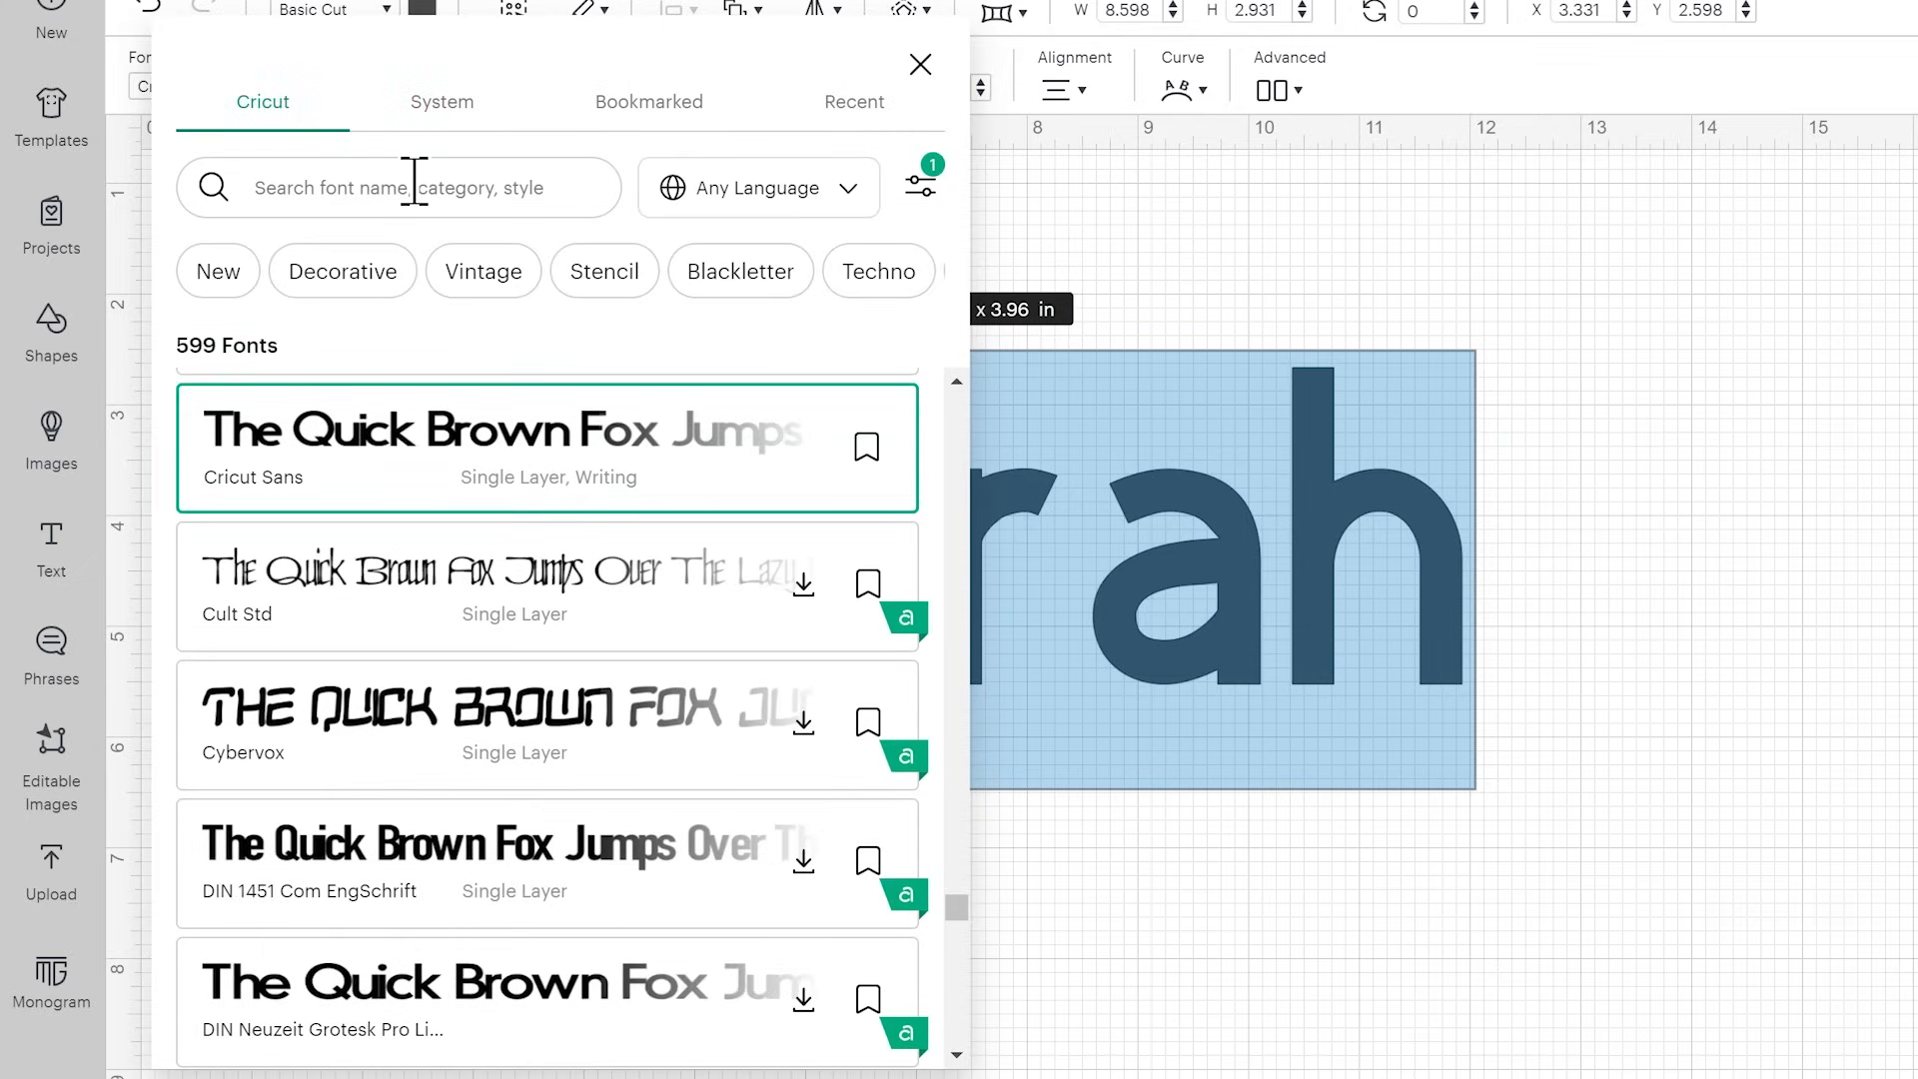
type("bfc")
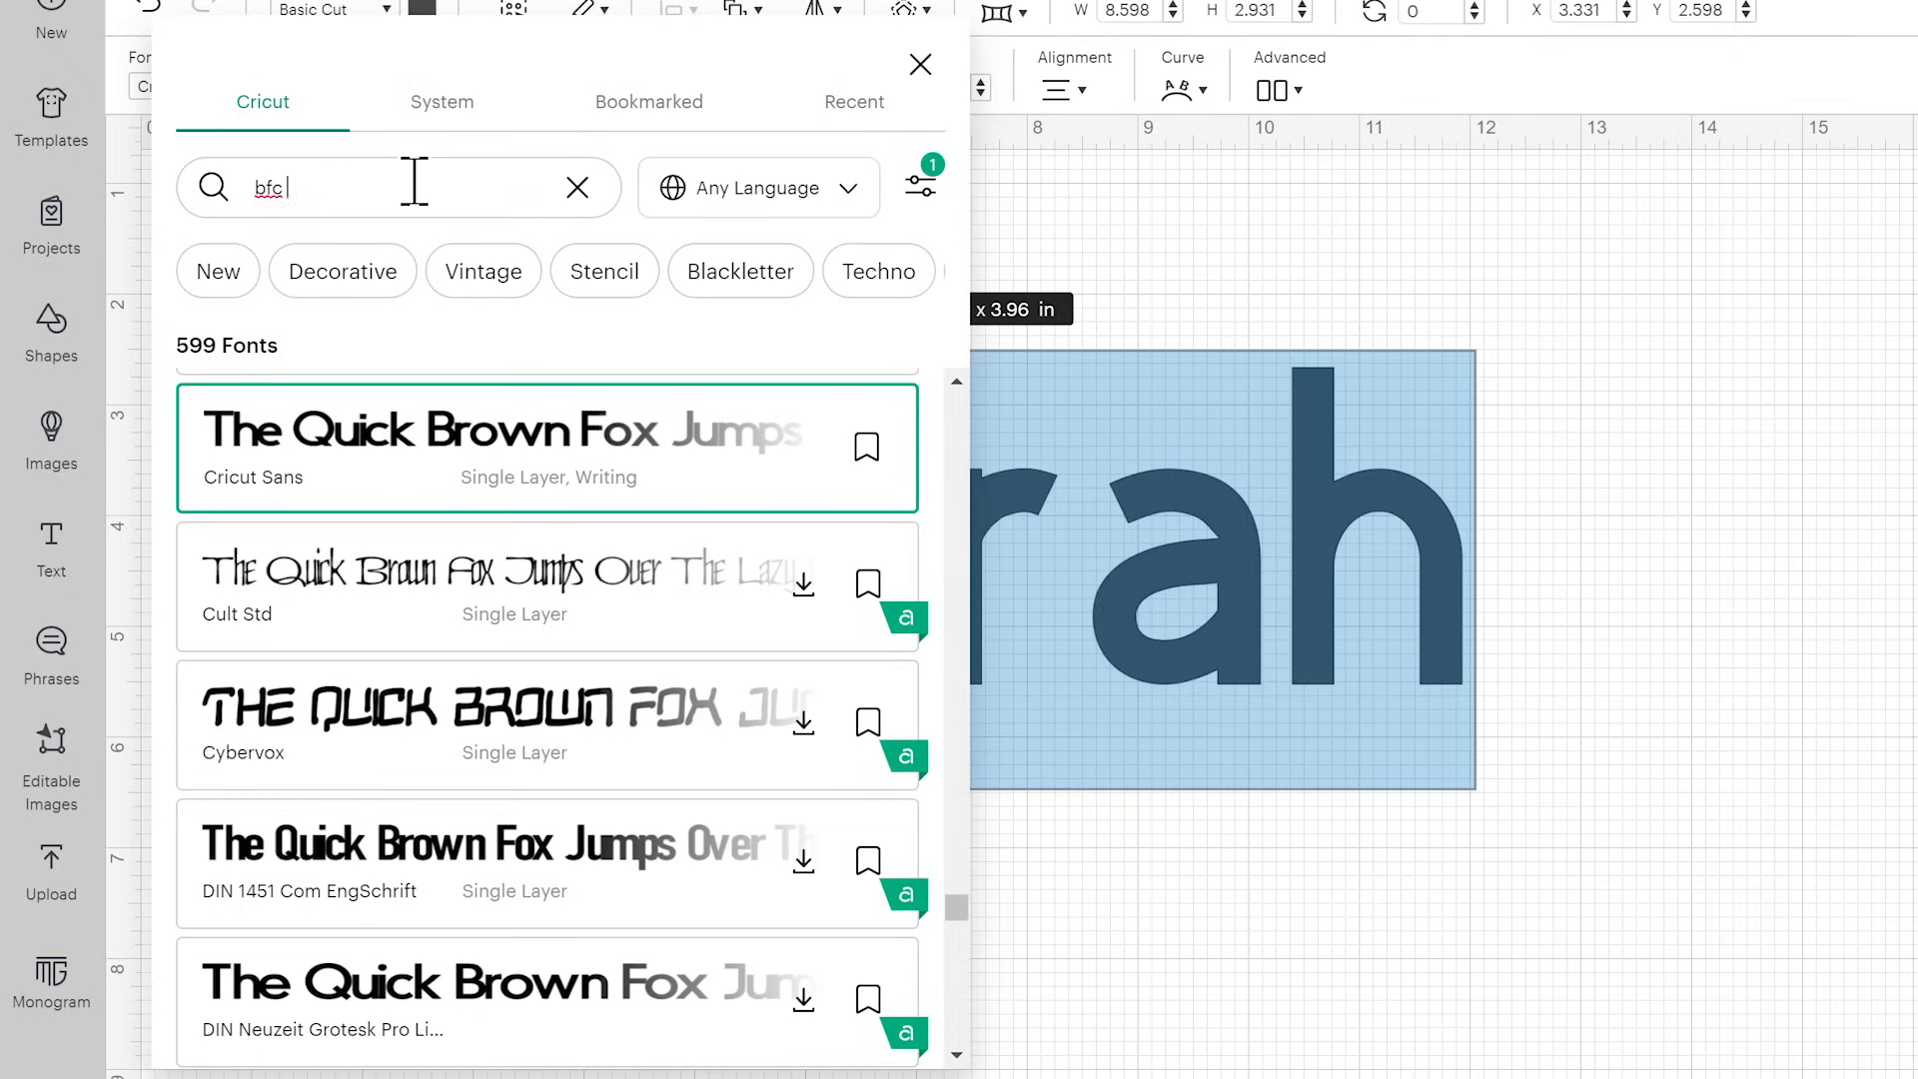
type(" bloo")
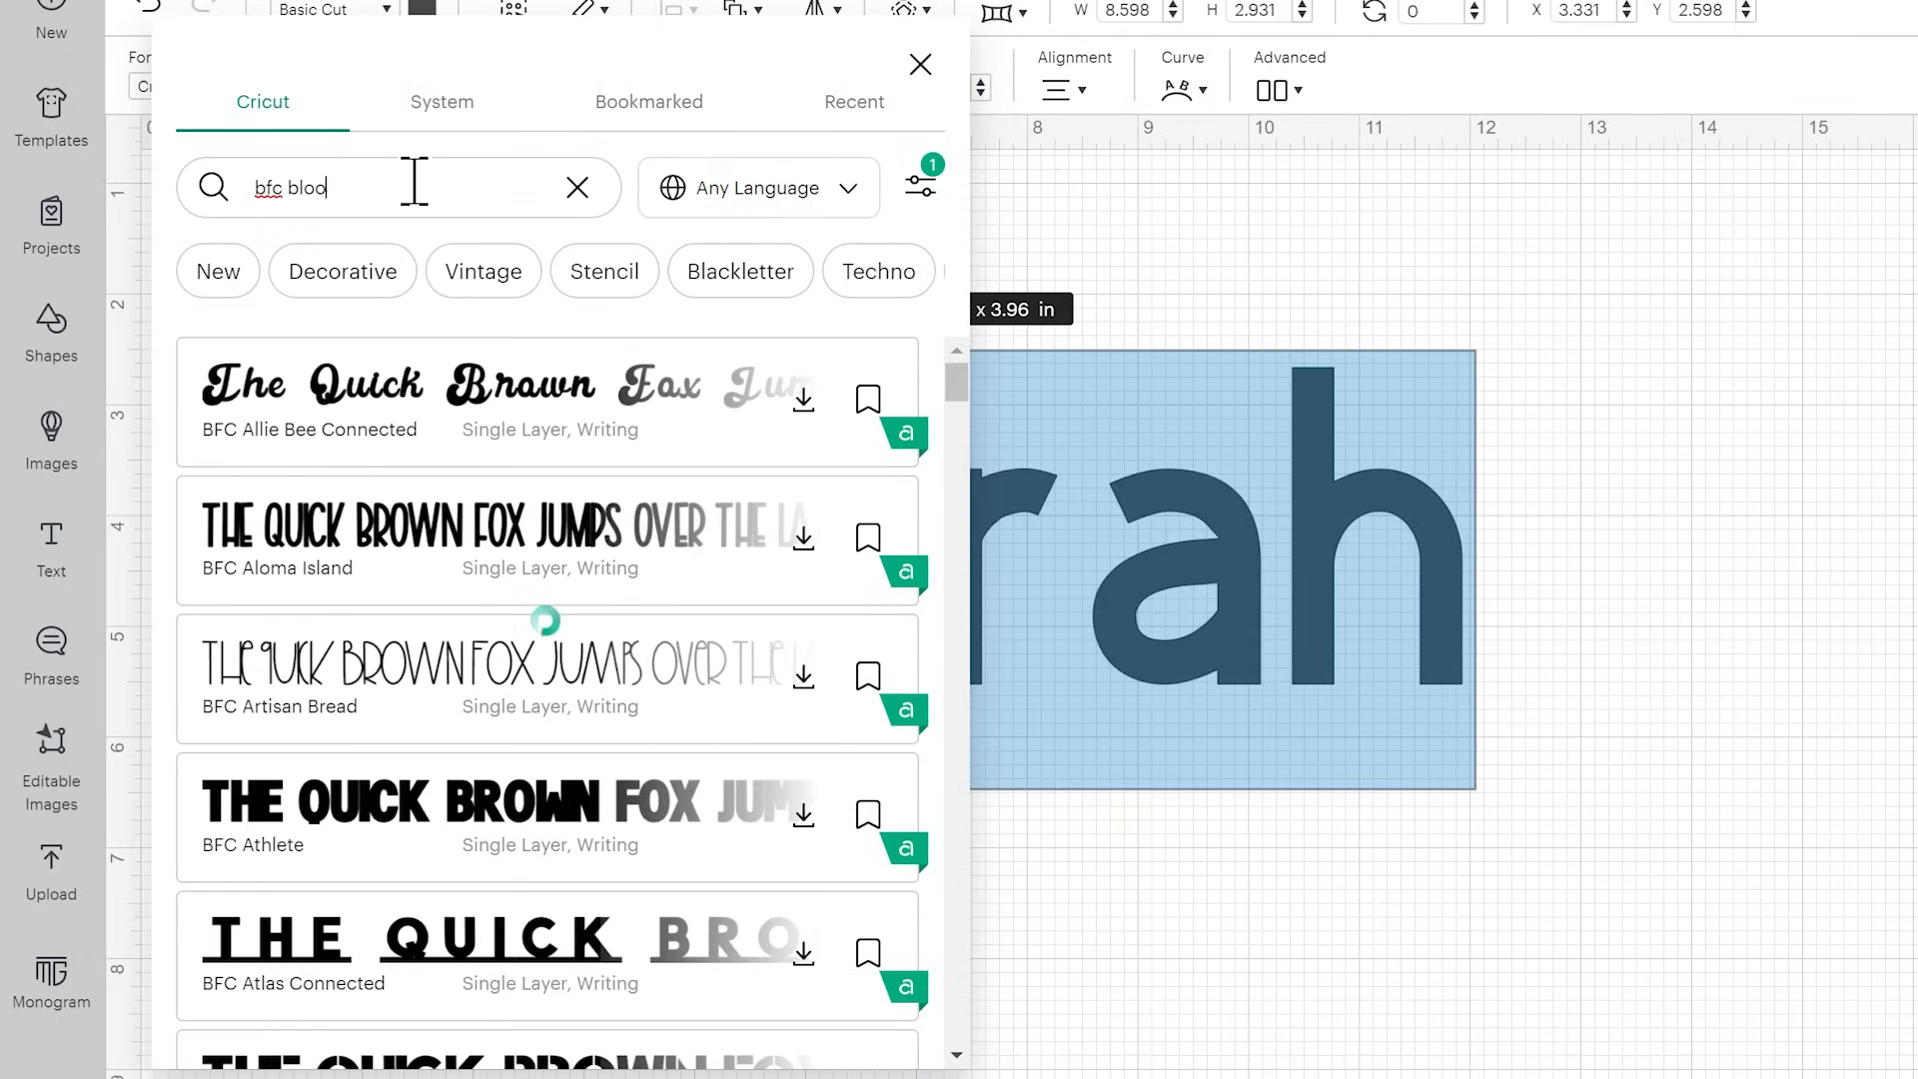
type("mshine")
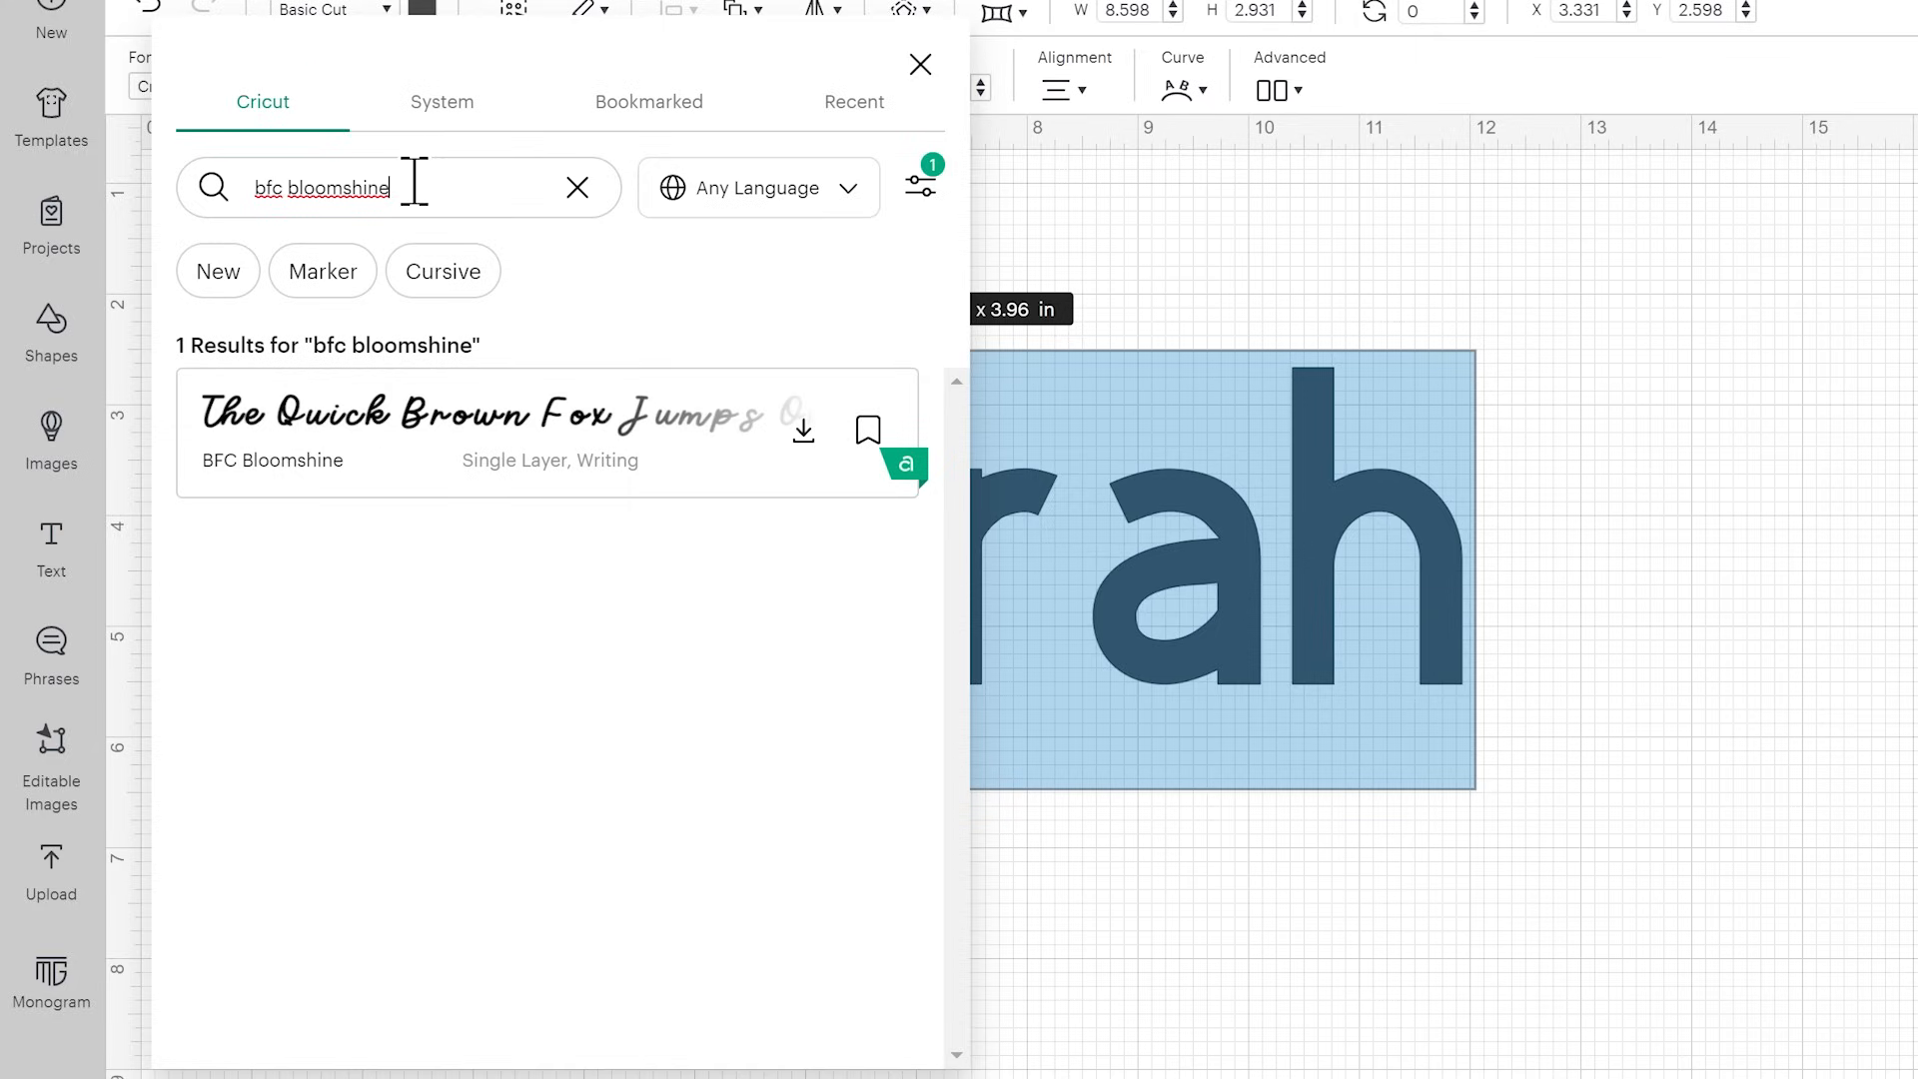
left_click(406, 428)
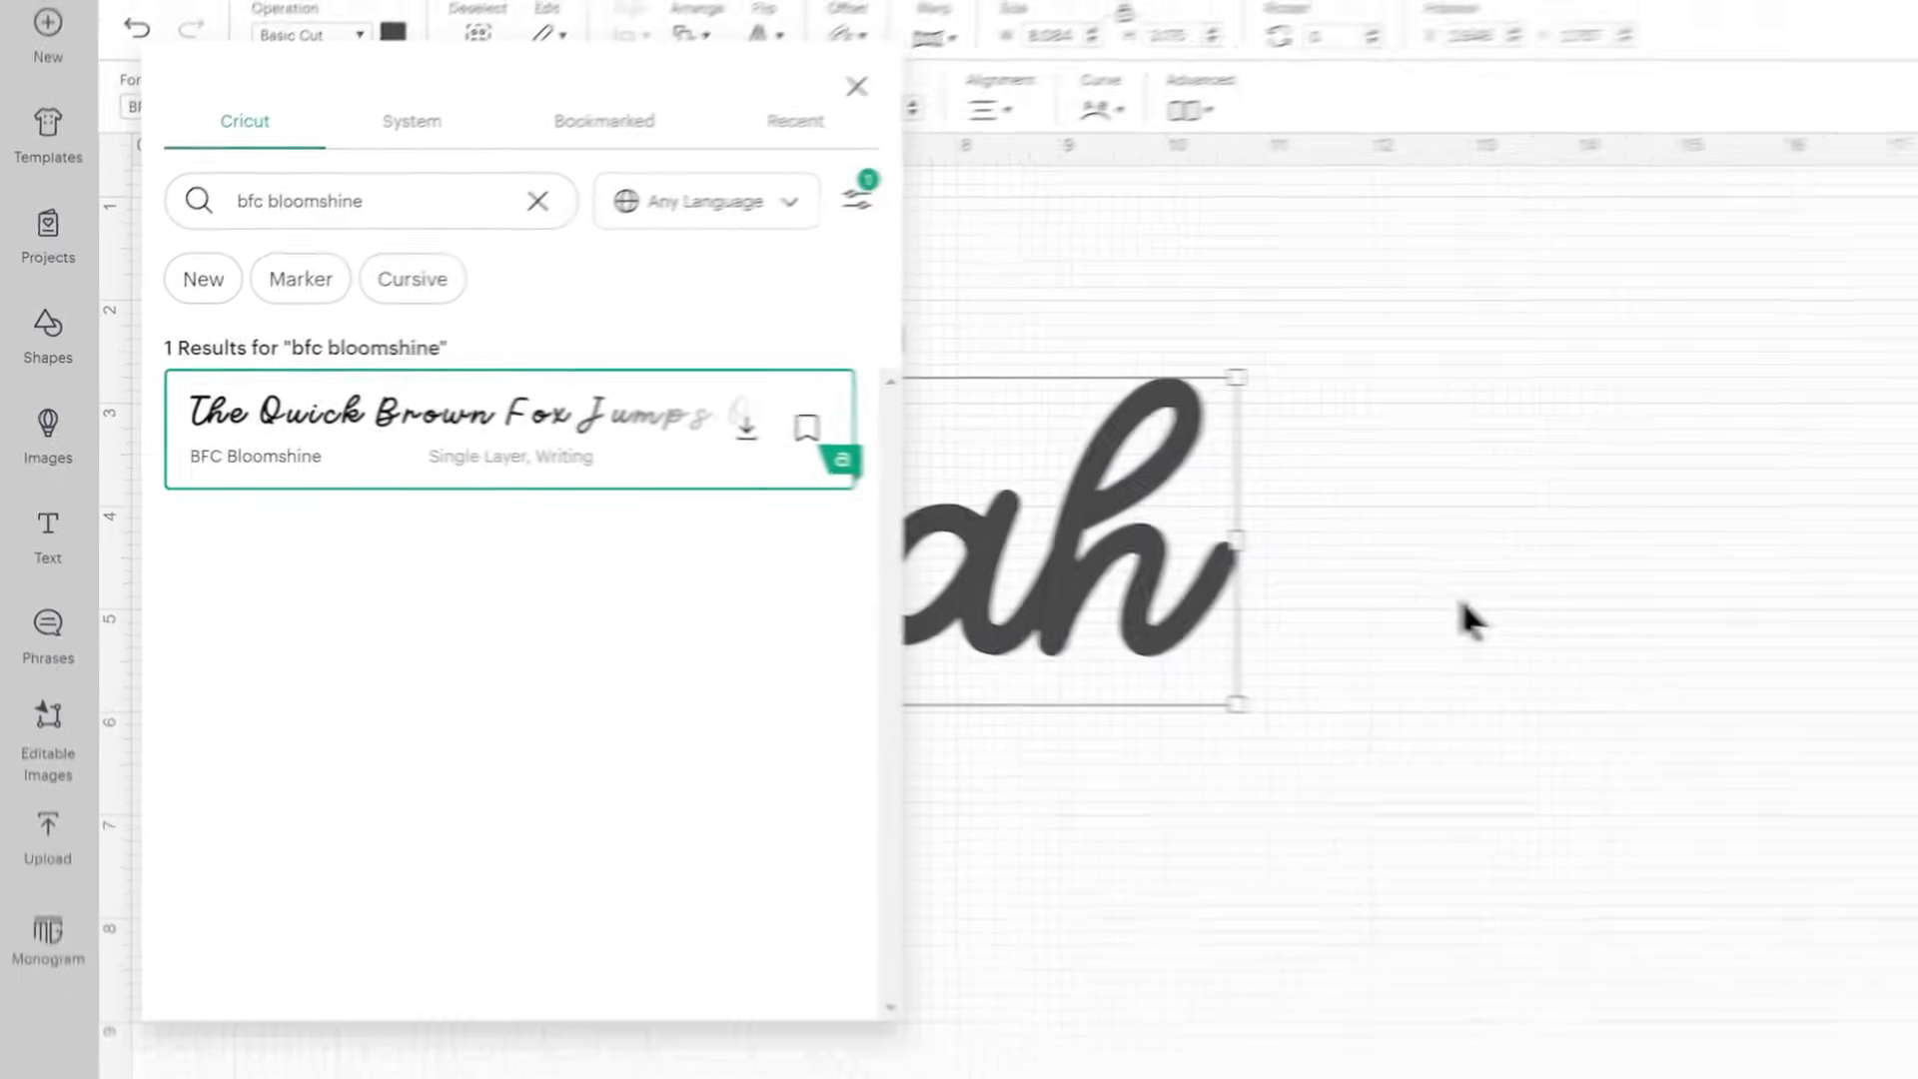
left_click(1468, 620)
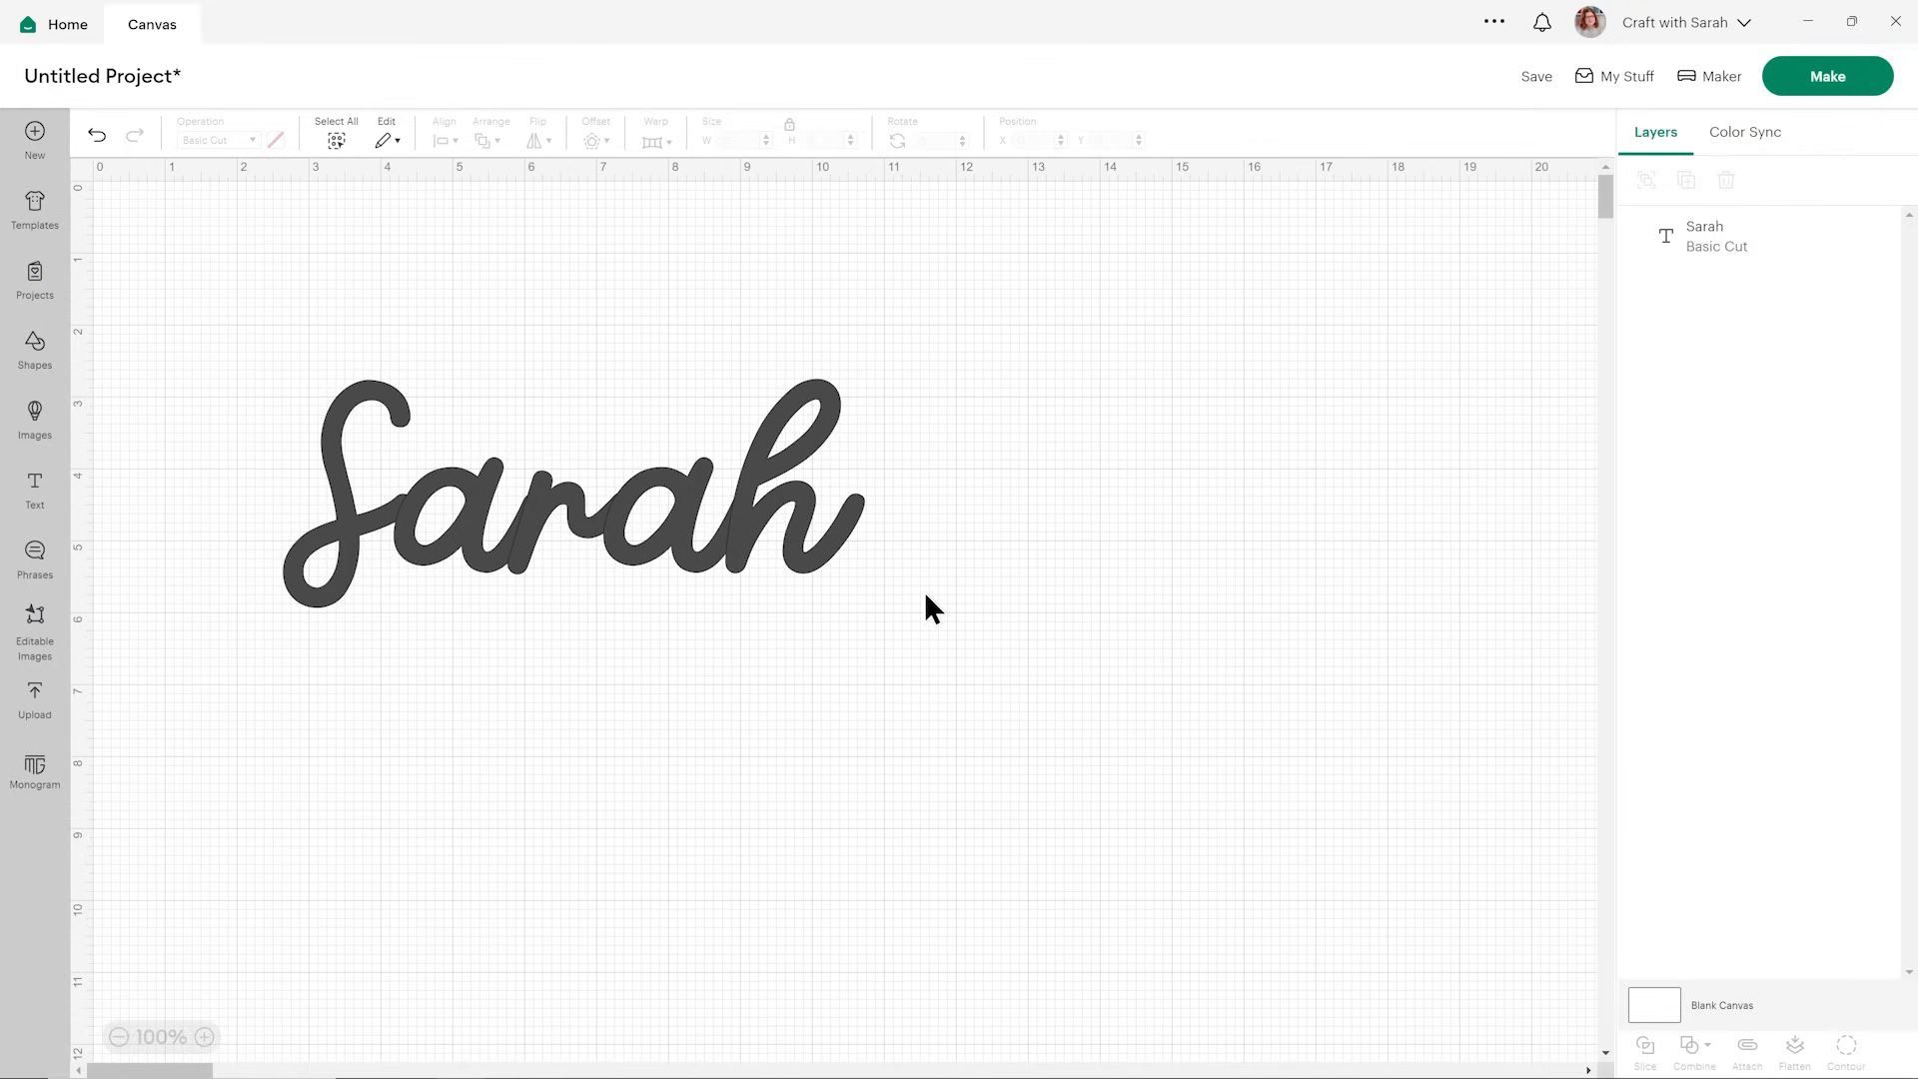
- Move the name text to the upper-right area of the canvas, at about X 11.85 in and Y 1.79 in
left_click_drag(686, 556, 1339, 533)
left_click(646, 663)
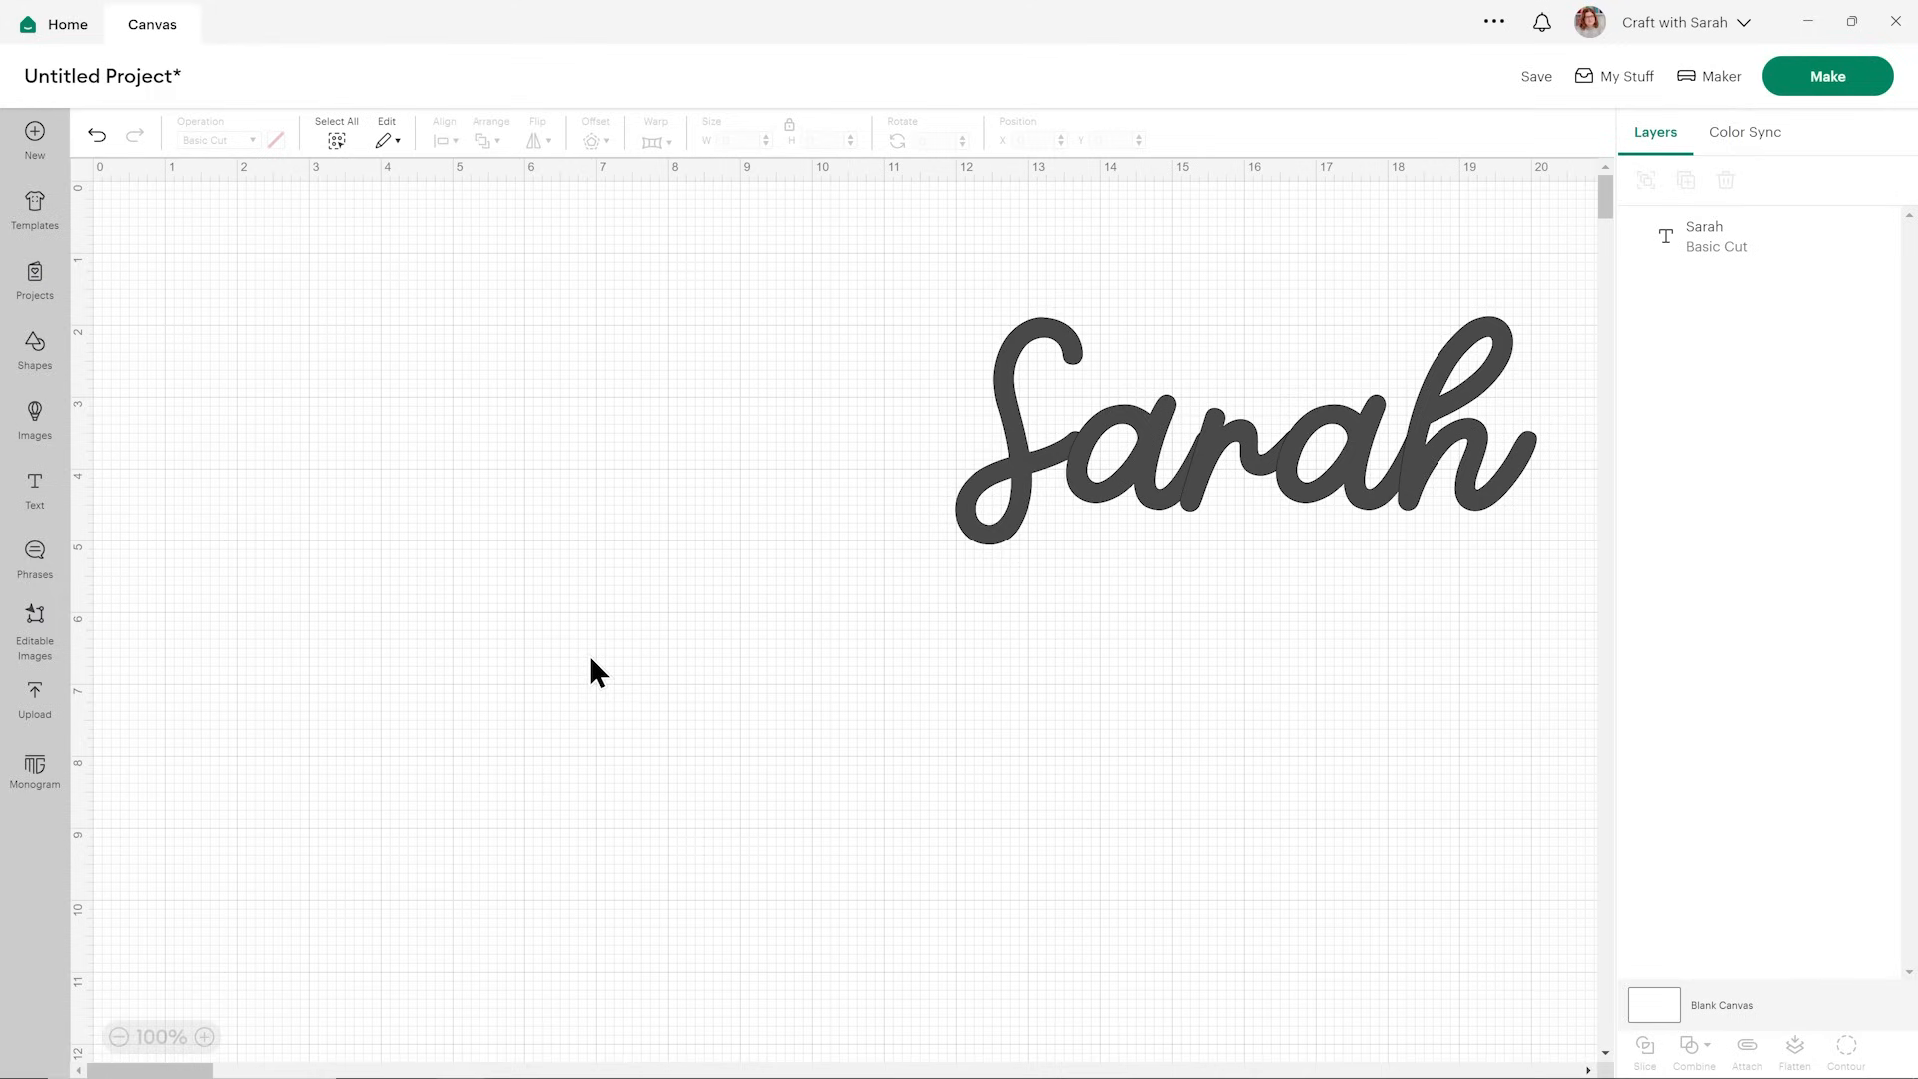
left_click_drag(1171, 488, 1155, 477)
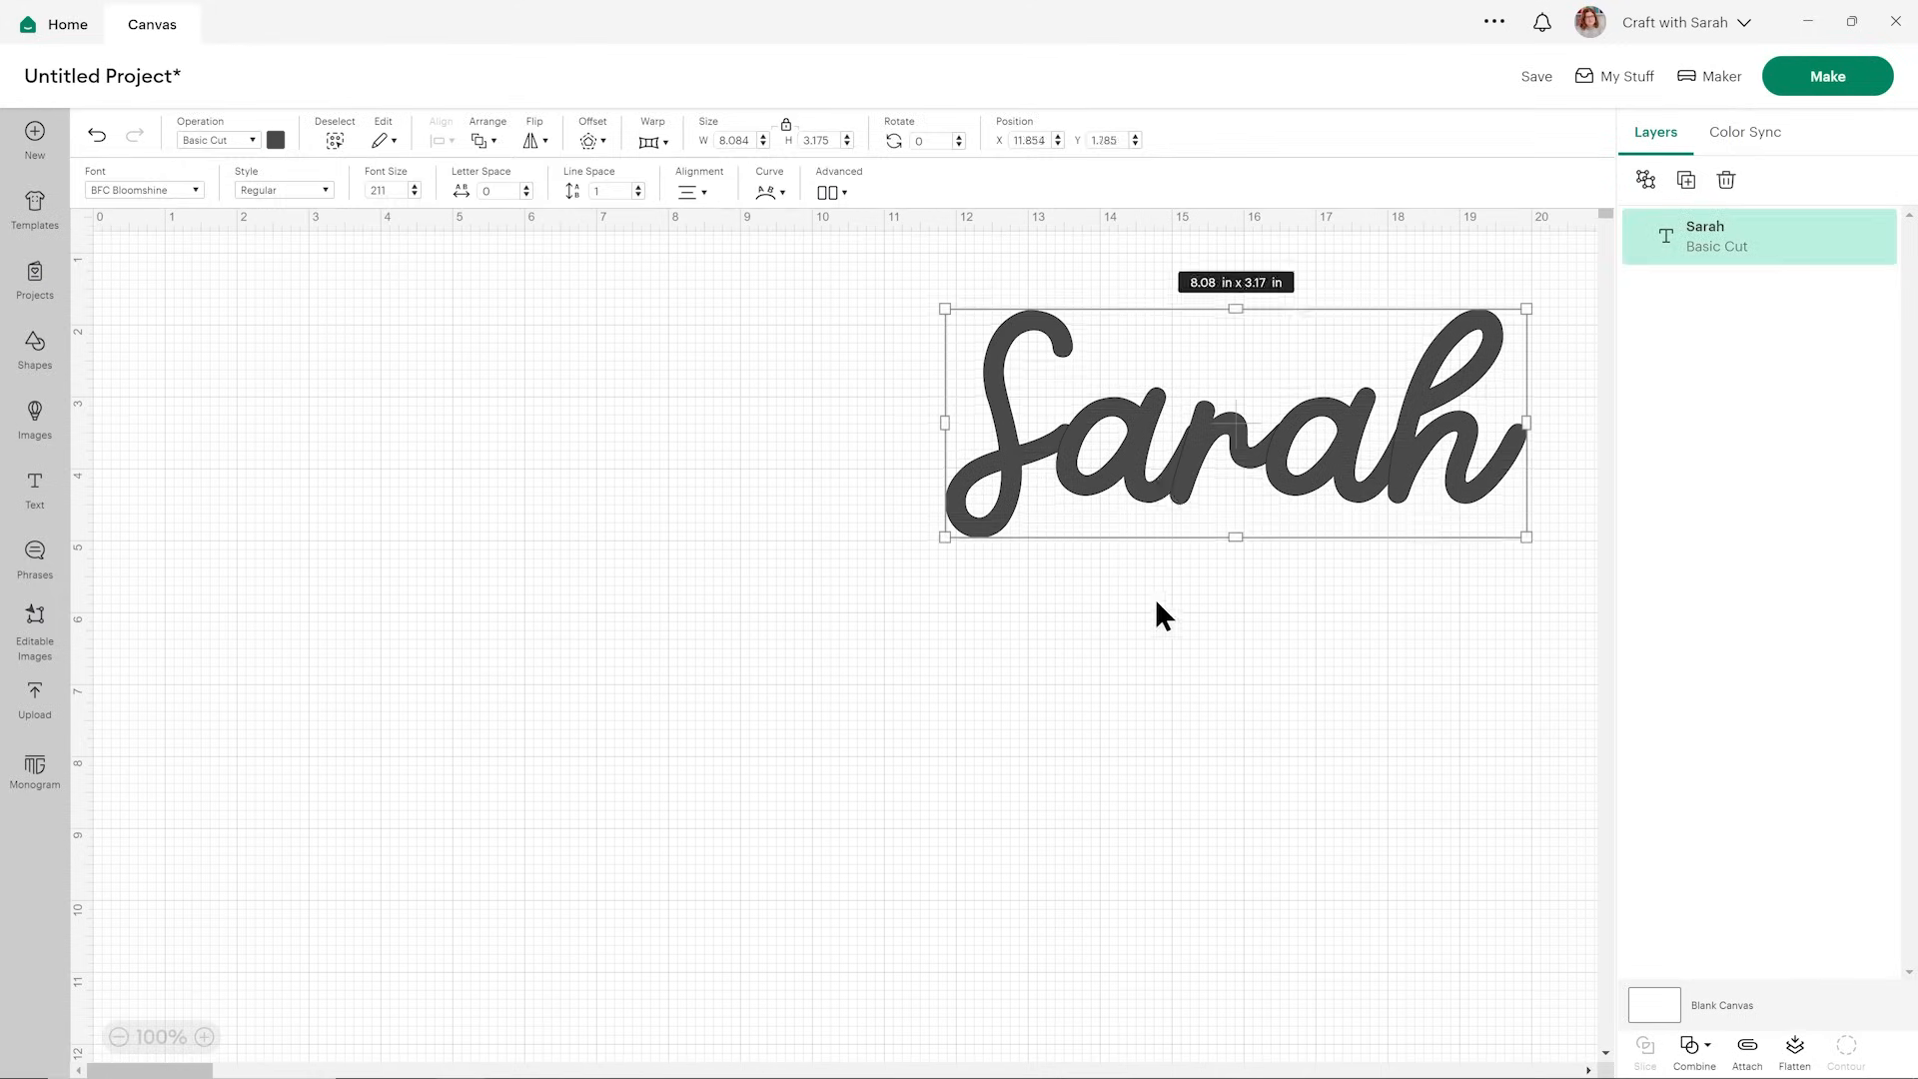
left_click(771, 589)
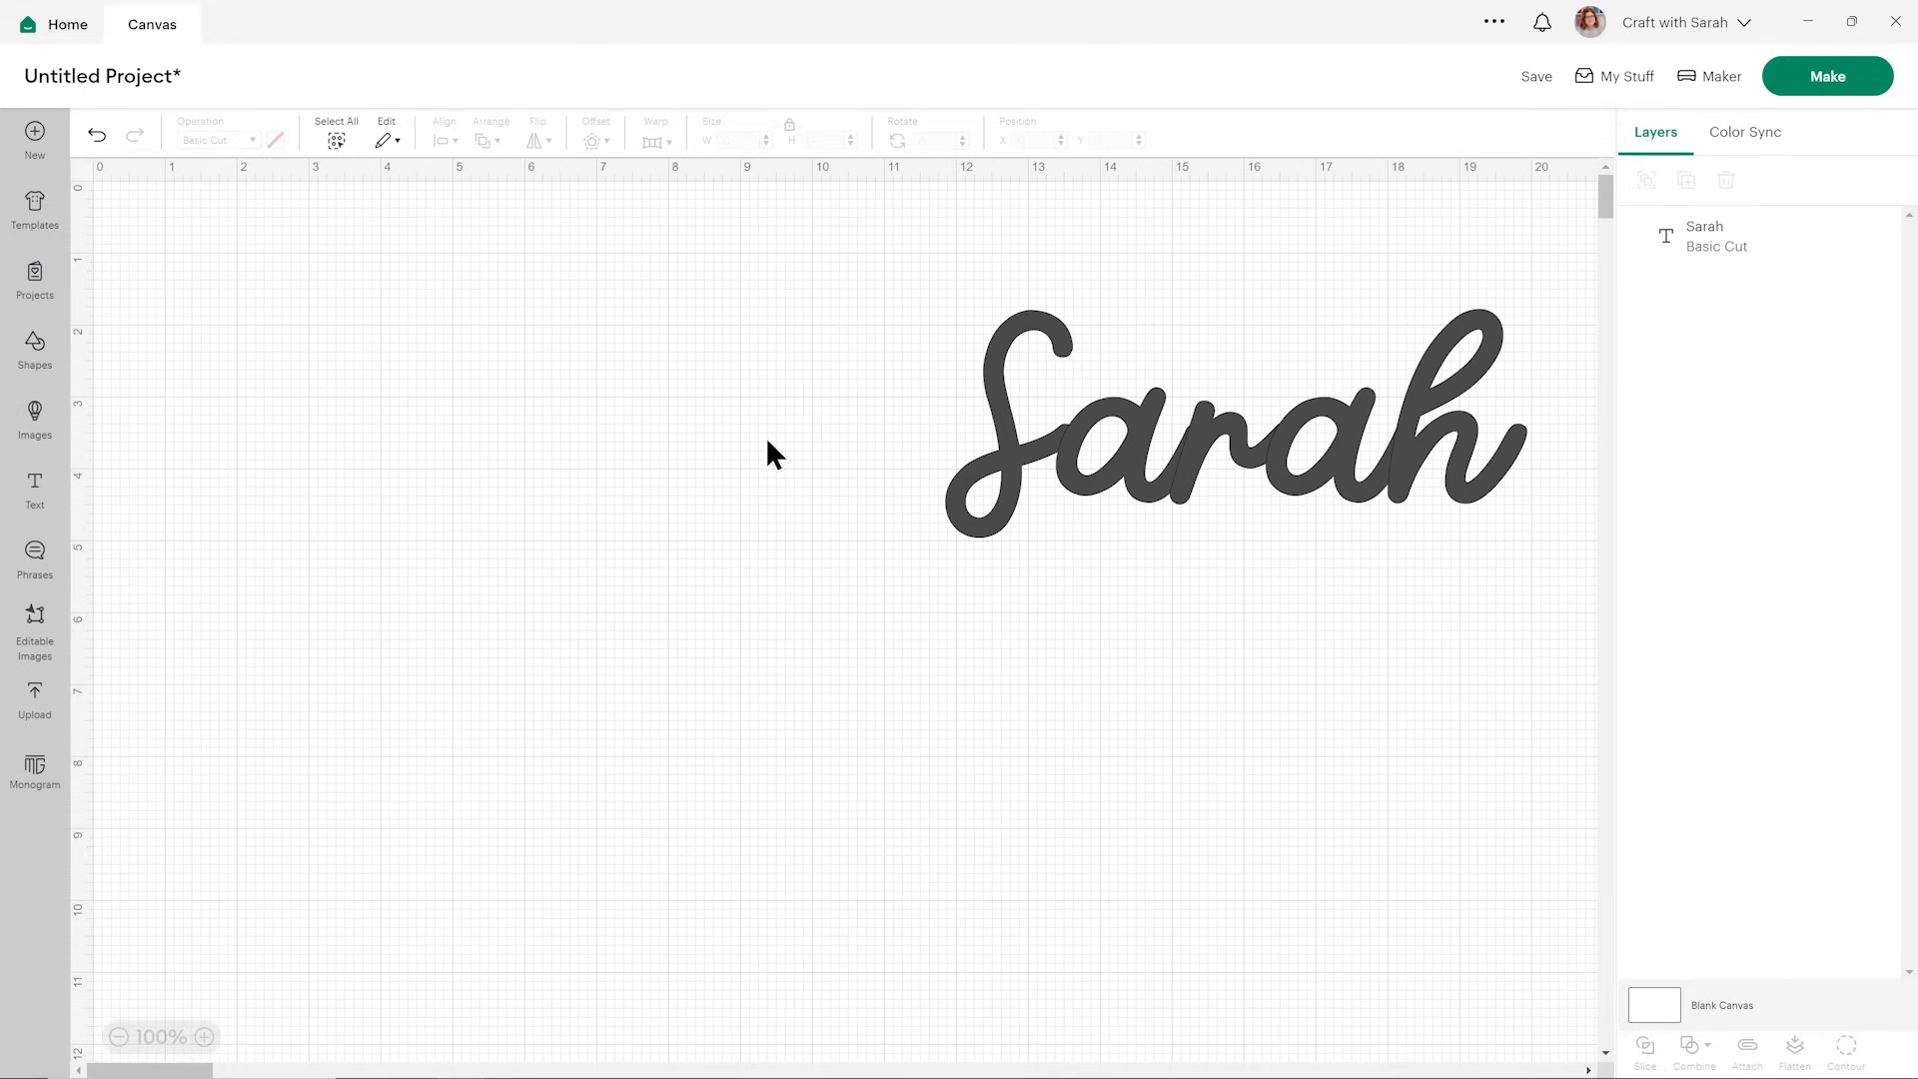
- Insert the free heart shape and enlarge it to about 10.24 × 9.05 in
left_click(50, 350)
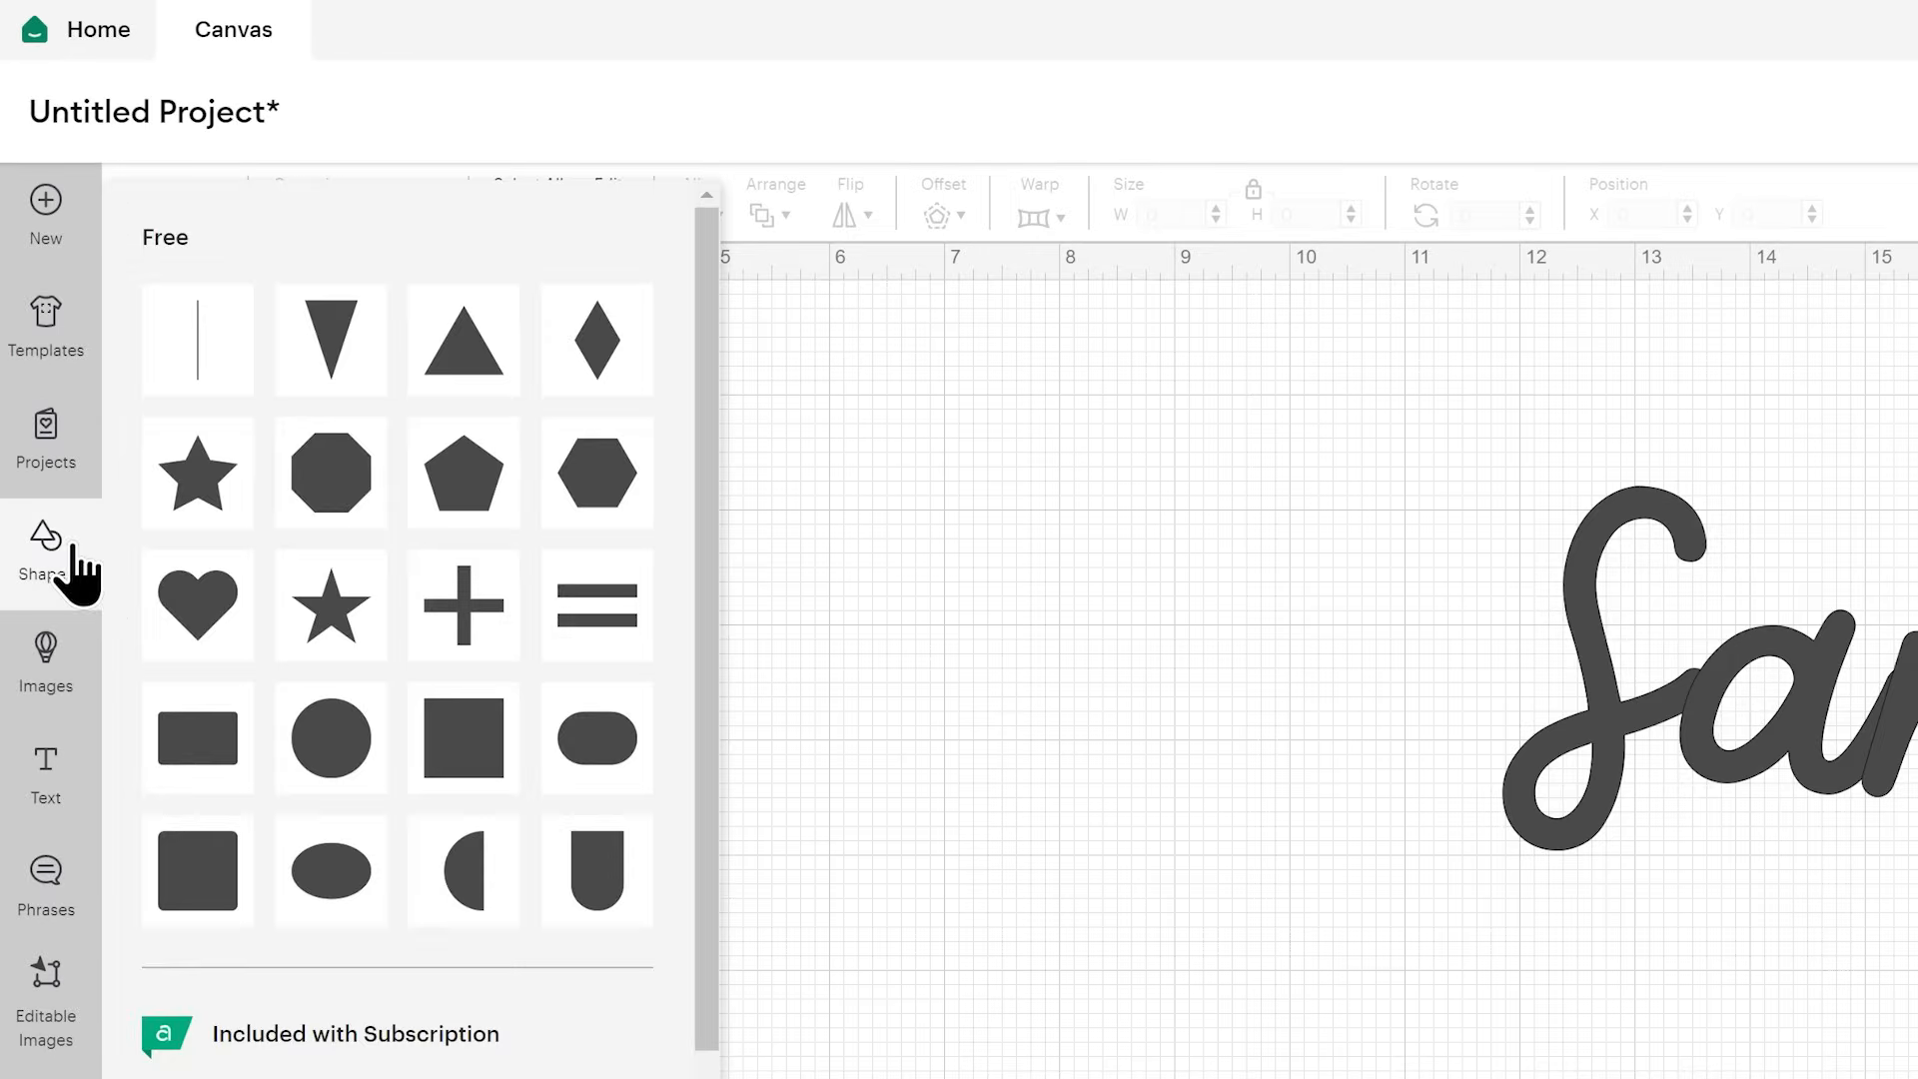
left_click(203, 611)
left_click_drag(346, 424, 1020, 904)
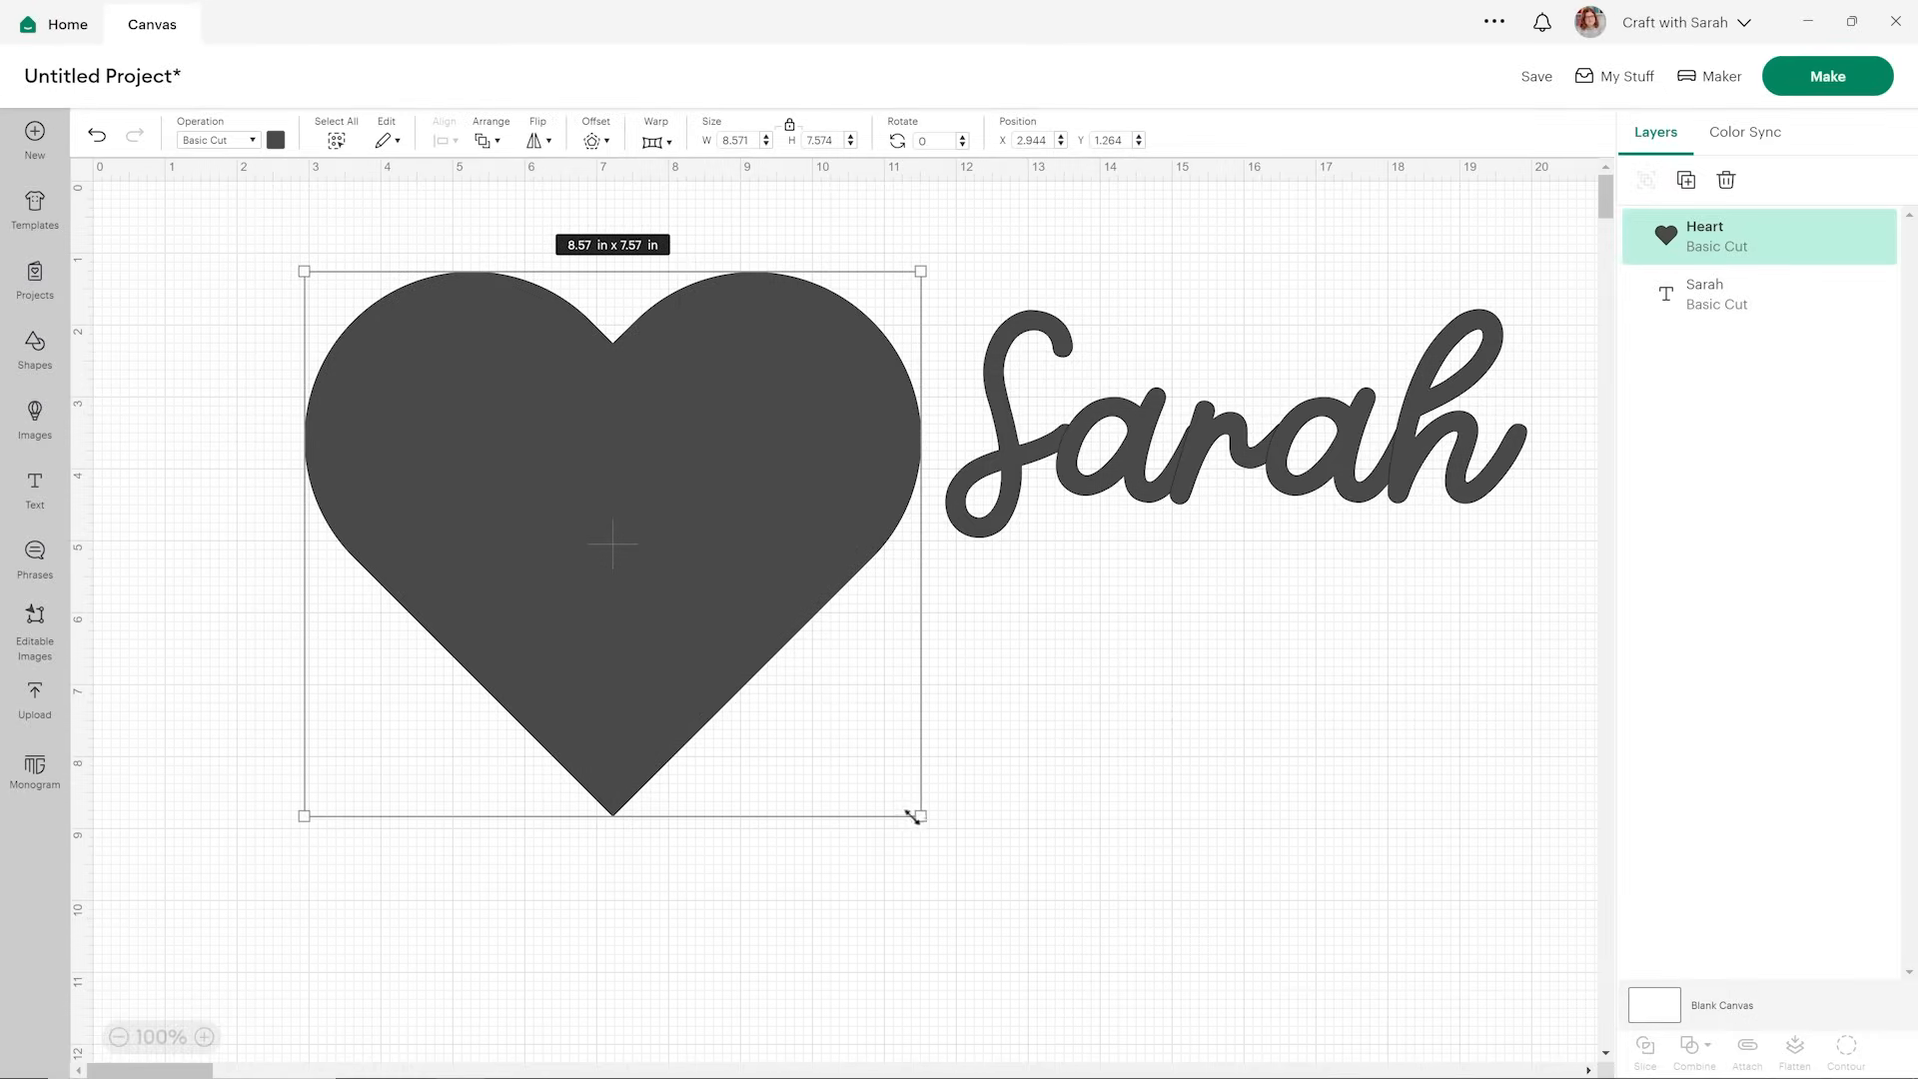
- Shrink the name text to about 6.56 × 2.58 in and shift the heart slightly left, clear of the text
left_click(1053, 489)
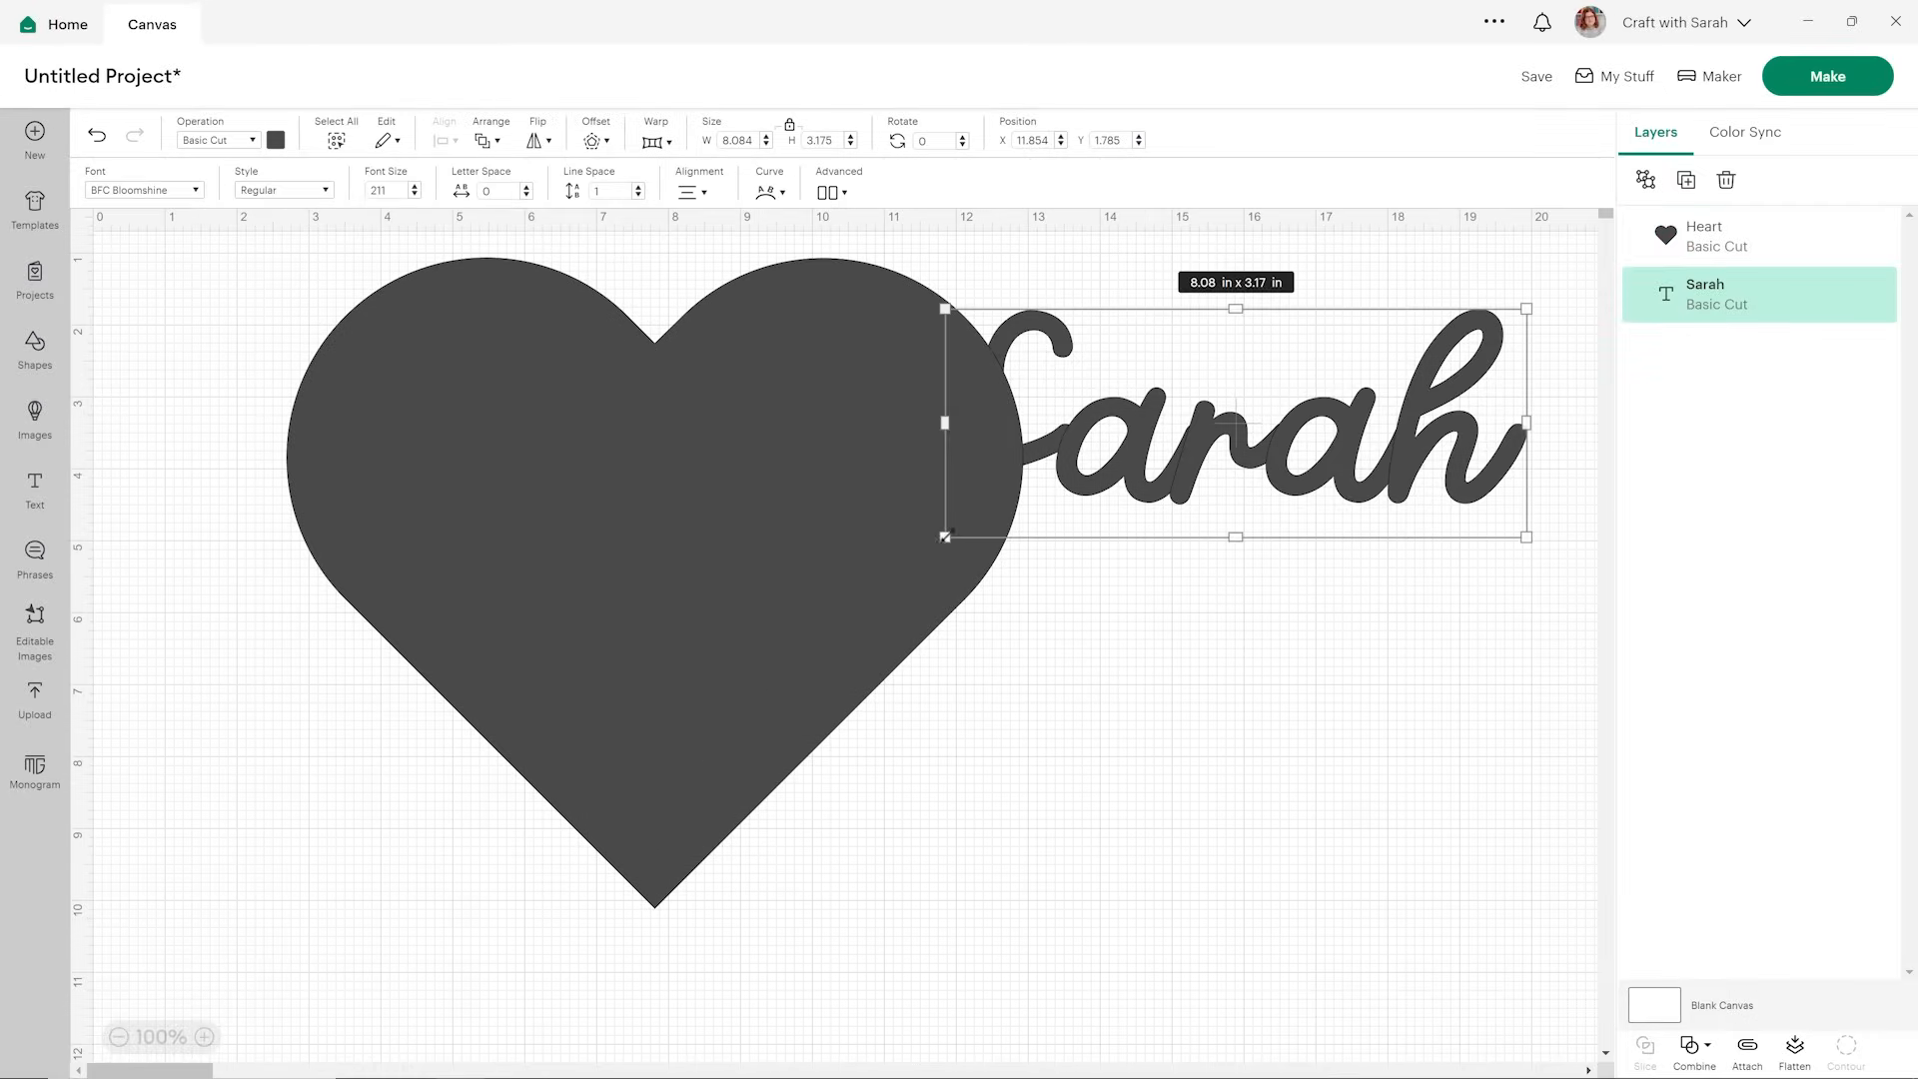
left_click_drag(945, 537, 1054, 494)
left_click_drag(834, 640, 796, 633)
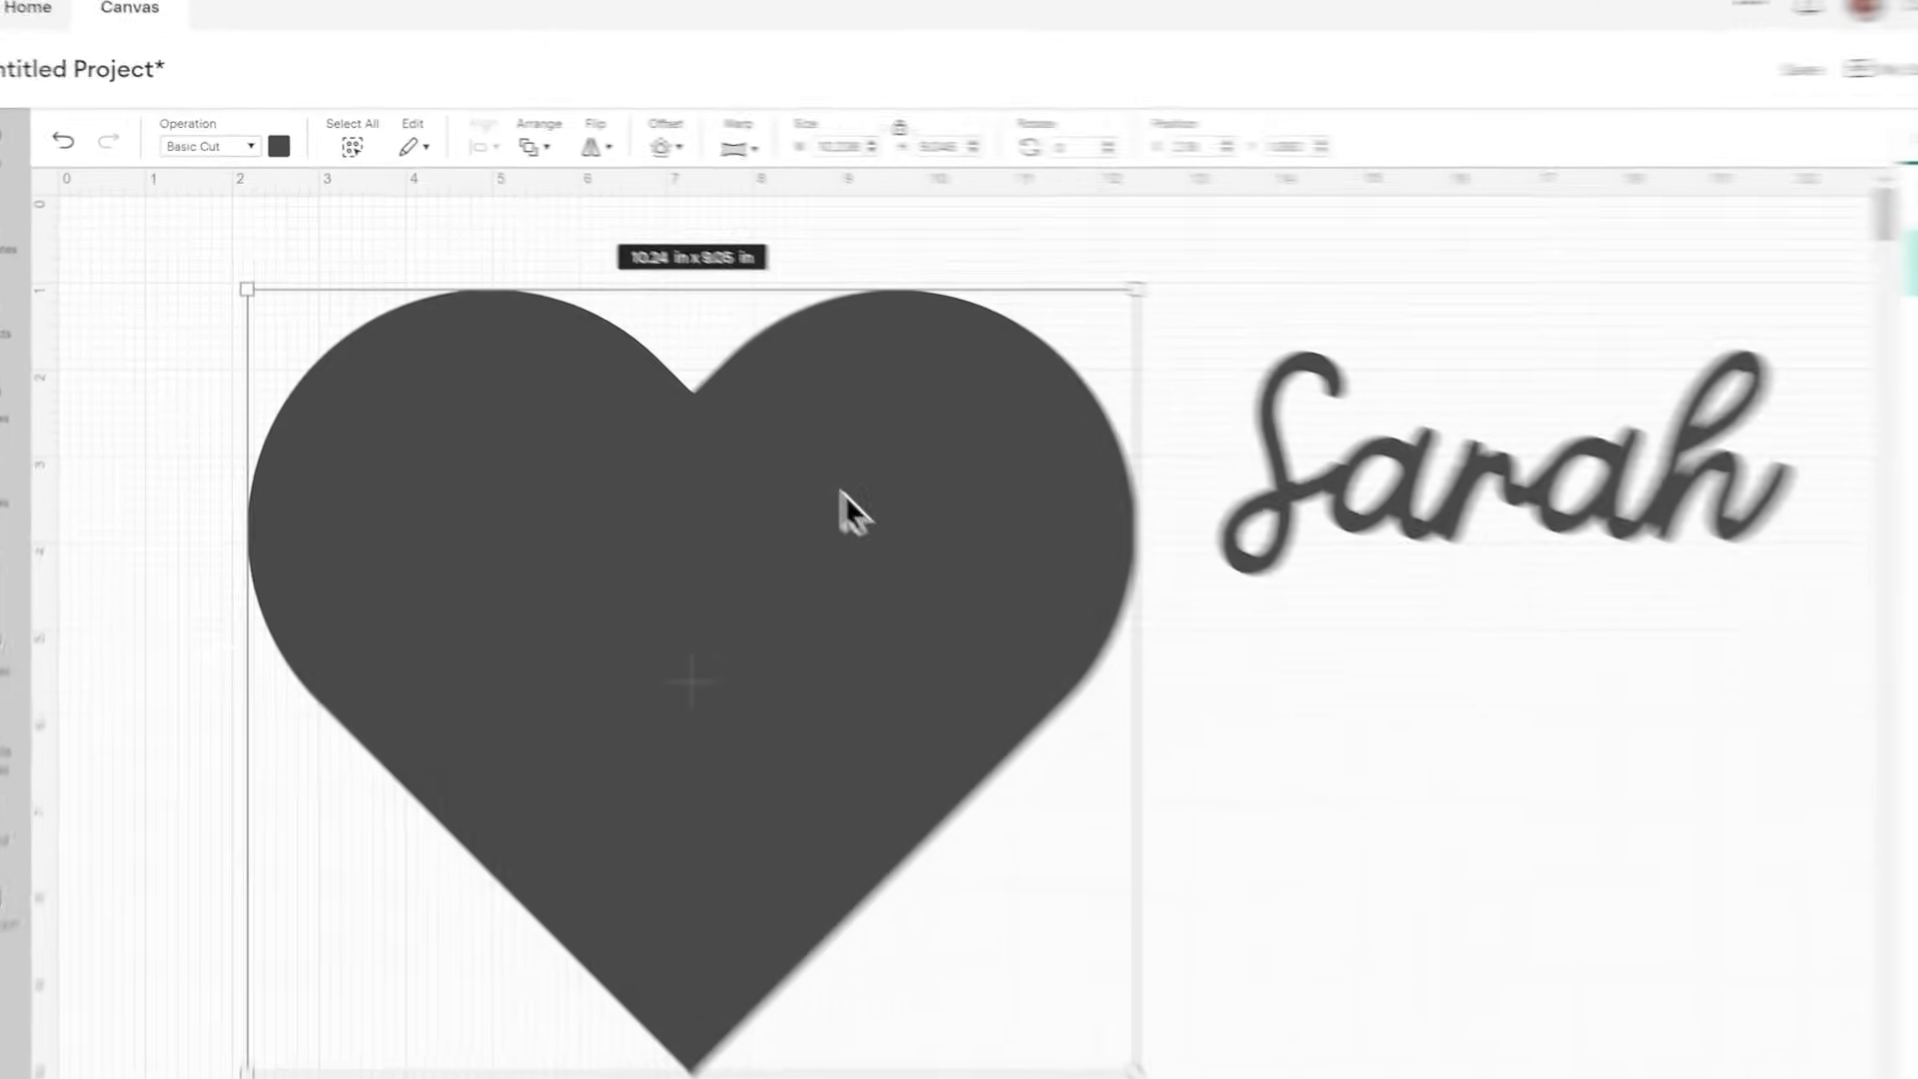
- Offset the heart outward with rounded corners, making the offset shape about 10.71 × 9.52 in
left_click(592, 141)
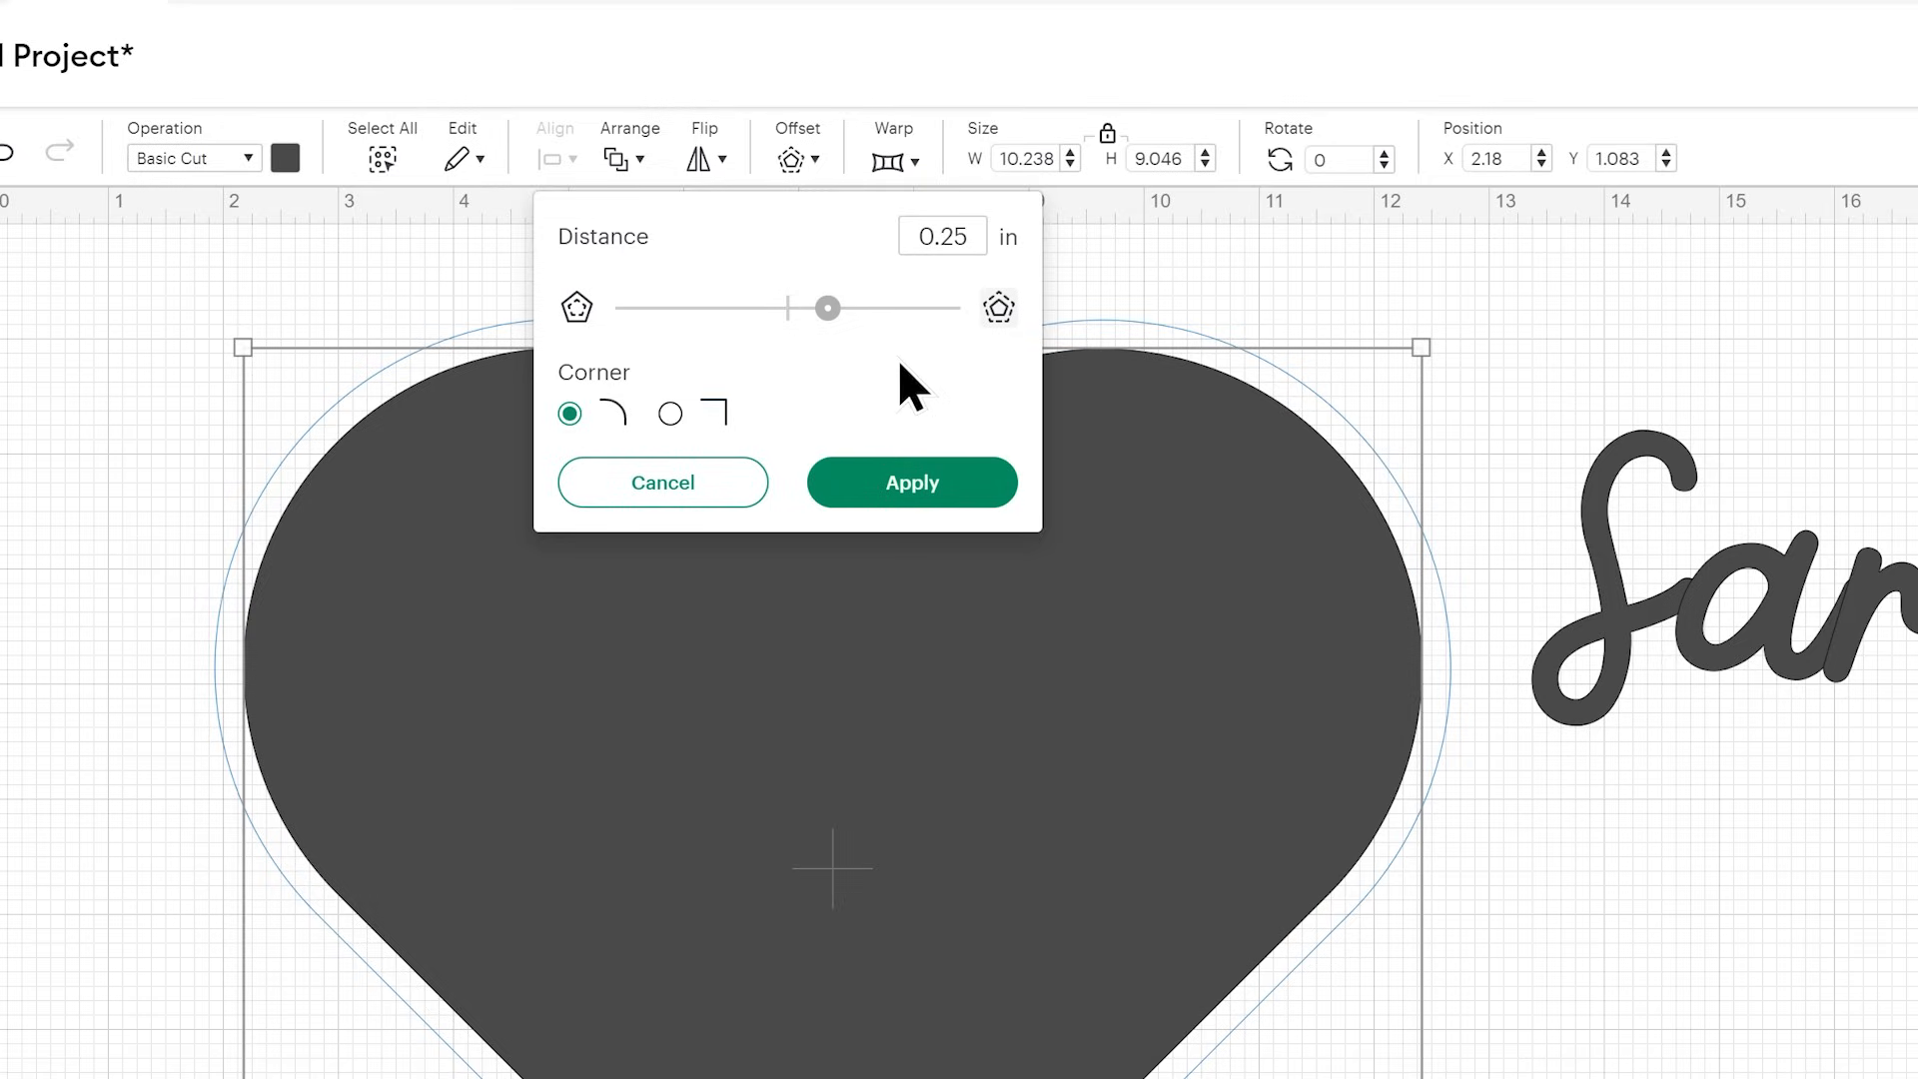
left_click_drag(828, 309, 825, 312)
left_click(959, 489)
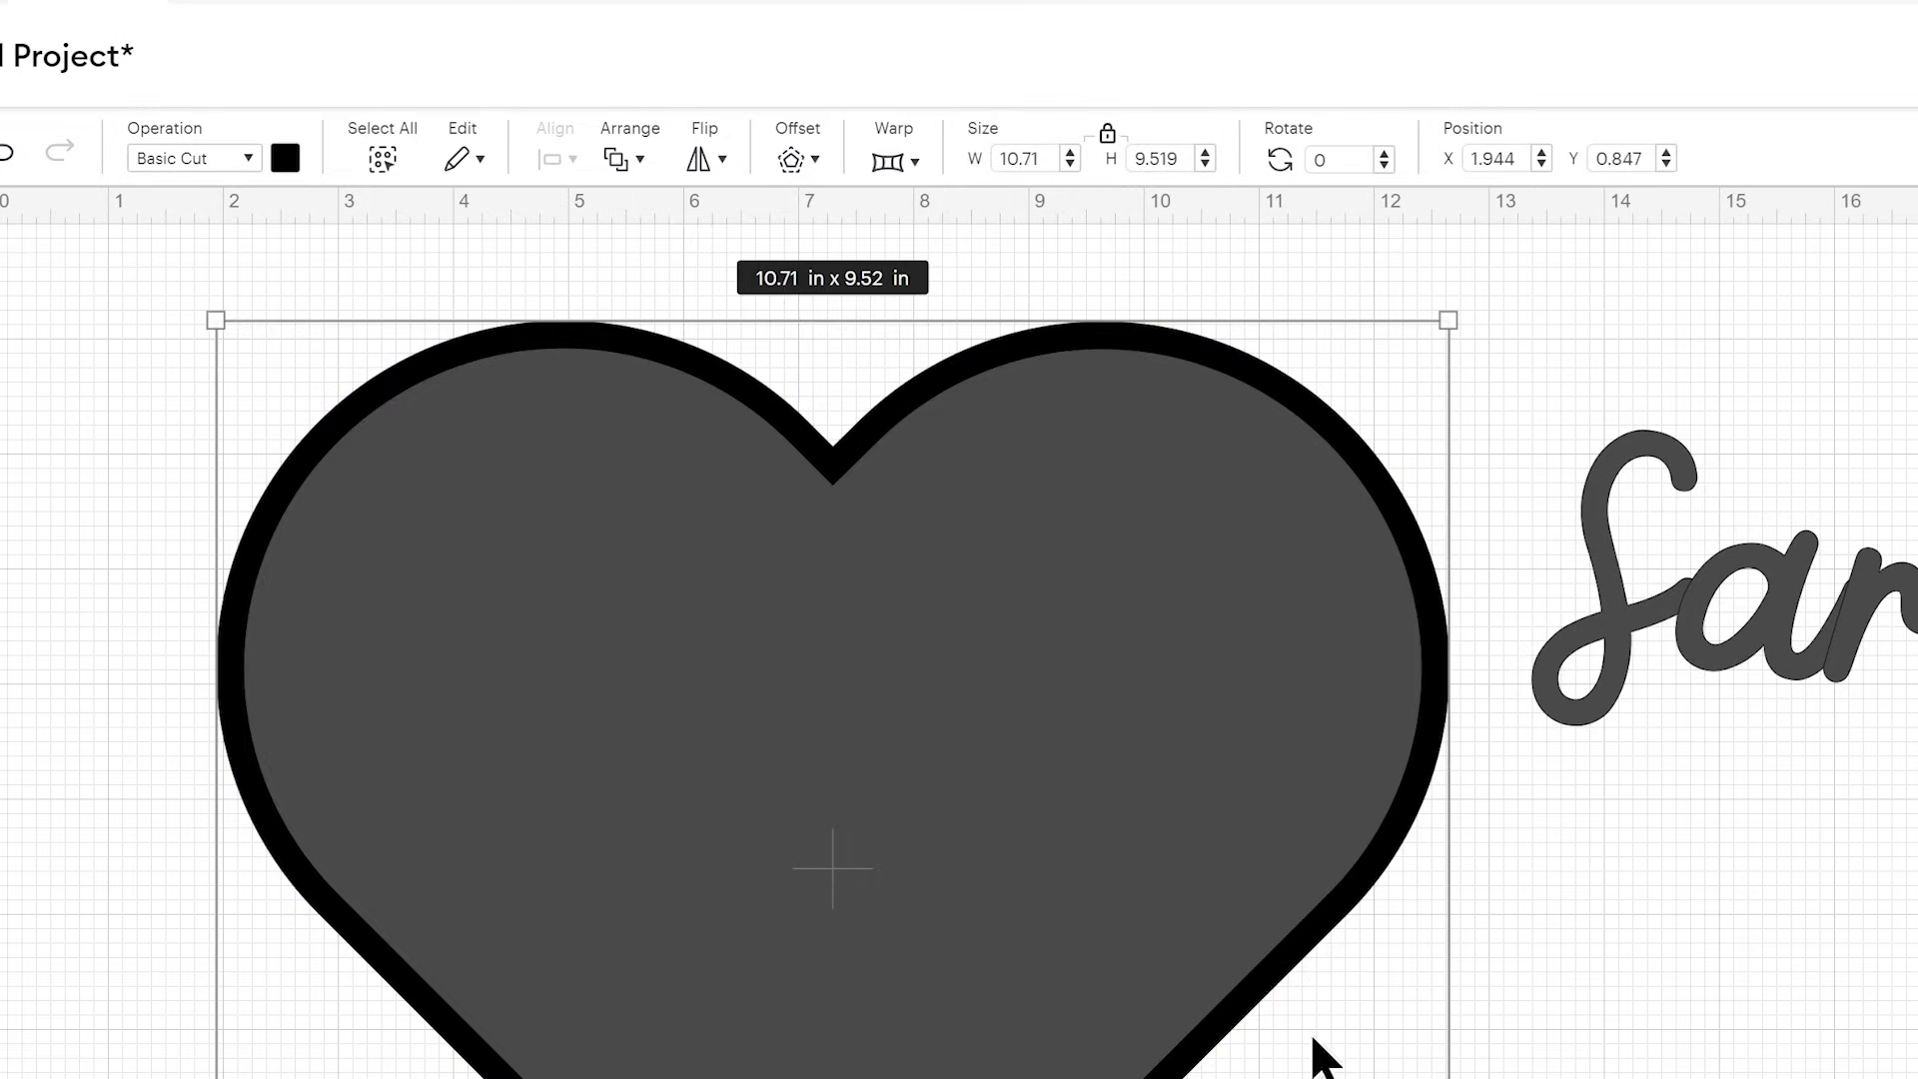
- Slice the heart with its offset and delete the two solid hearts, keeping only the outline
left_click_drag(721, 945, 581, 780)
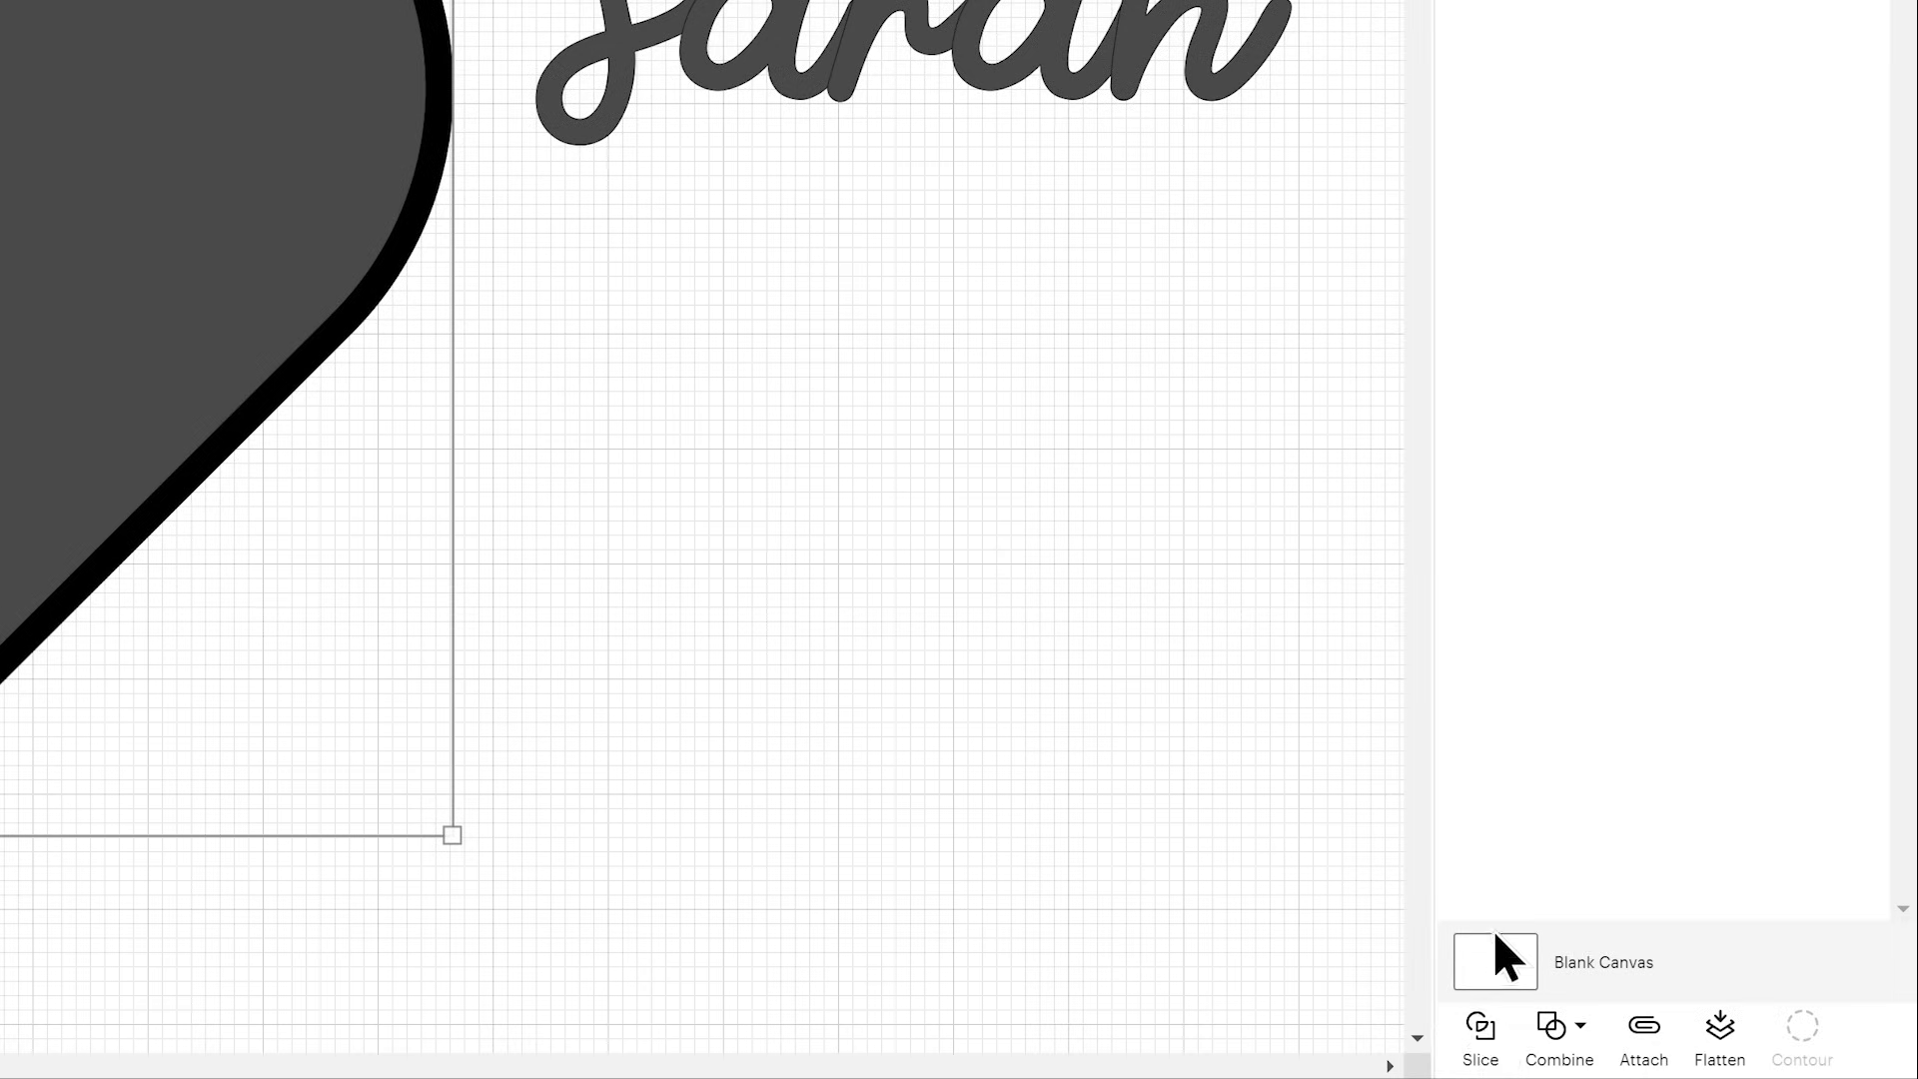
left_click(1485, 1039)
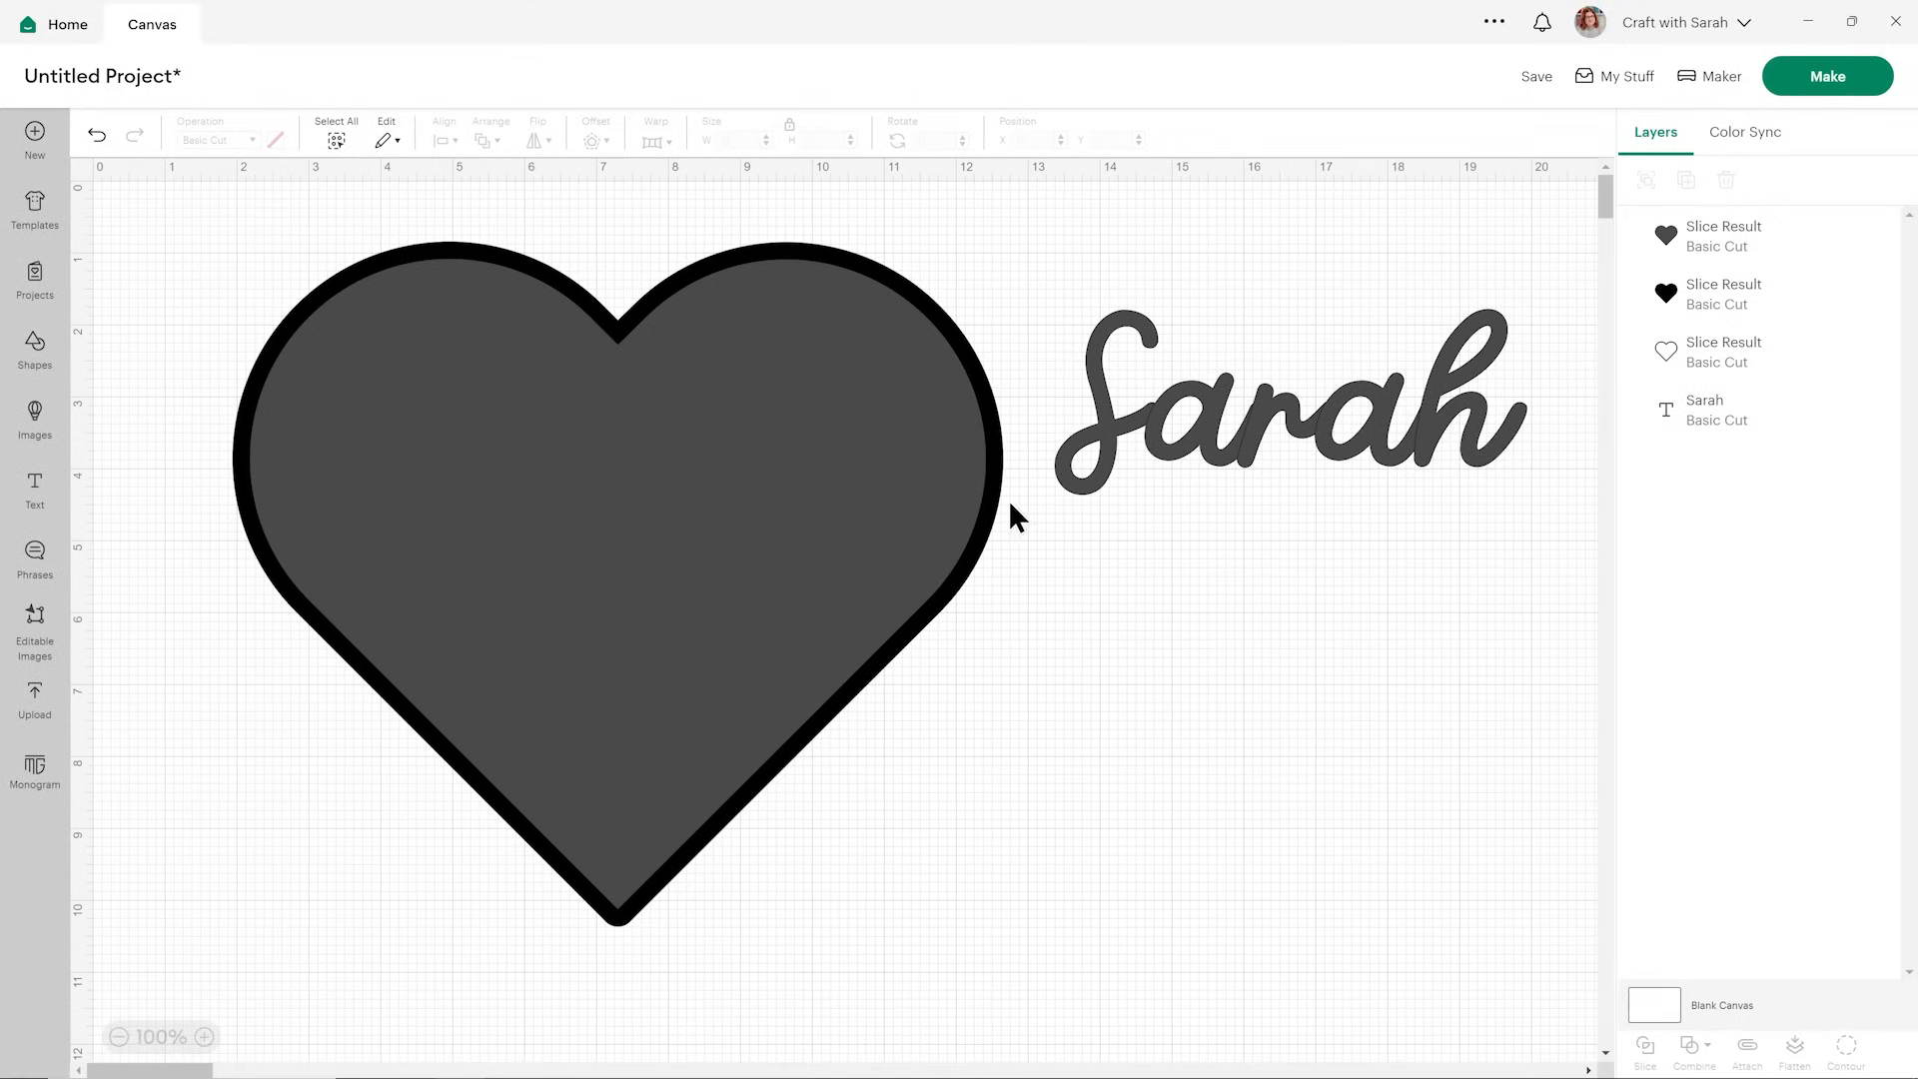
left_click_drag(705, 432, 1211, 530)
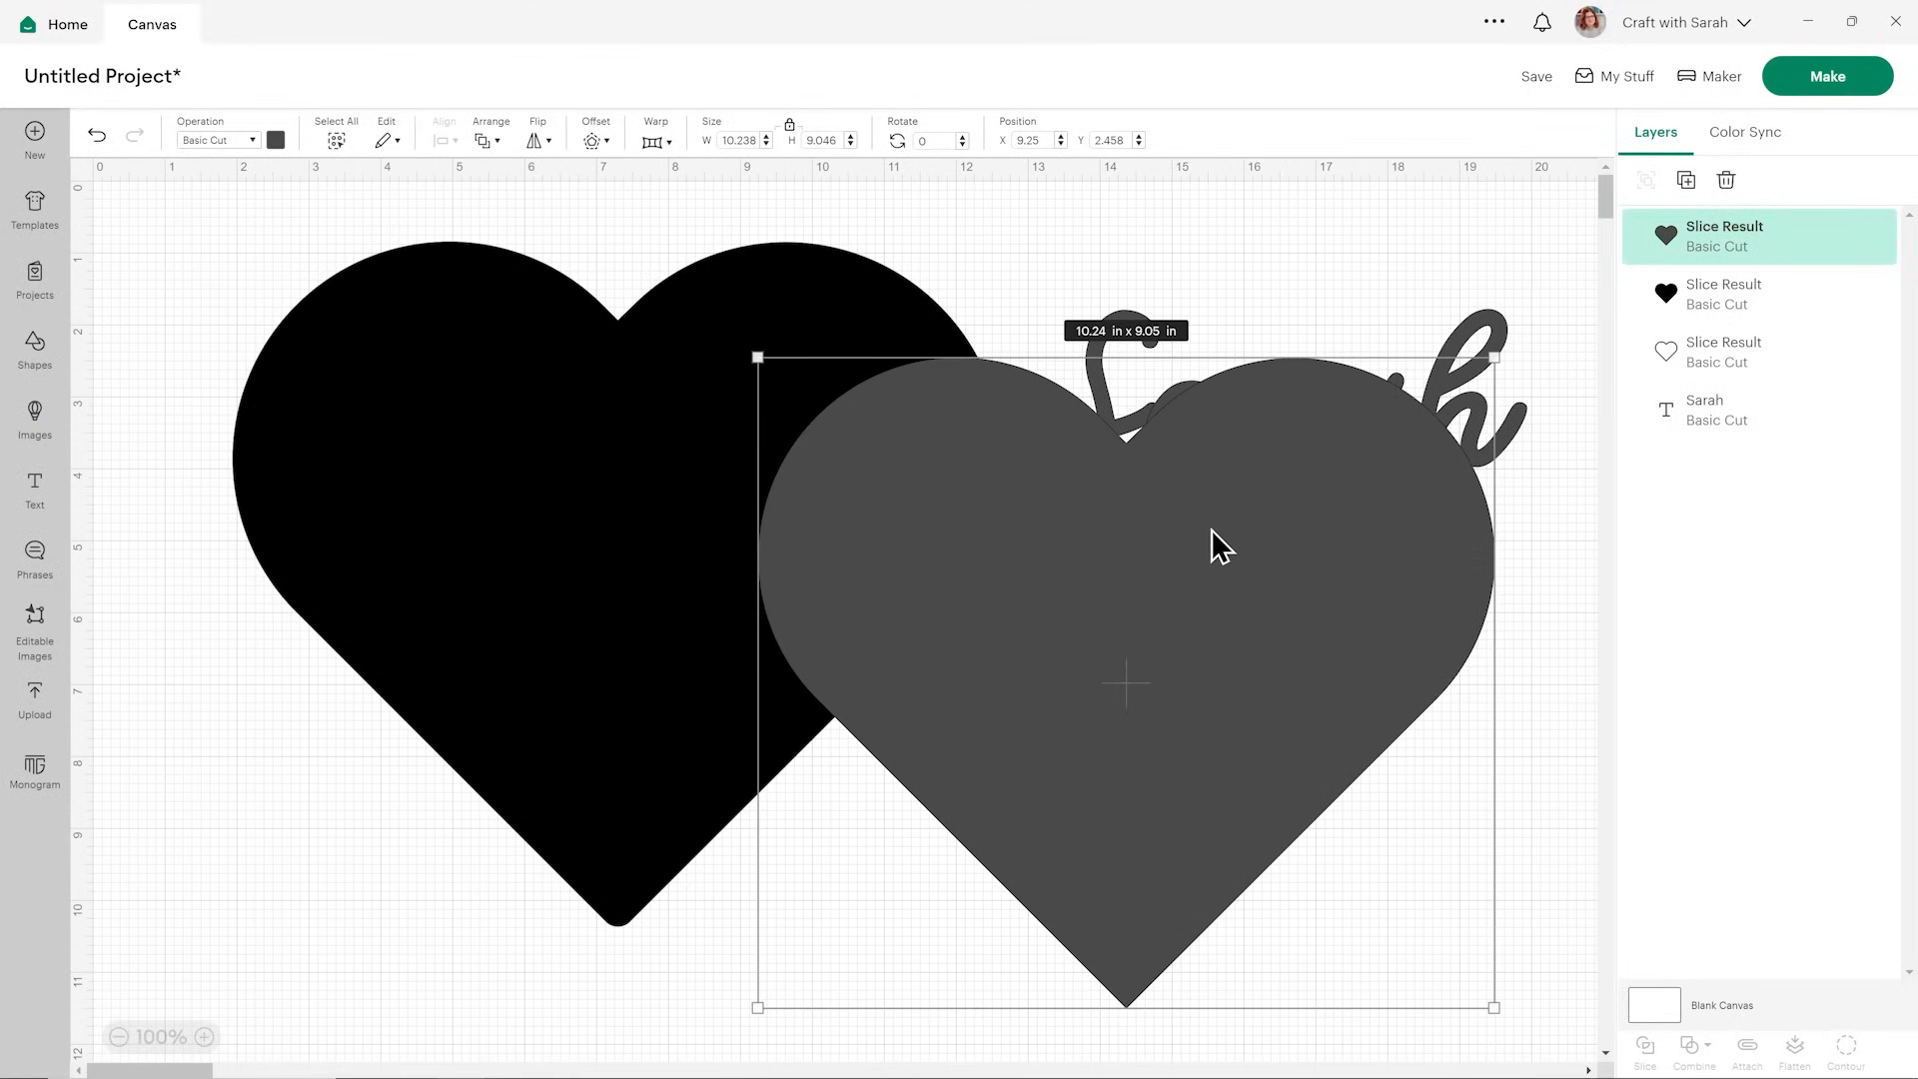
left_click(1725, 183)
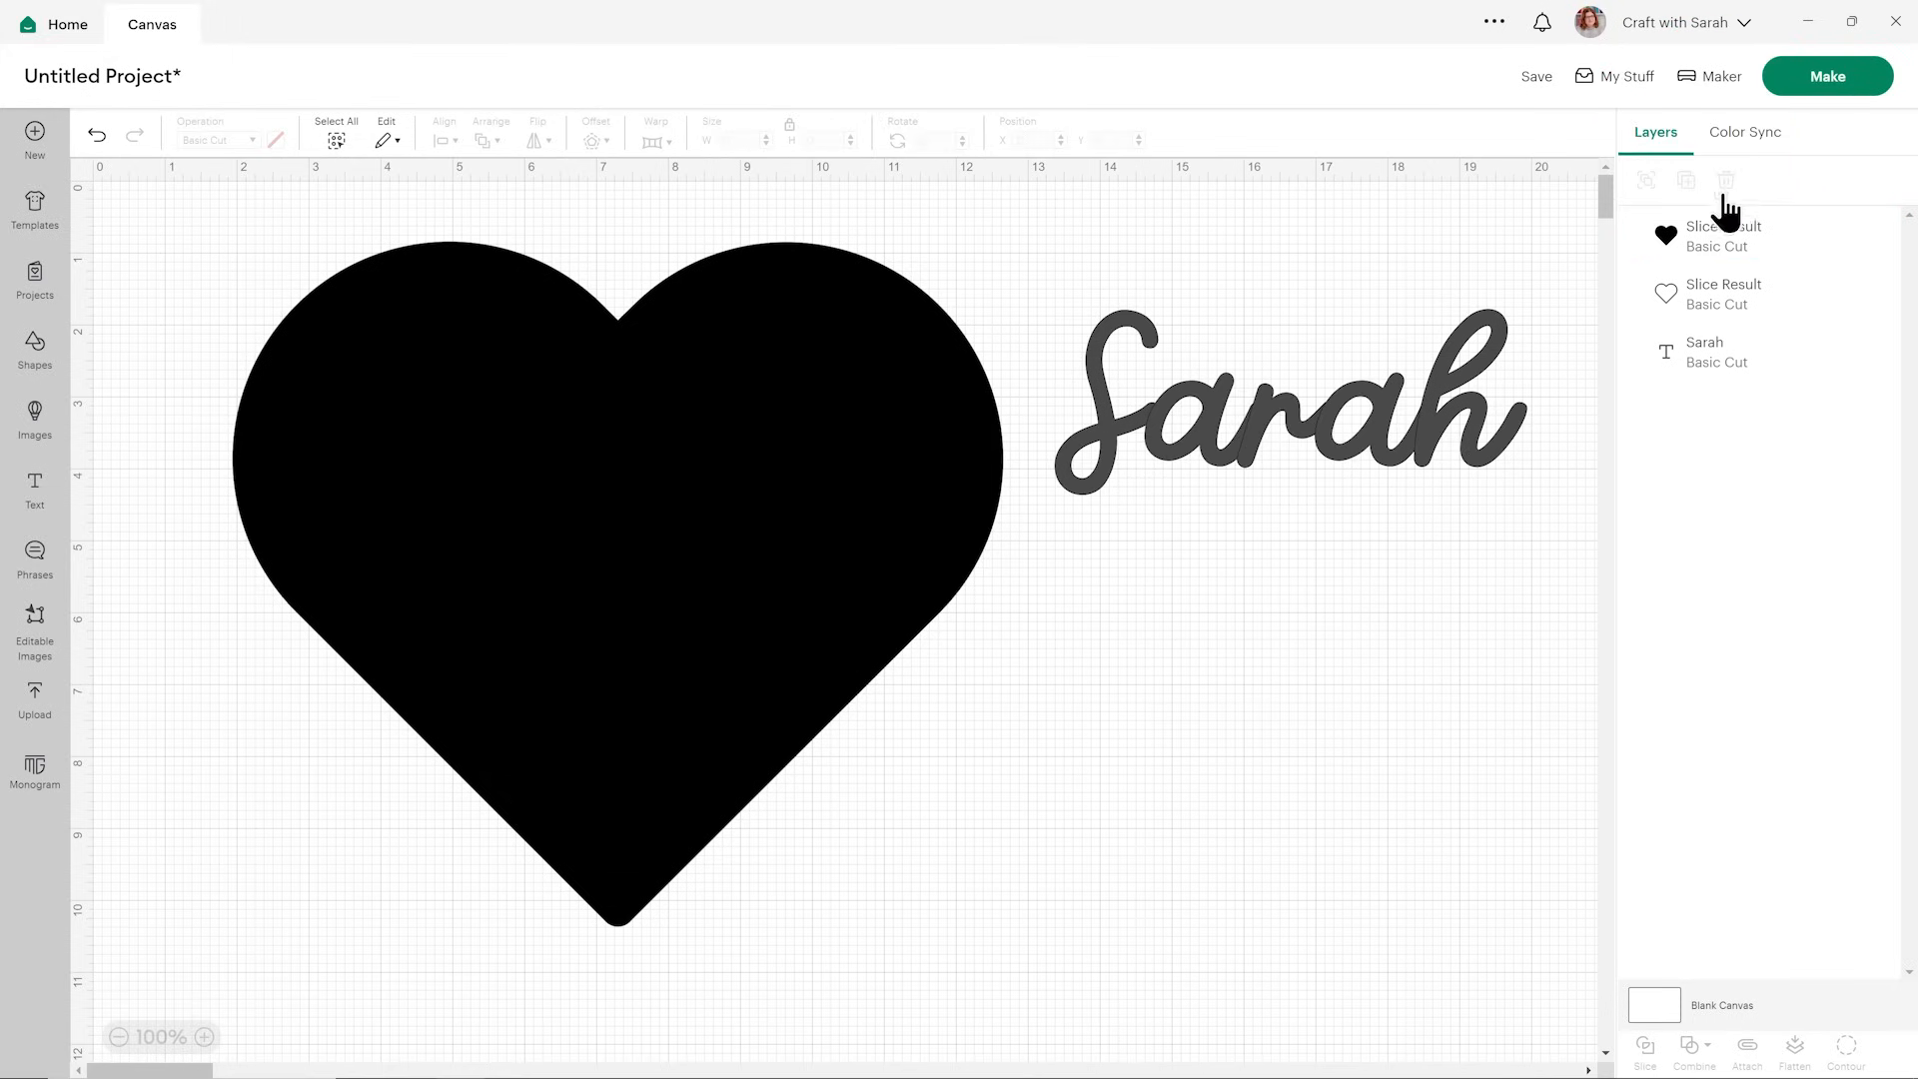
left_click_drag(747, 404, 1148, 530)
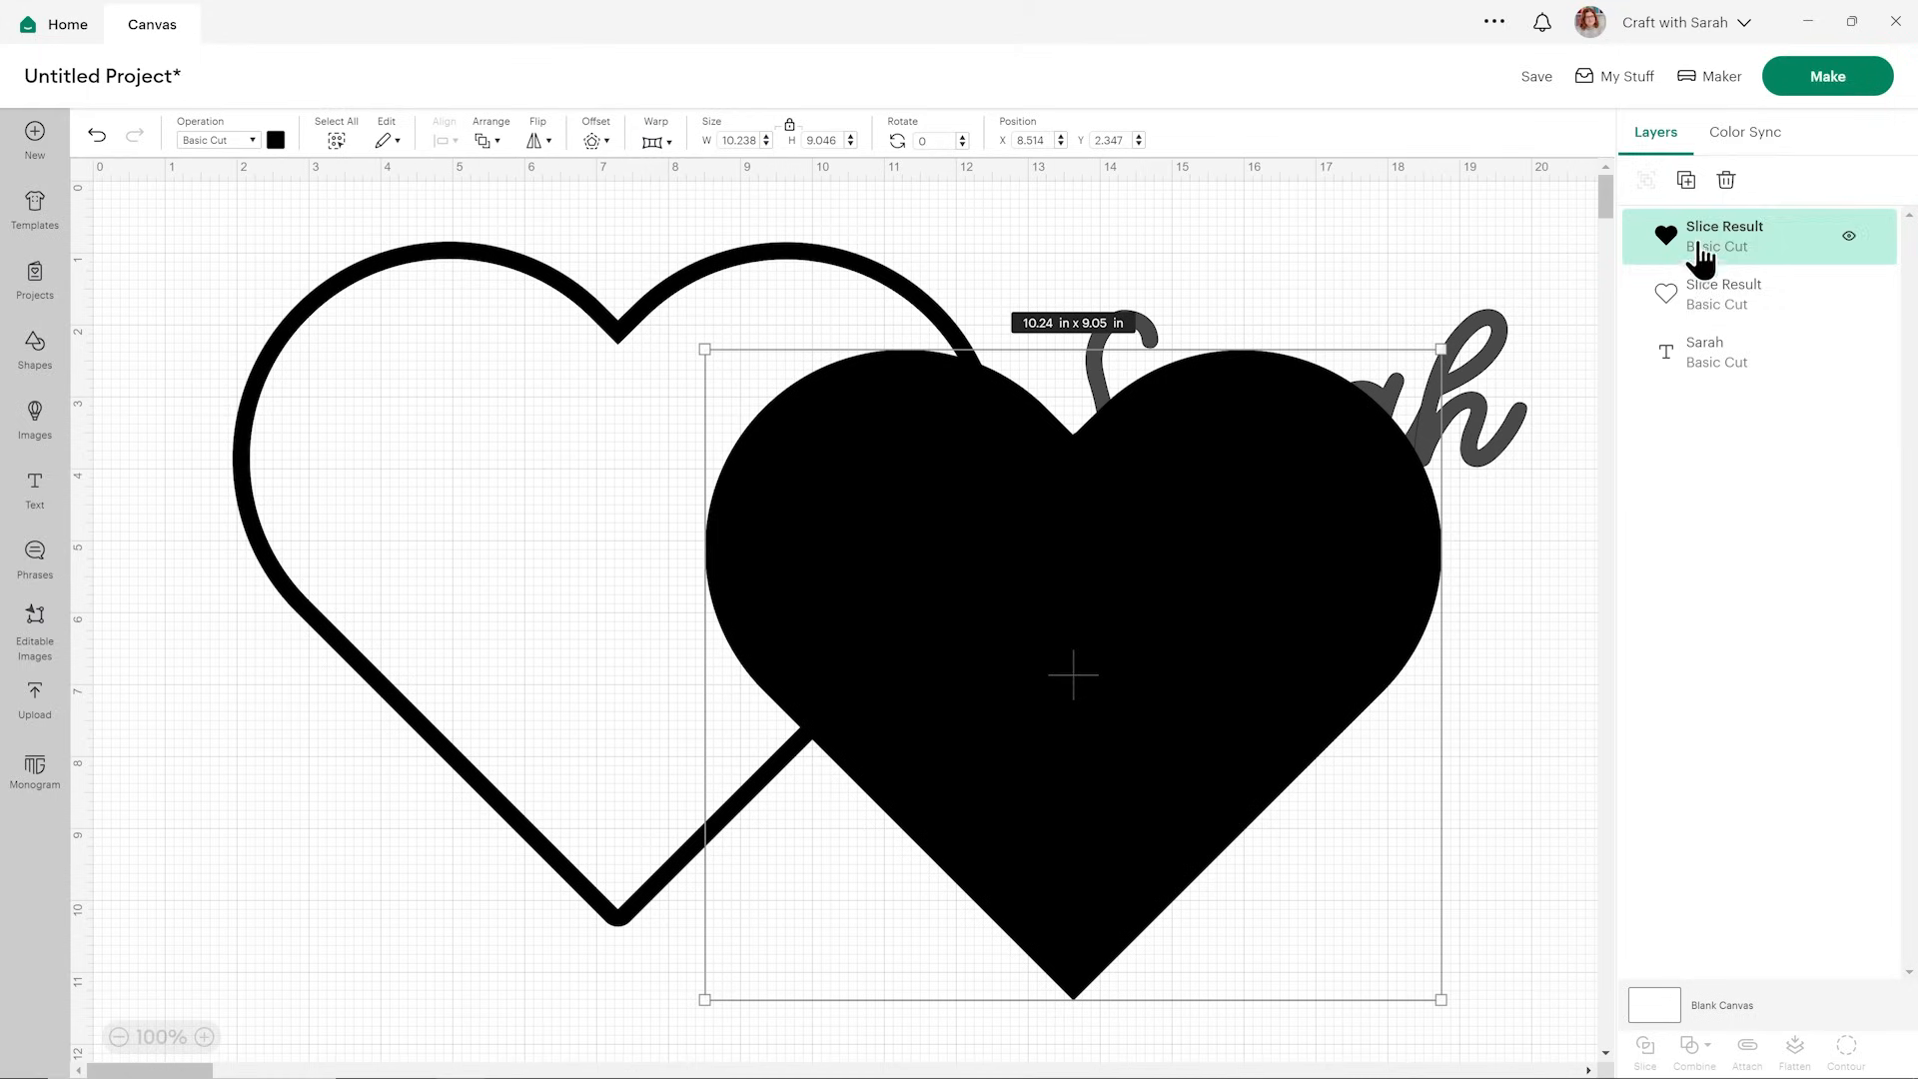
left_click(1724, 180)
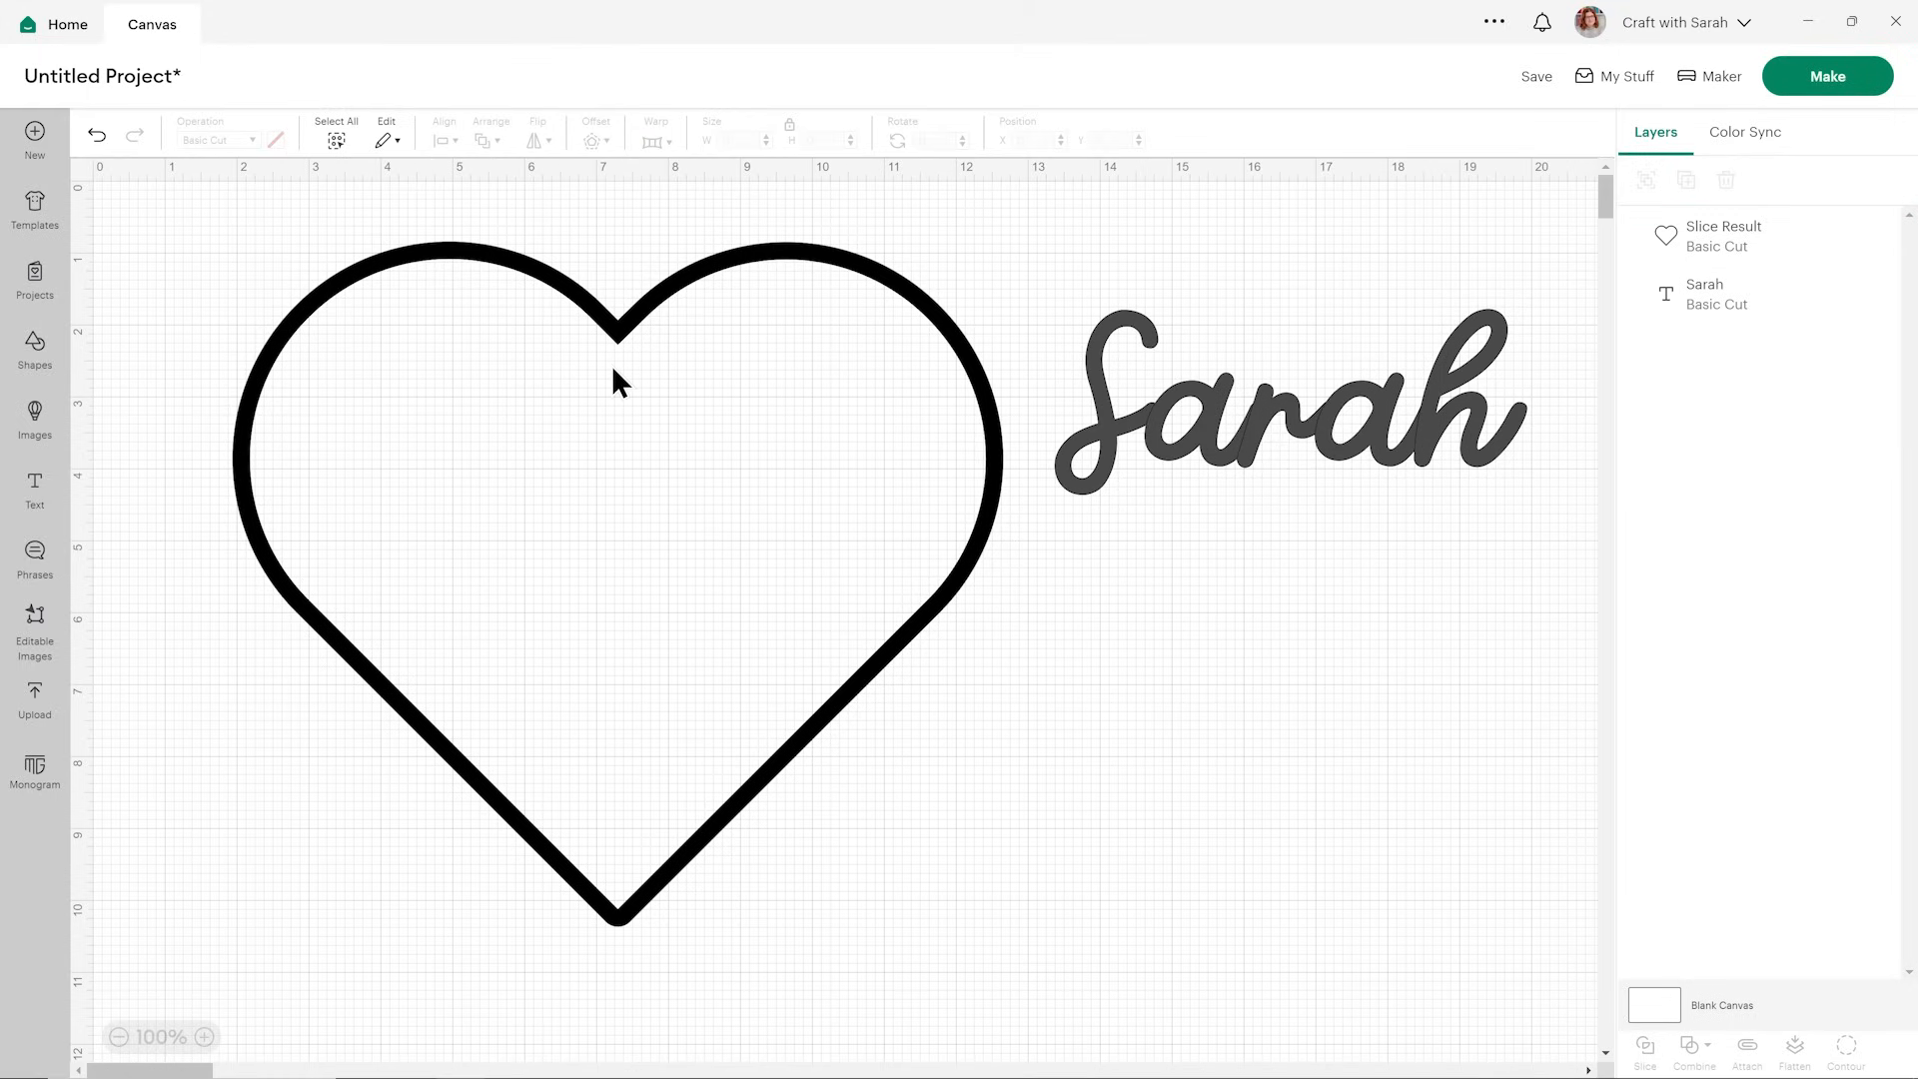
- Place the name over the heart outline's lower-right edge, rotated to about 315.9° and sized about 6.82 × 2.68 in
left_click_drag(1262, 411, 860, 706)
left_click_drag(1144, 589, 985, 440)
left_click_drag(993, 607, 919, 590)
left_click_drag(1065, 572, 1067, 576)
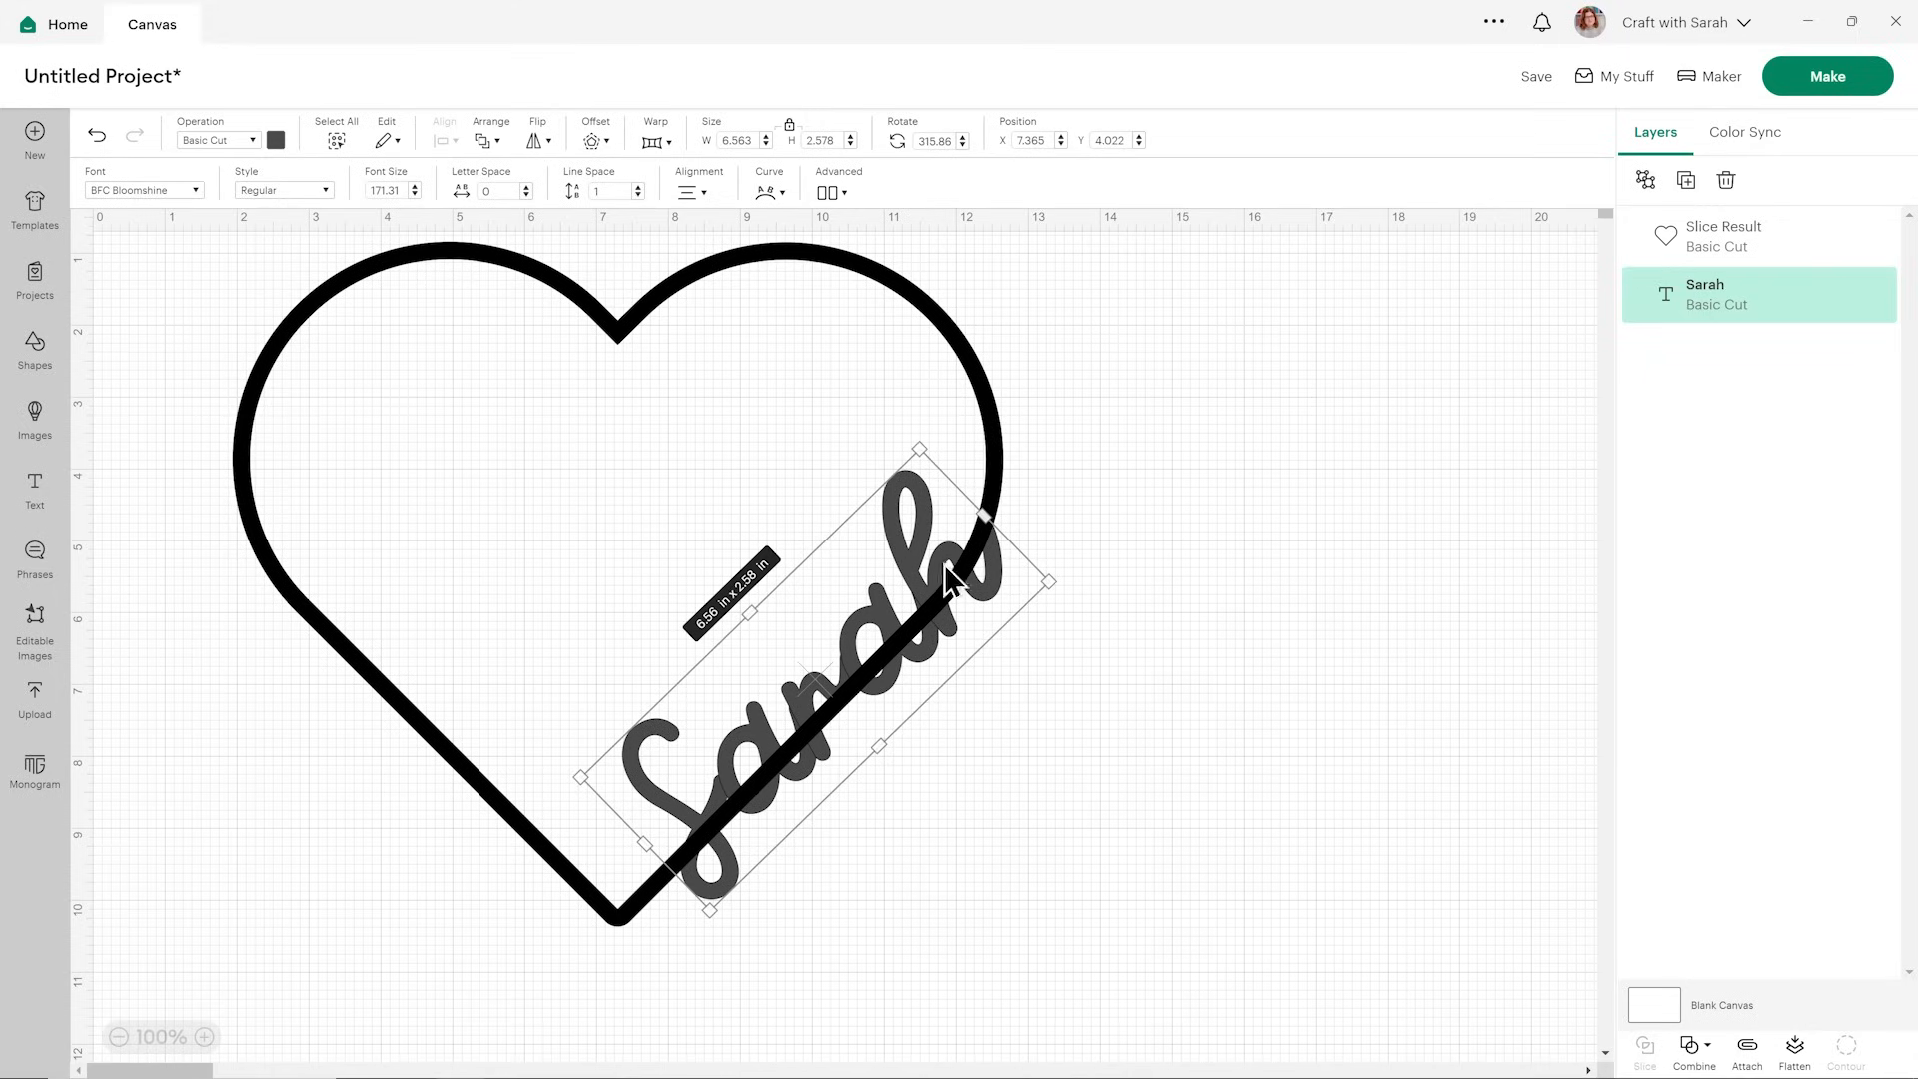
left_click_drag(915, 442, 922, 423)
left_click_drag(941, 539, 935, 556)
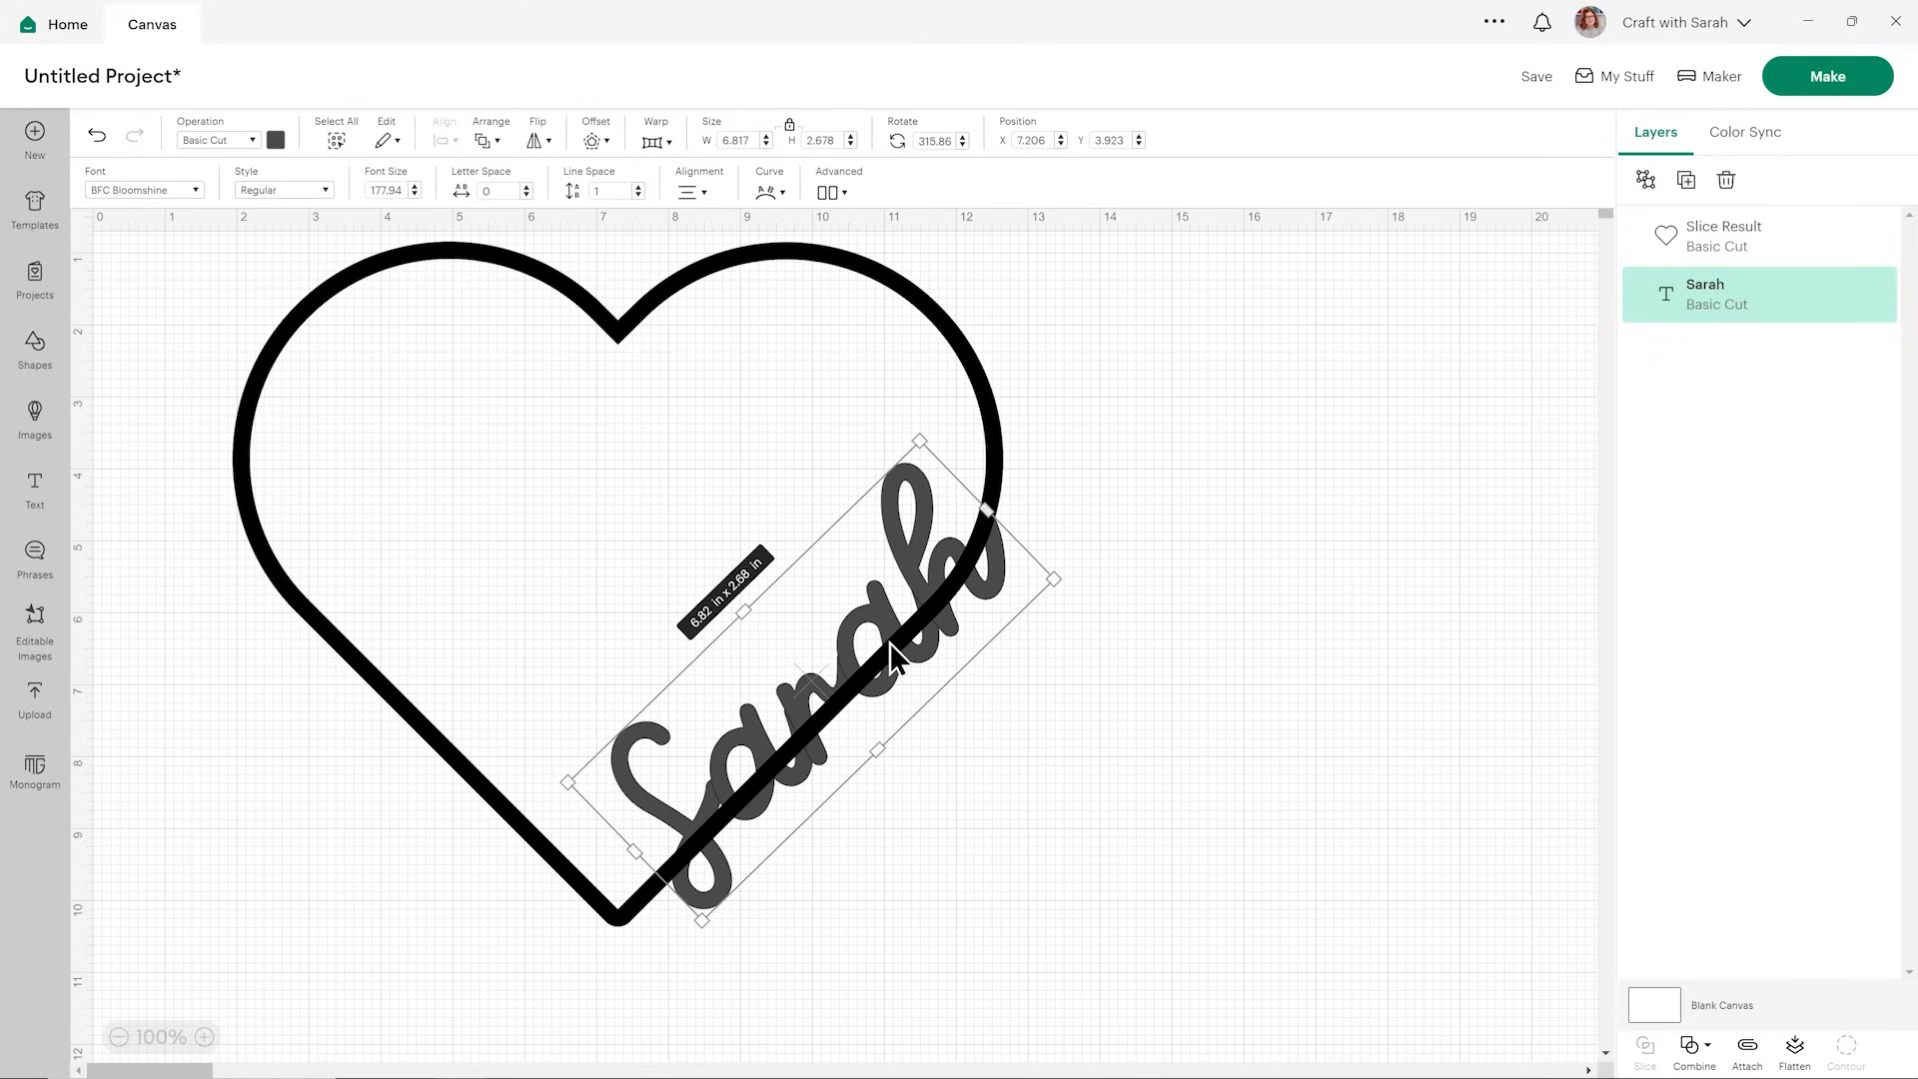
- Shift the heart outline very slightly left behind the name, to an X position of about 1.903
left_click(992, 567)
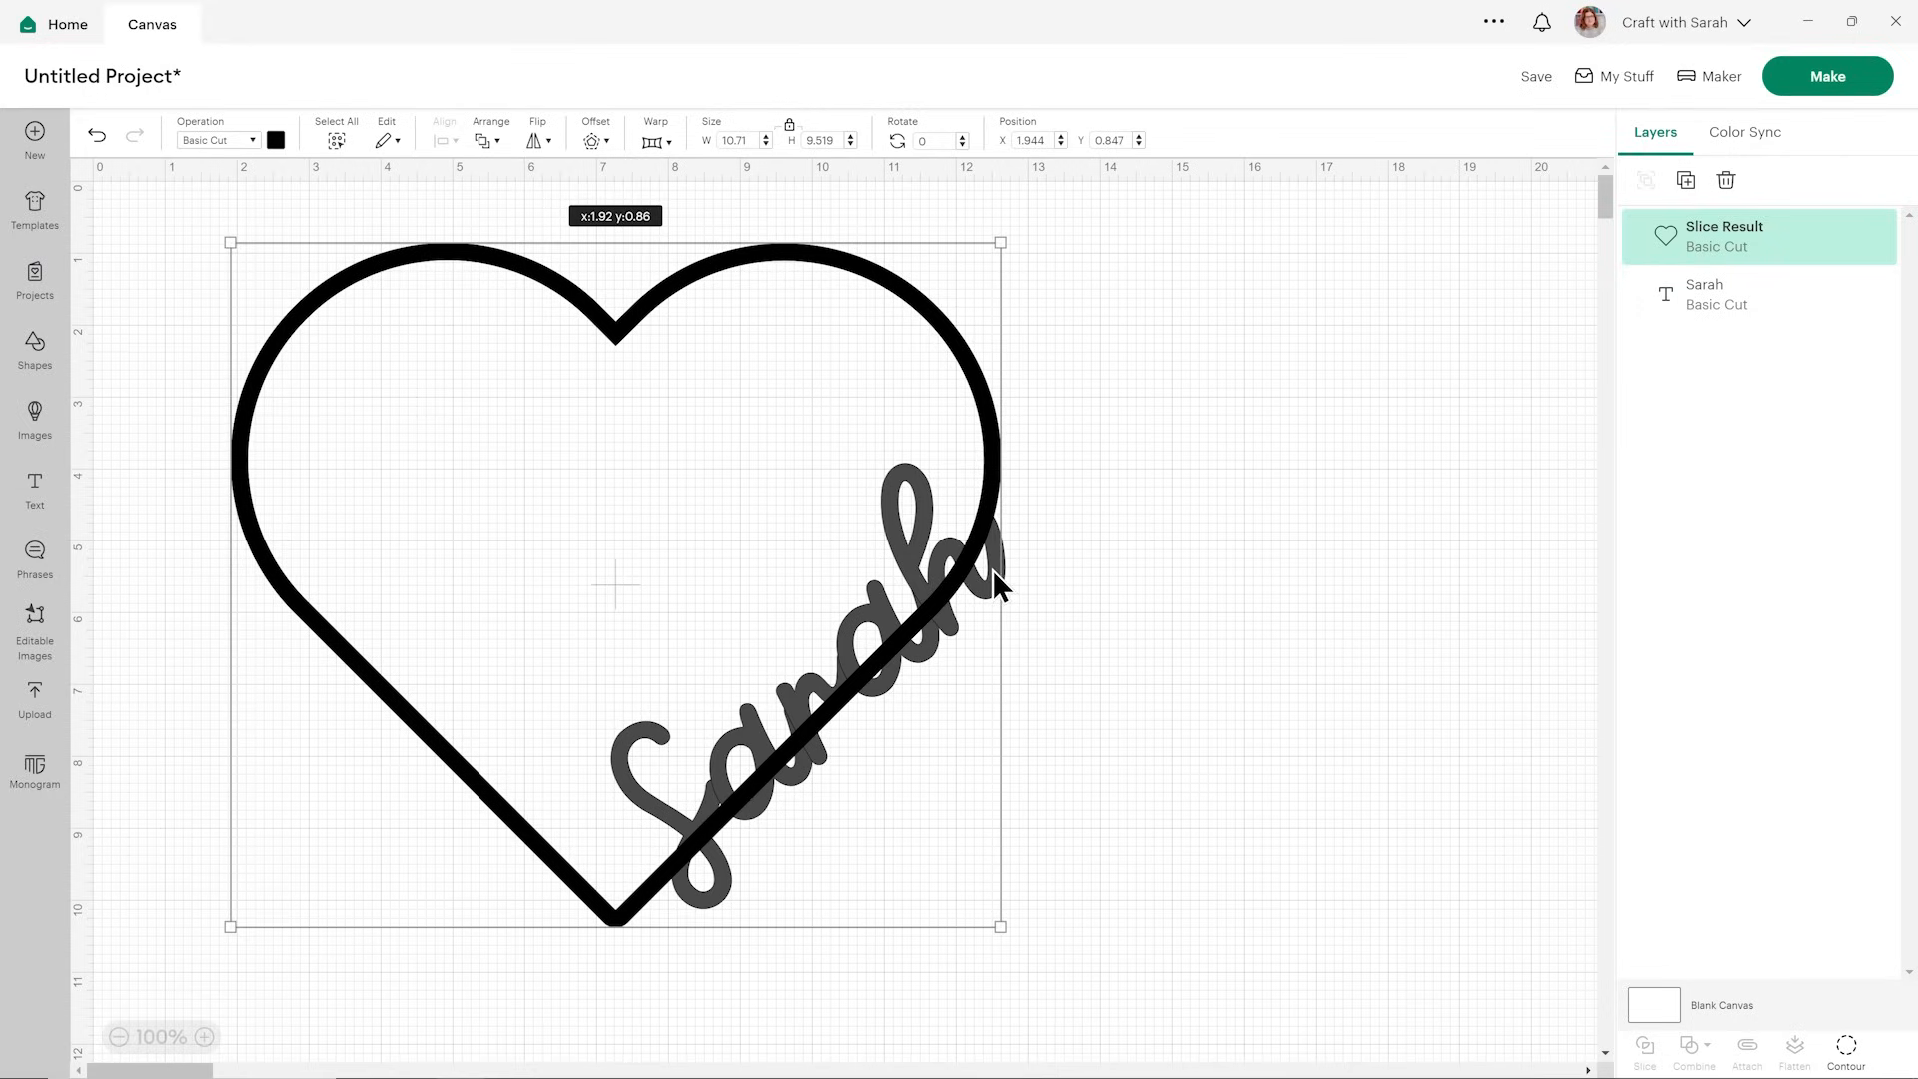
left_click_drag(992, 569, 992, 568)
left_click(1075, 585)
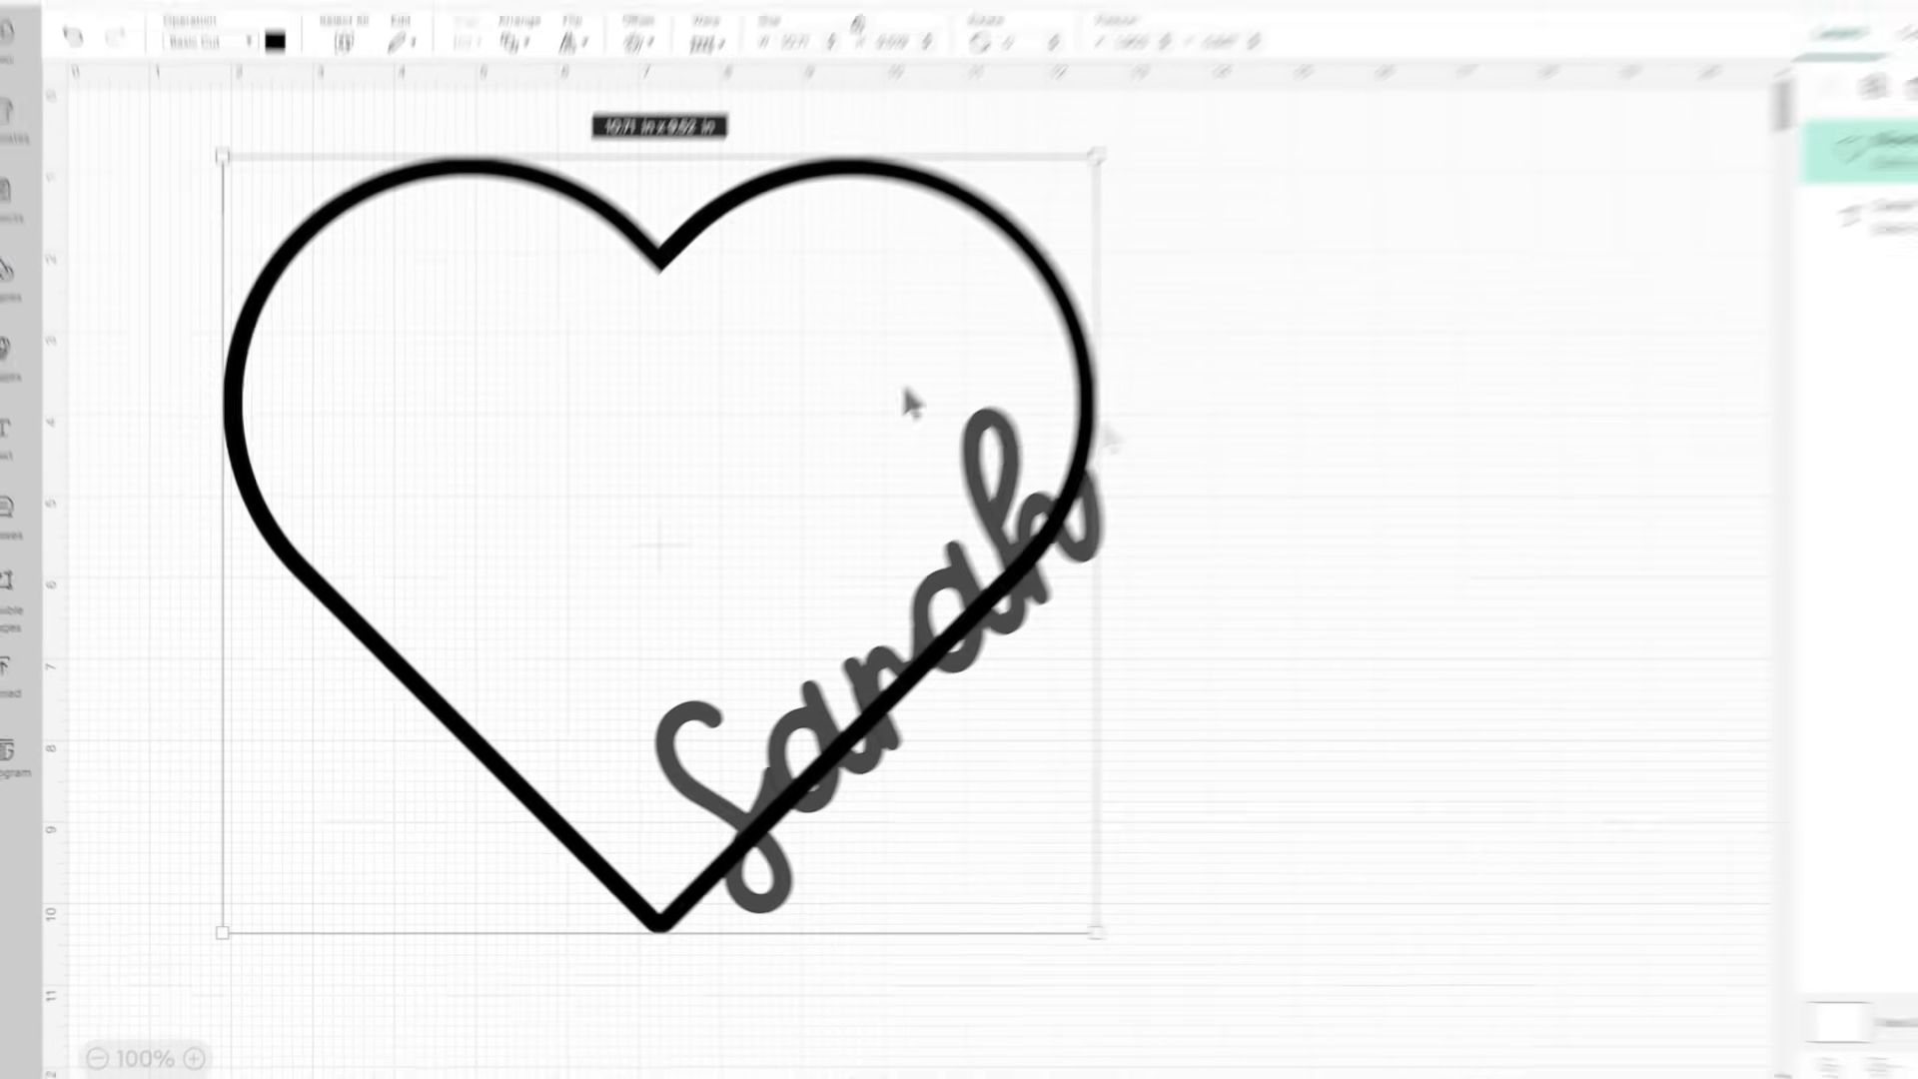
- Recolor the name text orange-red so it stands out against the black heart outline
left_click(1884, 217)
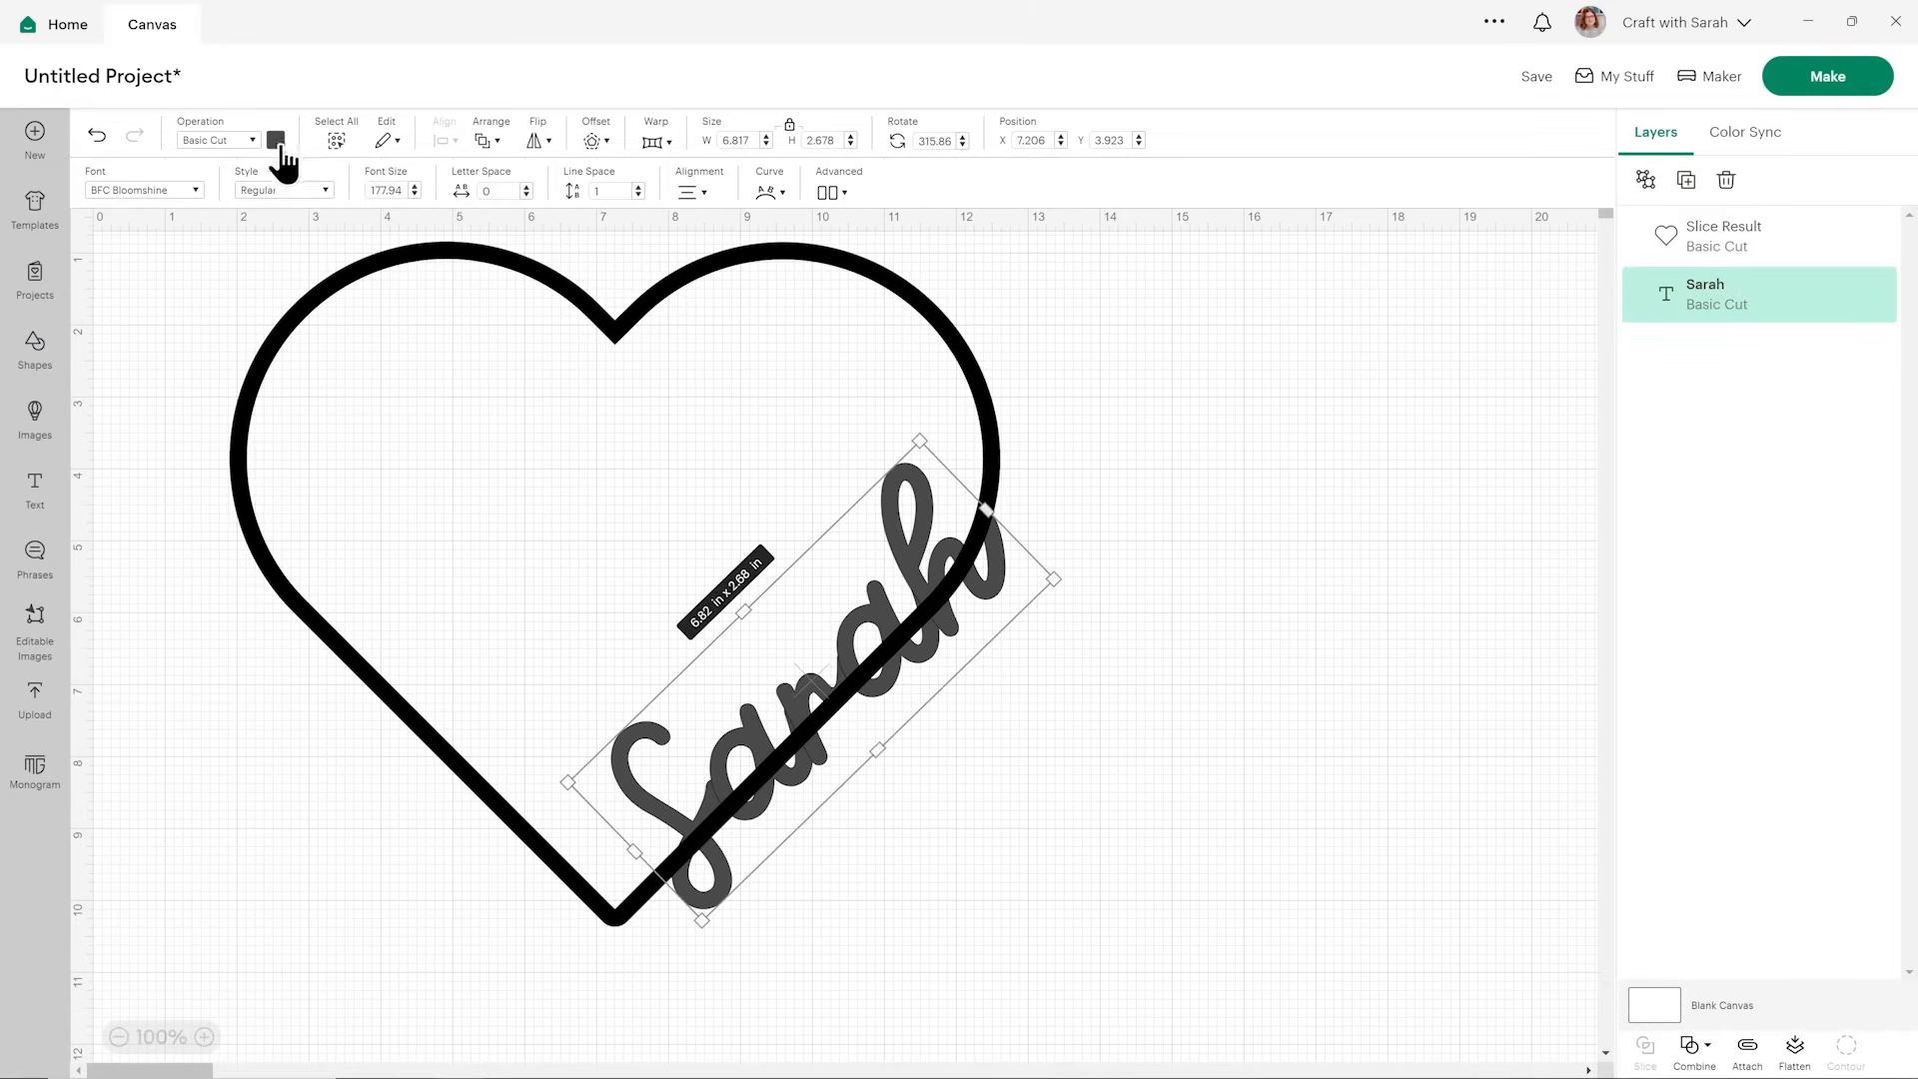
left_click(276, 140)
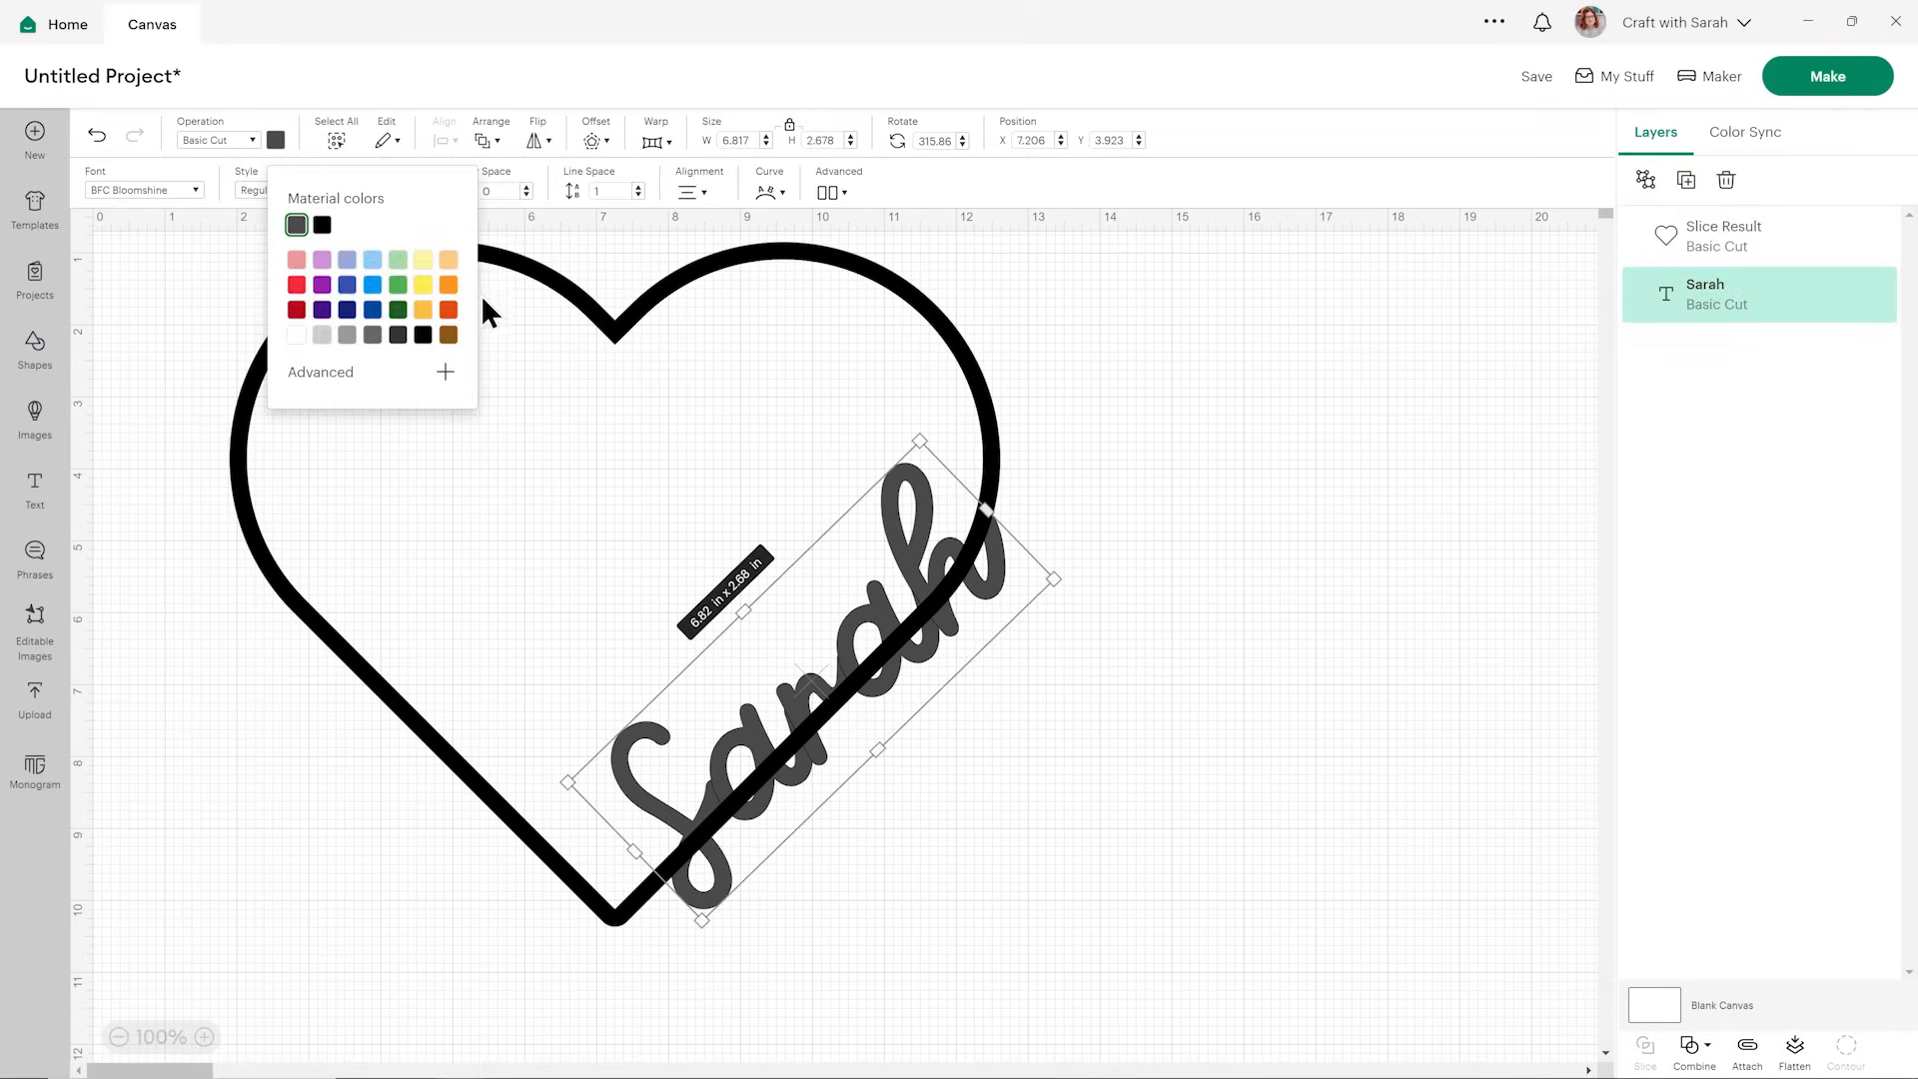
left_click(456, 320)
left_click(1301, 540)
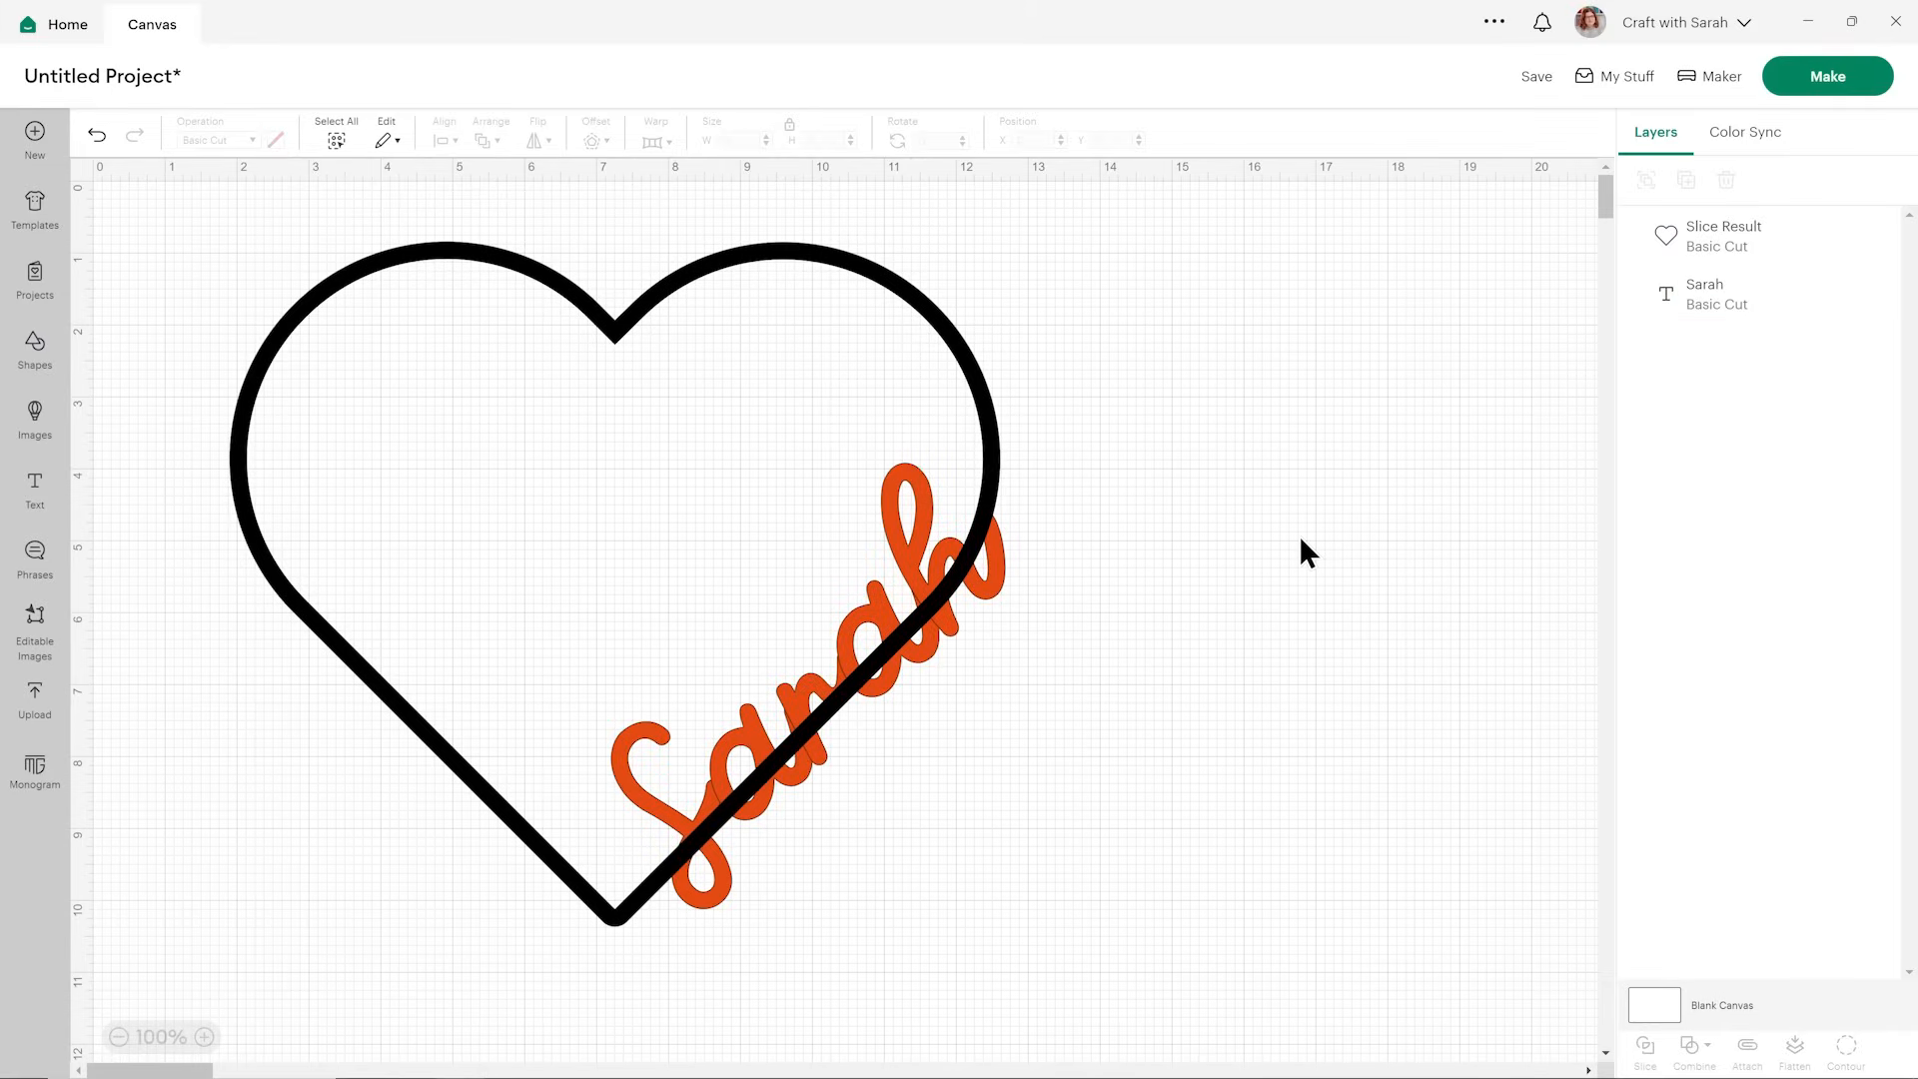
- Bring the name text to the front, above the heart outline
left_click(1736, 295)
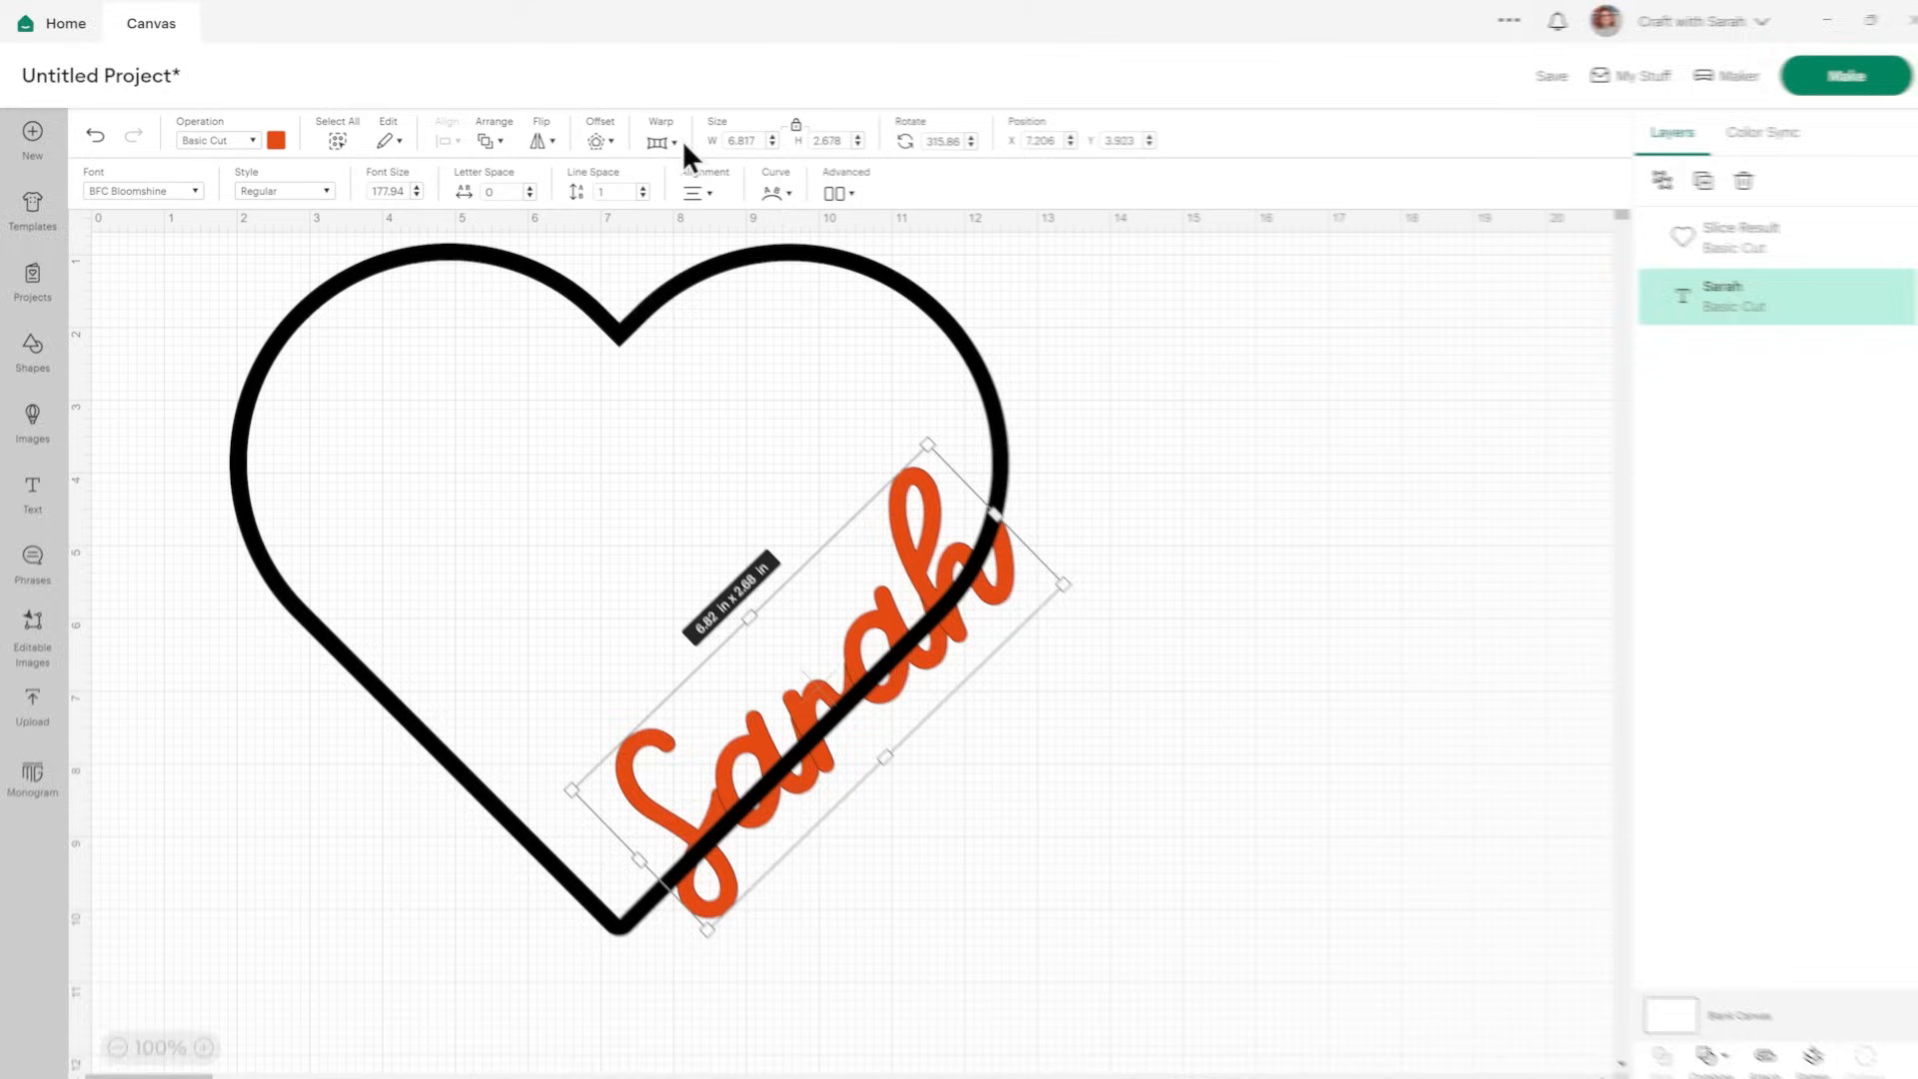
left_click(486, 139)
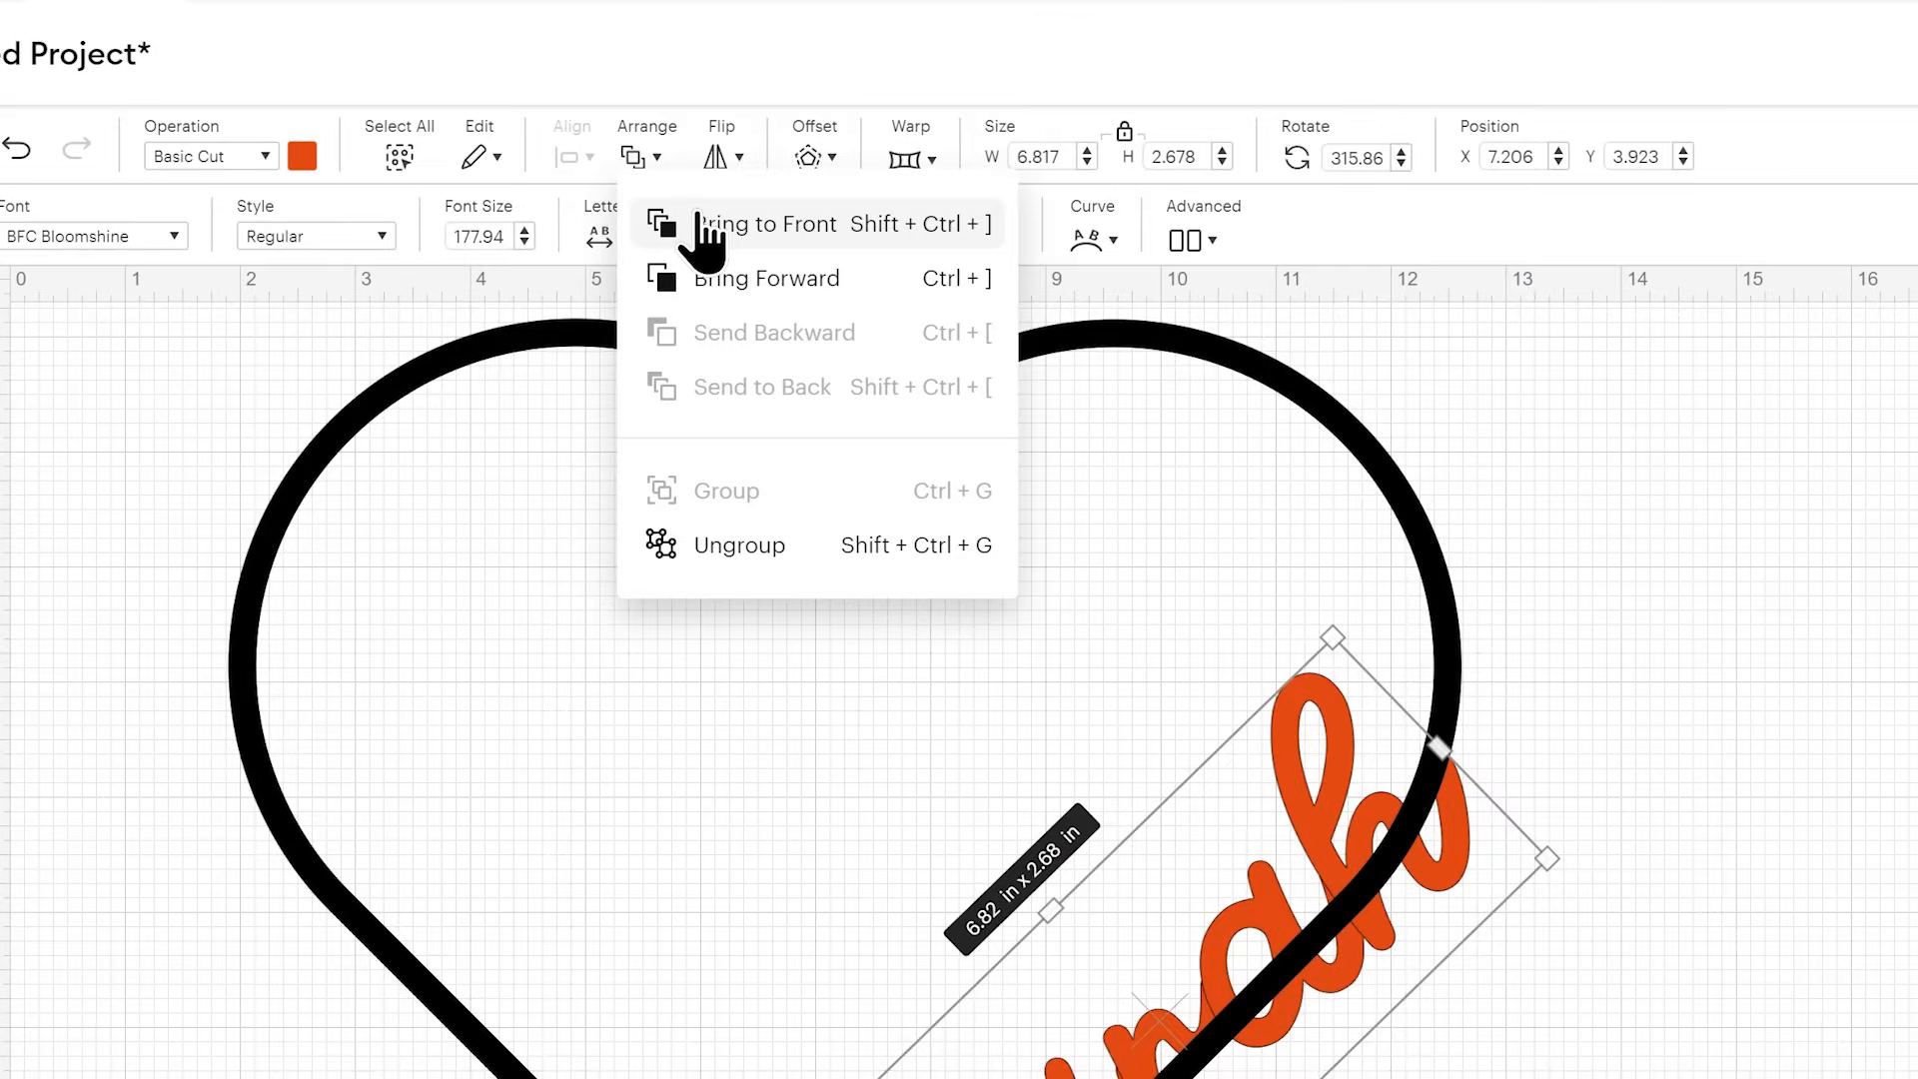
left_click(707, 228)
left_click(1620, 557)
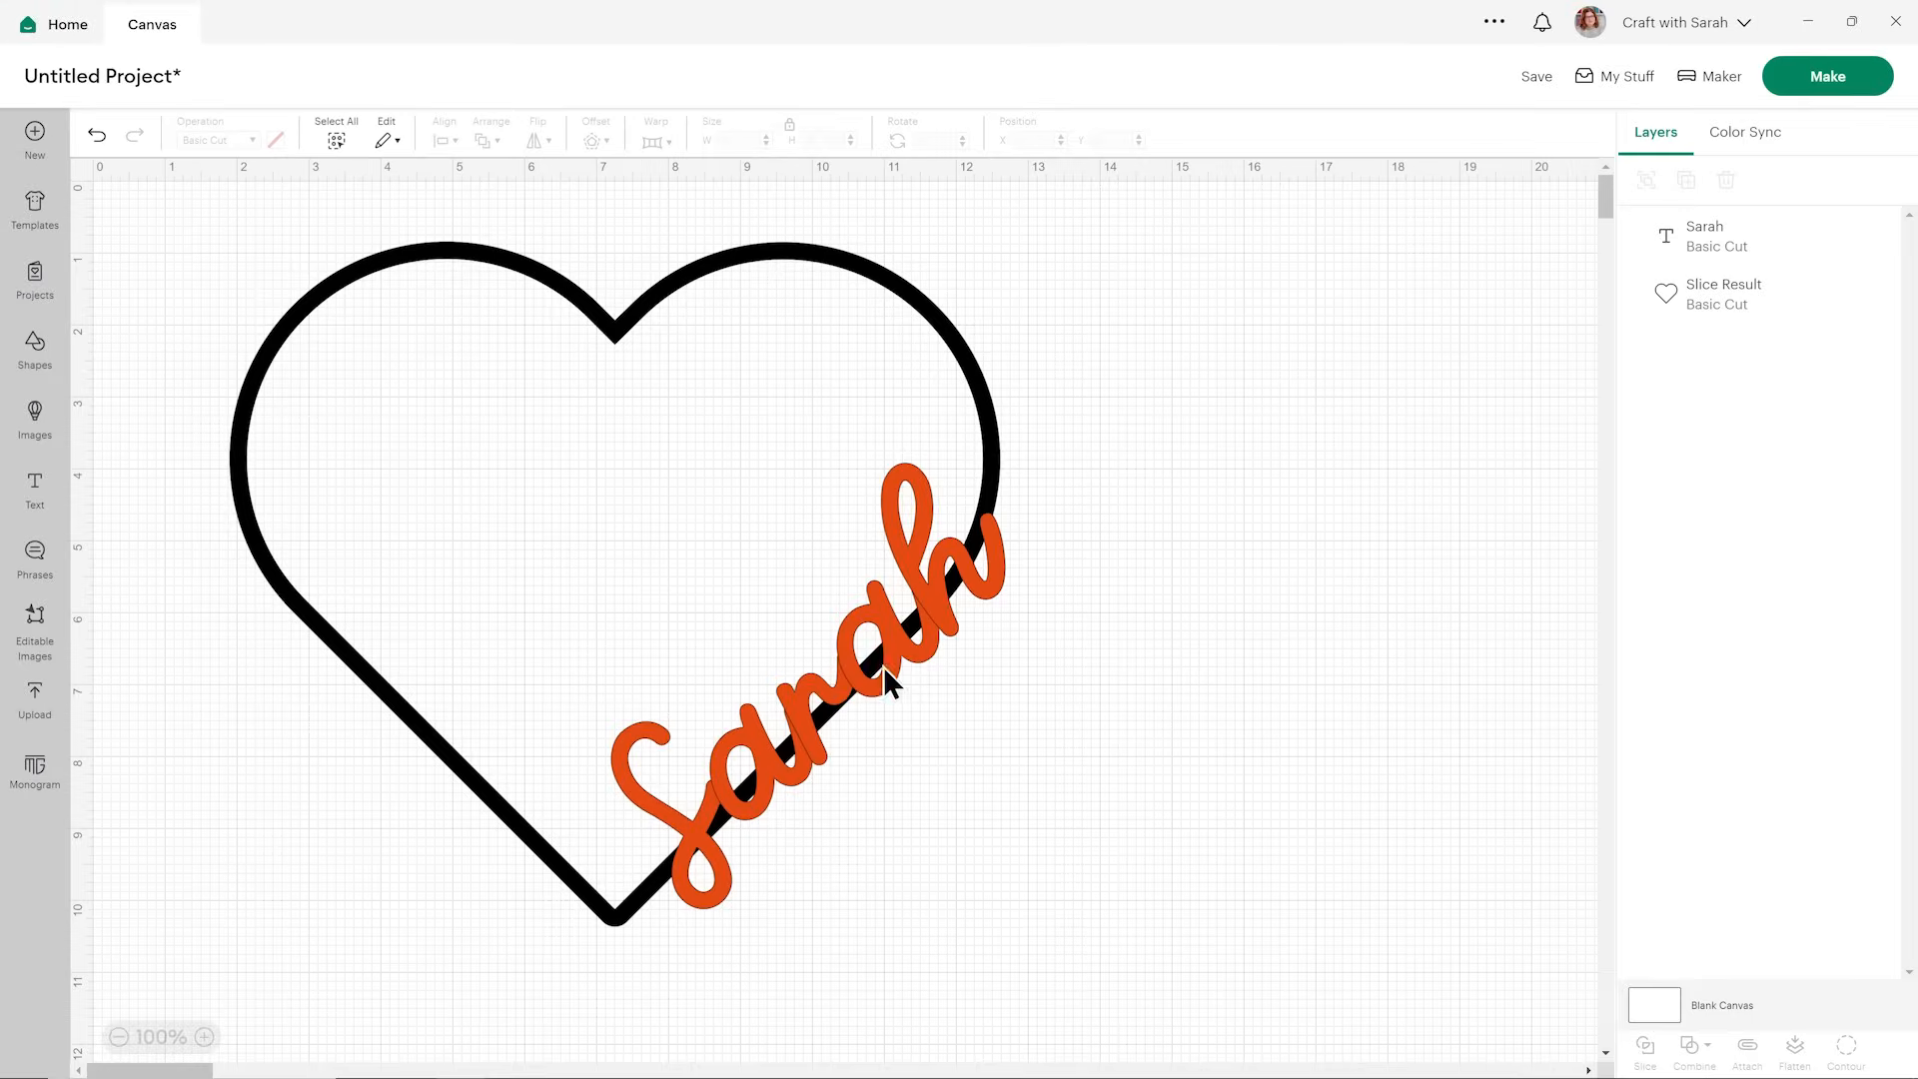
- Add a 2 × 2 in circle, place it inside the heart and color it pale yellow
left_click(35, 347)
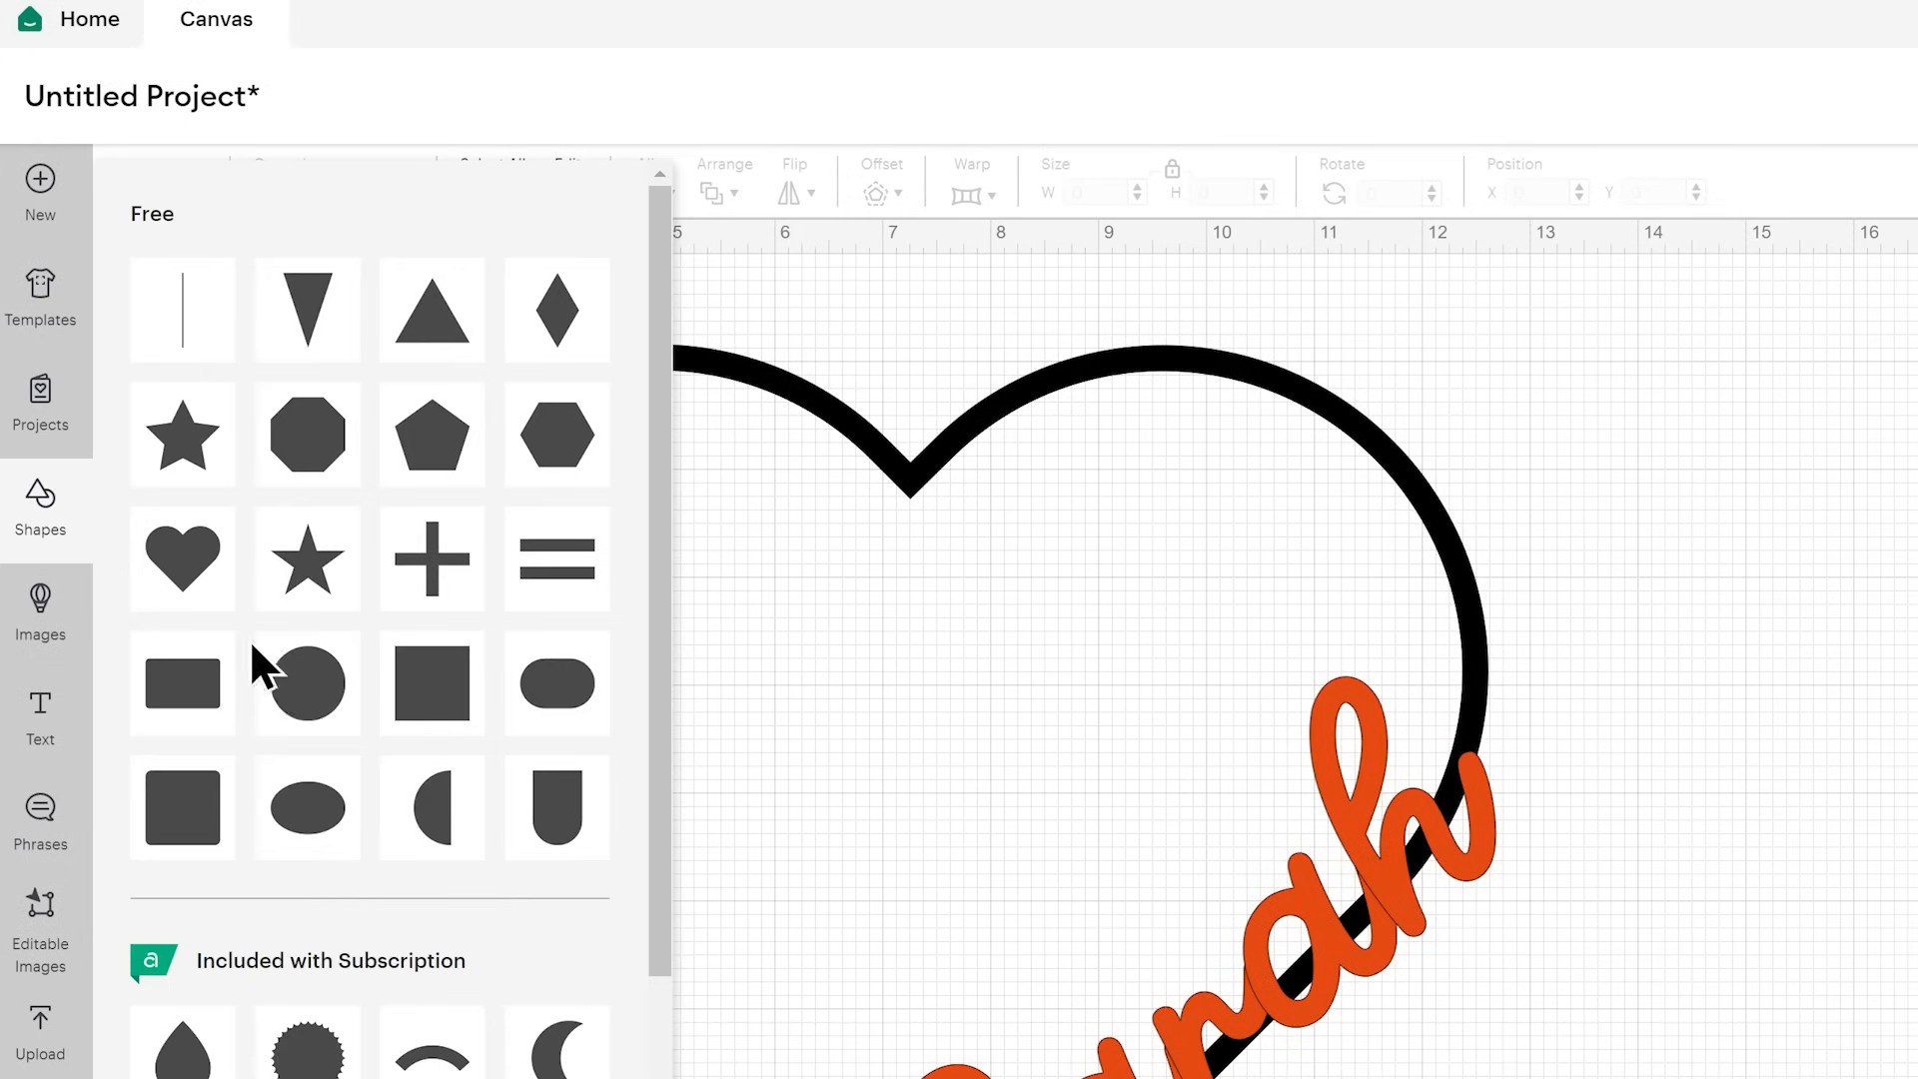
left_click(332, 685)
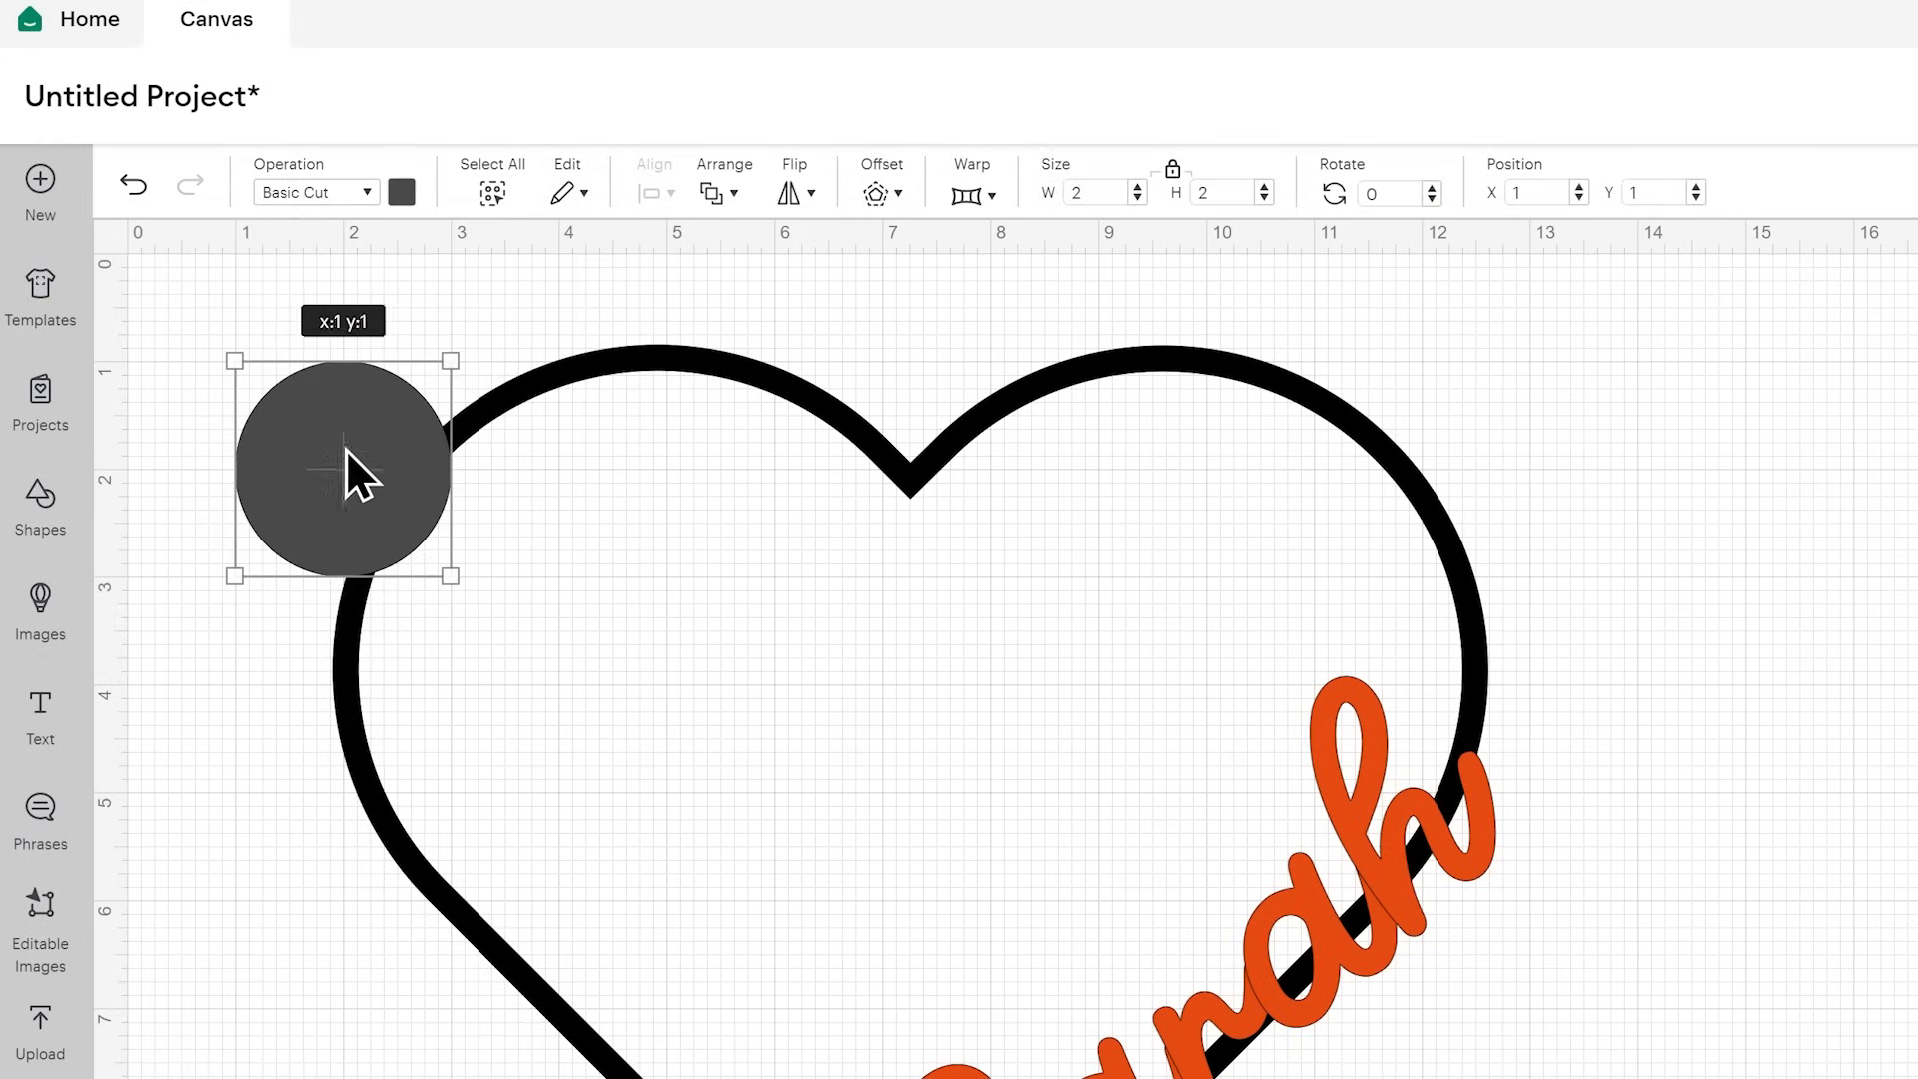
left_click_drag(356, 471, 947, 799)
left_click(411, 197)
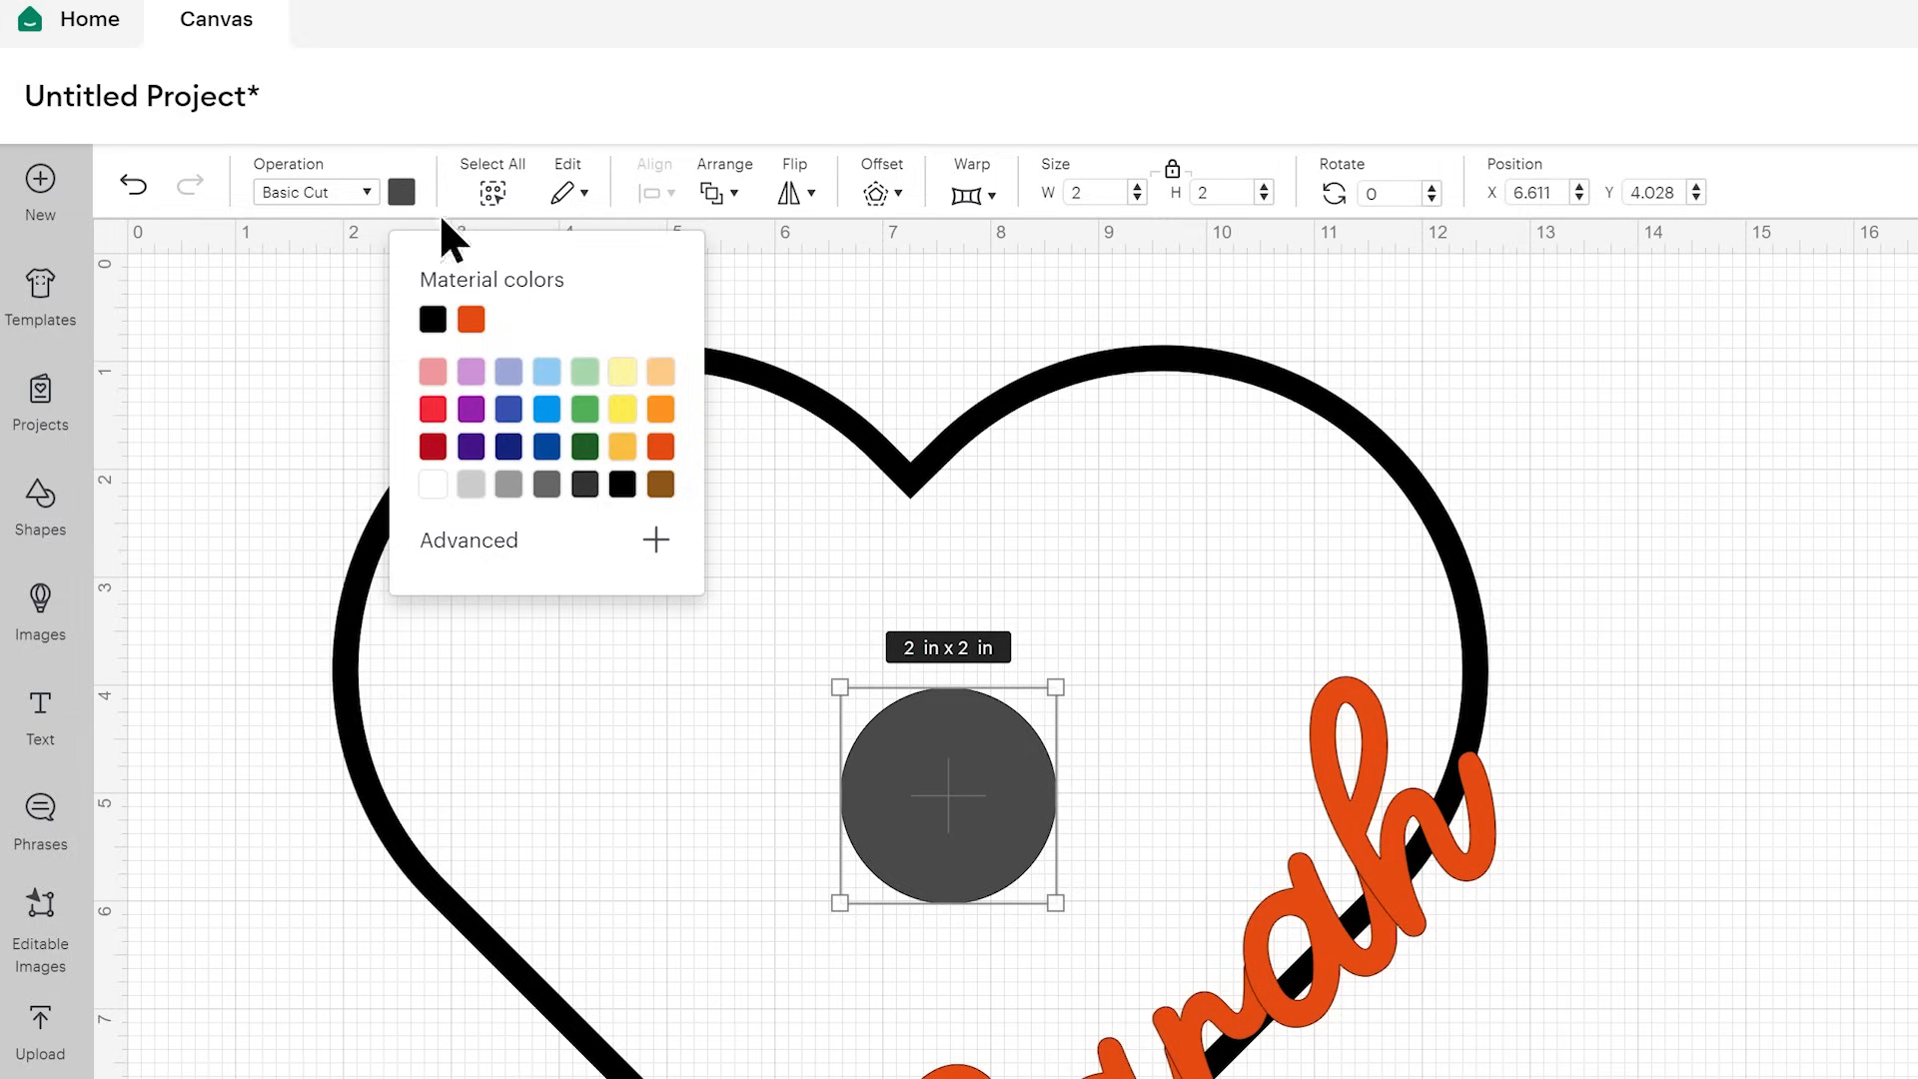
left_click(621, 371)
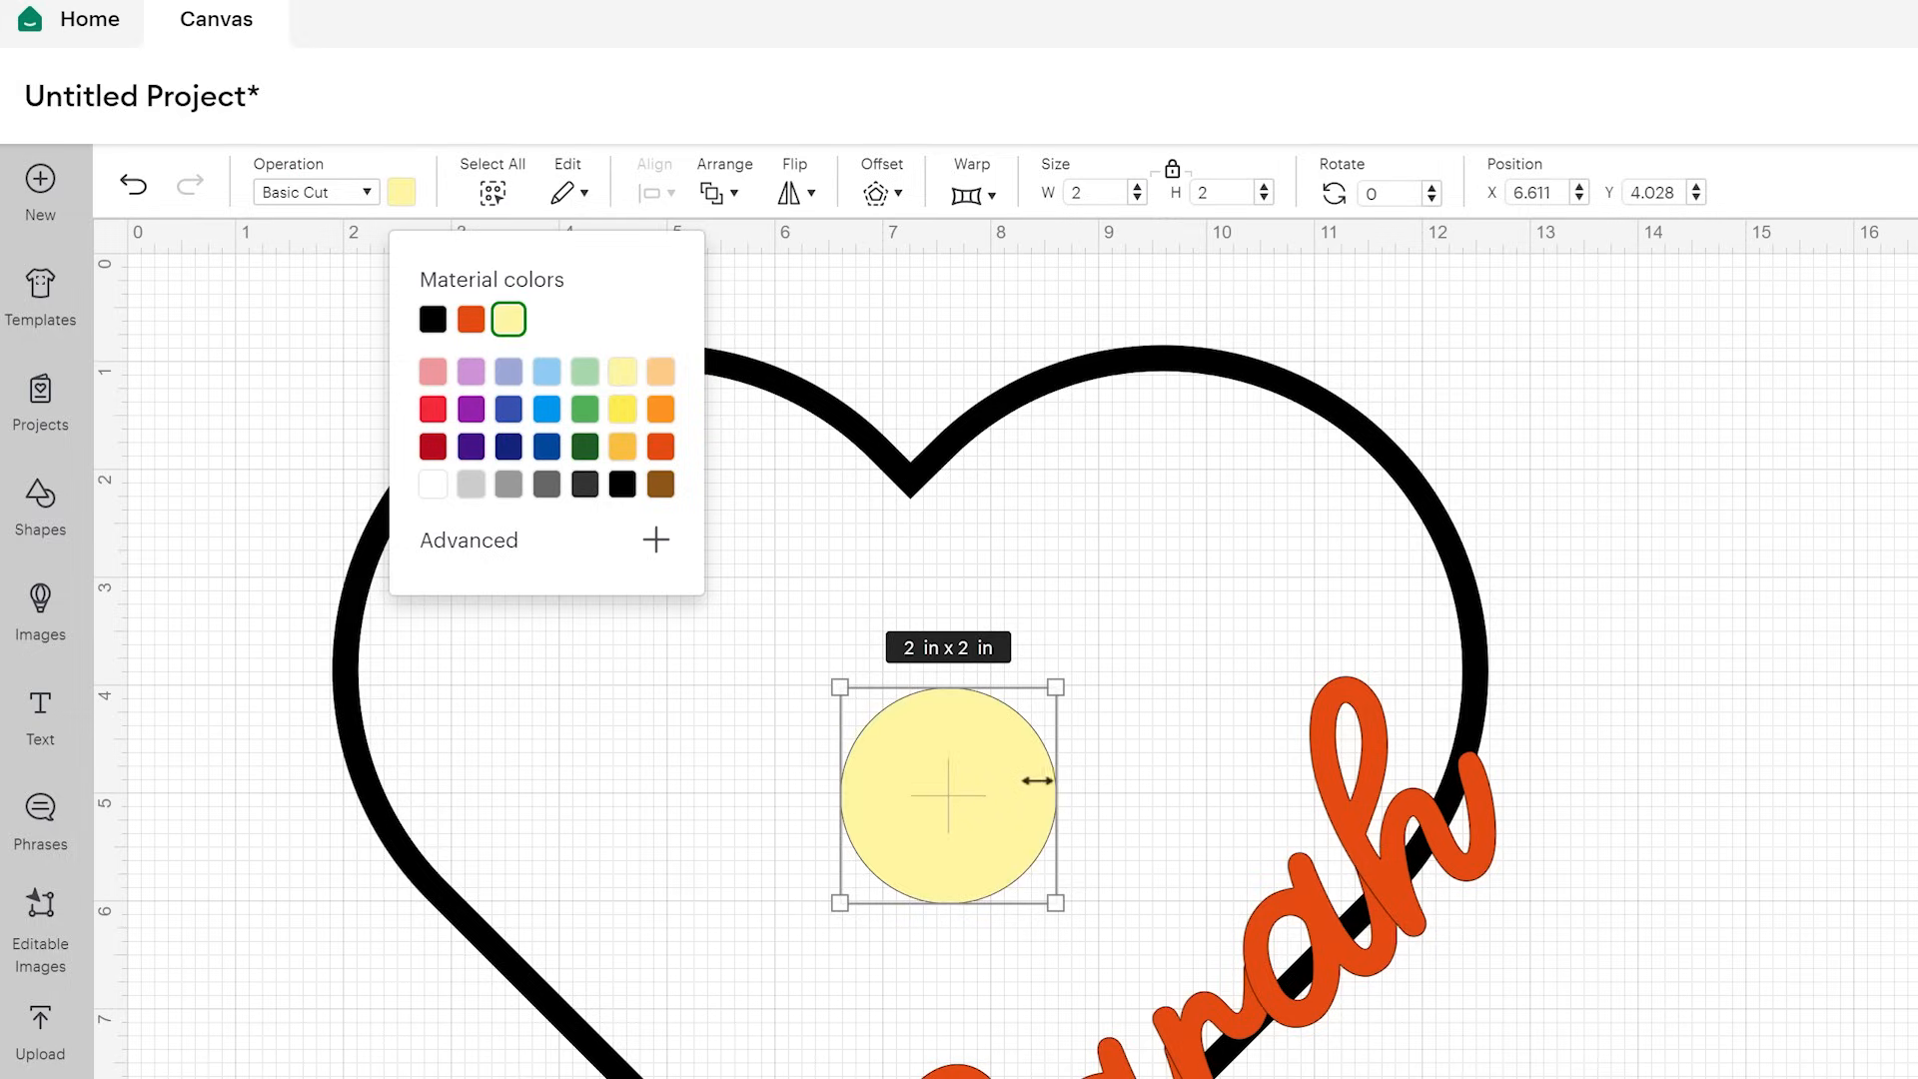
left_click(967, 784)
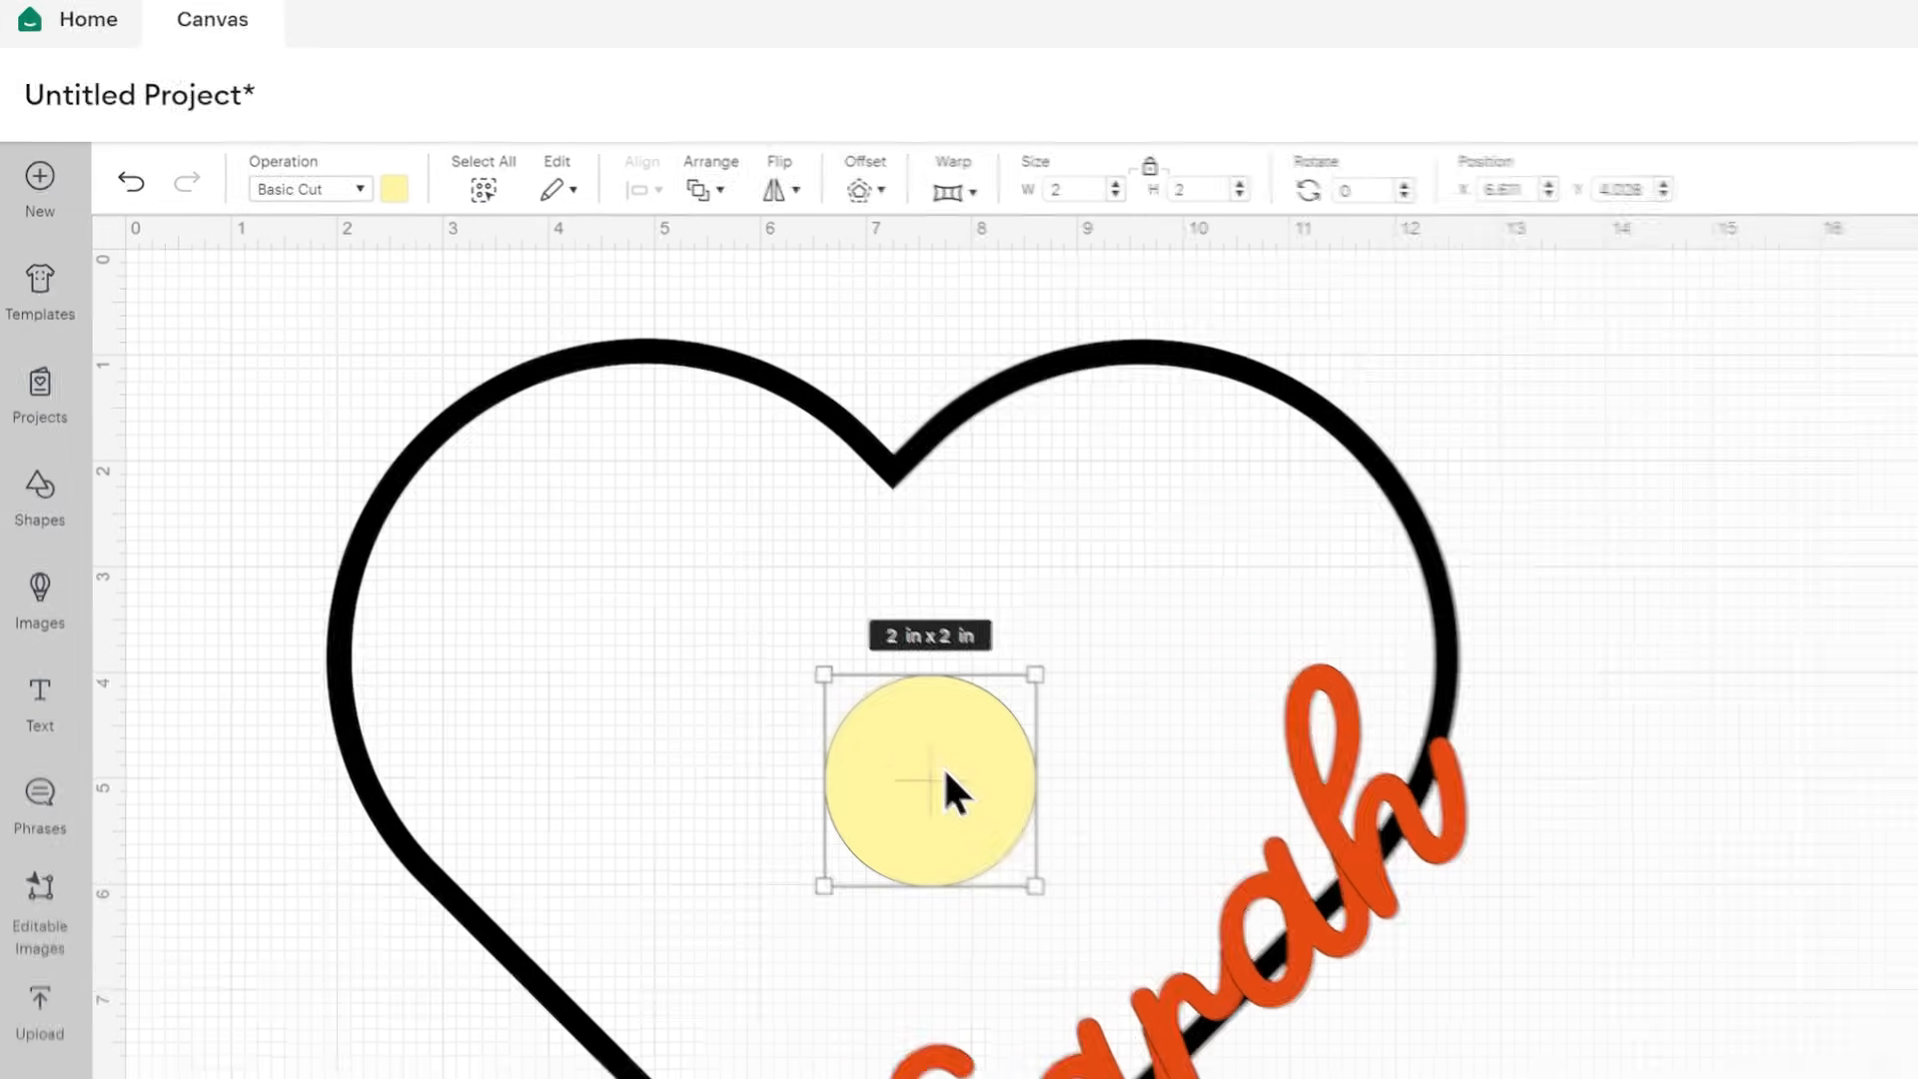
- Move the yellow circle over the start of the name and enlarge it to about 4.26 × 4.26 in, covering the heart's lower-right edge
left_click_drag(989, 785, 1122, 1078)
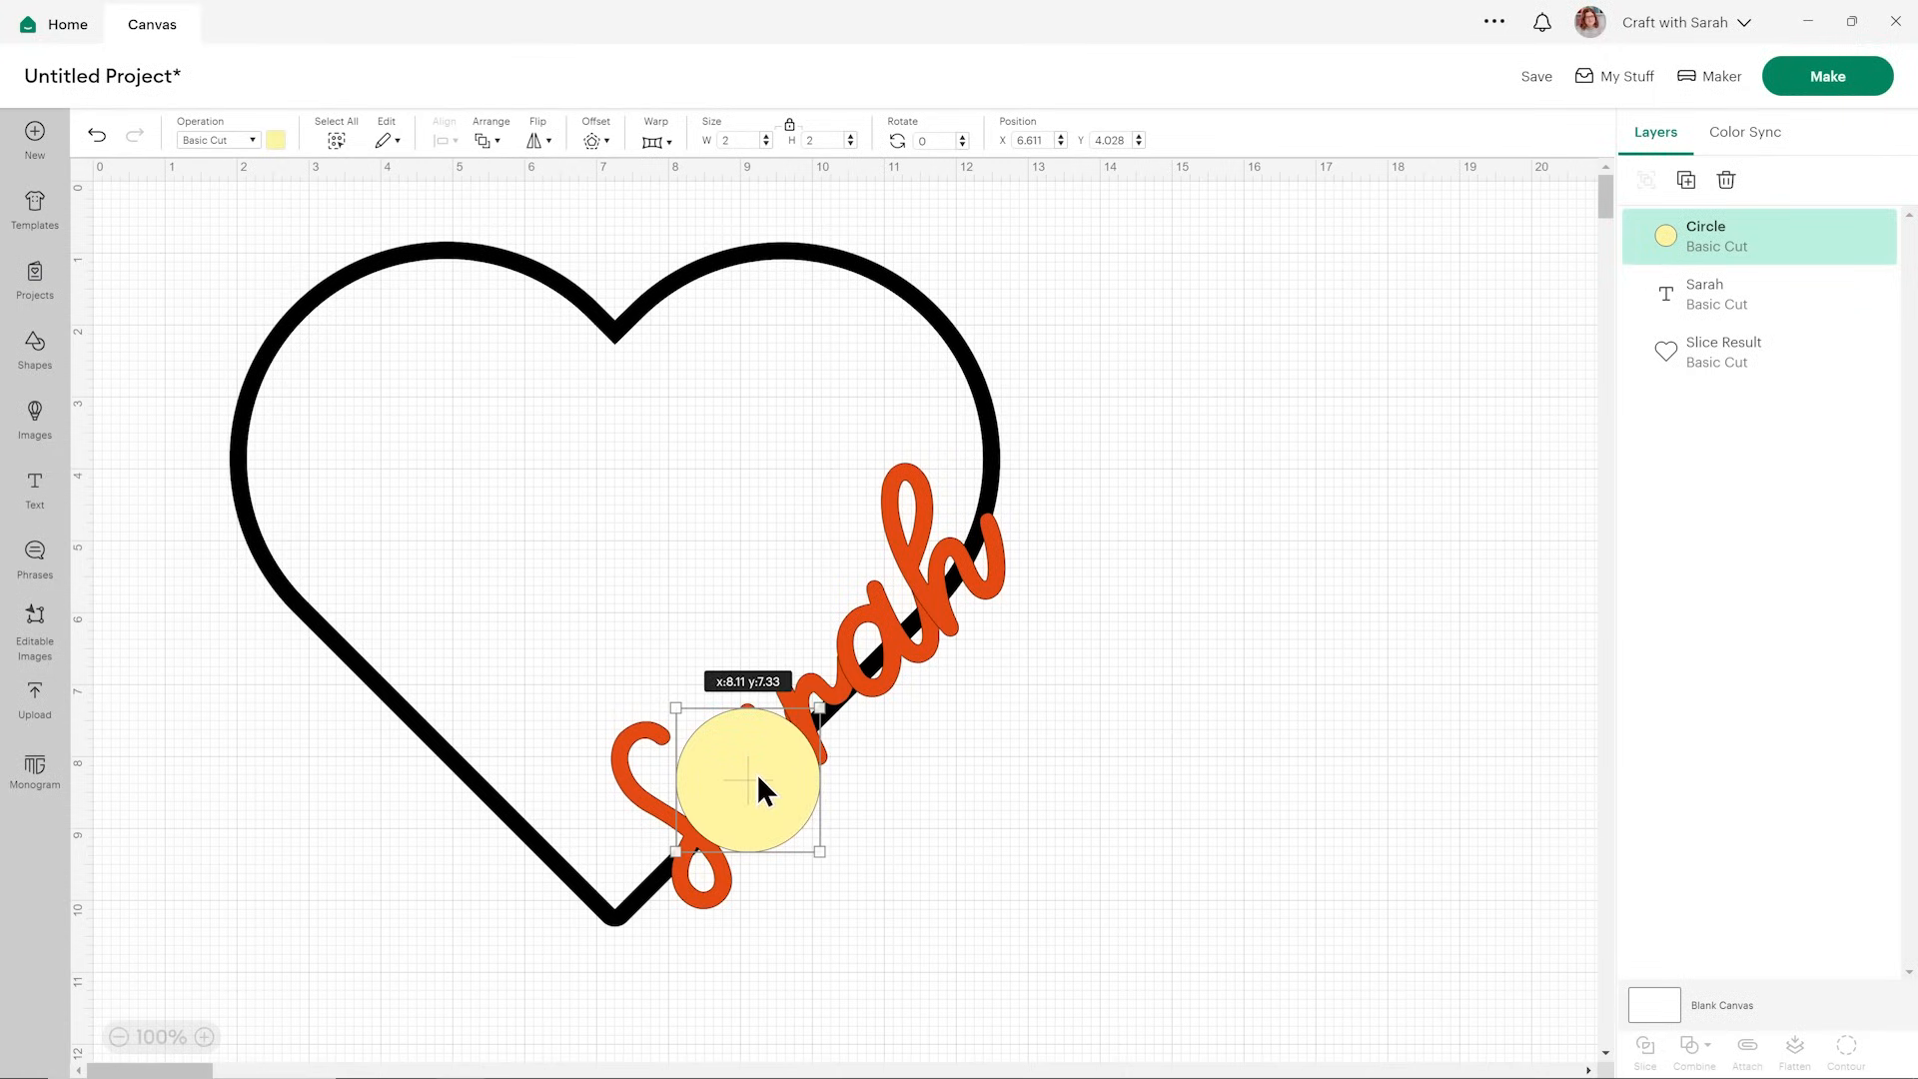
left_click_drag(819, 707, 983, 546)
left_click_drag(885, 705, 875, 790)
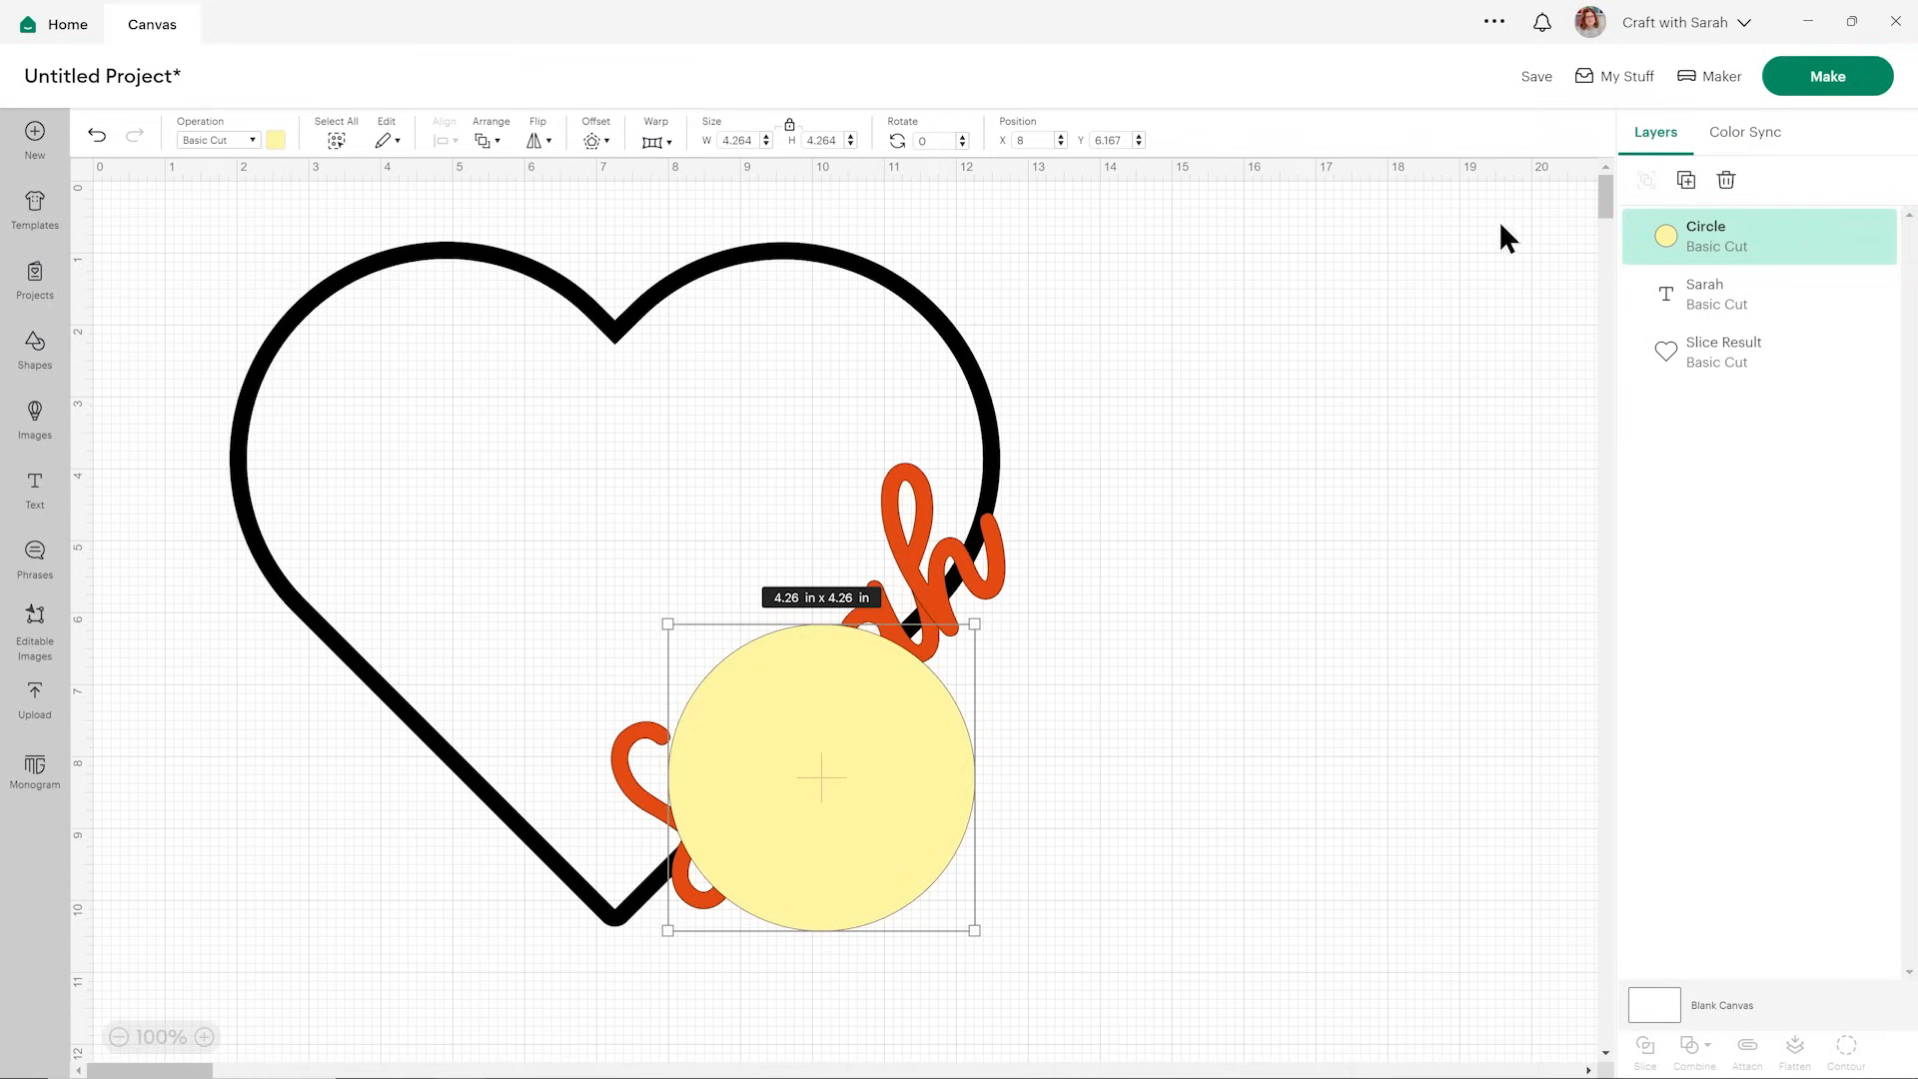
- Duplicate the yellow circle and place the copy over the end of the name, resized to about 3.86 × 3.86 in
left_click(1686, 180)
left_click_drag(426, 428, 879, 645)
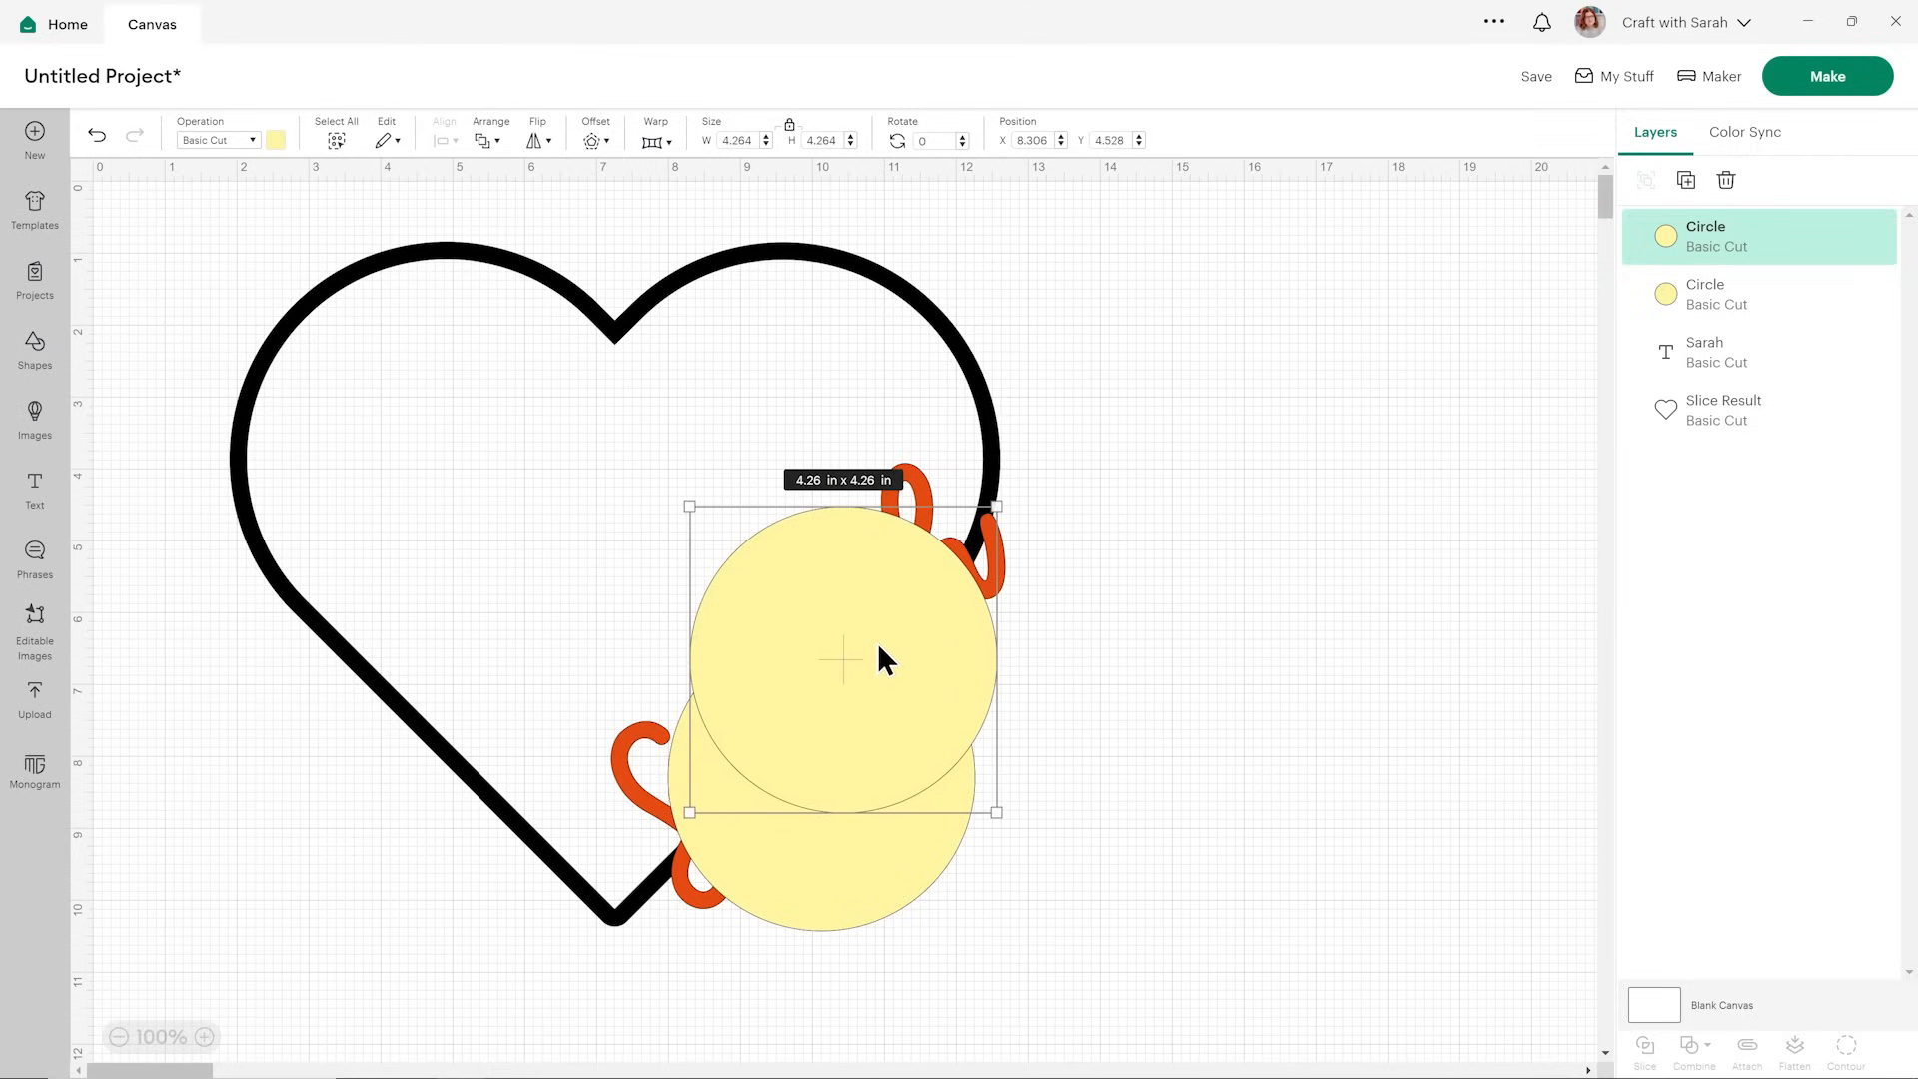
left_click_drag(675, 807, 848, 736)
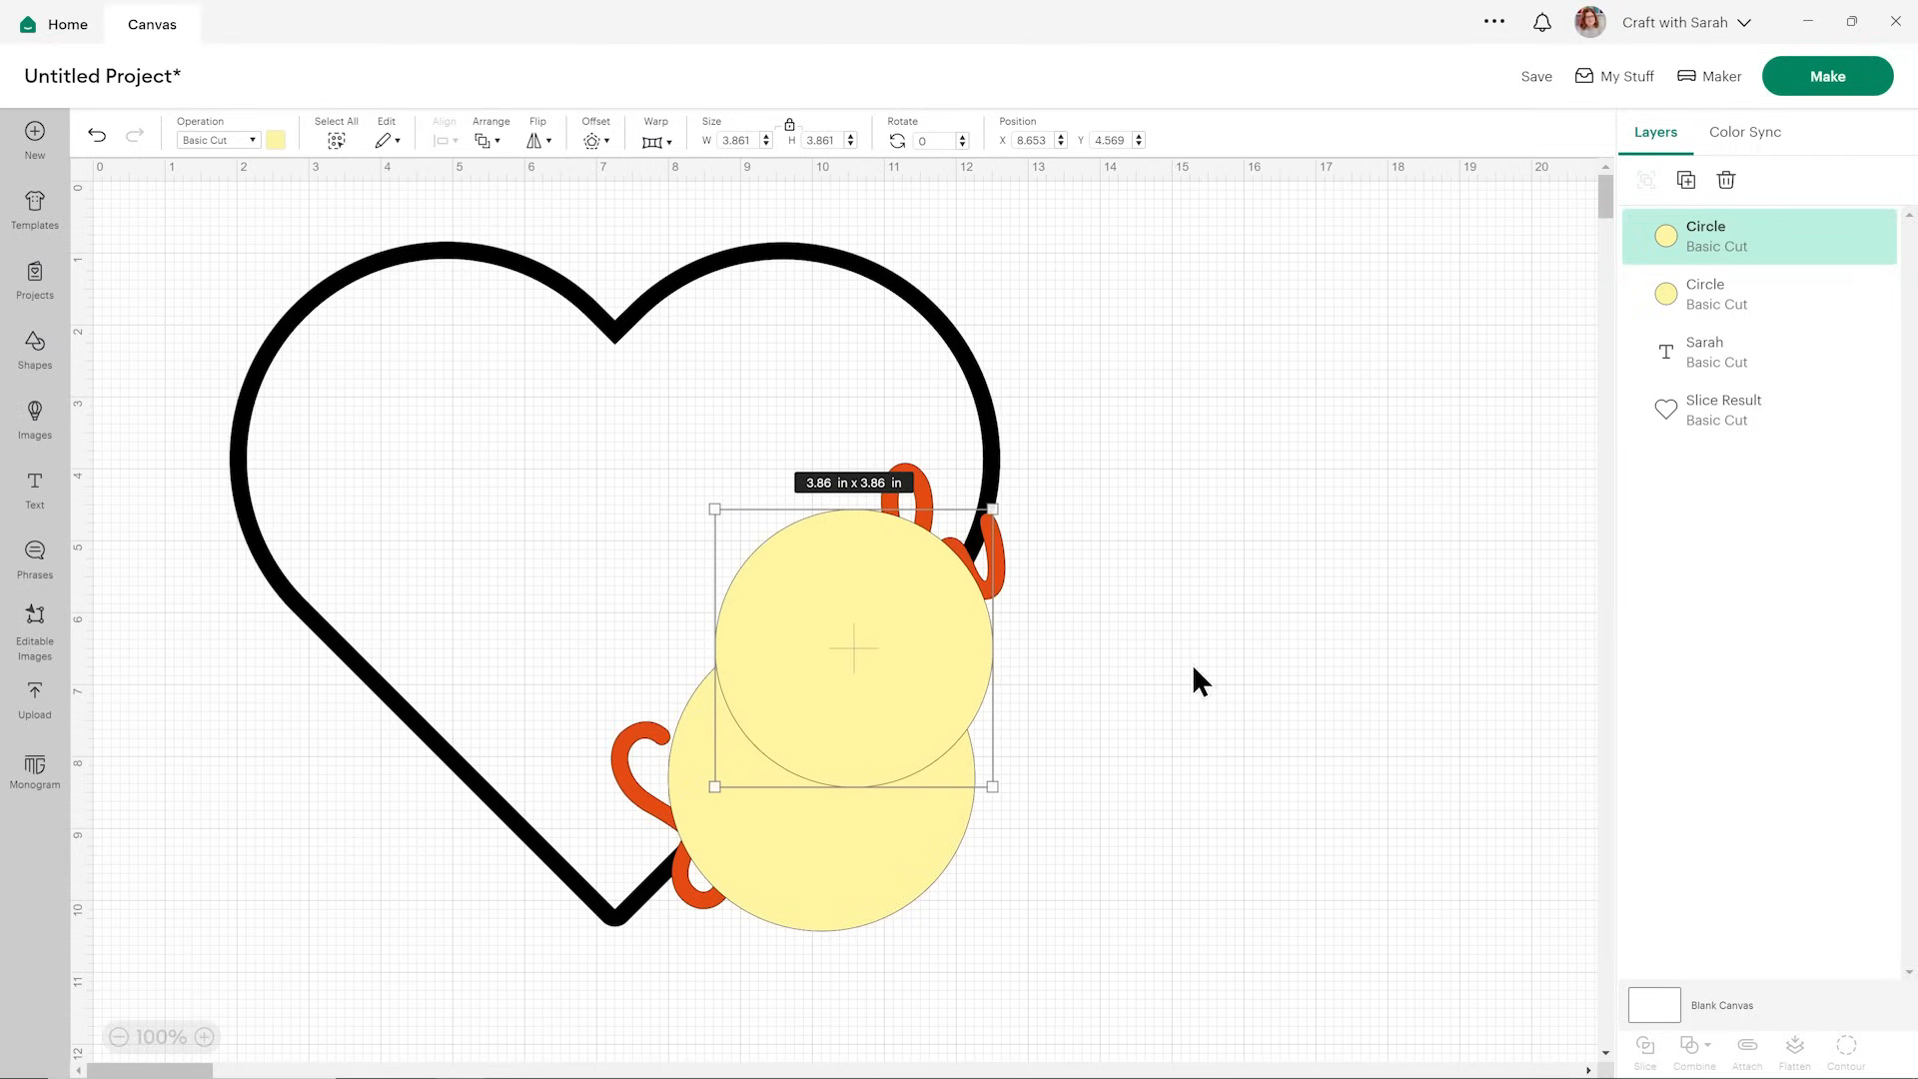
- Subtract both yellow circles from the heart outline to remove the edge behind the name
left_click(1710, 296, "shift")
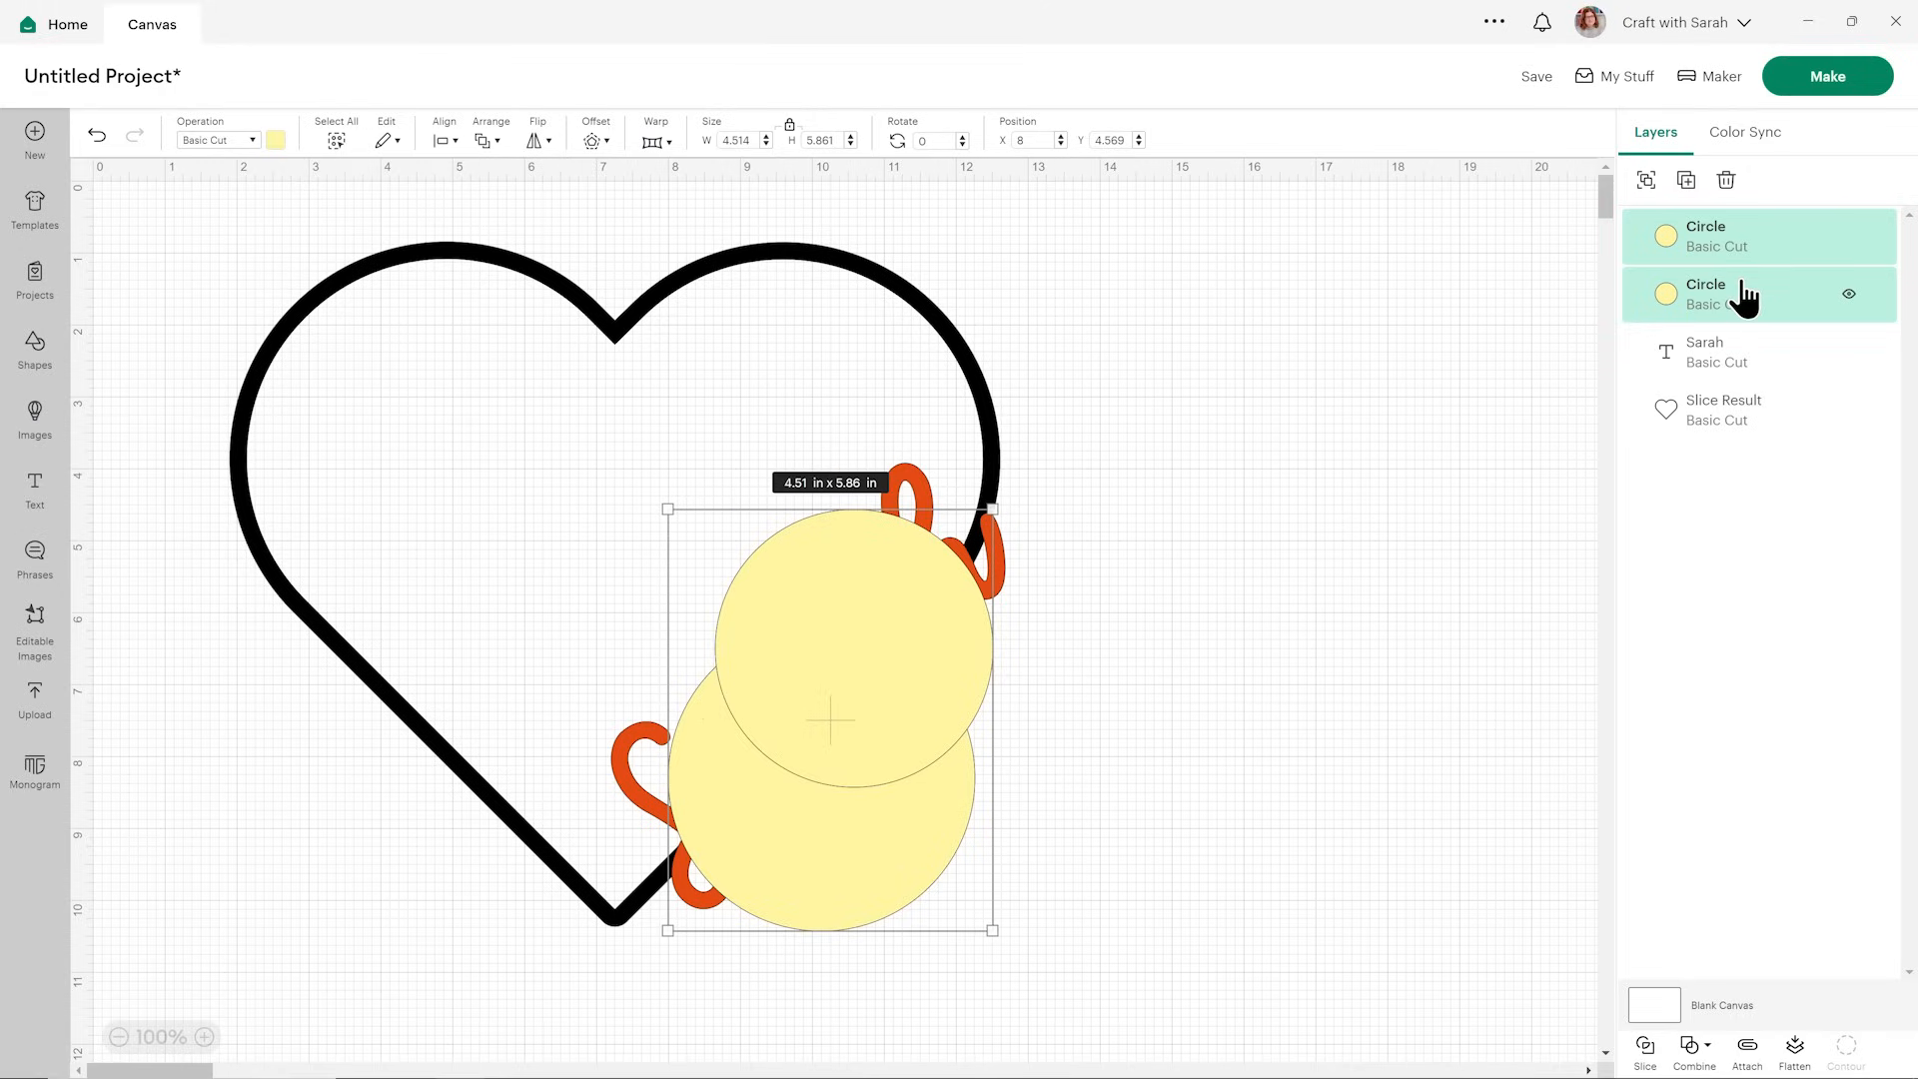
left_click(1729, 414, "shift")
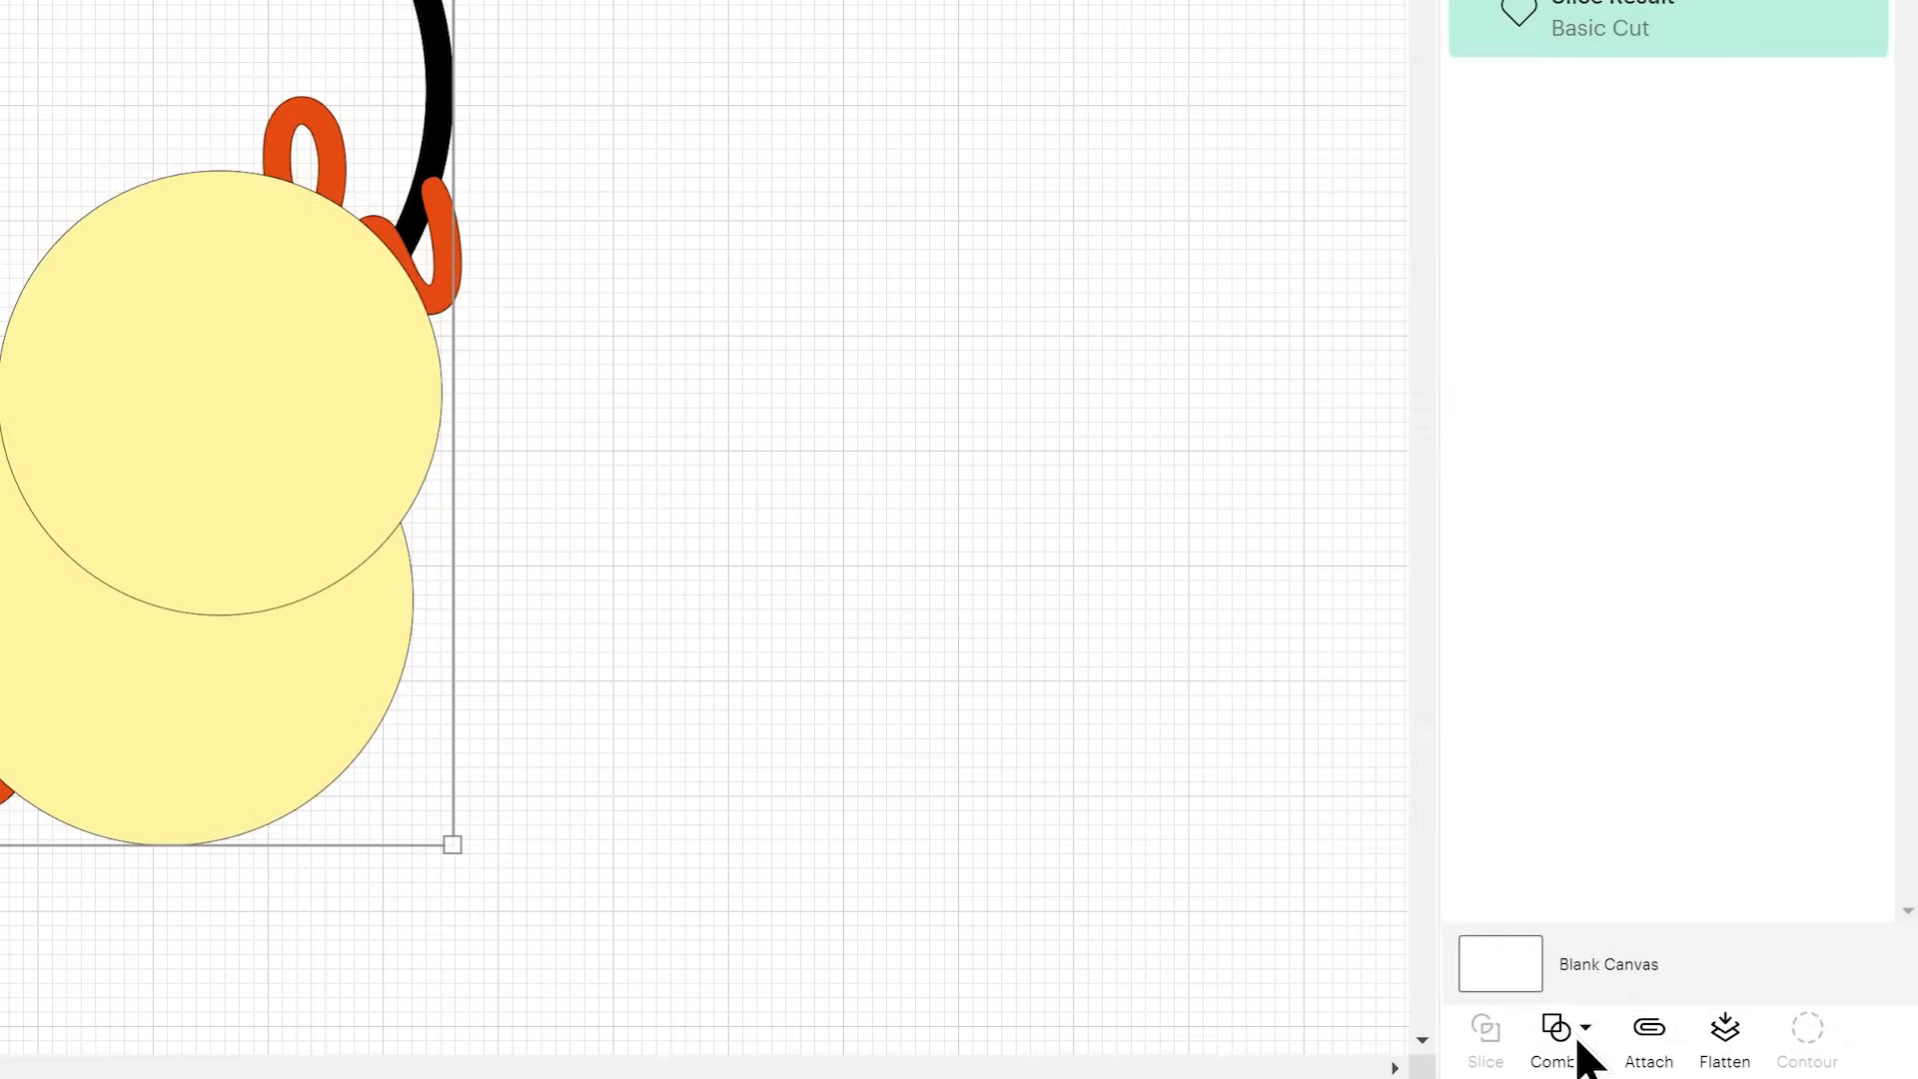
left_click(1580, 1044)
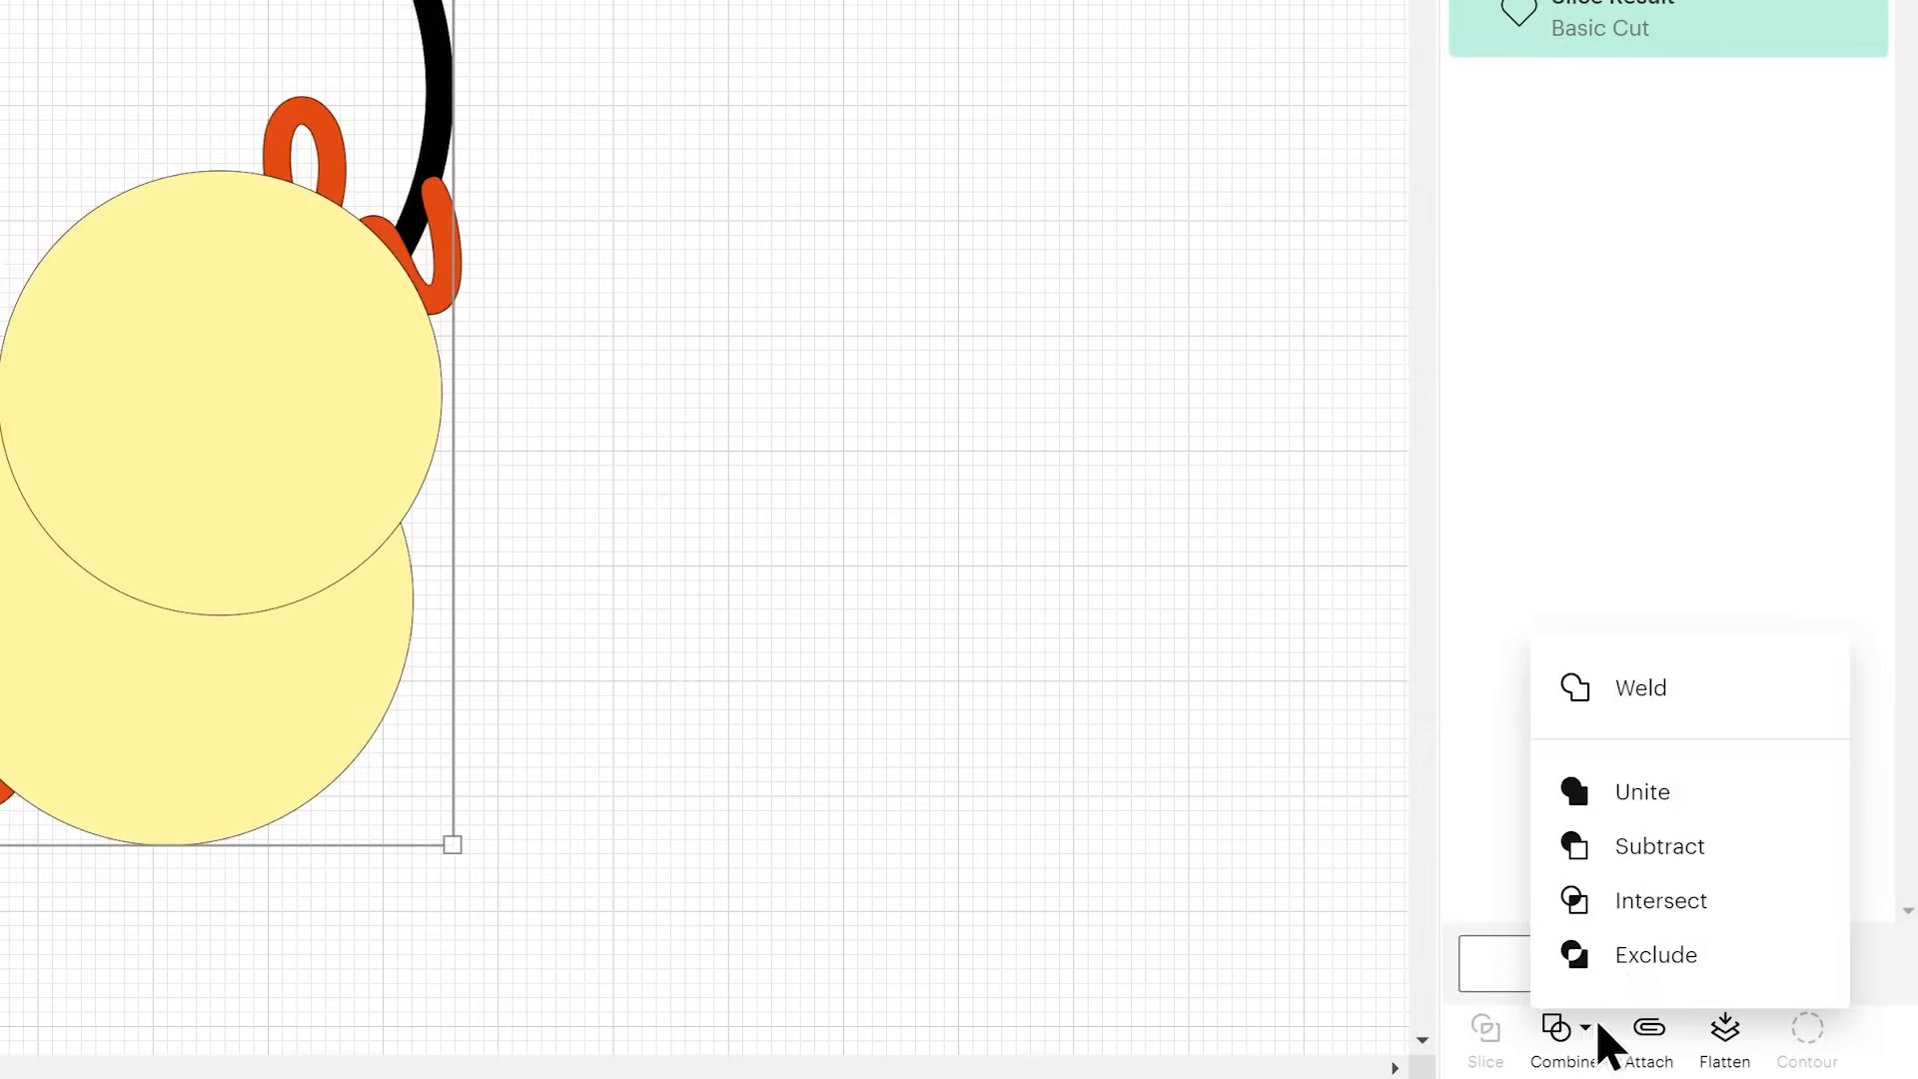
left_click(1668, 854)
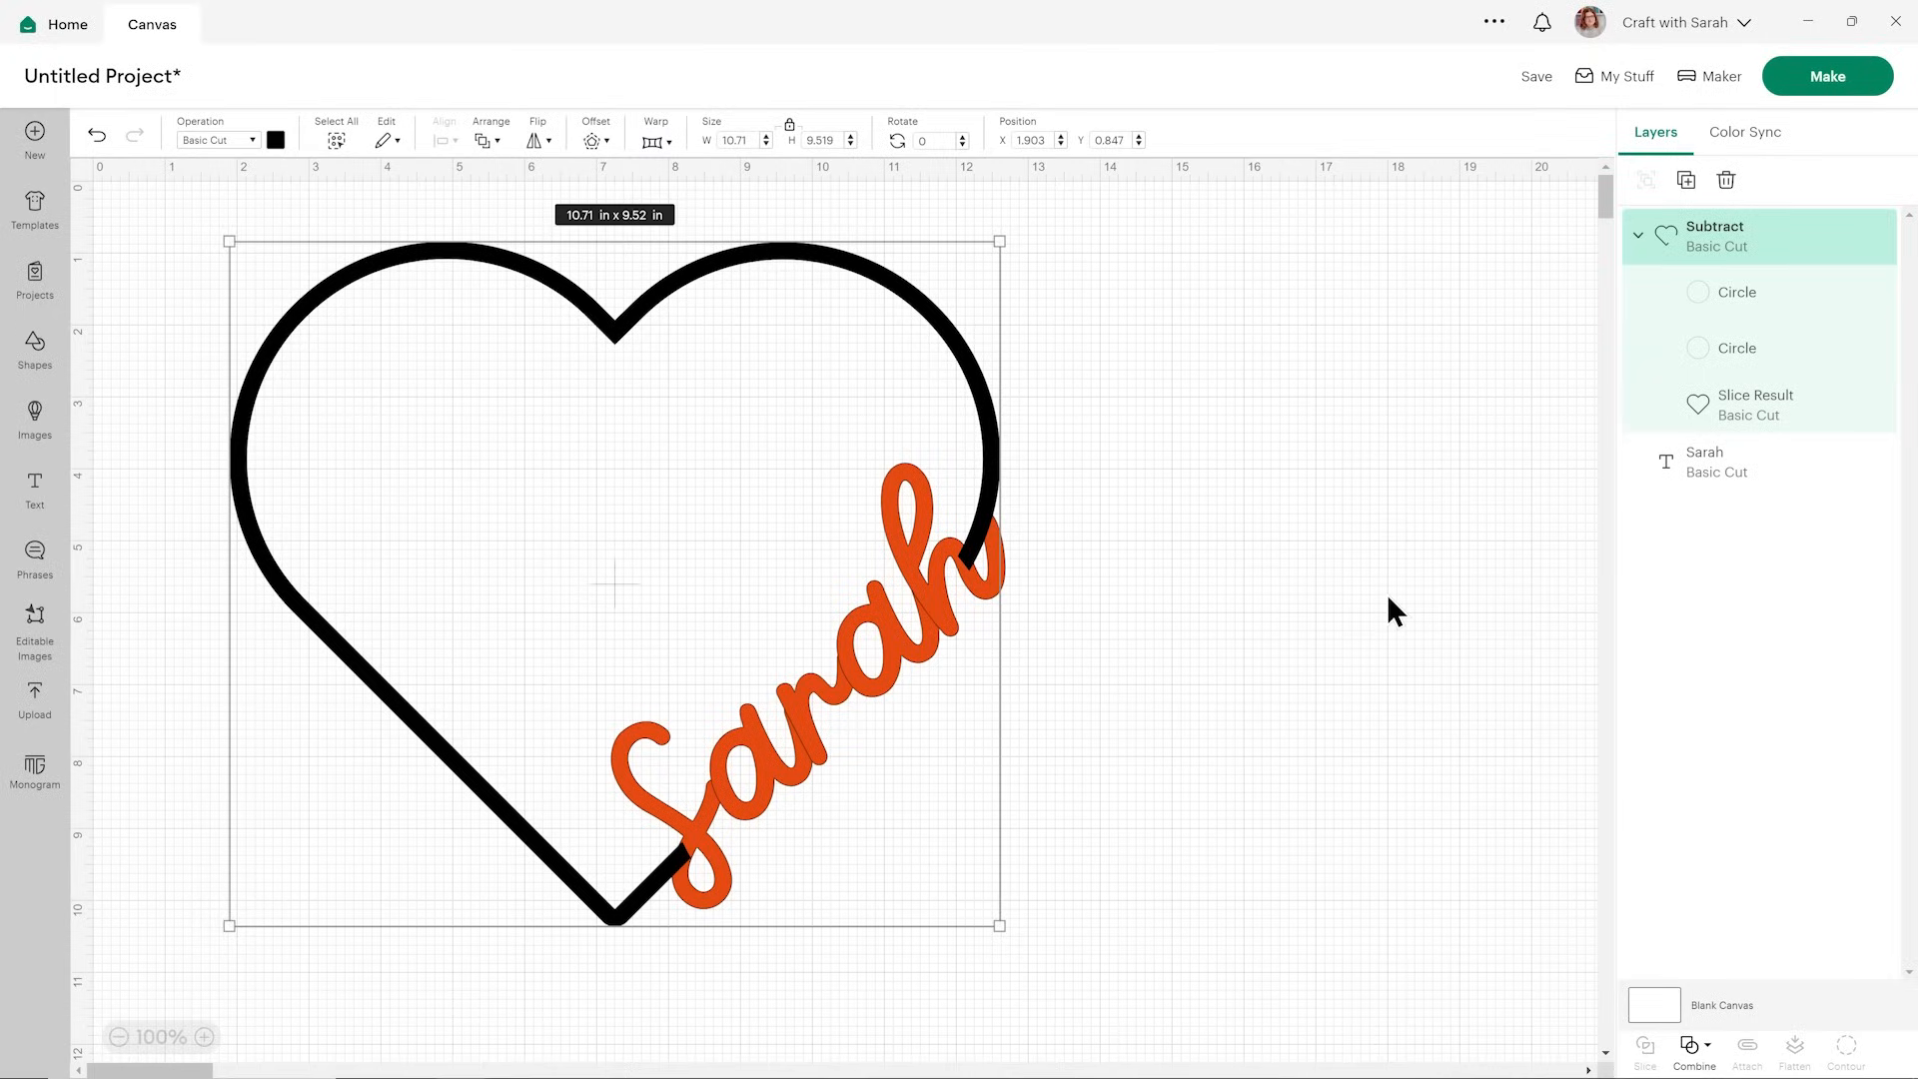
left_click(1388, 598)
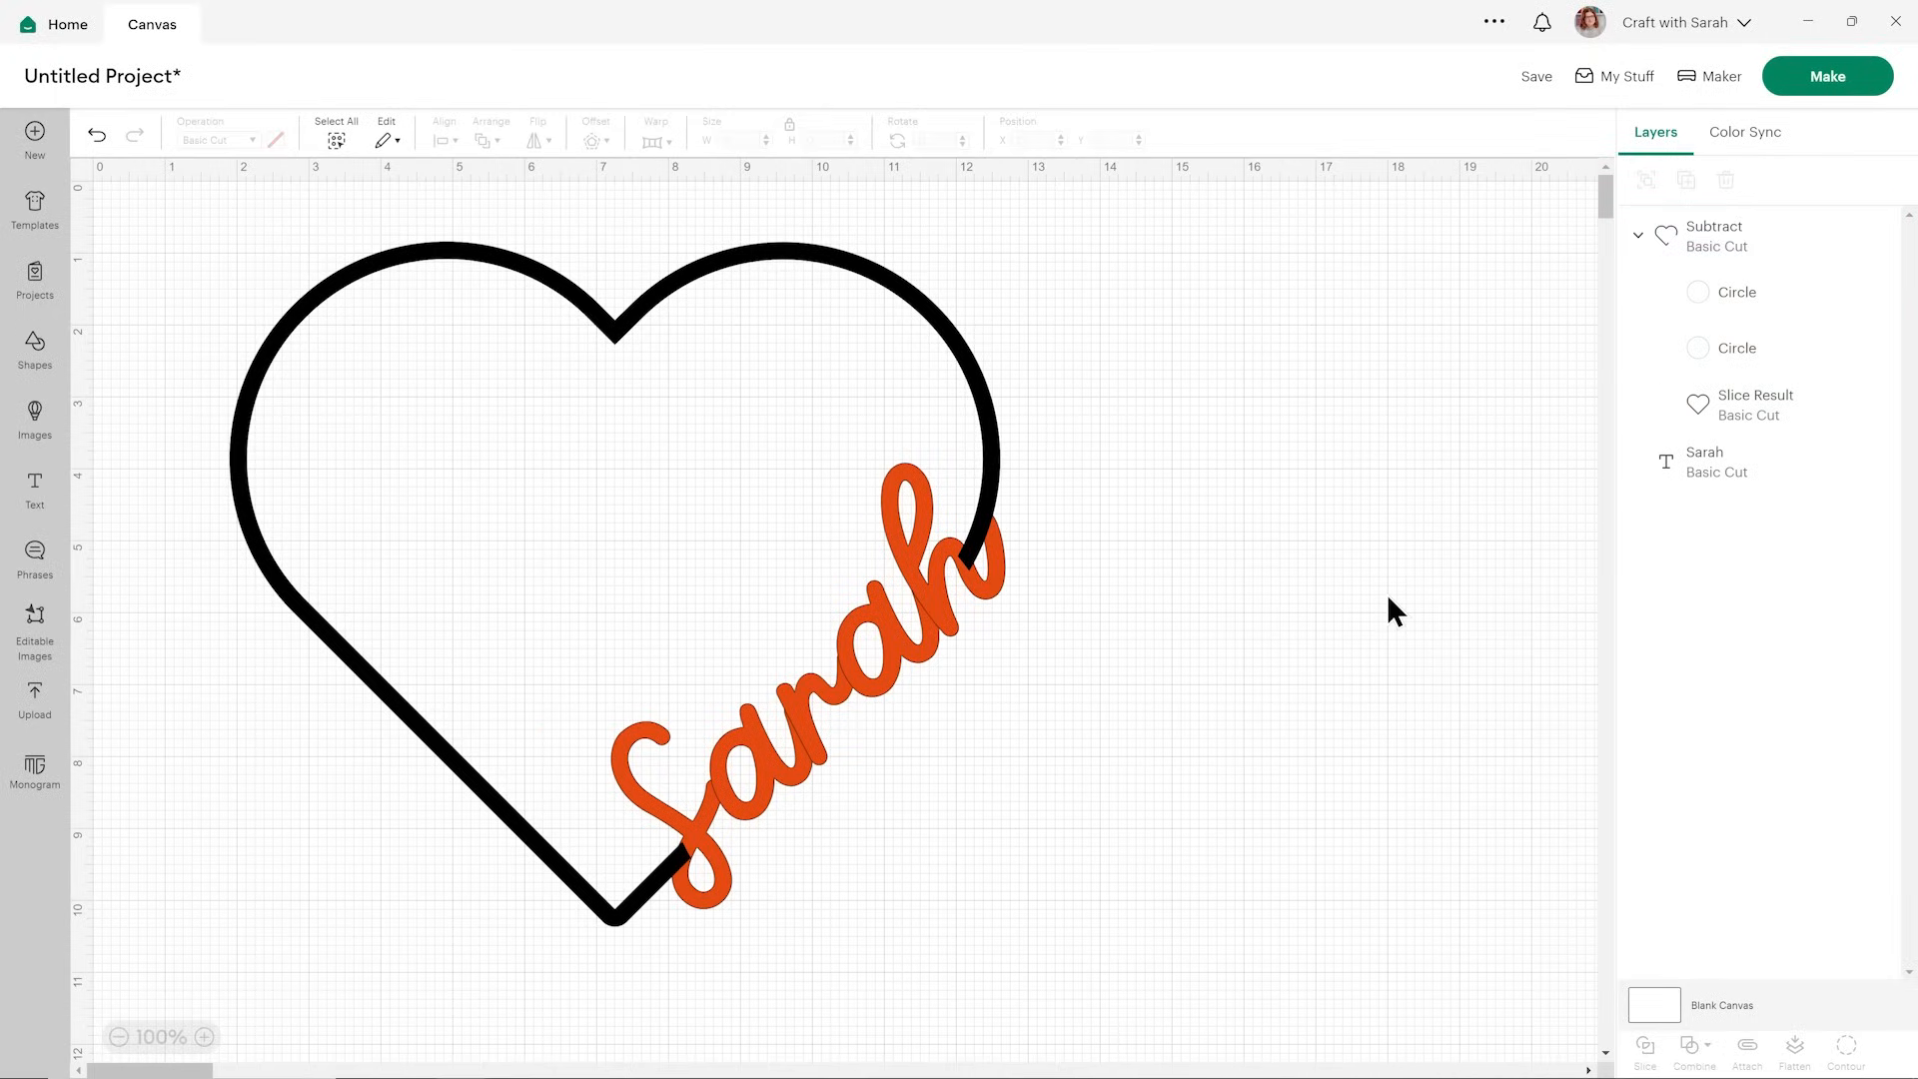
- Bring the name text back to the front, above the cut heart outline
left_click(1702, 469)
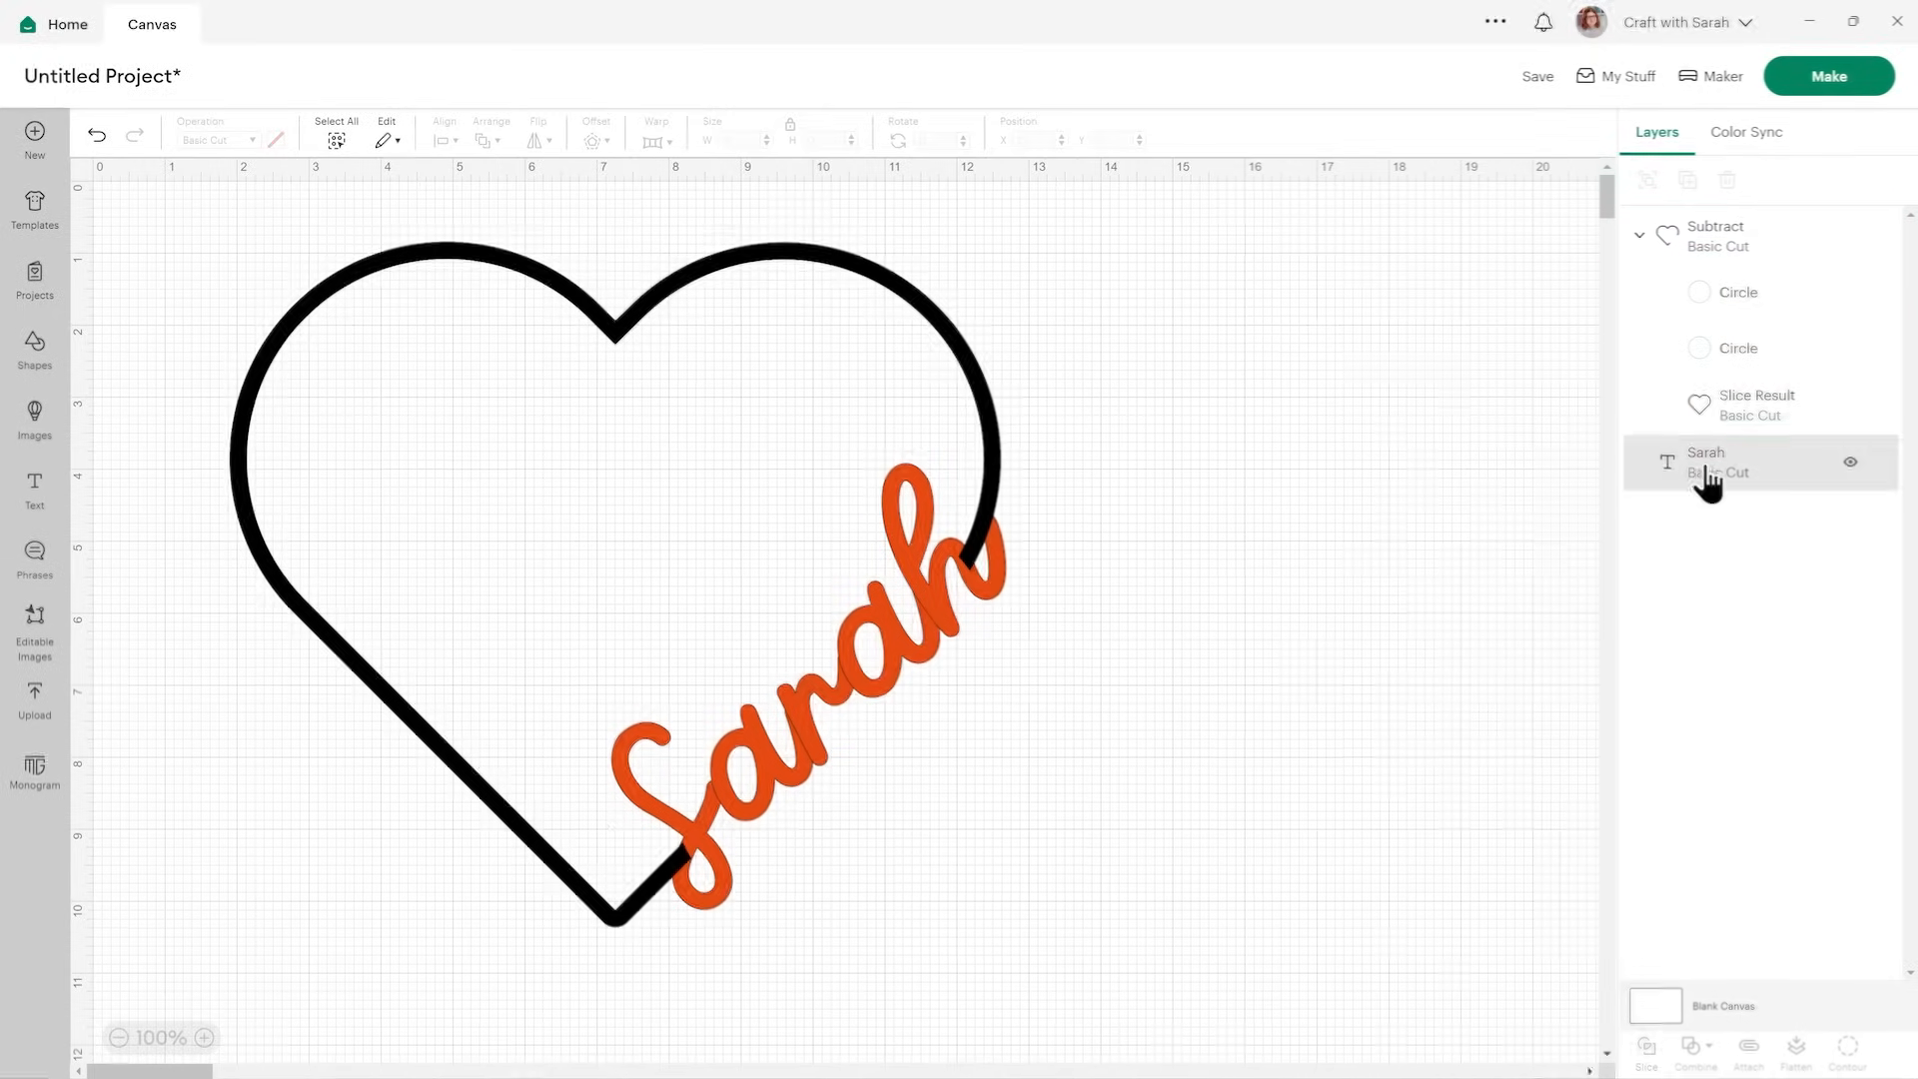
left_click(678, 162)
left_click(732, 234)
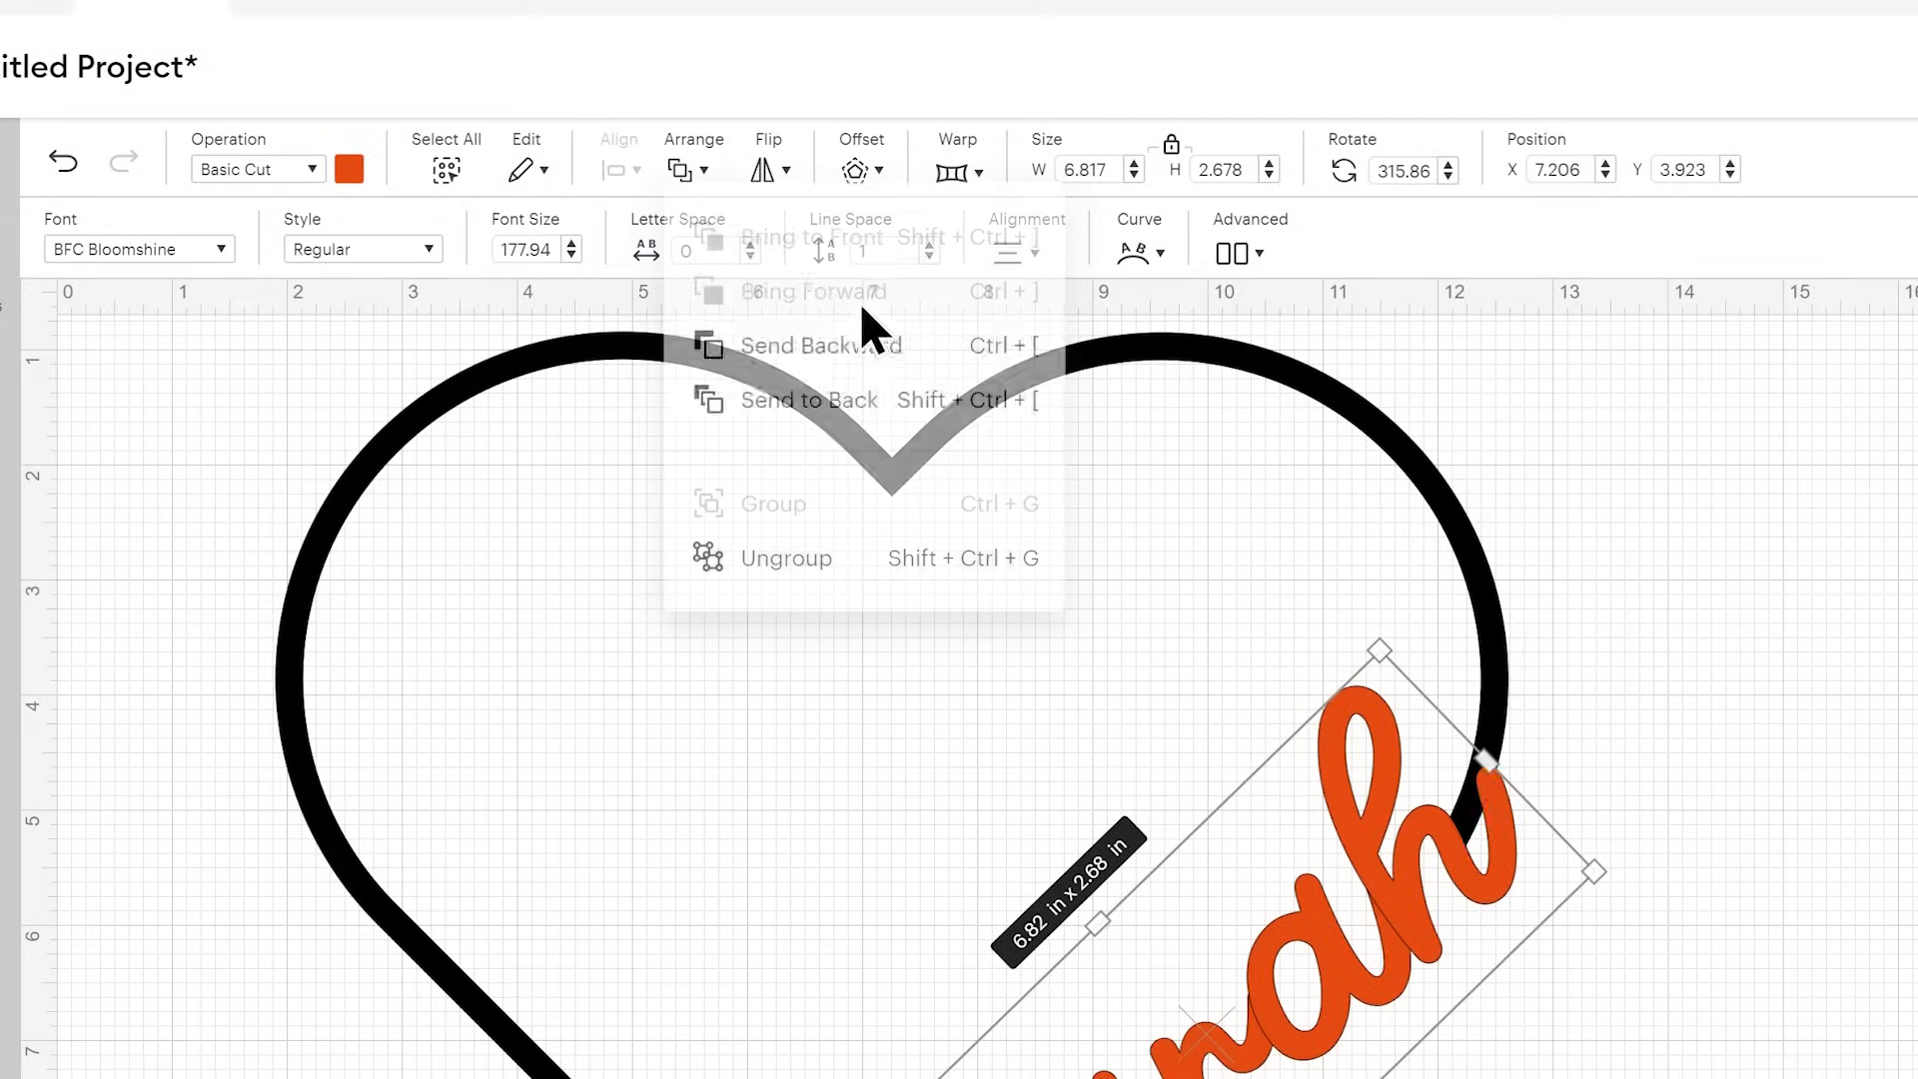
left_click(1890, 615)
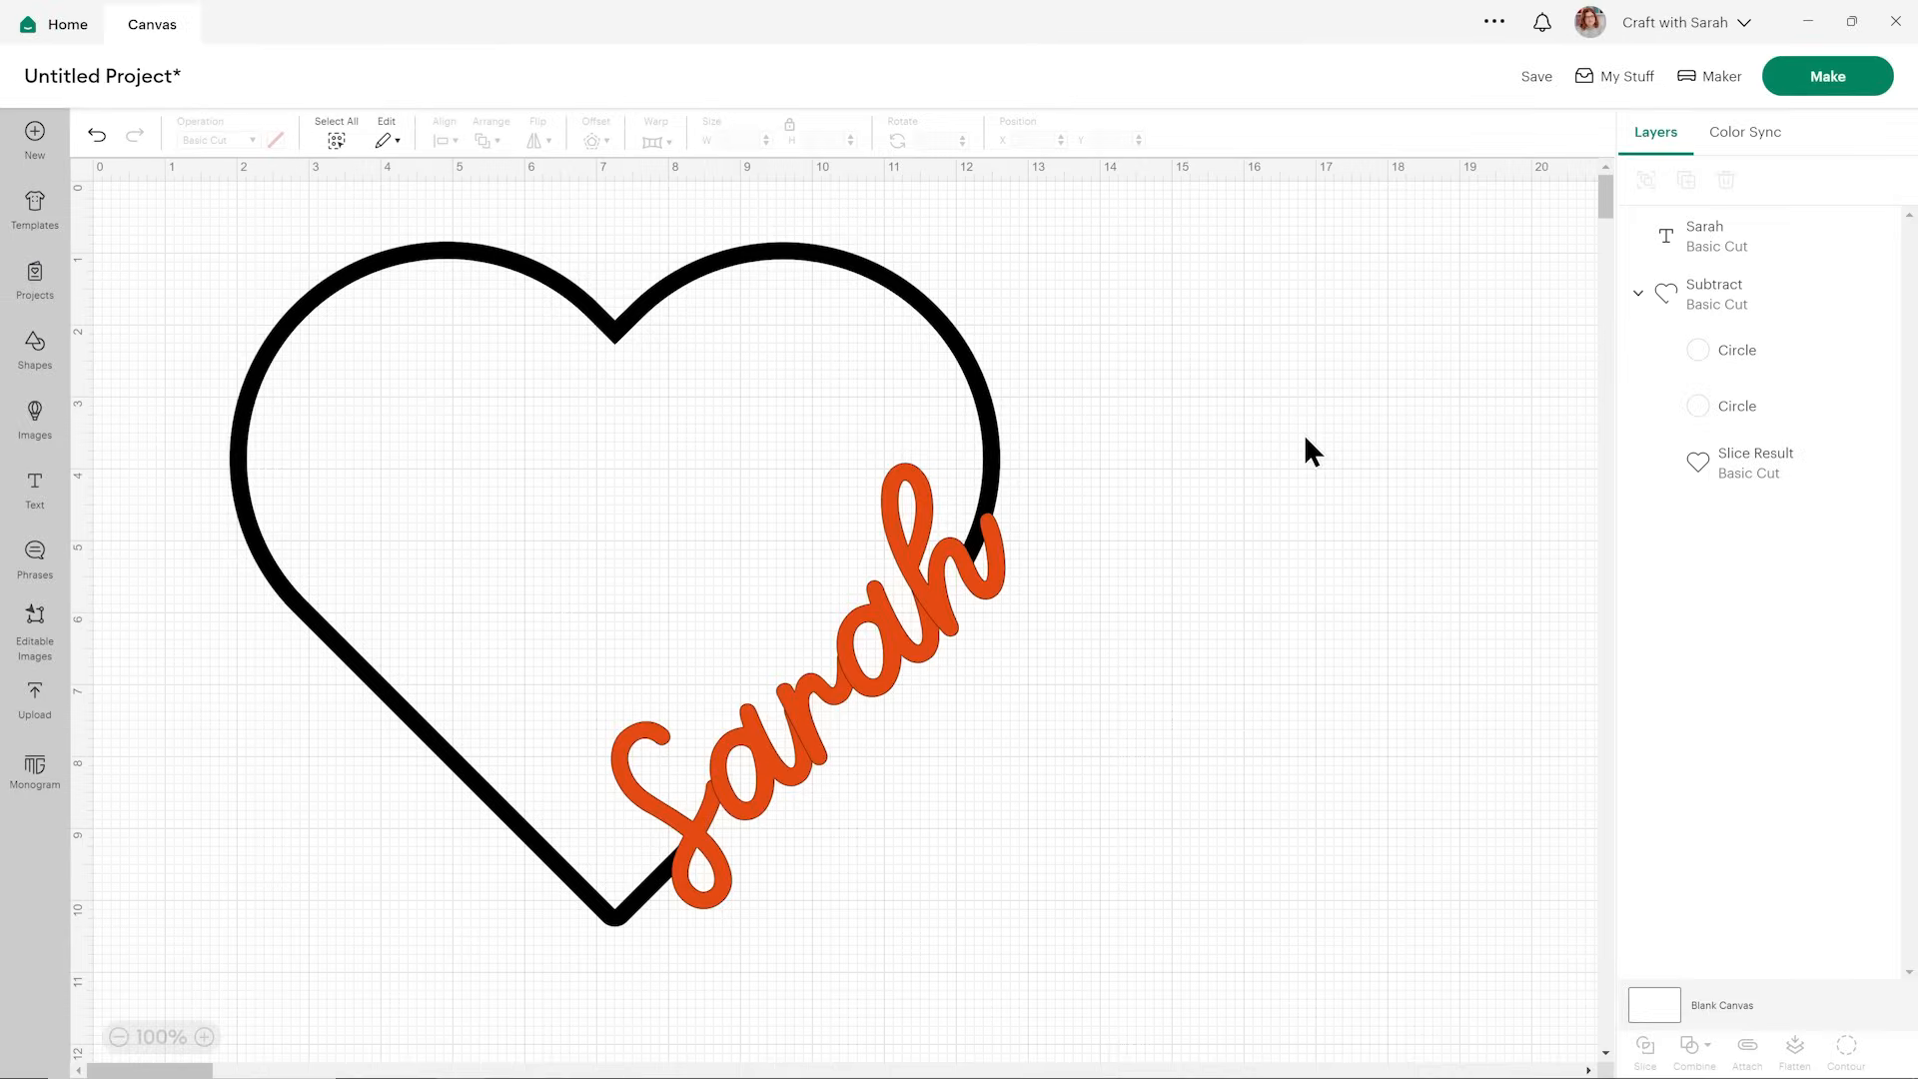
- Try coloring the name and heart outline black to preview the joins, and undo the color change
left_click_drag(1073, 597, 892, 513)
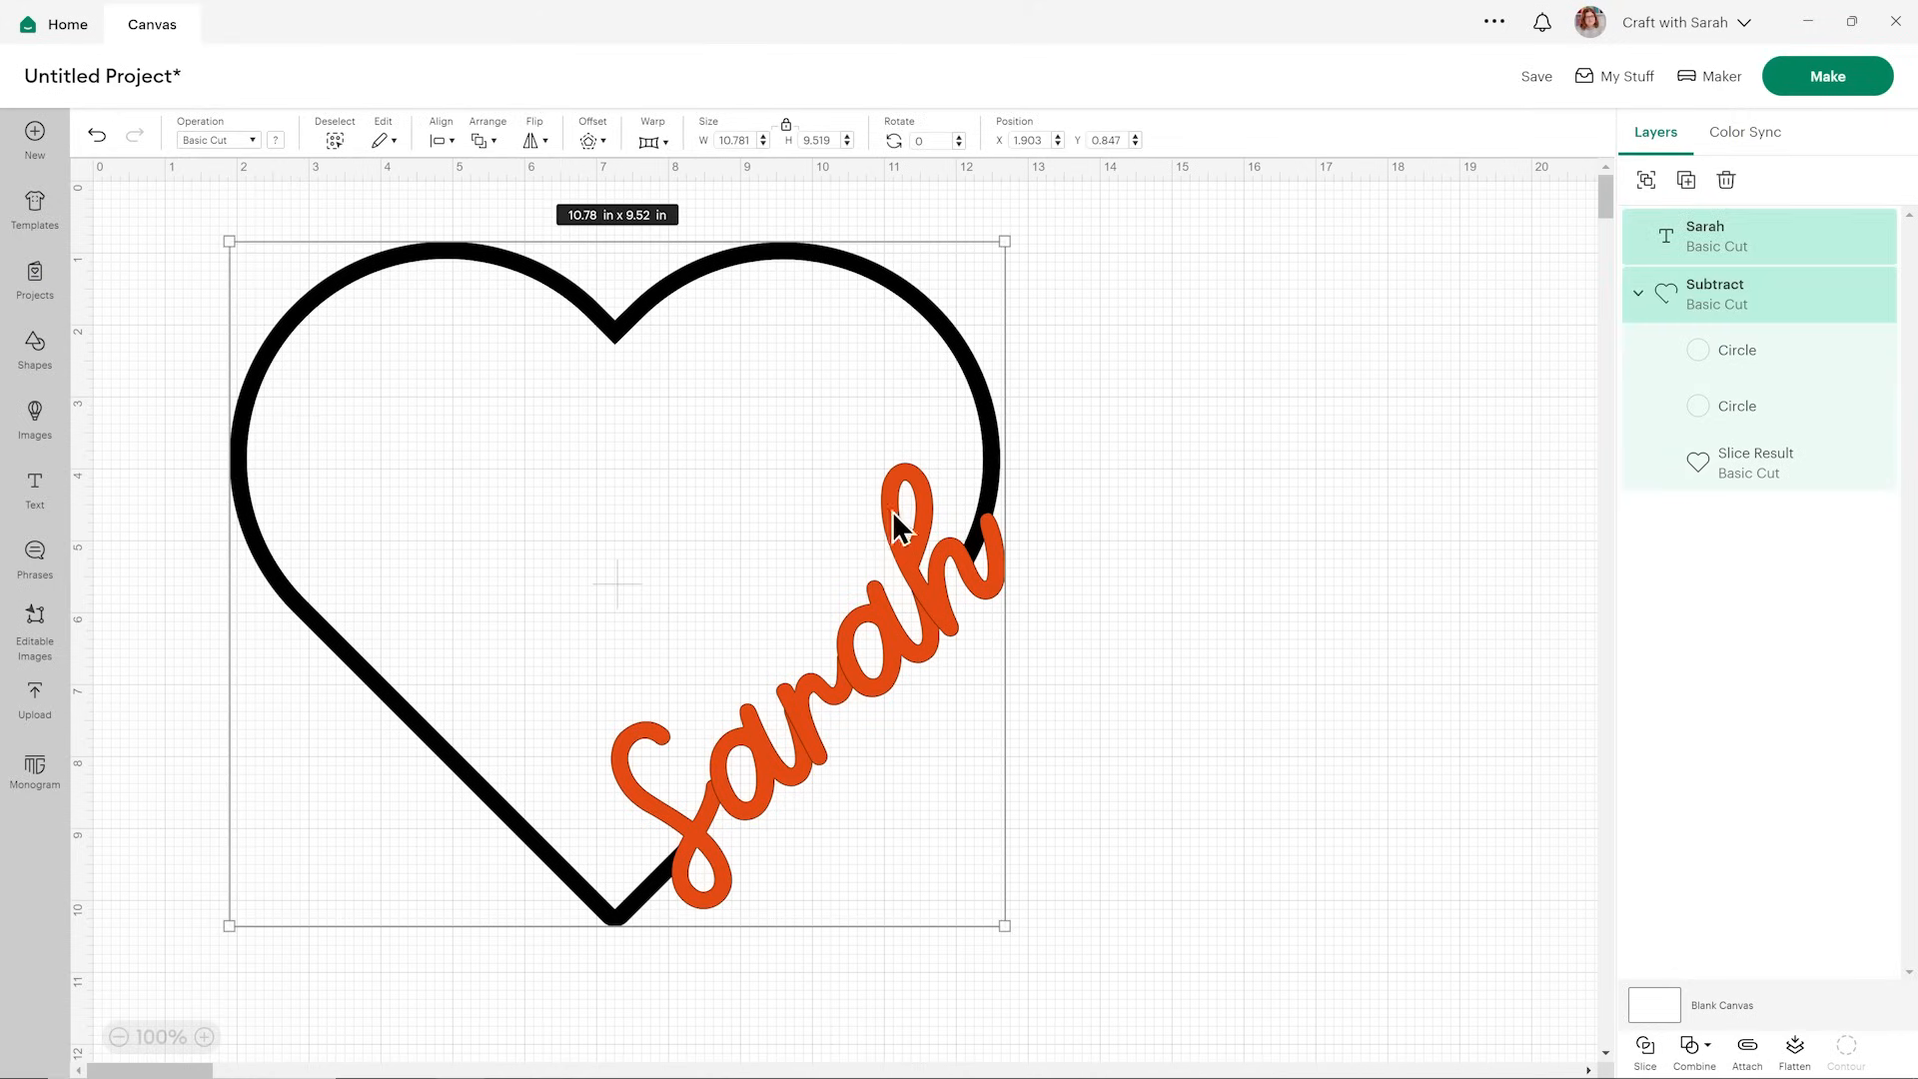
left_click(276, 141)
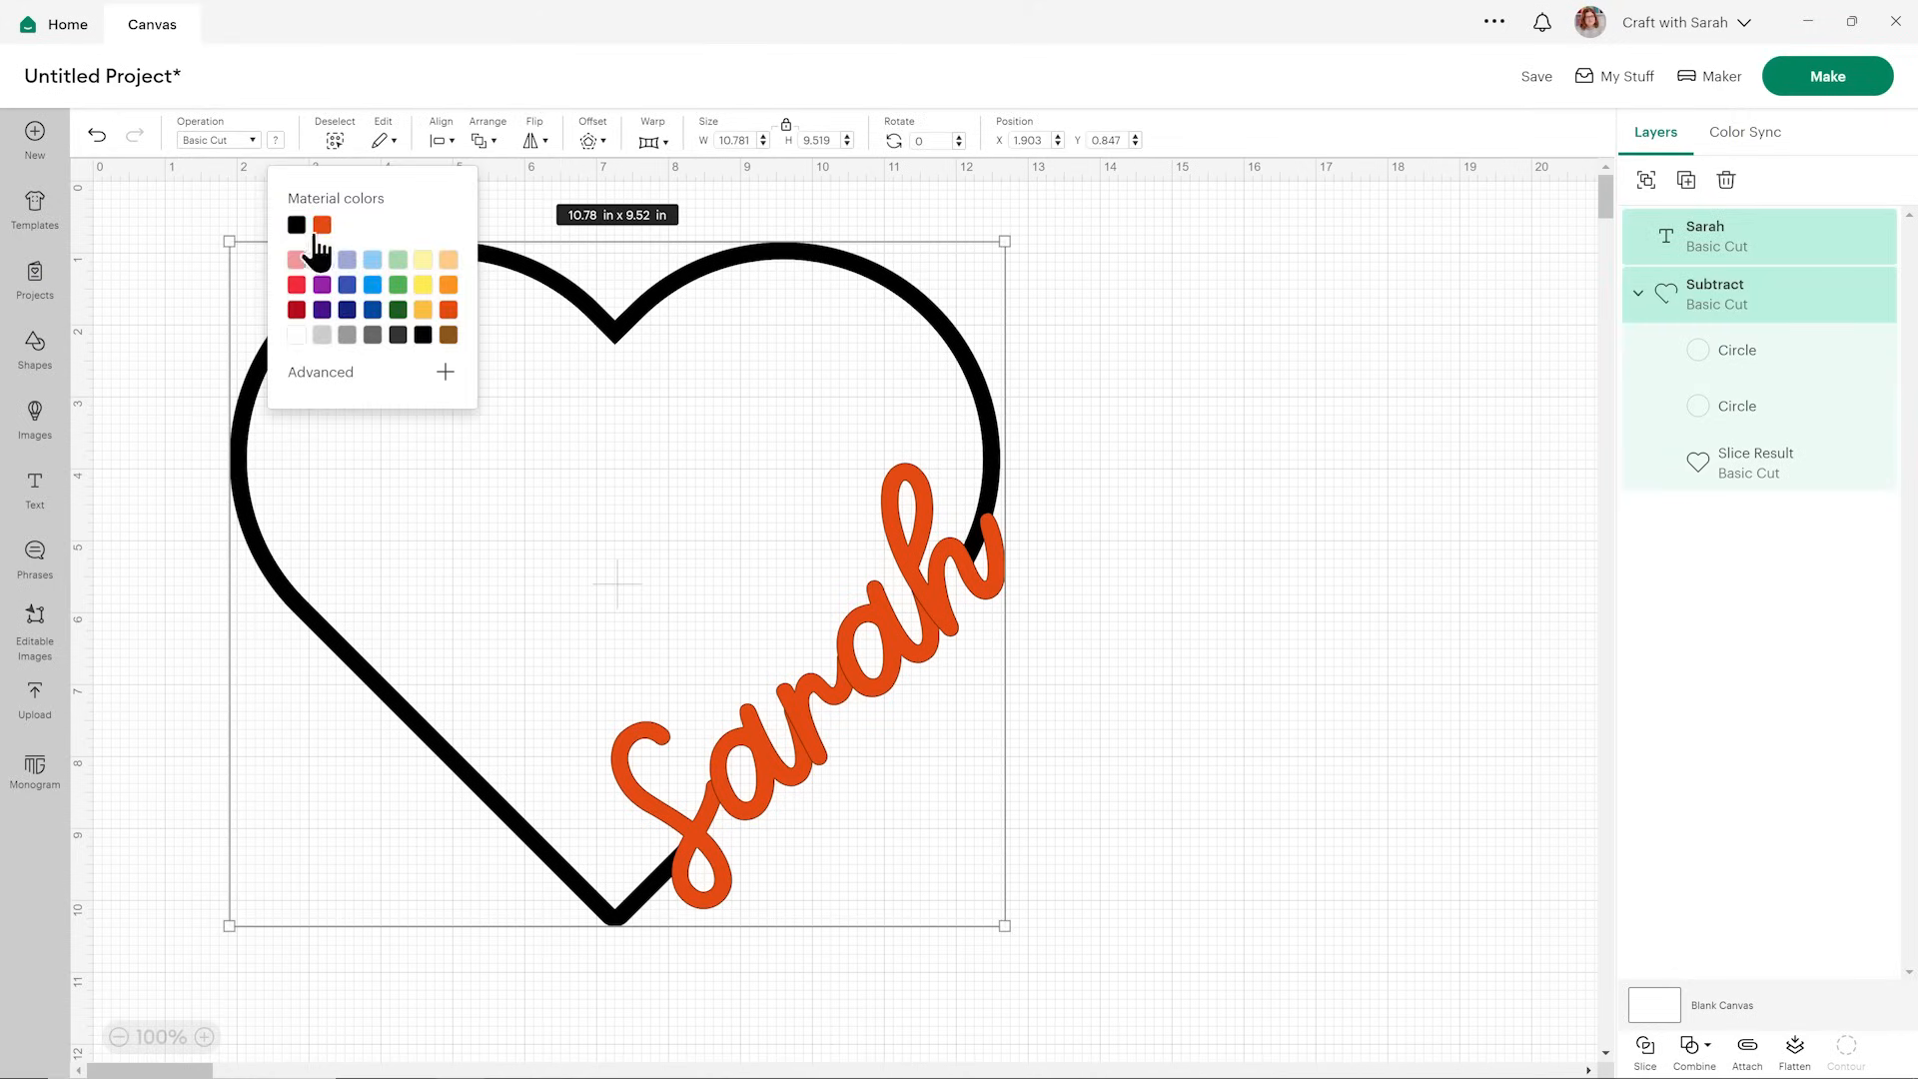
left_click(423, 335)
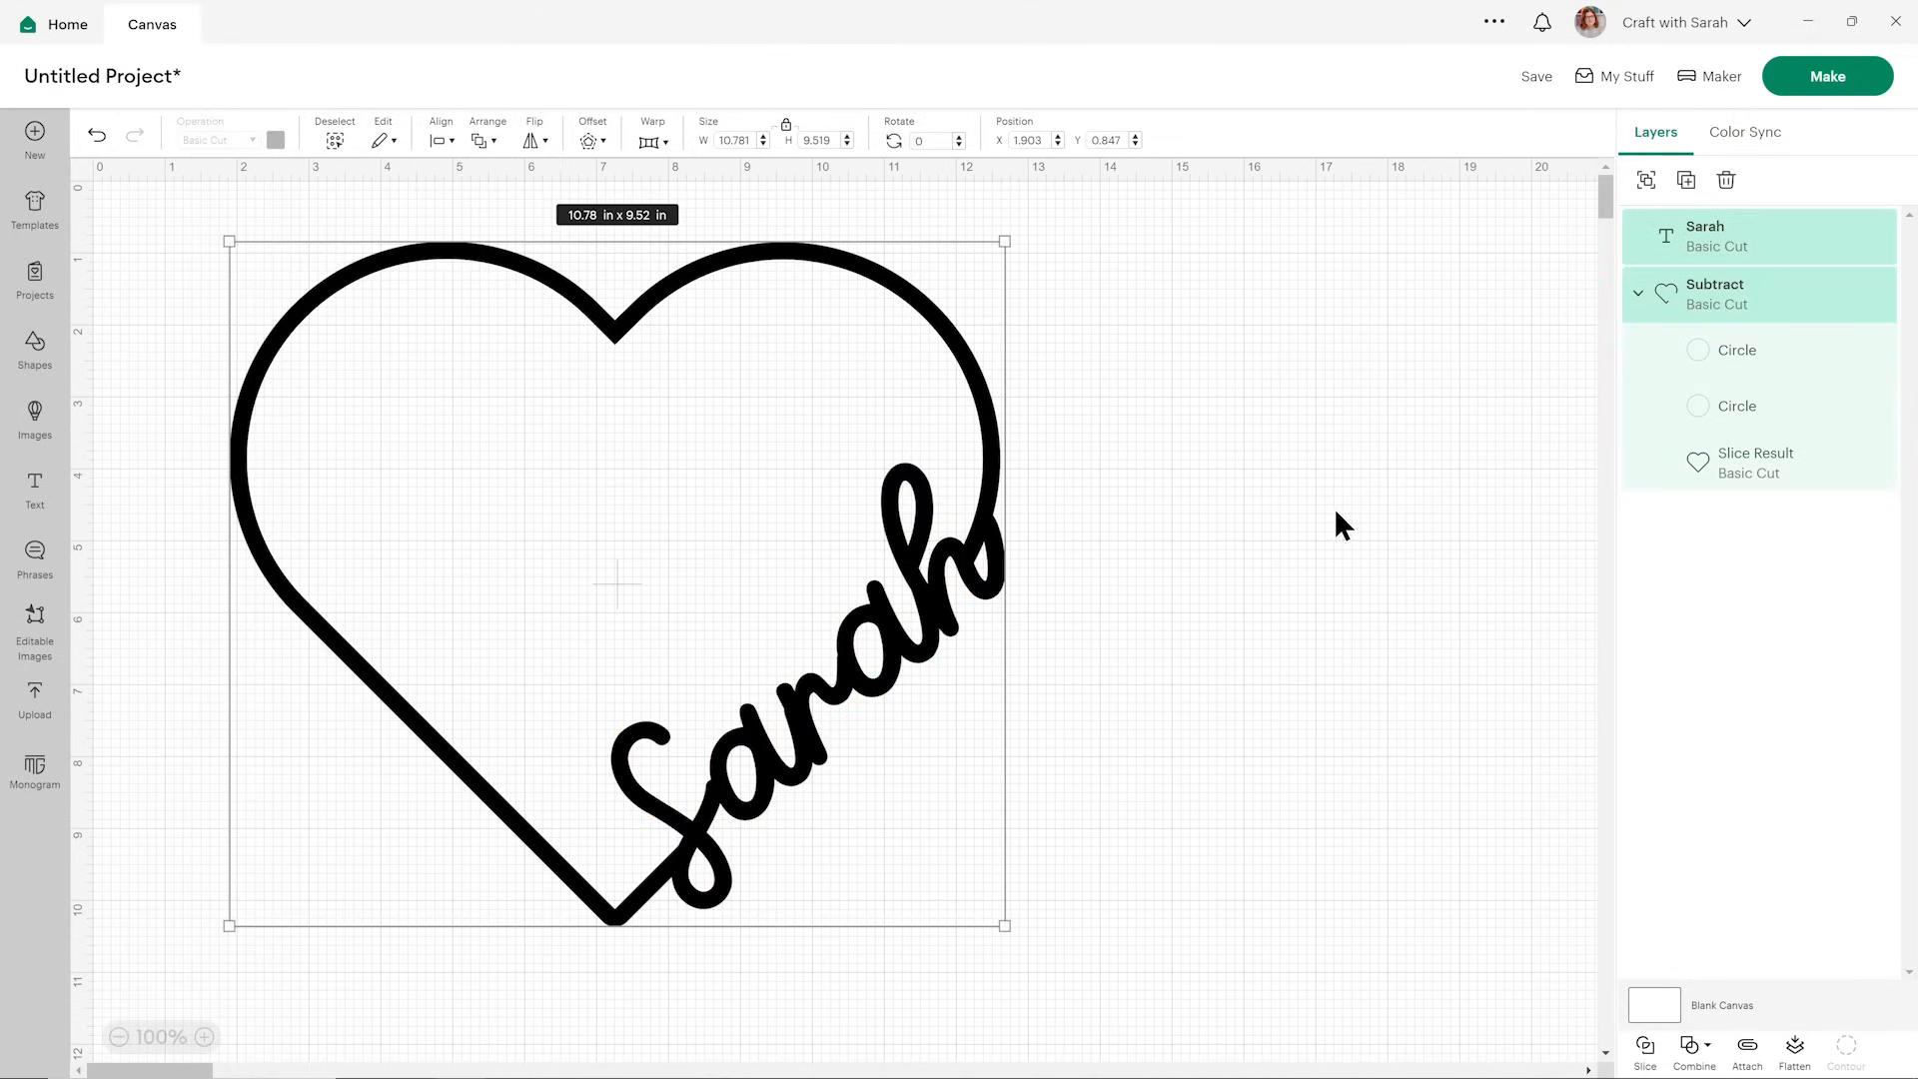
left_click(1334, 506)
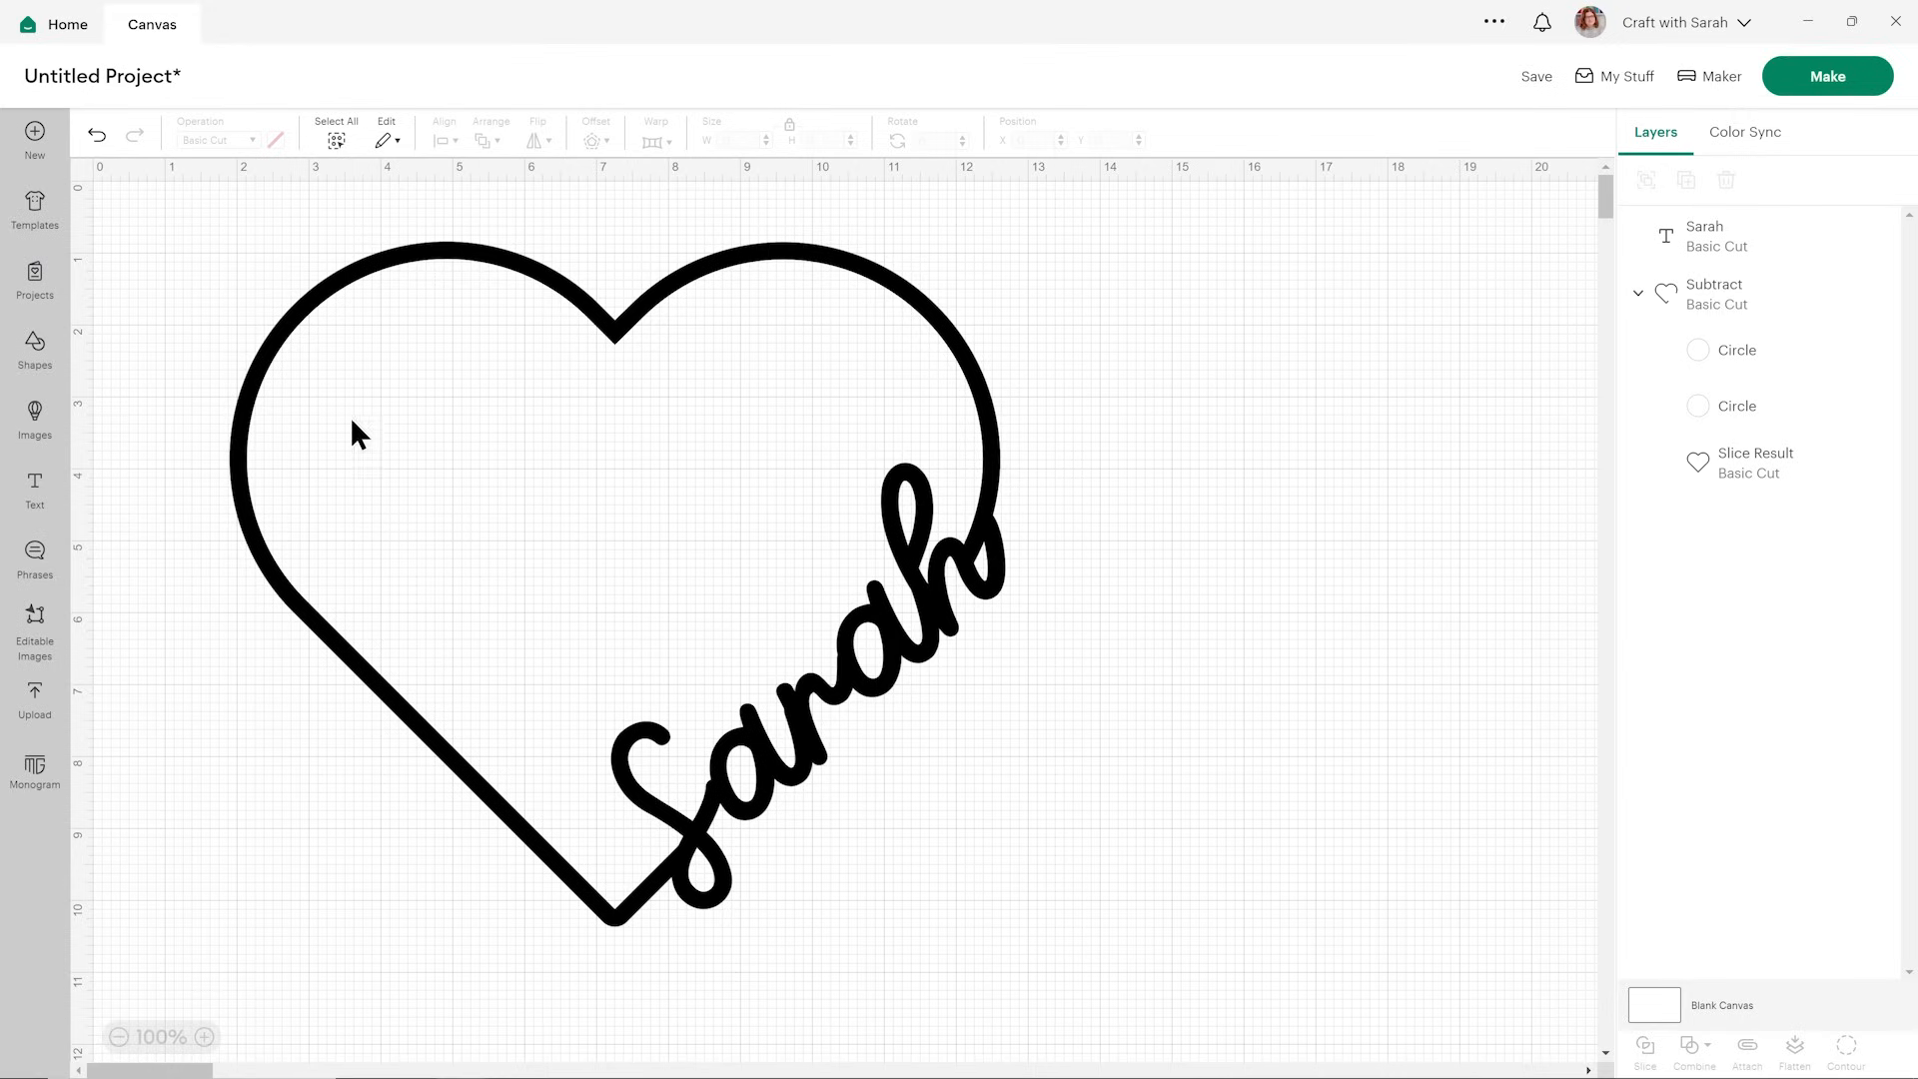
left_click(97, 135)
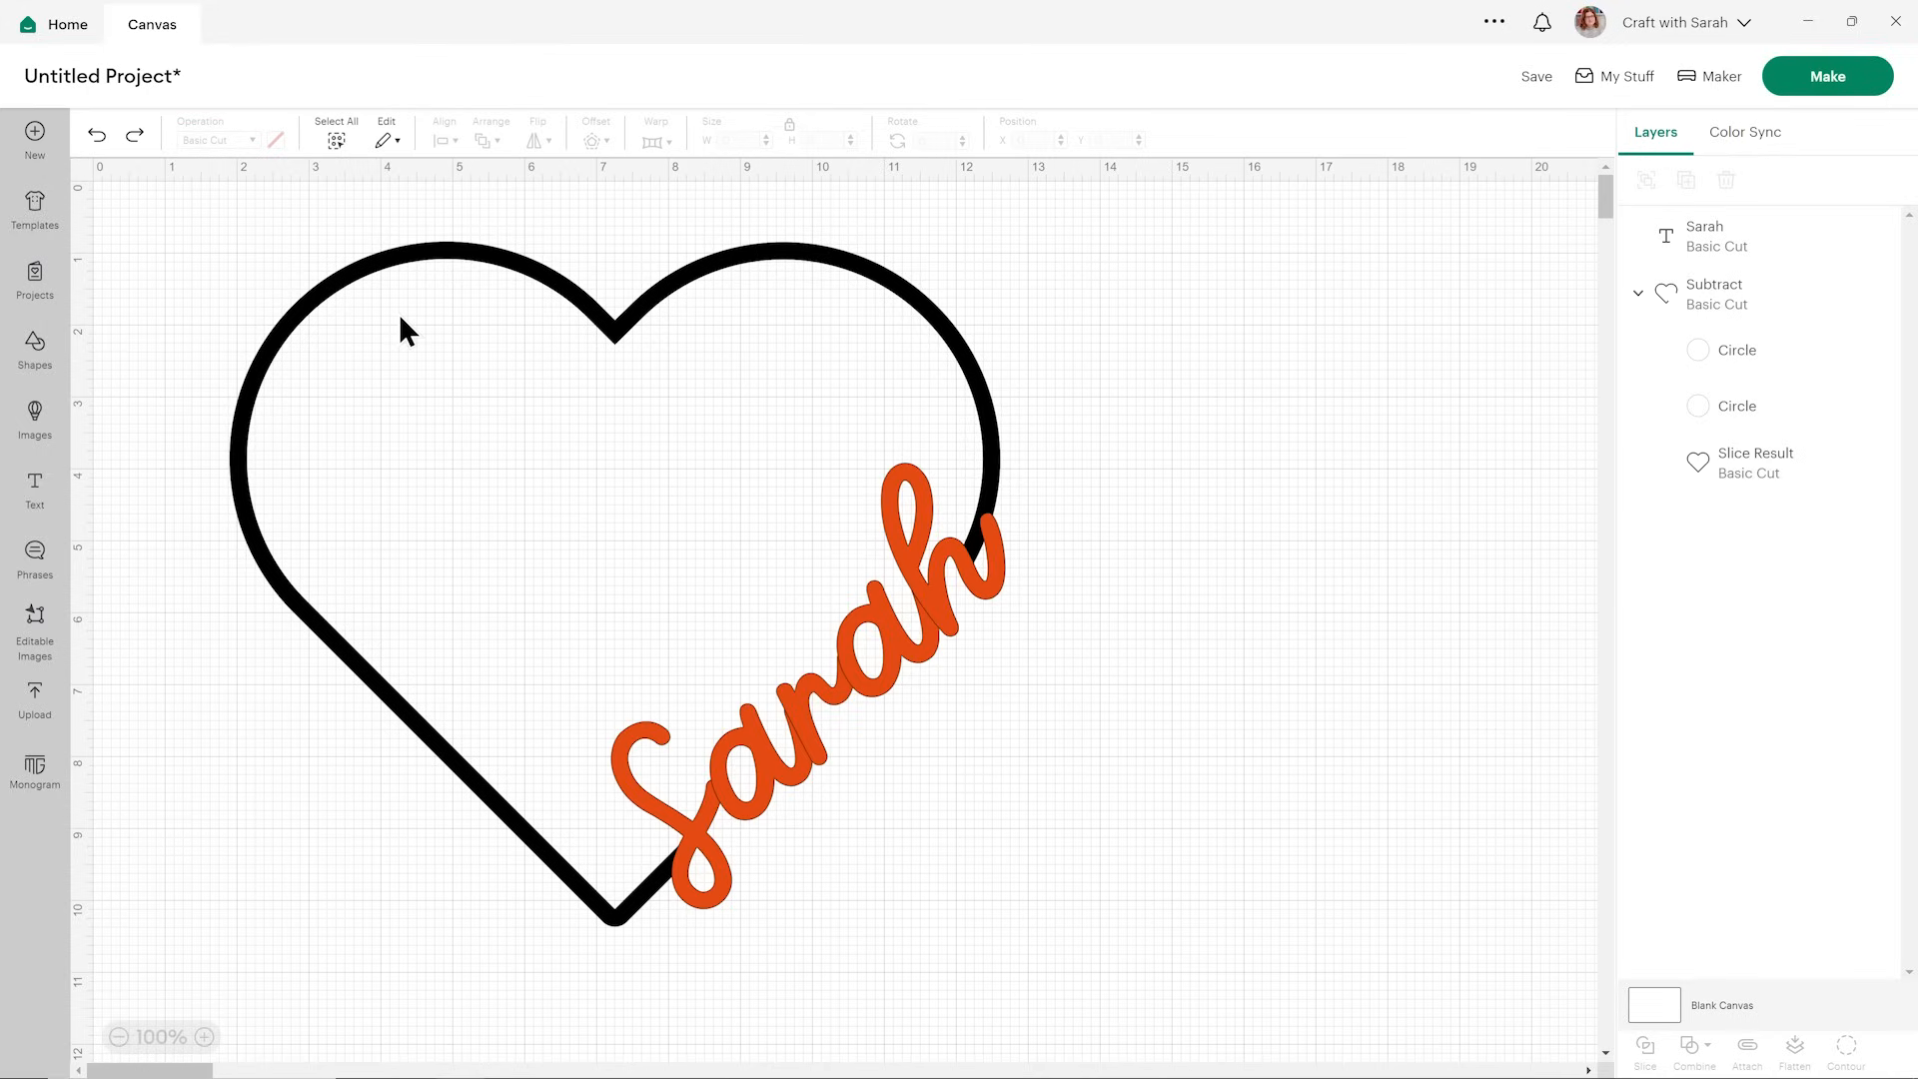
- Add another 2 × 2 in circle, place it inside the heart beside the name's last letters and color it pale yellow
left_click(35, 347)
left_click(214, 466)
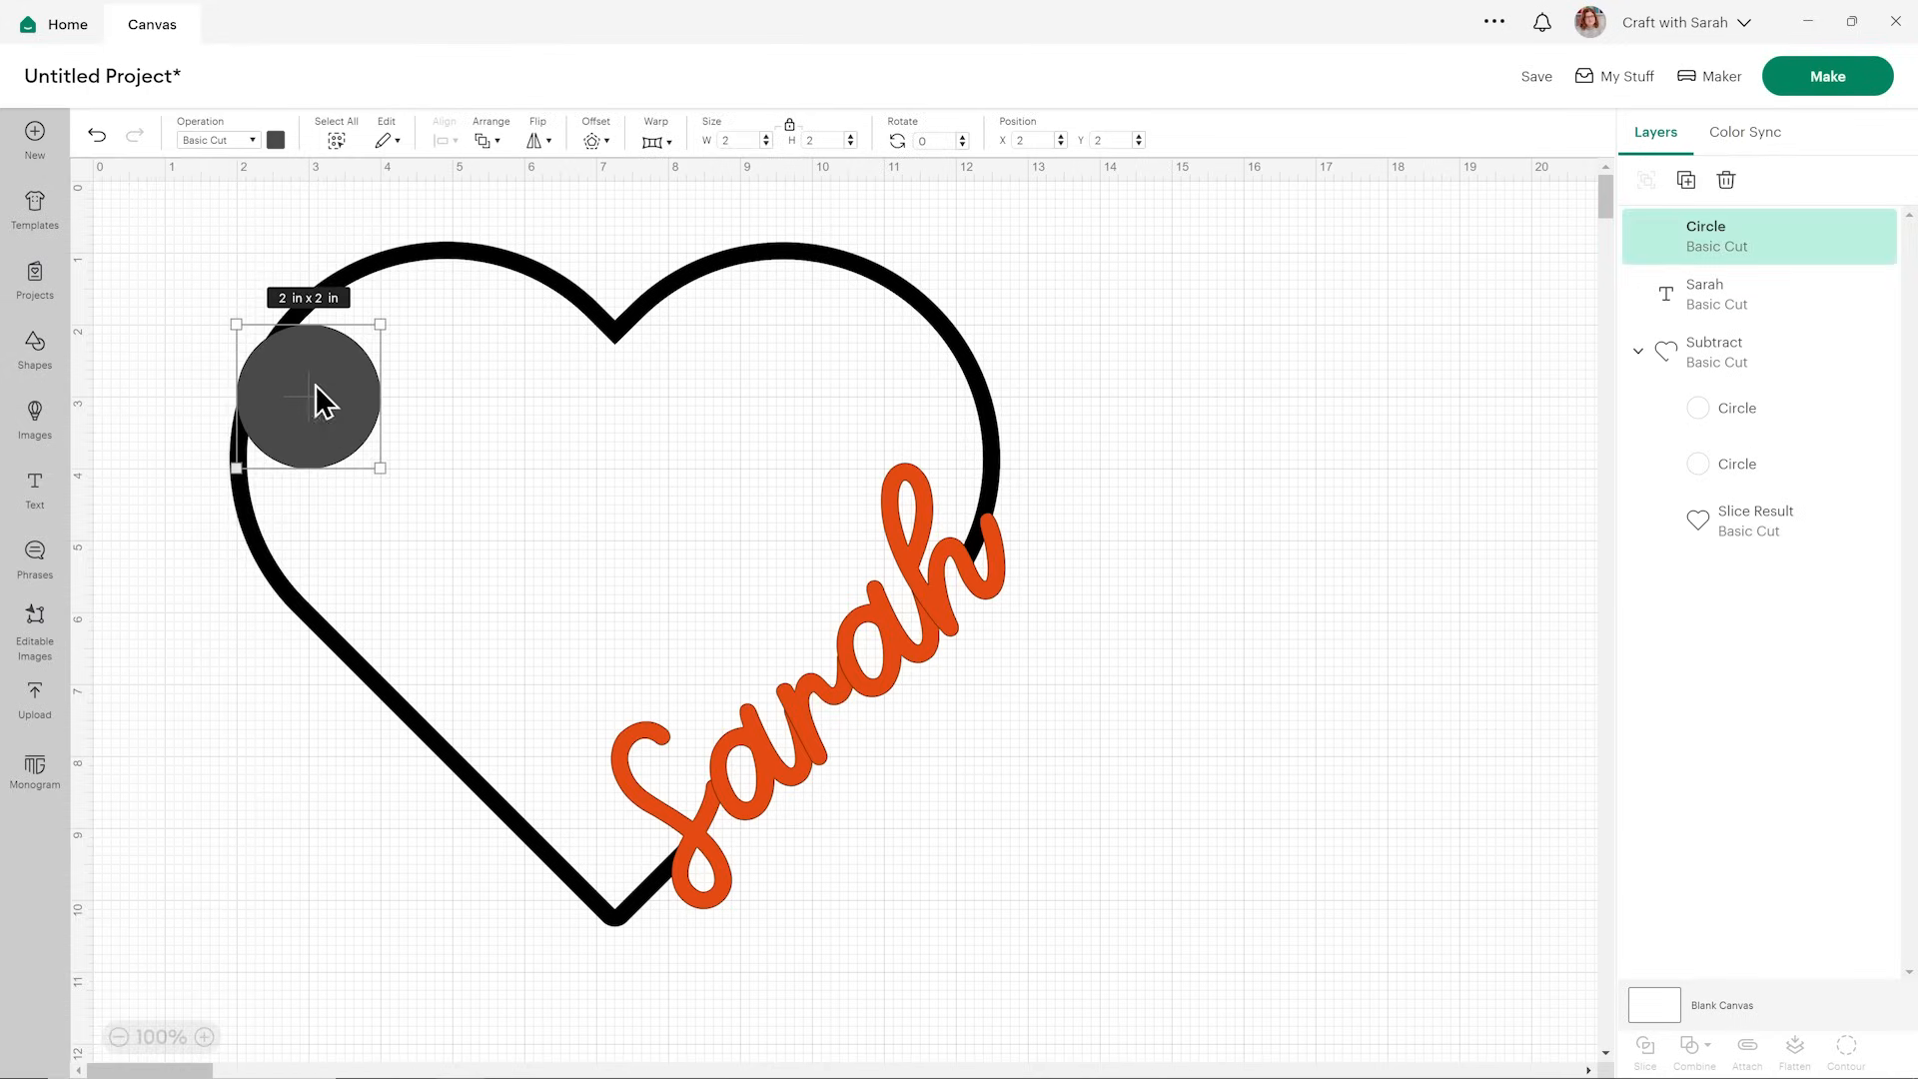
left_click_drag(313, 395, 799, 545)
left_click(275, 140)
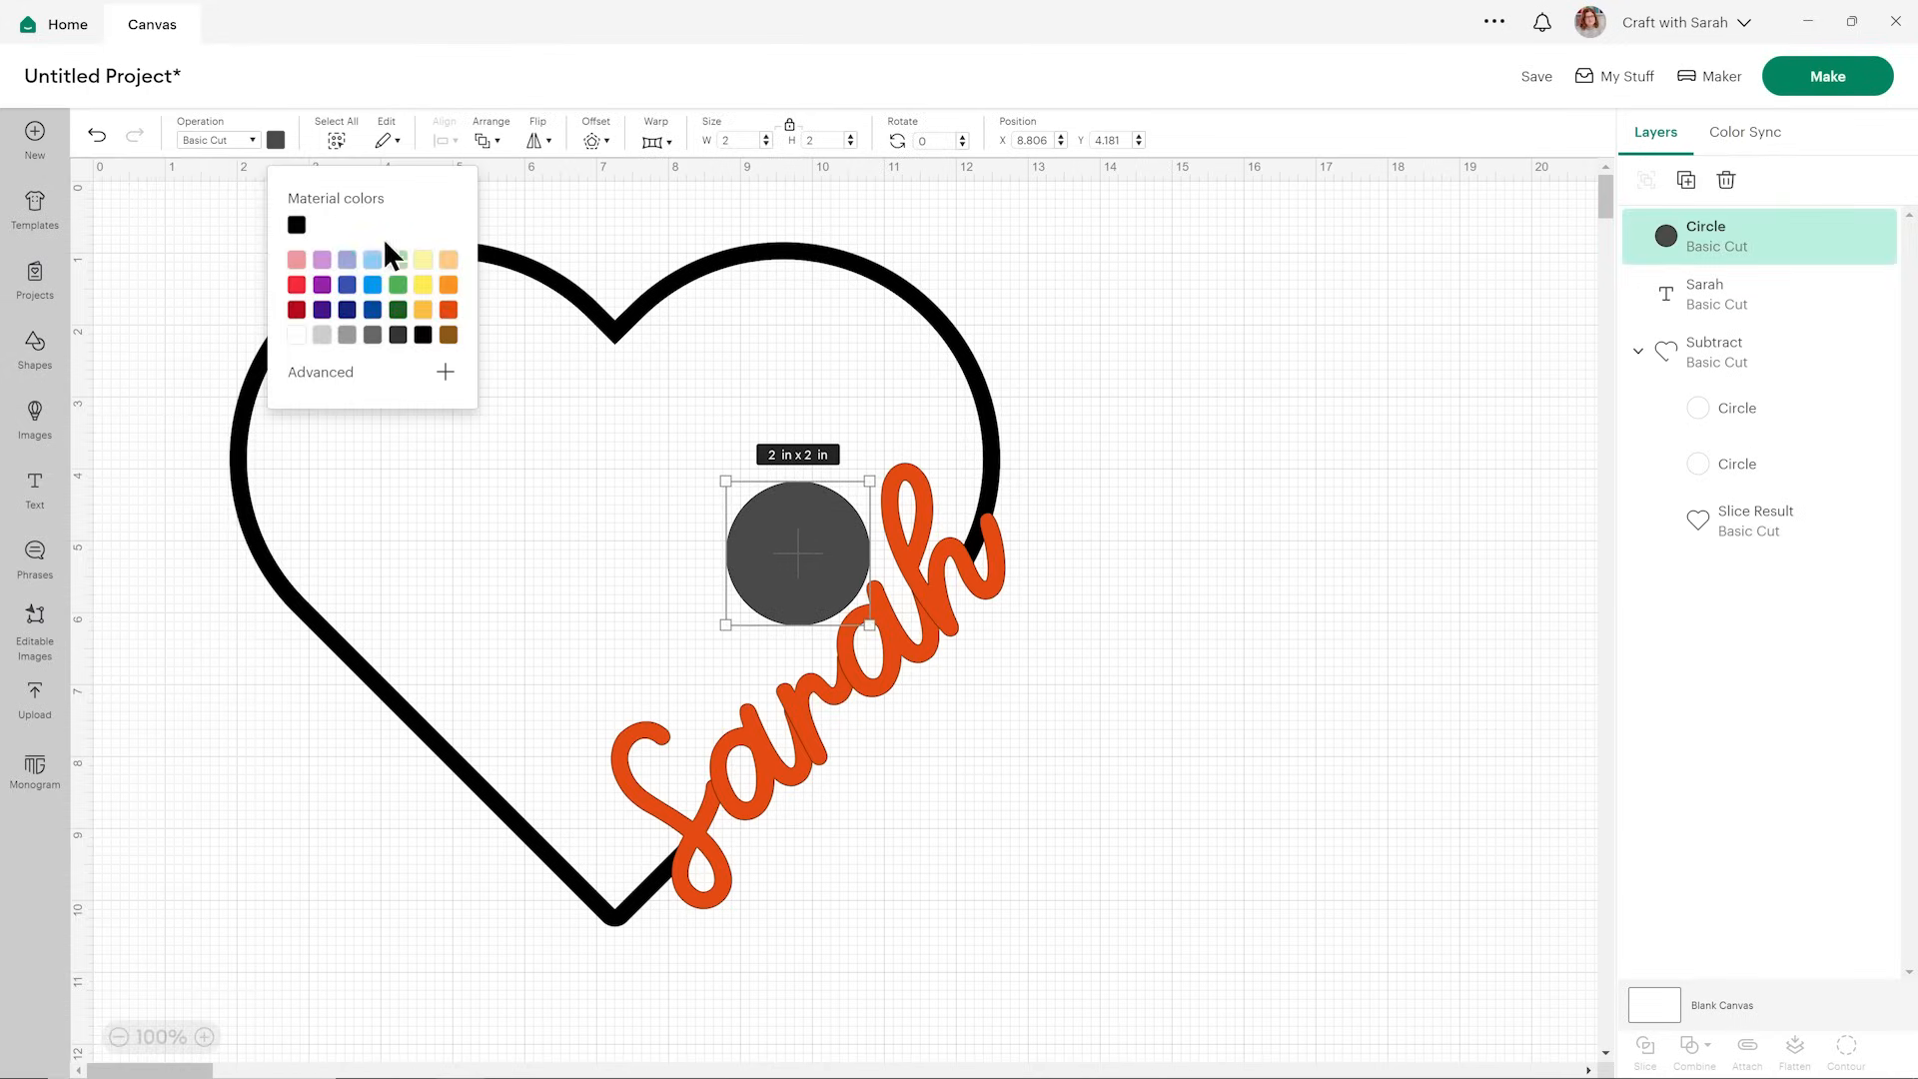
left_click(422, 259)
- Position the yellow circle over the leftover heart edge behind the last letter and add it to the existing Subtract group
left_click_drag(835, 547, 952, 542)
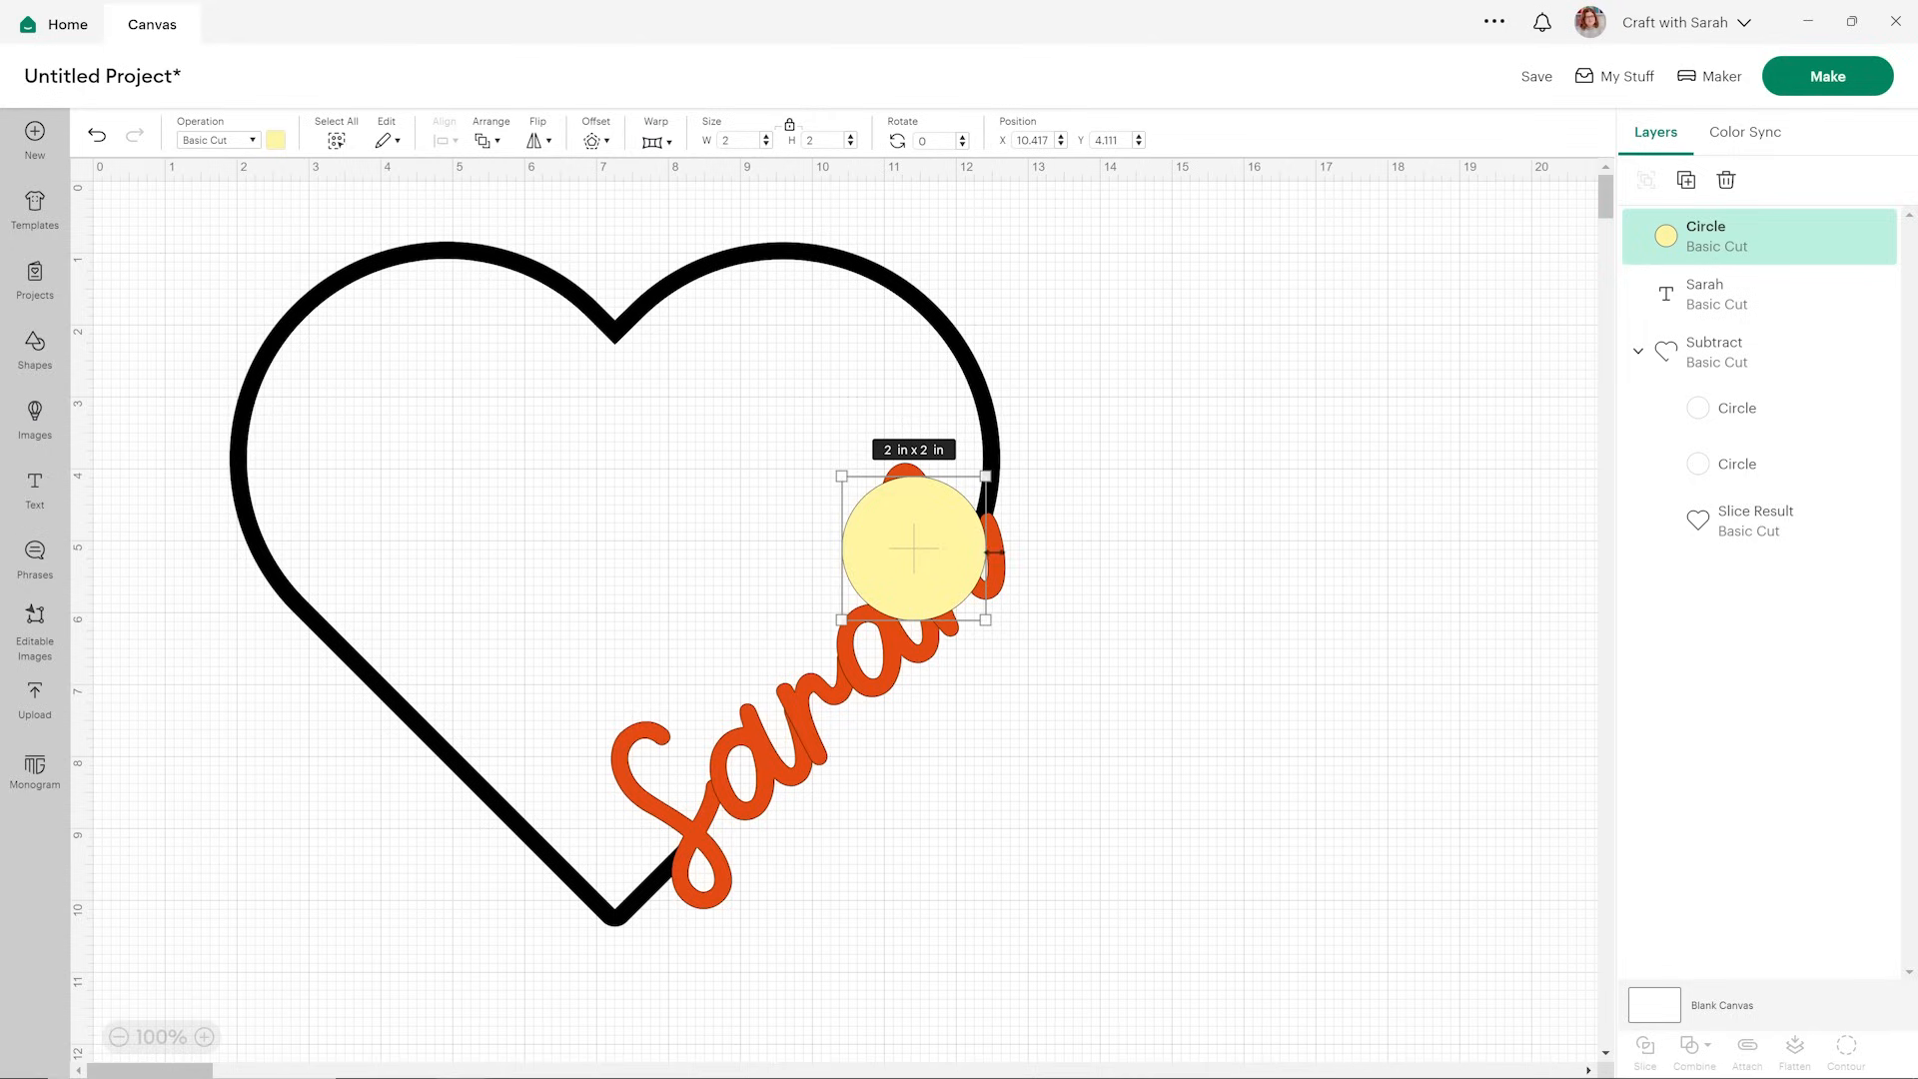
left_click_drag(1703, 255, 1768, 362)
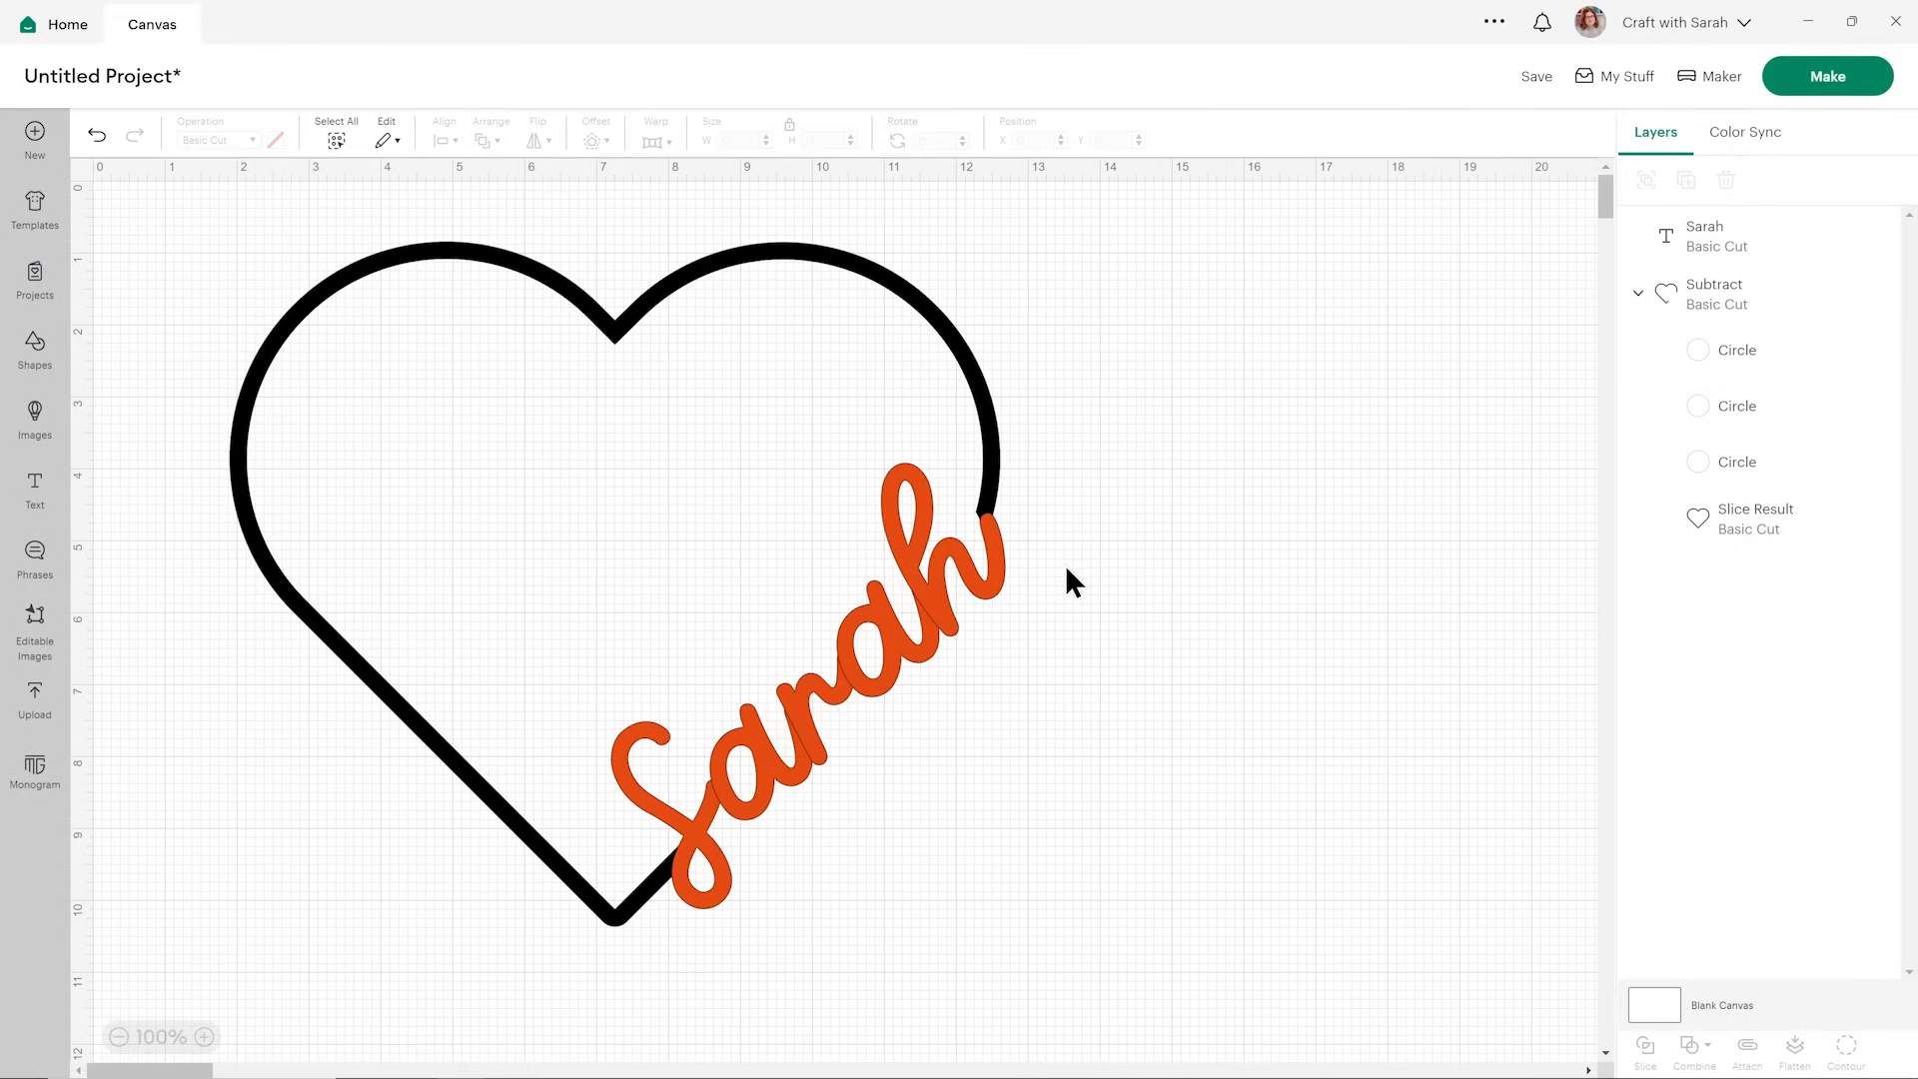
- Color the name text and the cut heart outline black
left_click_drag(1186, 775, 708, 498)
left_click(276, 140)
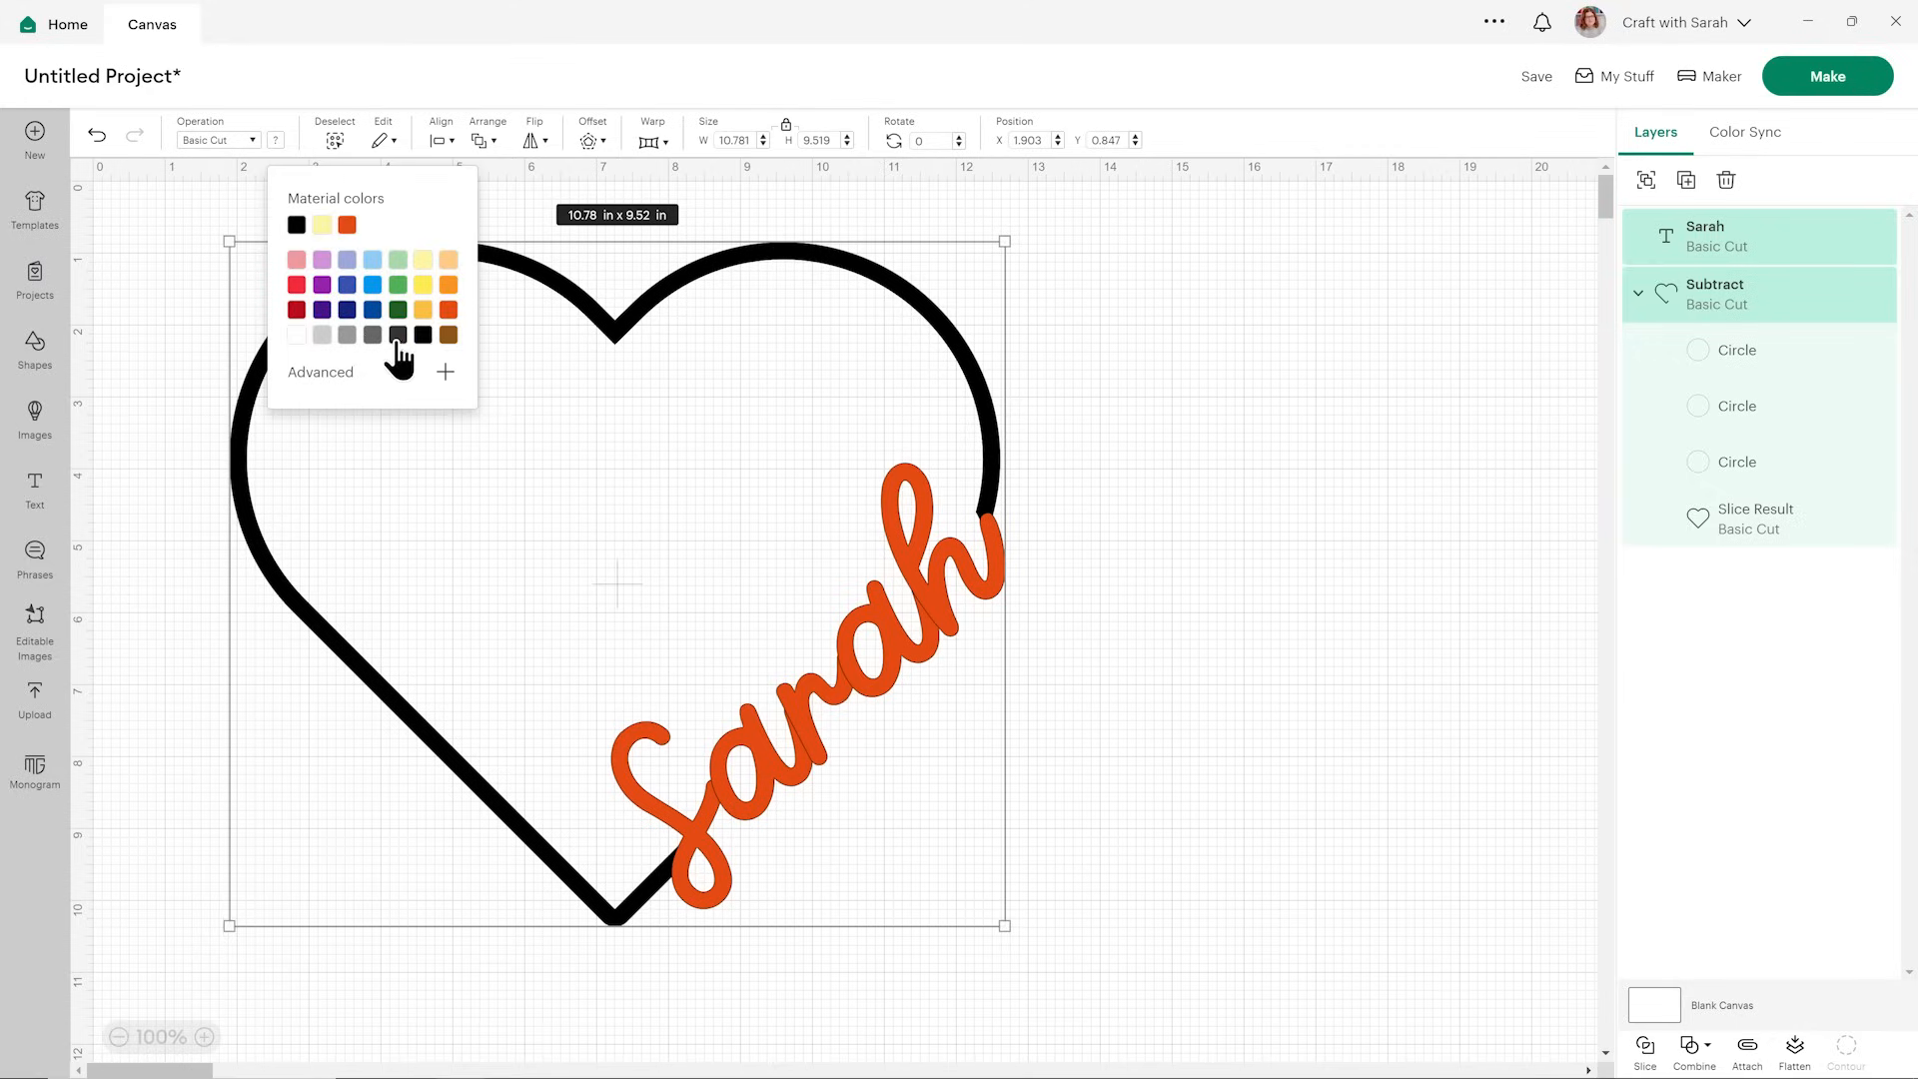
left_click(296, 225)
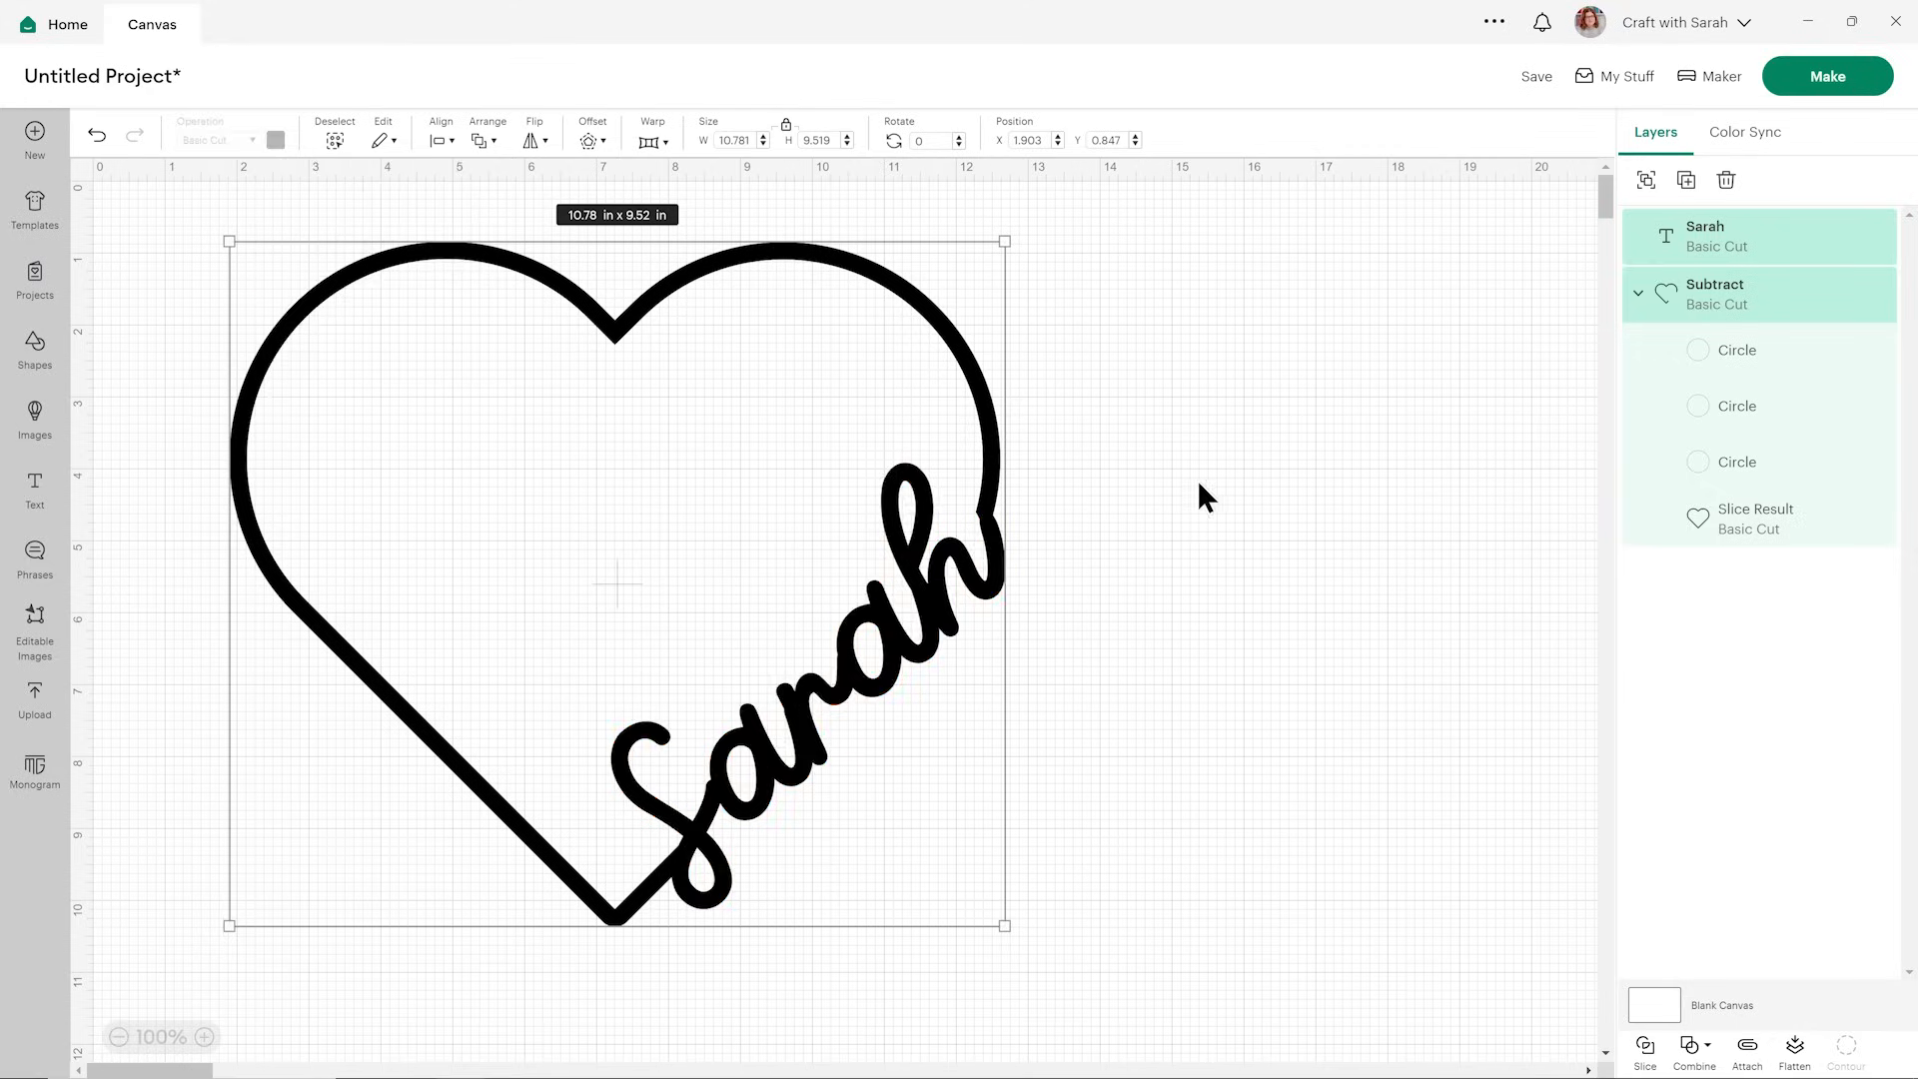
left_click(1205, 484)
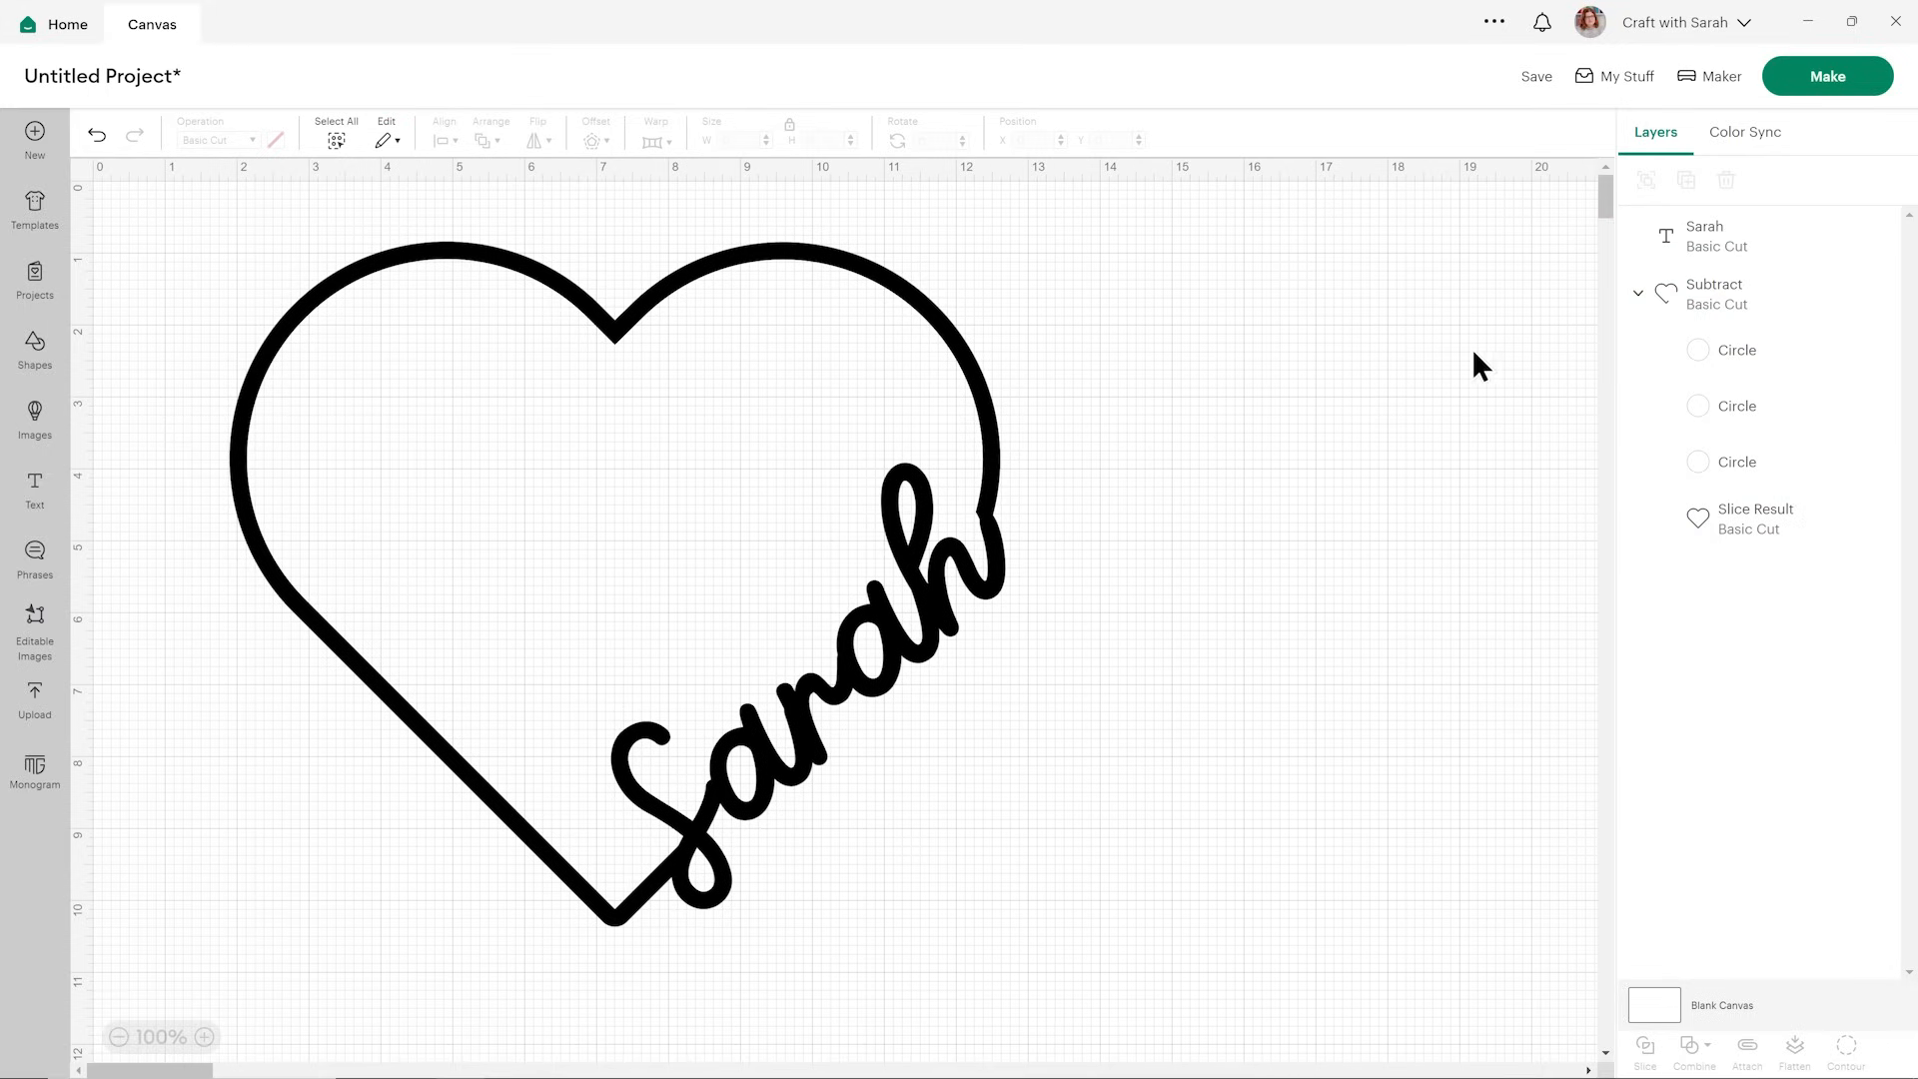
- Shift the 2 × 2 in circle in the Subtract group slightly to refine the join between the heart edge and the name's last letter
left_click(1724, 354)
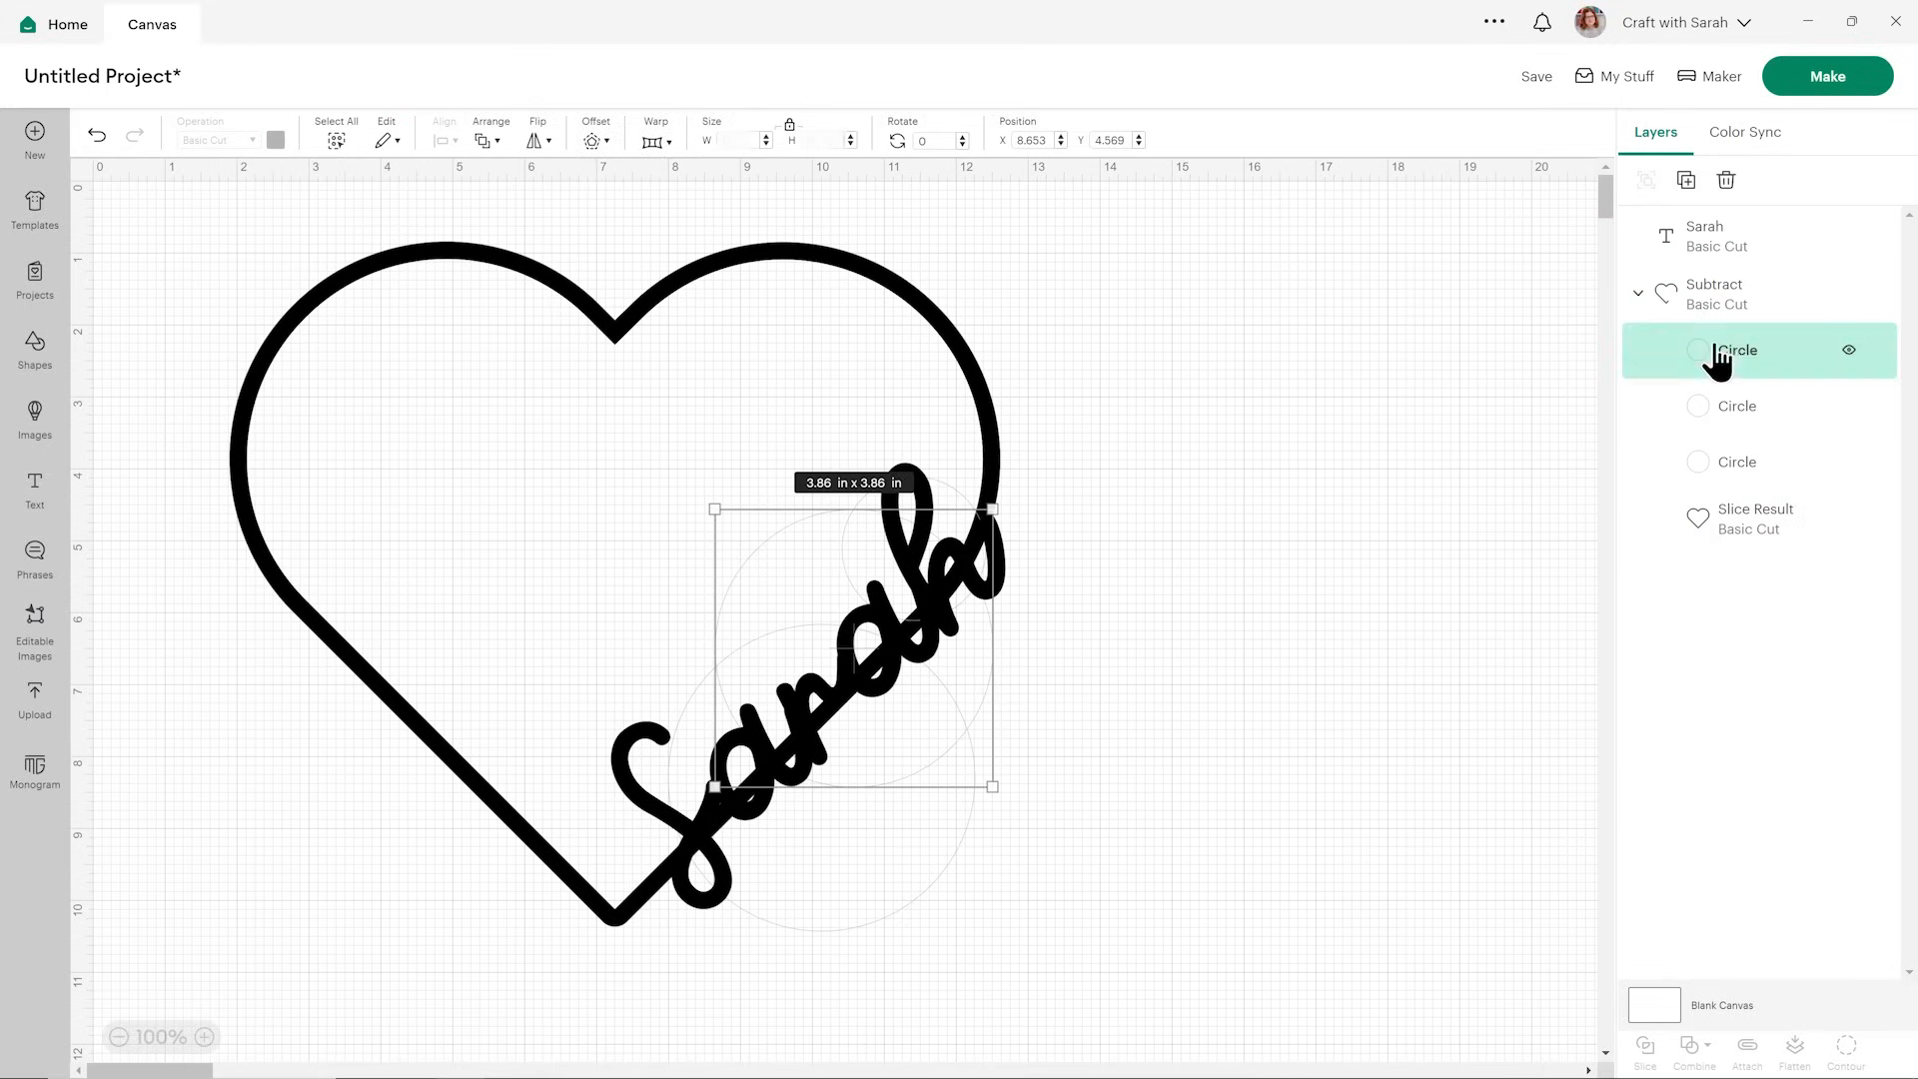
left_click(203, 1036)
left_click(204, 1037)
left_click(203, 1036)
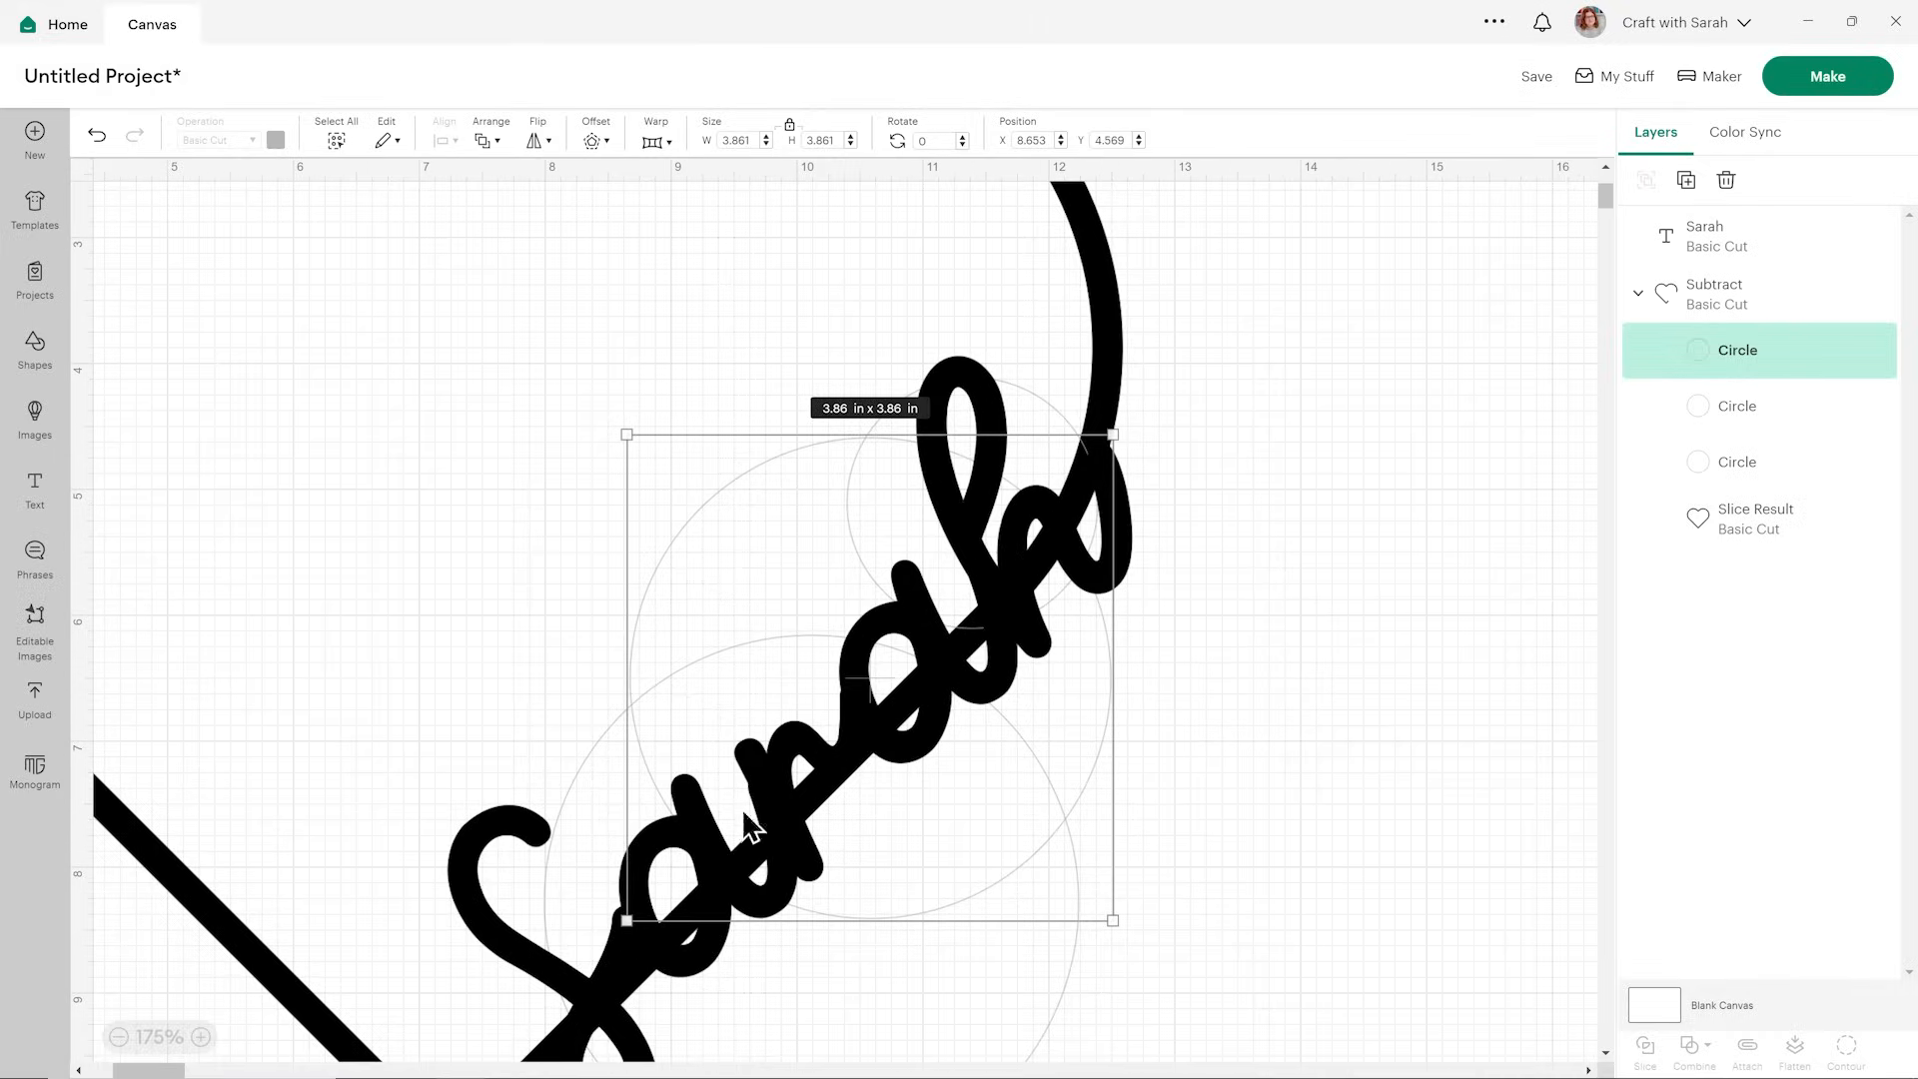
left_click(1753, 425)
left_click(1725, 465)
left_click(1727, 420)
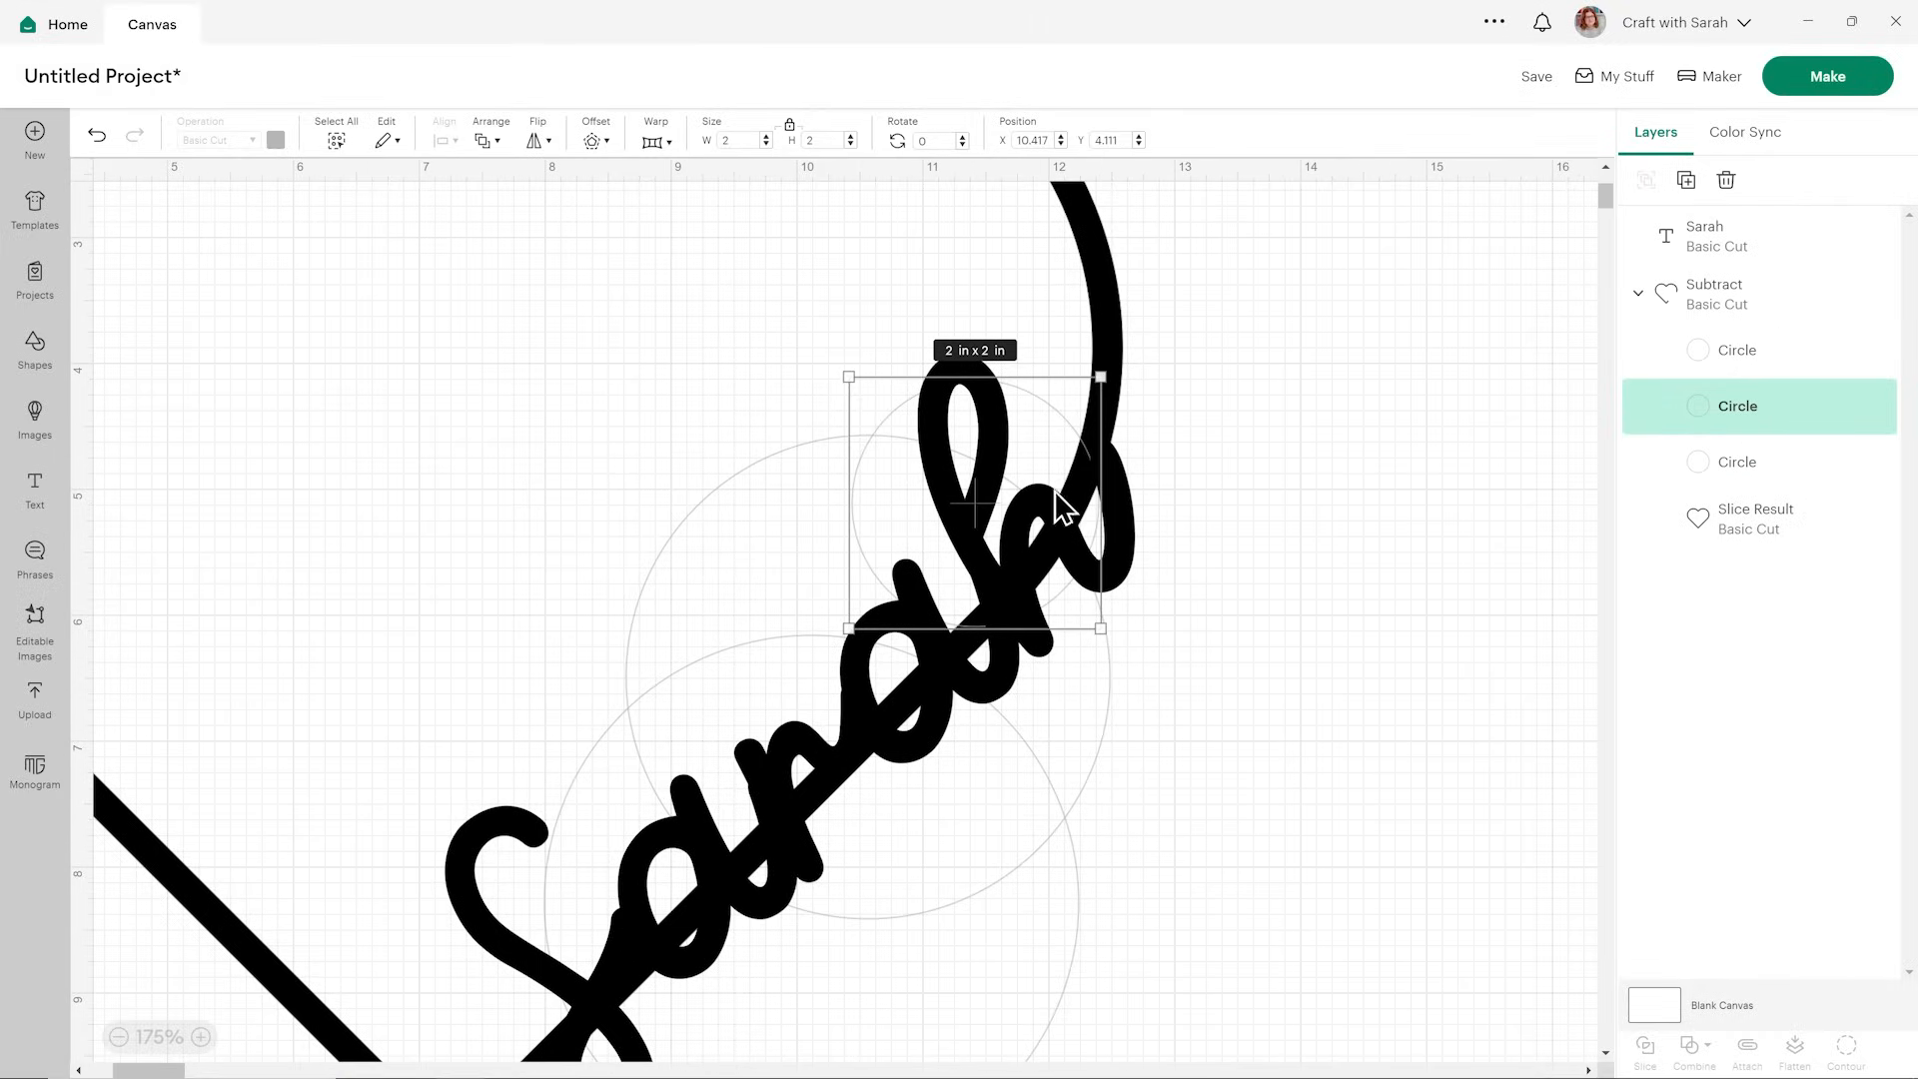
left_click_drag(998, 488, 975, 501)
left_click(1176, 519)
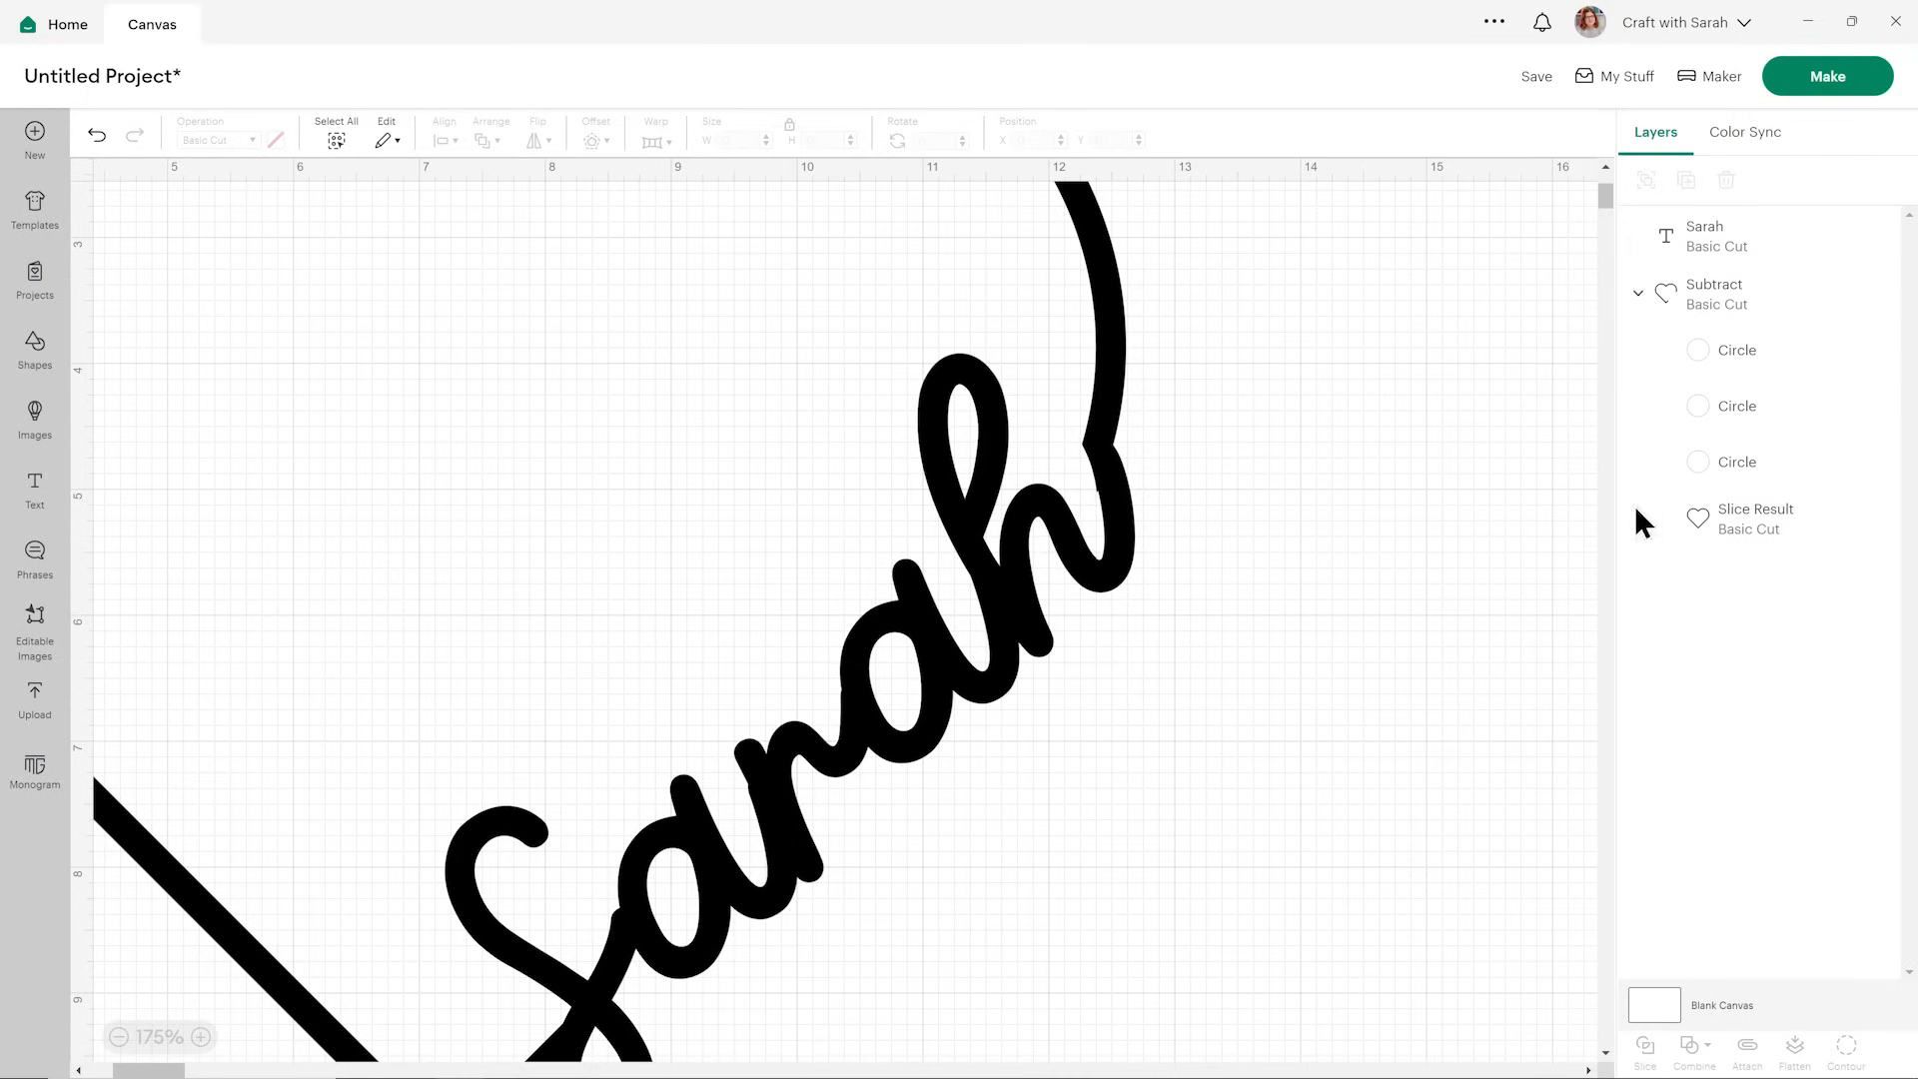
- Fine-tune the 2 × 2 in subtracting circle to about X 10.39, Y 4.13
left_click(1673, 479)
left_click(1750, 348)
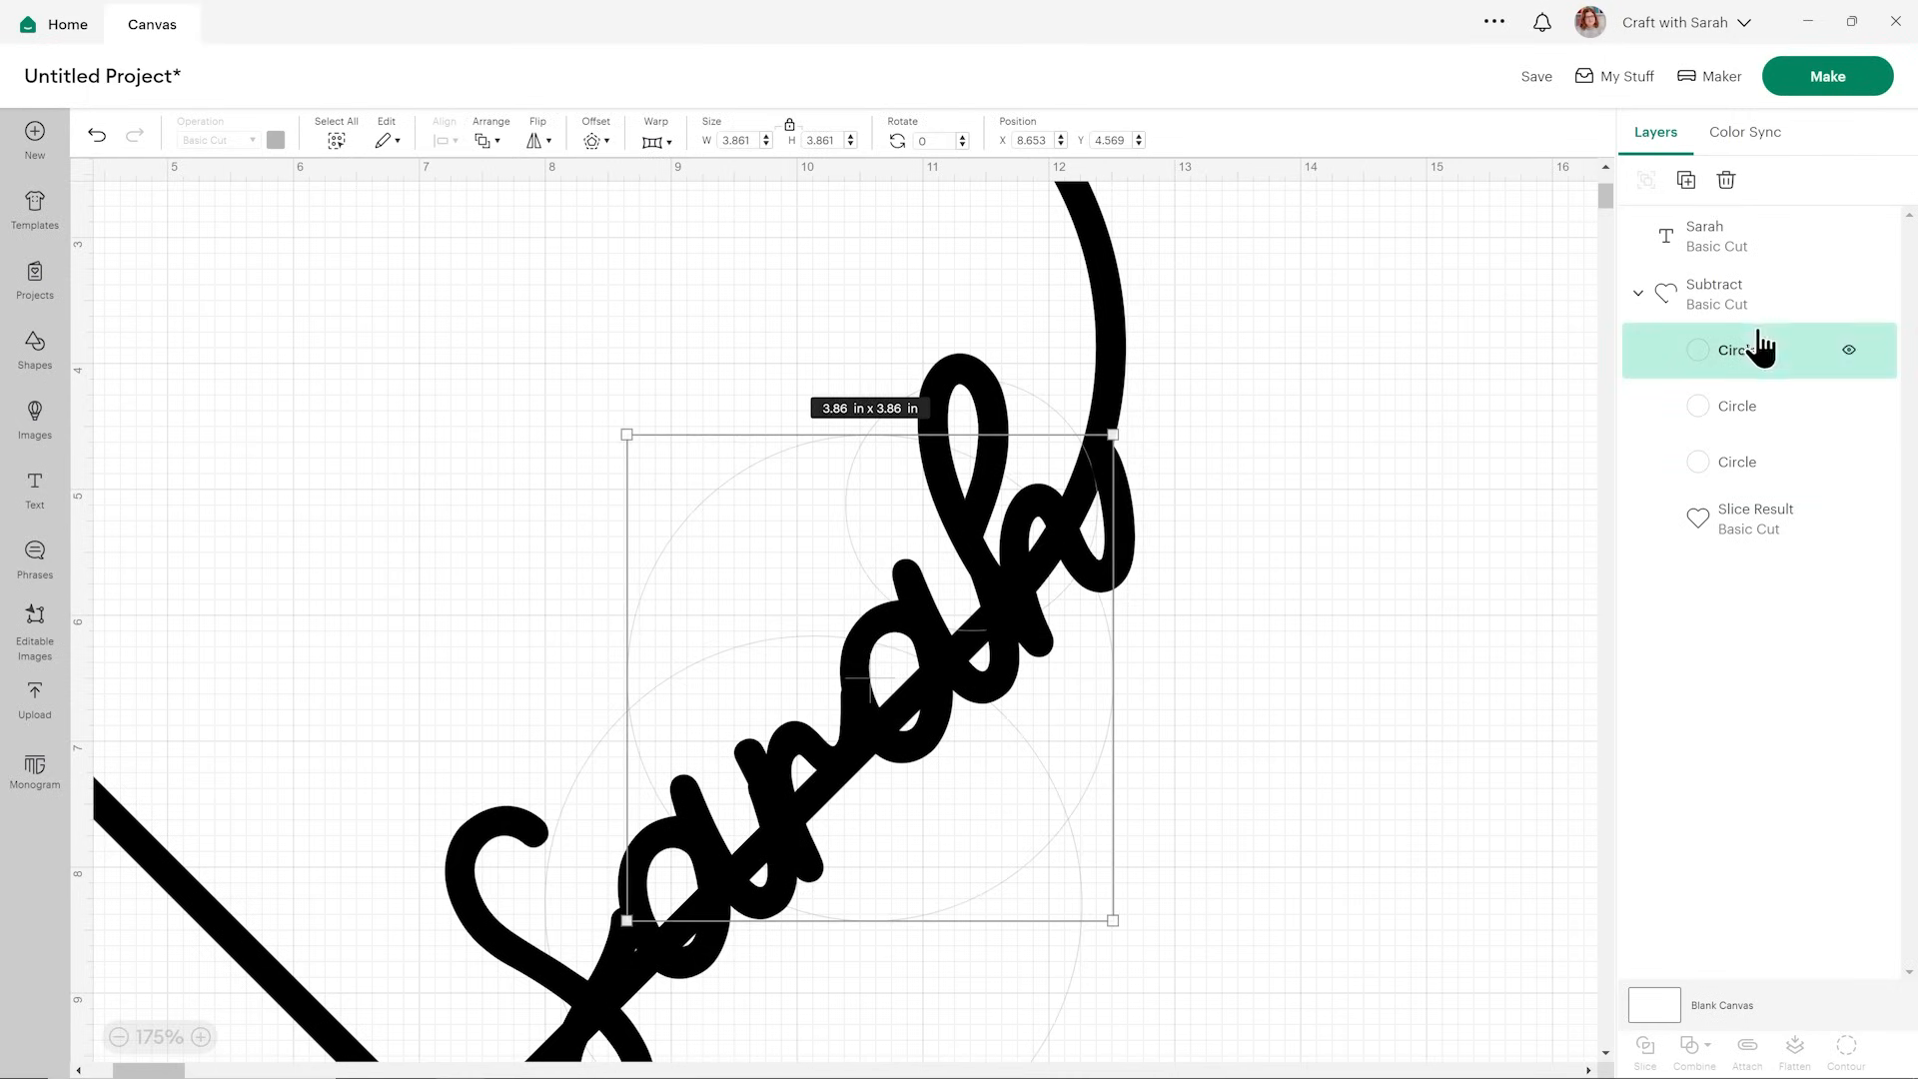
left_click(1733, 405)
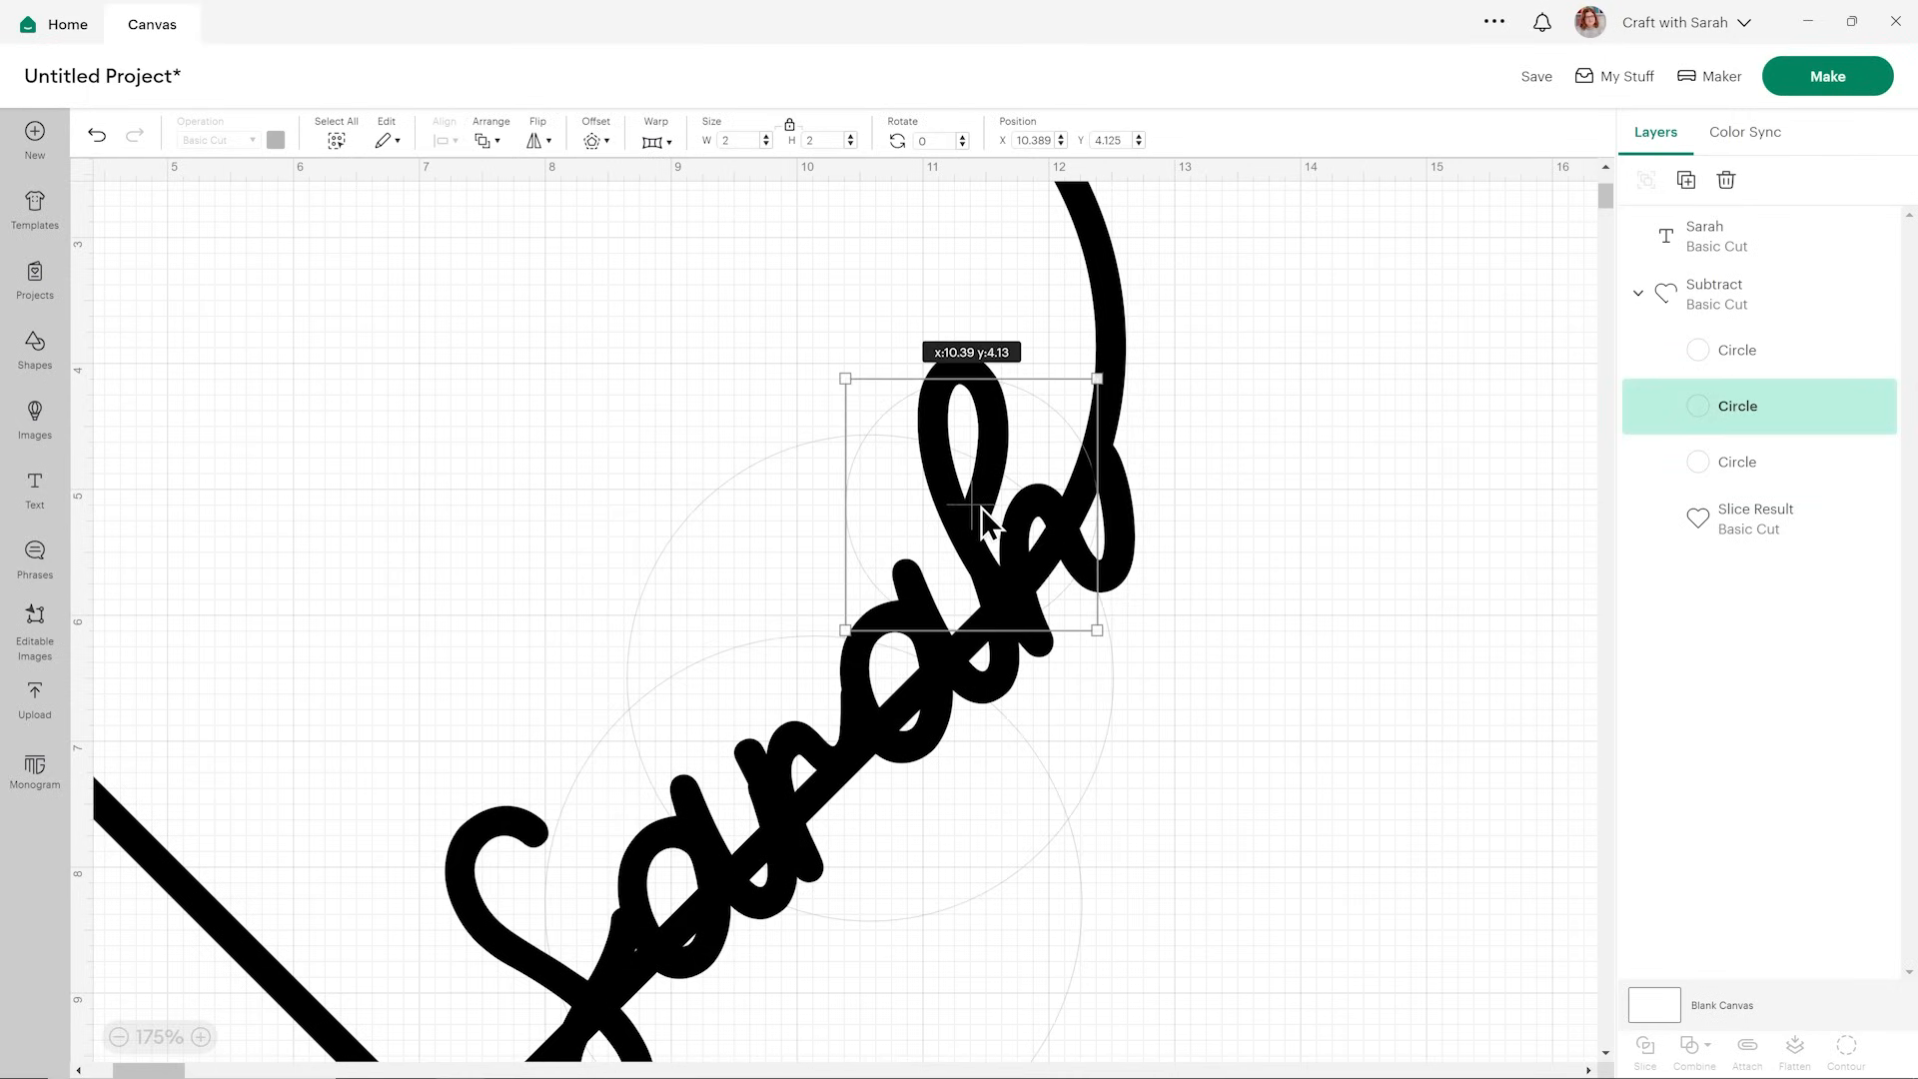
left_click(1424, 511)
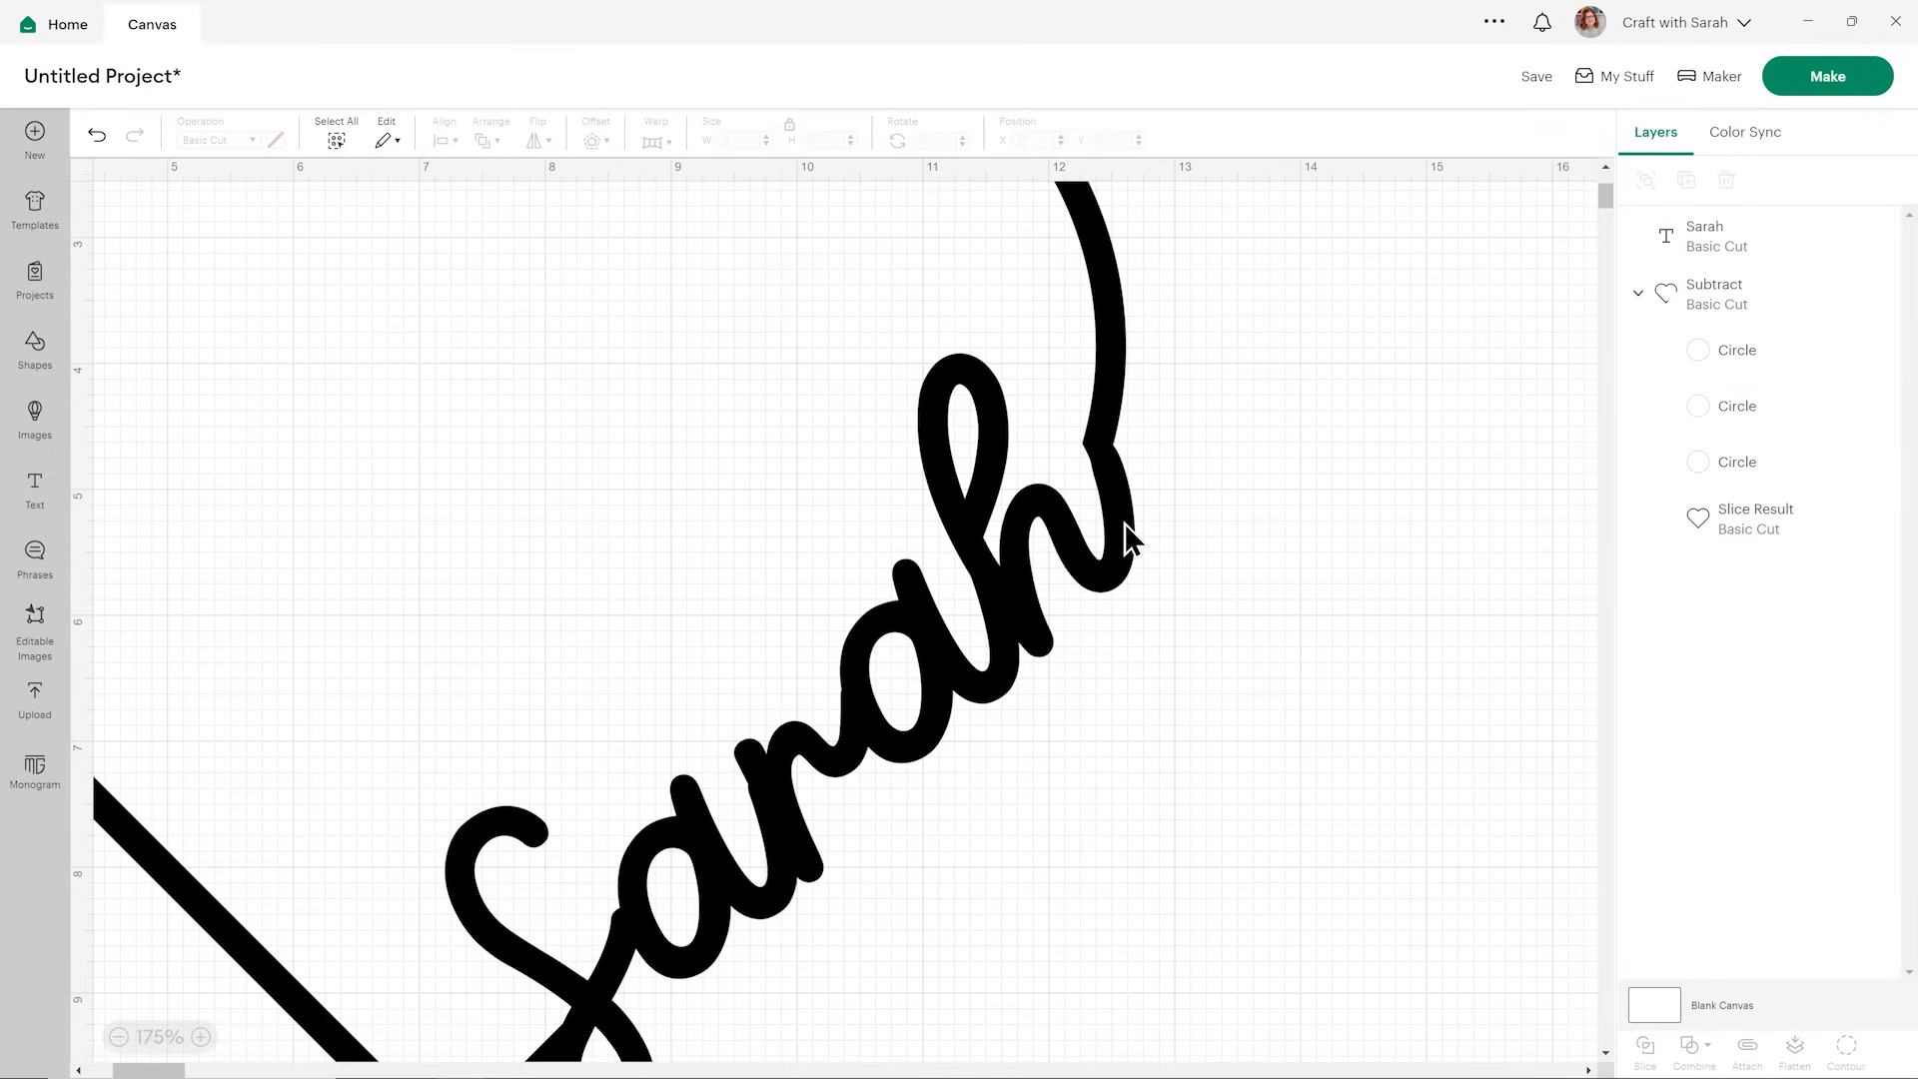
- Unite the name text and the subtracted heart outline into one shape
left_click(119, 1036)
left_click(119, 1035)
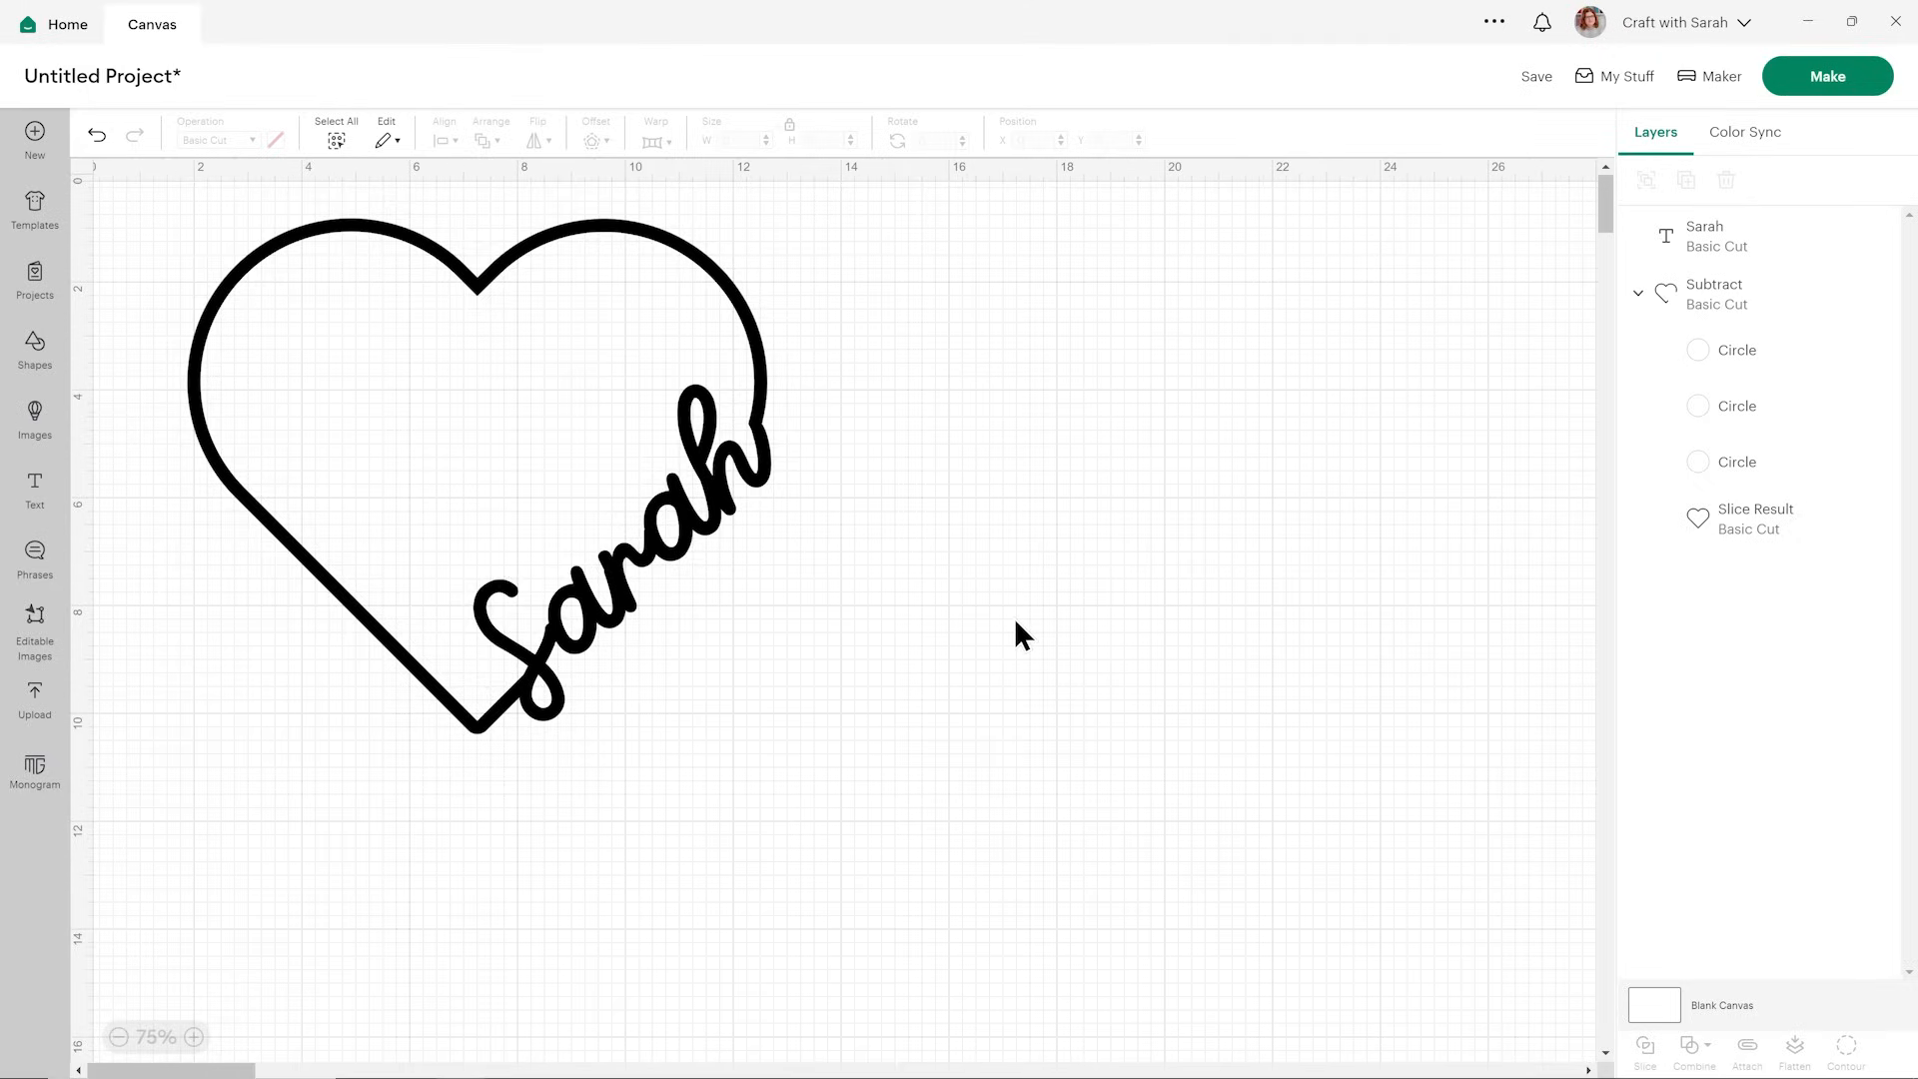
left_click_drag(972, 708, 461, 359)
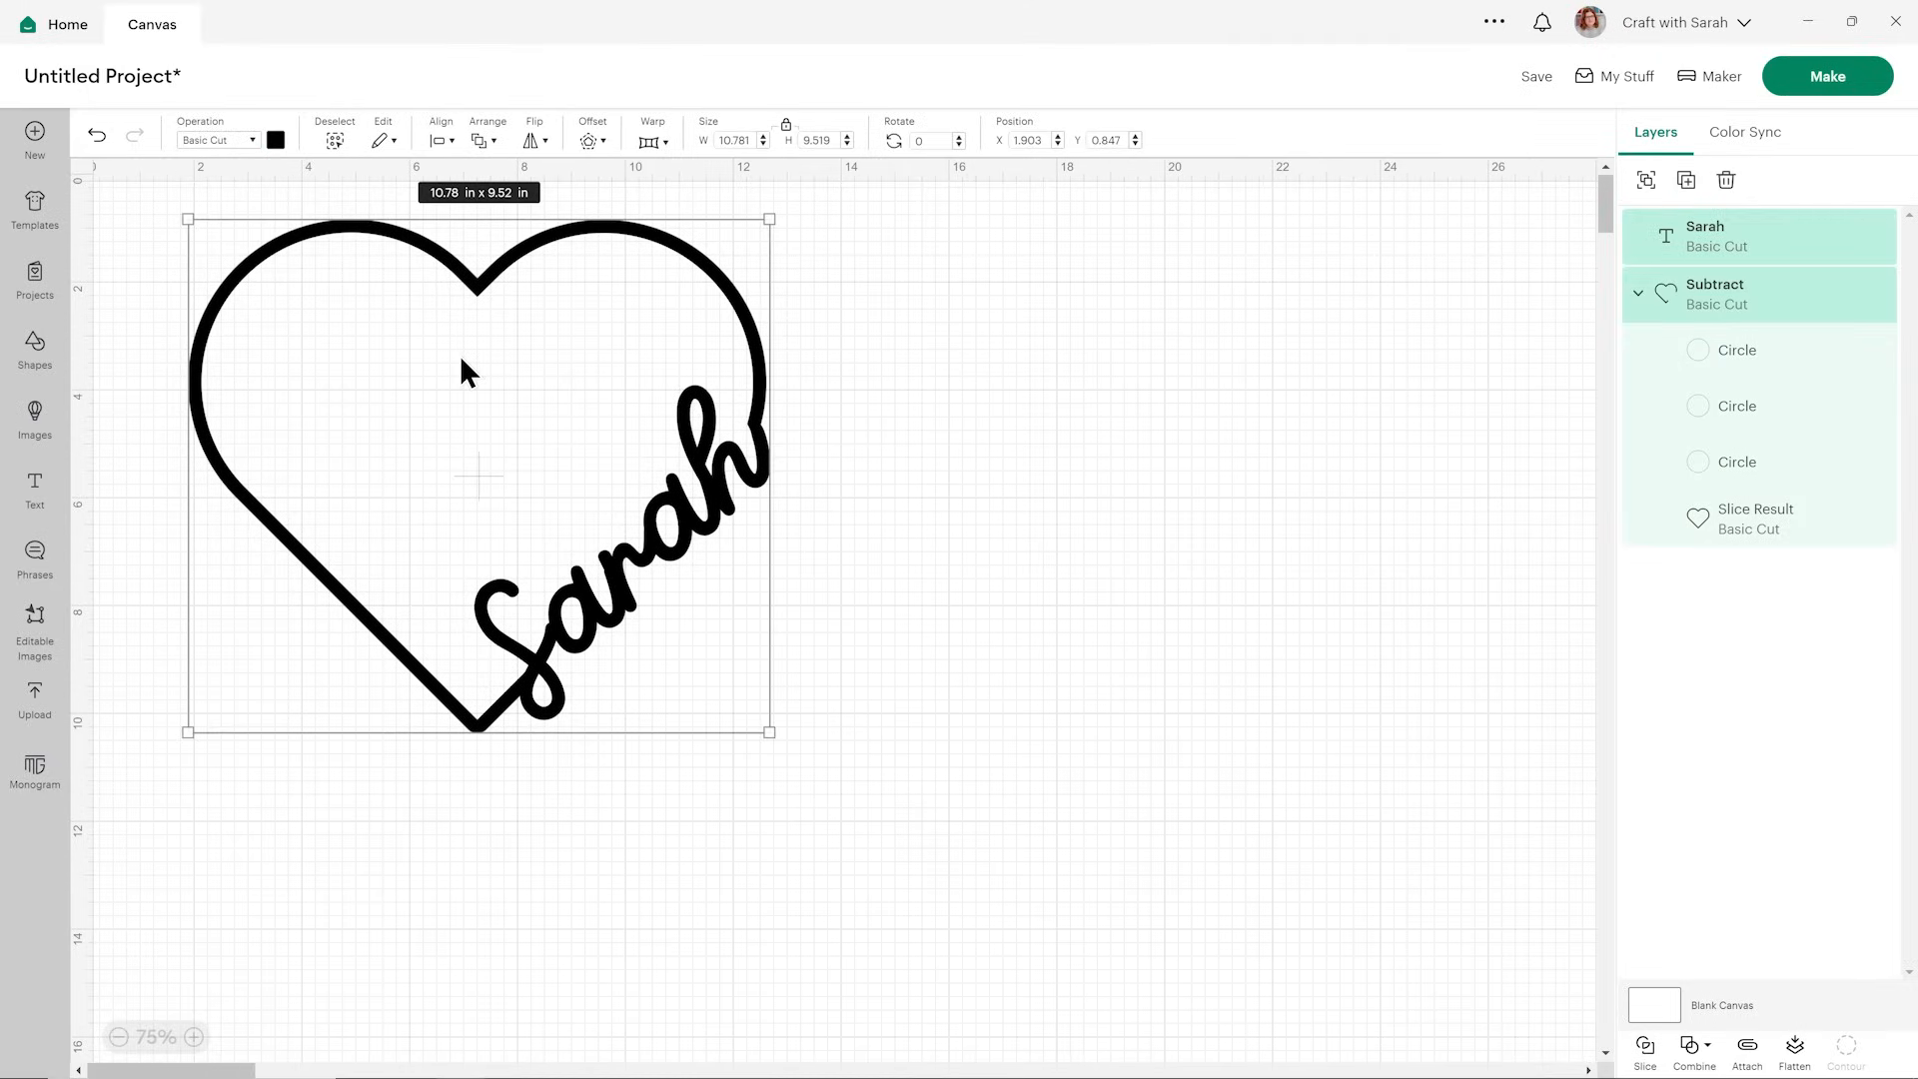
left_click(1164, 455)
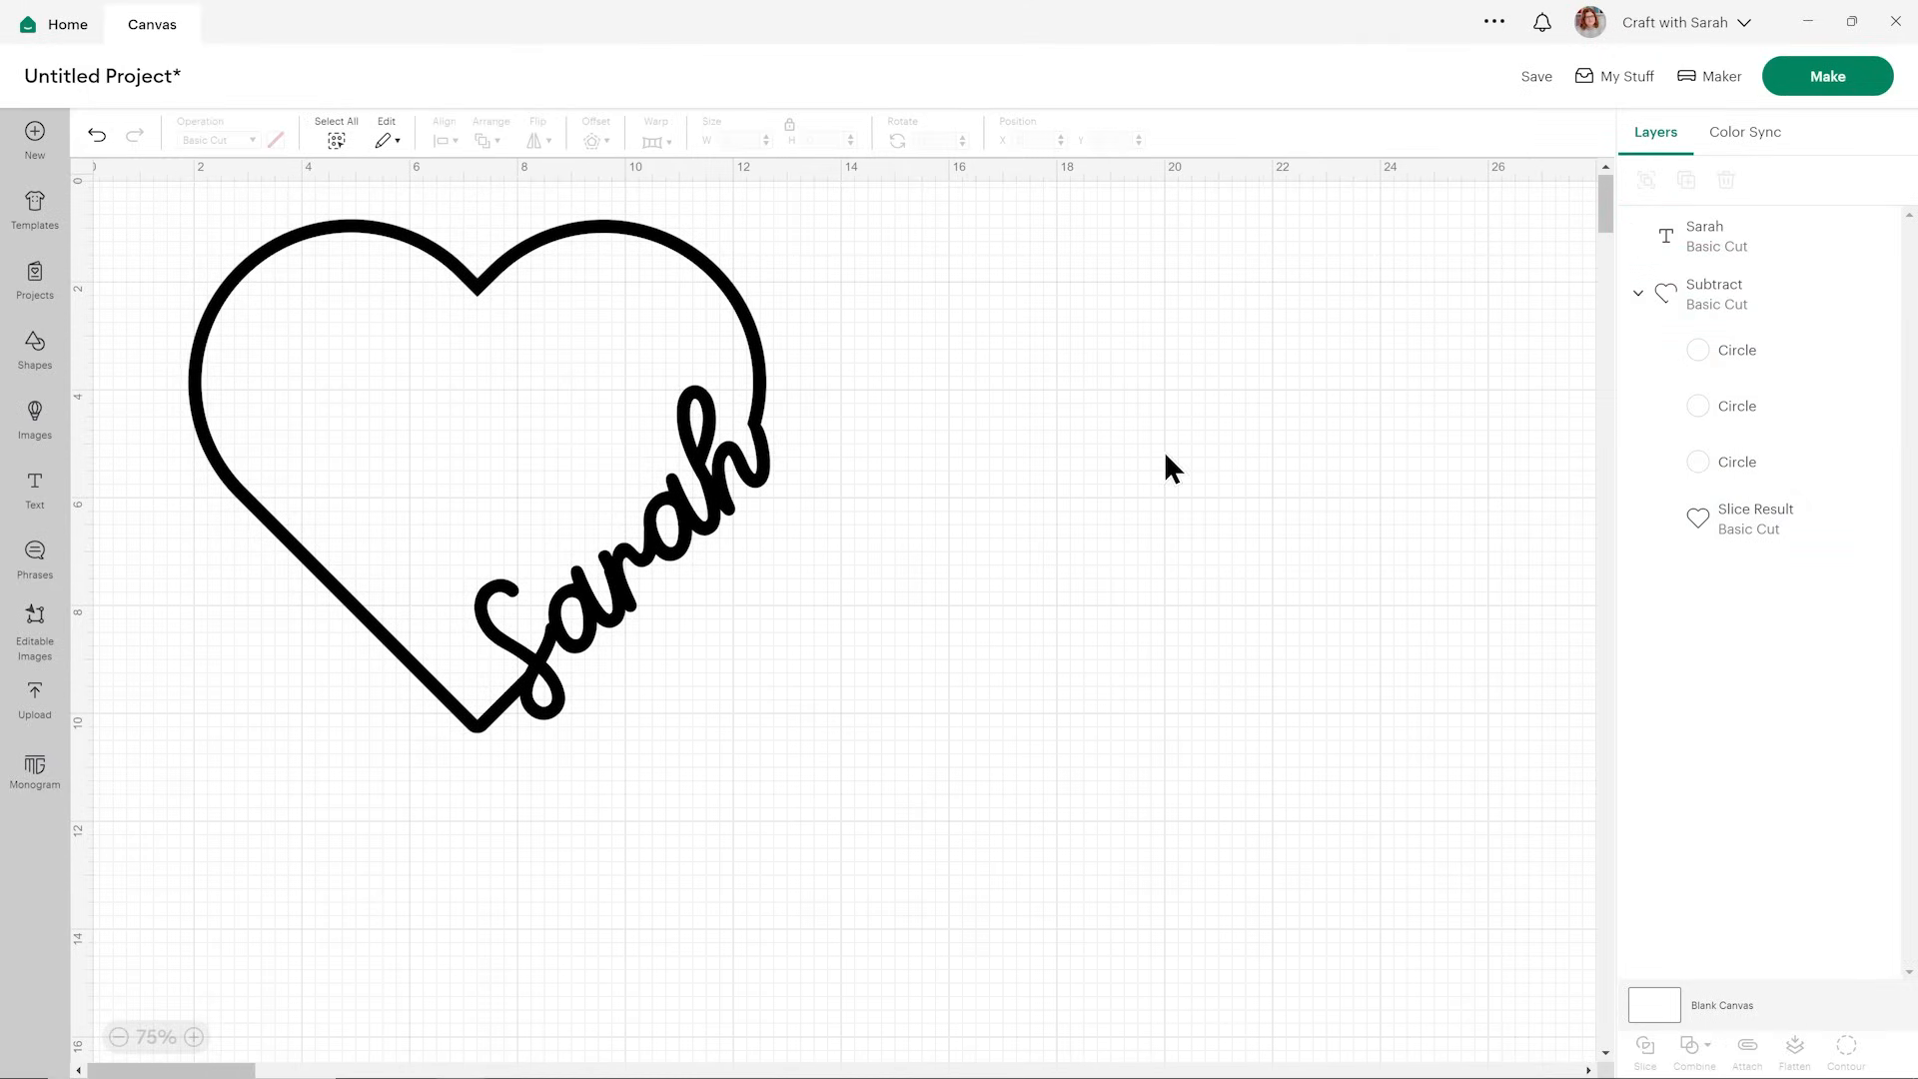
left_click(337, 142)
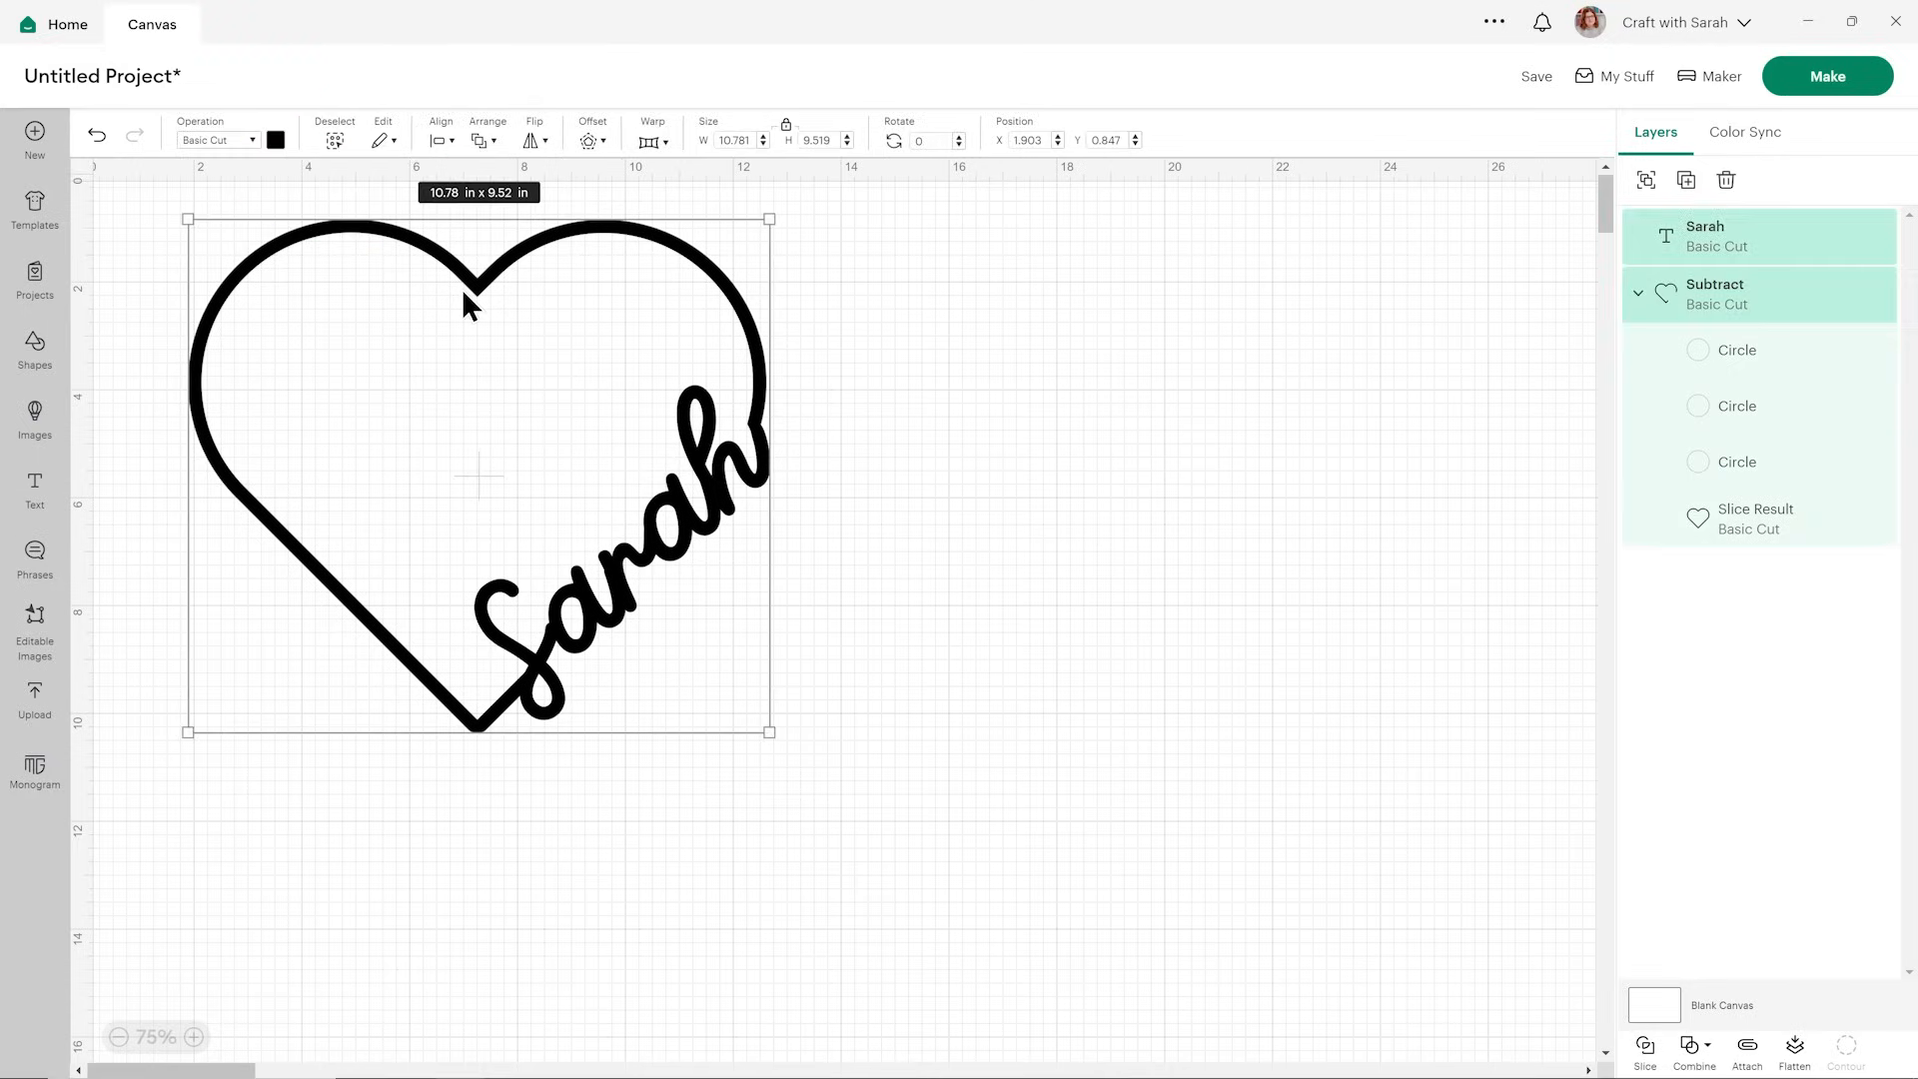
left_click(1643, 1040)
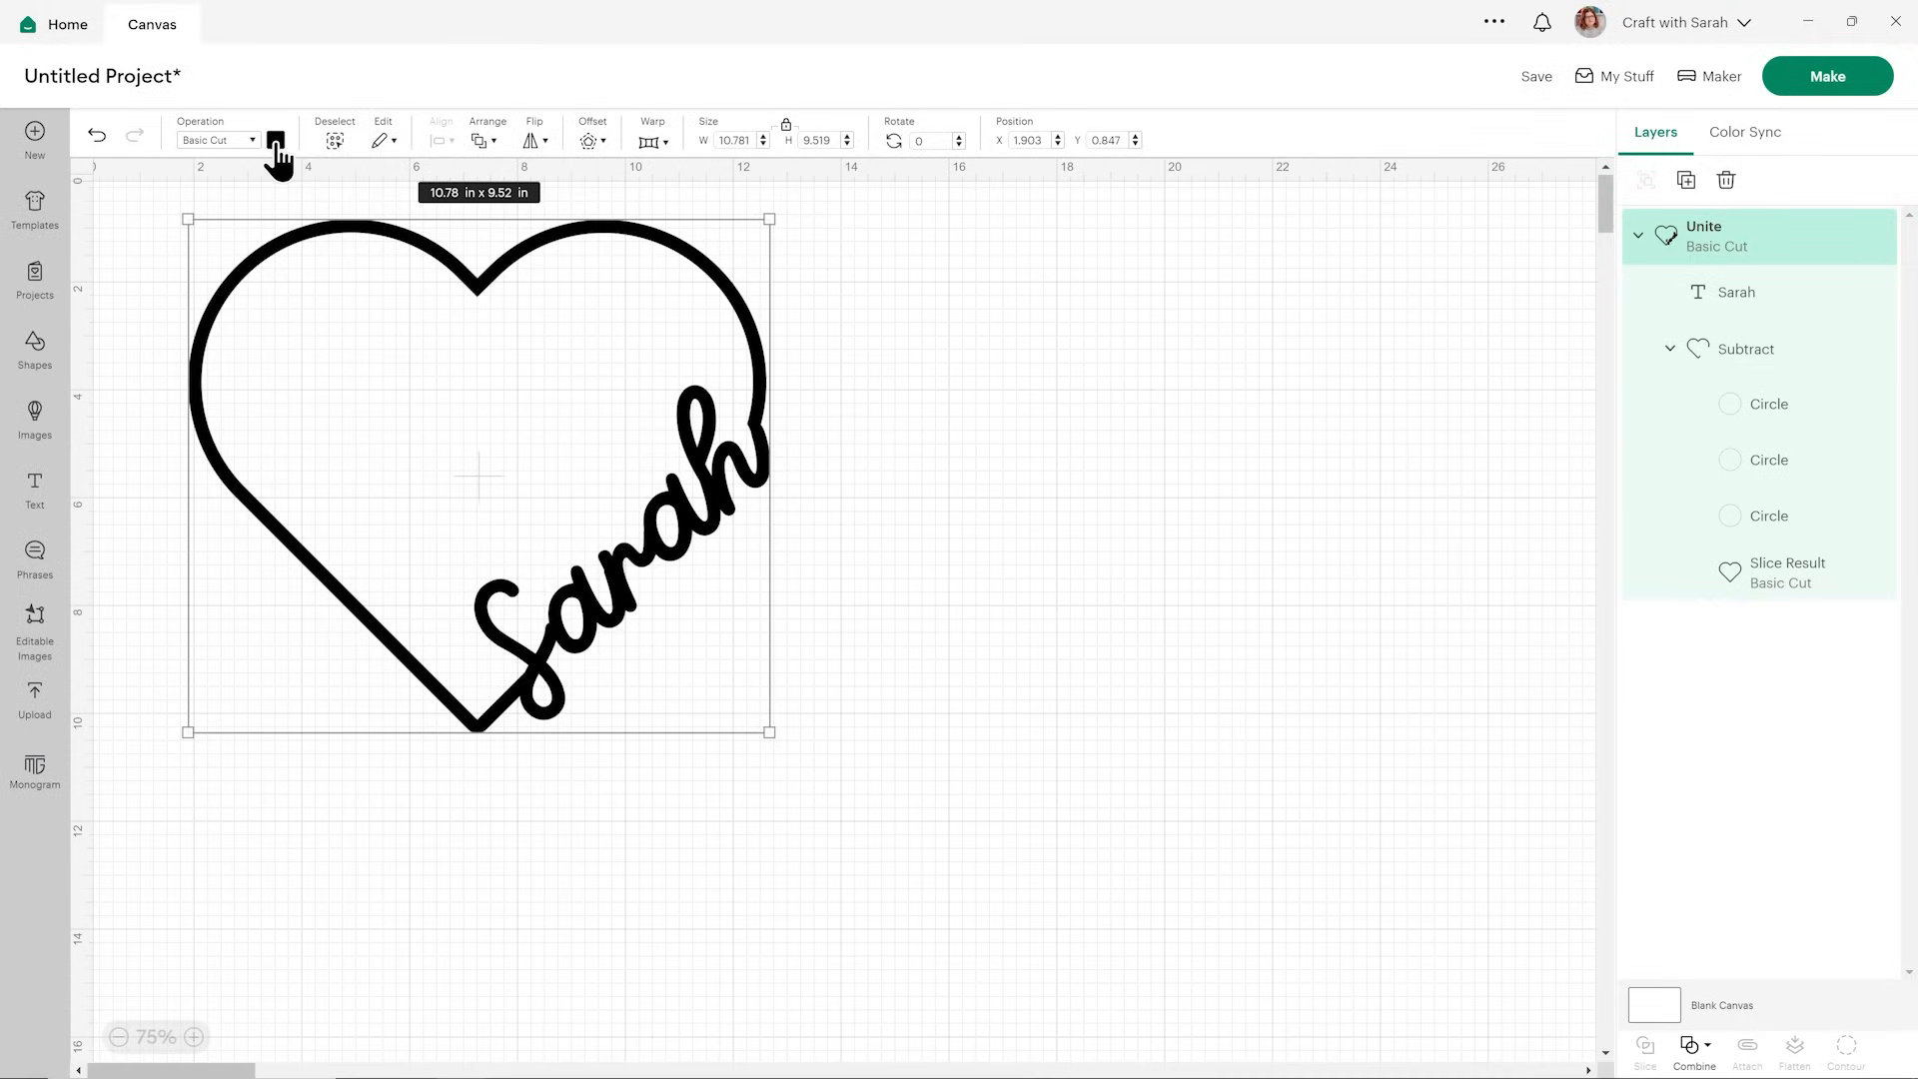
- Color the united name heart pale yellow and move it to about X 7.71, Y 3.12 on the canvas
left_click(275, 140)
left_click(428, 262)
left_click_drag(663, 476, 763, 512)
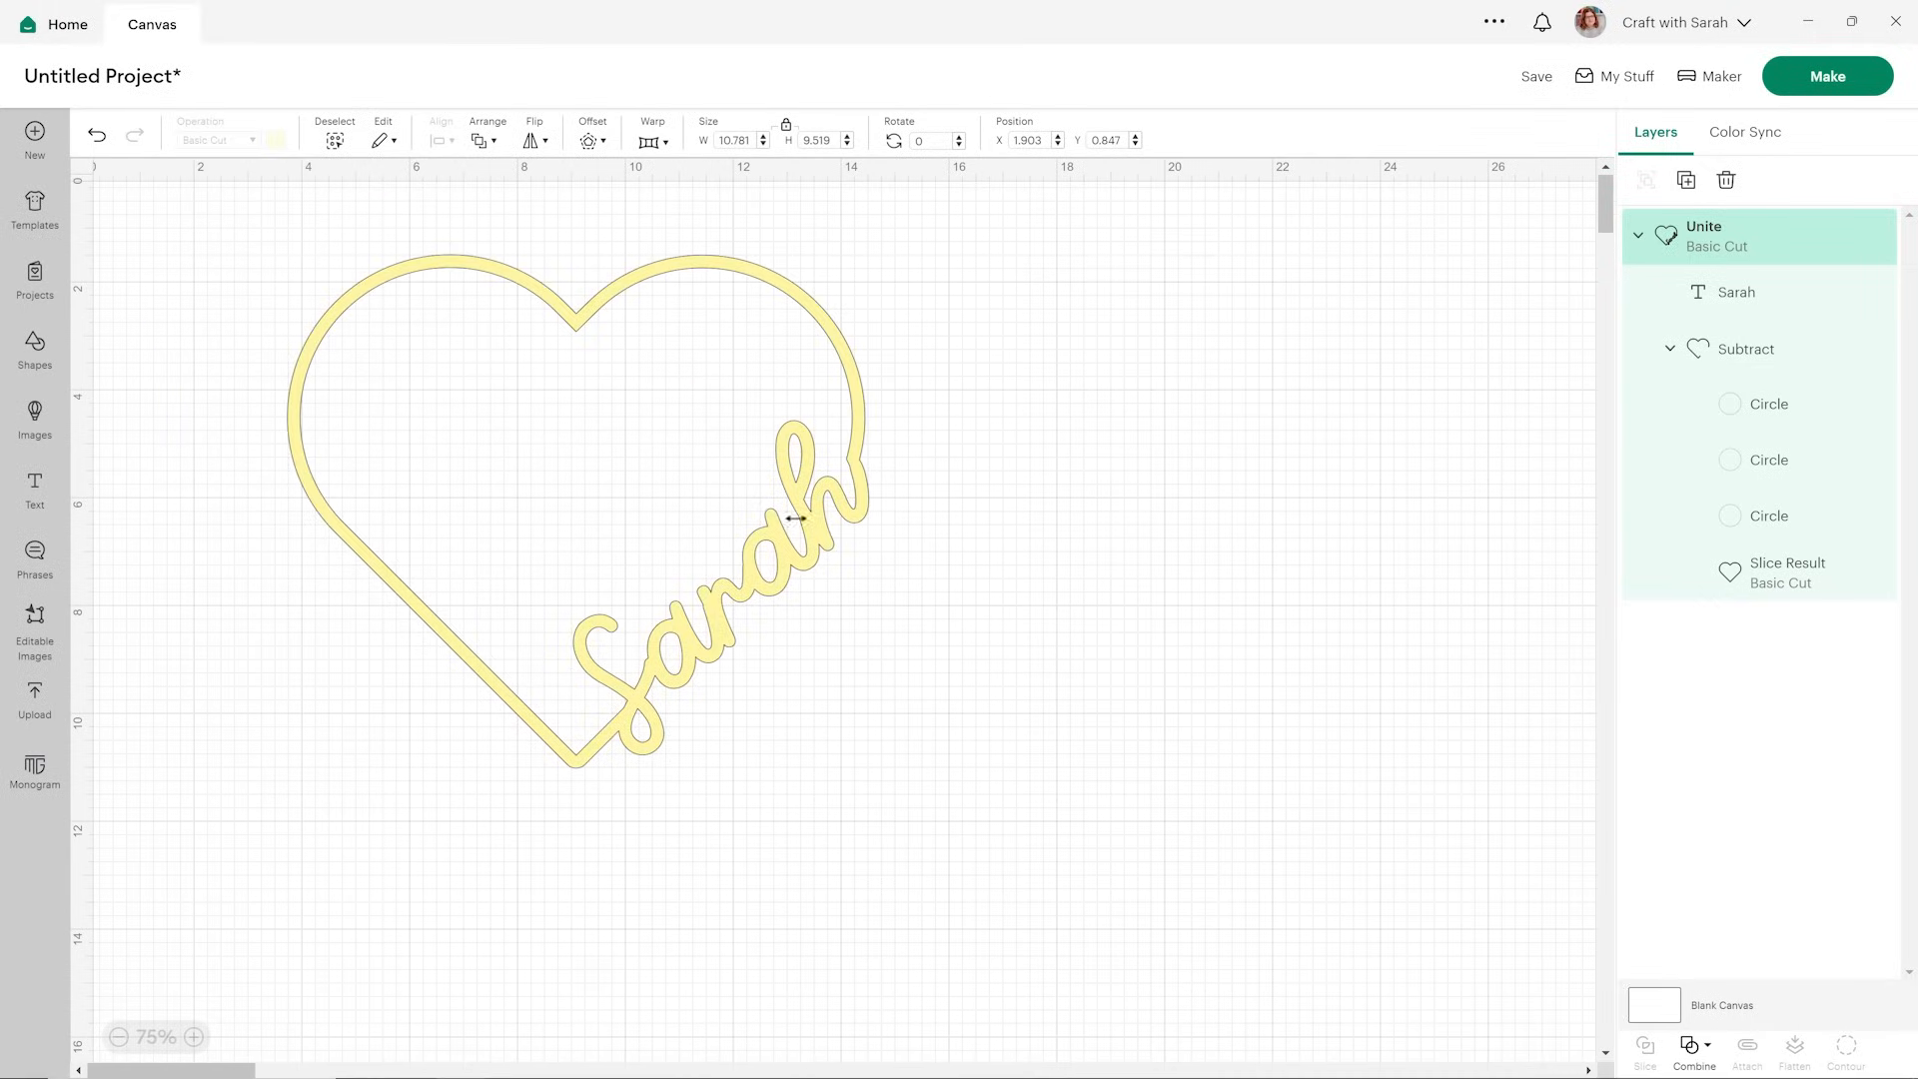
left_click(1019, 564)
left_click(192, 1036)
left_click(192, 1036)
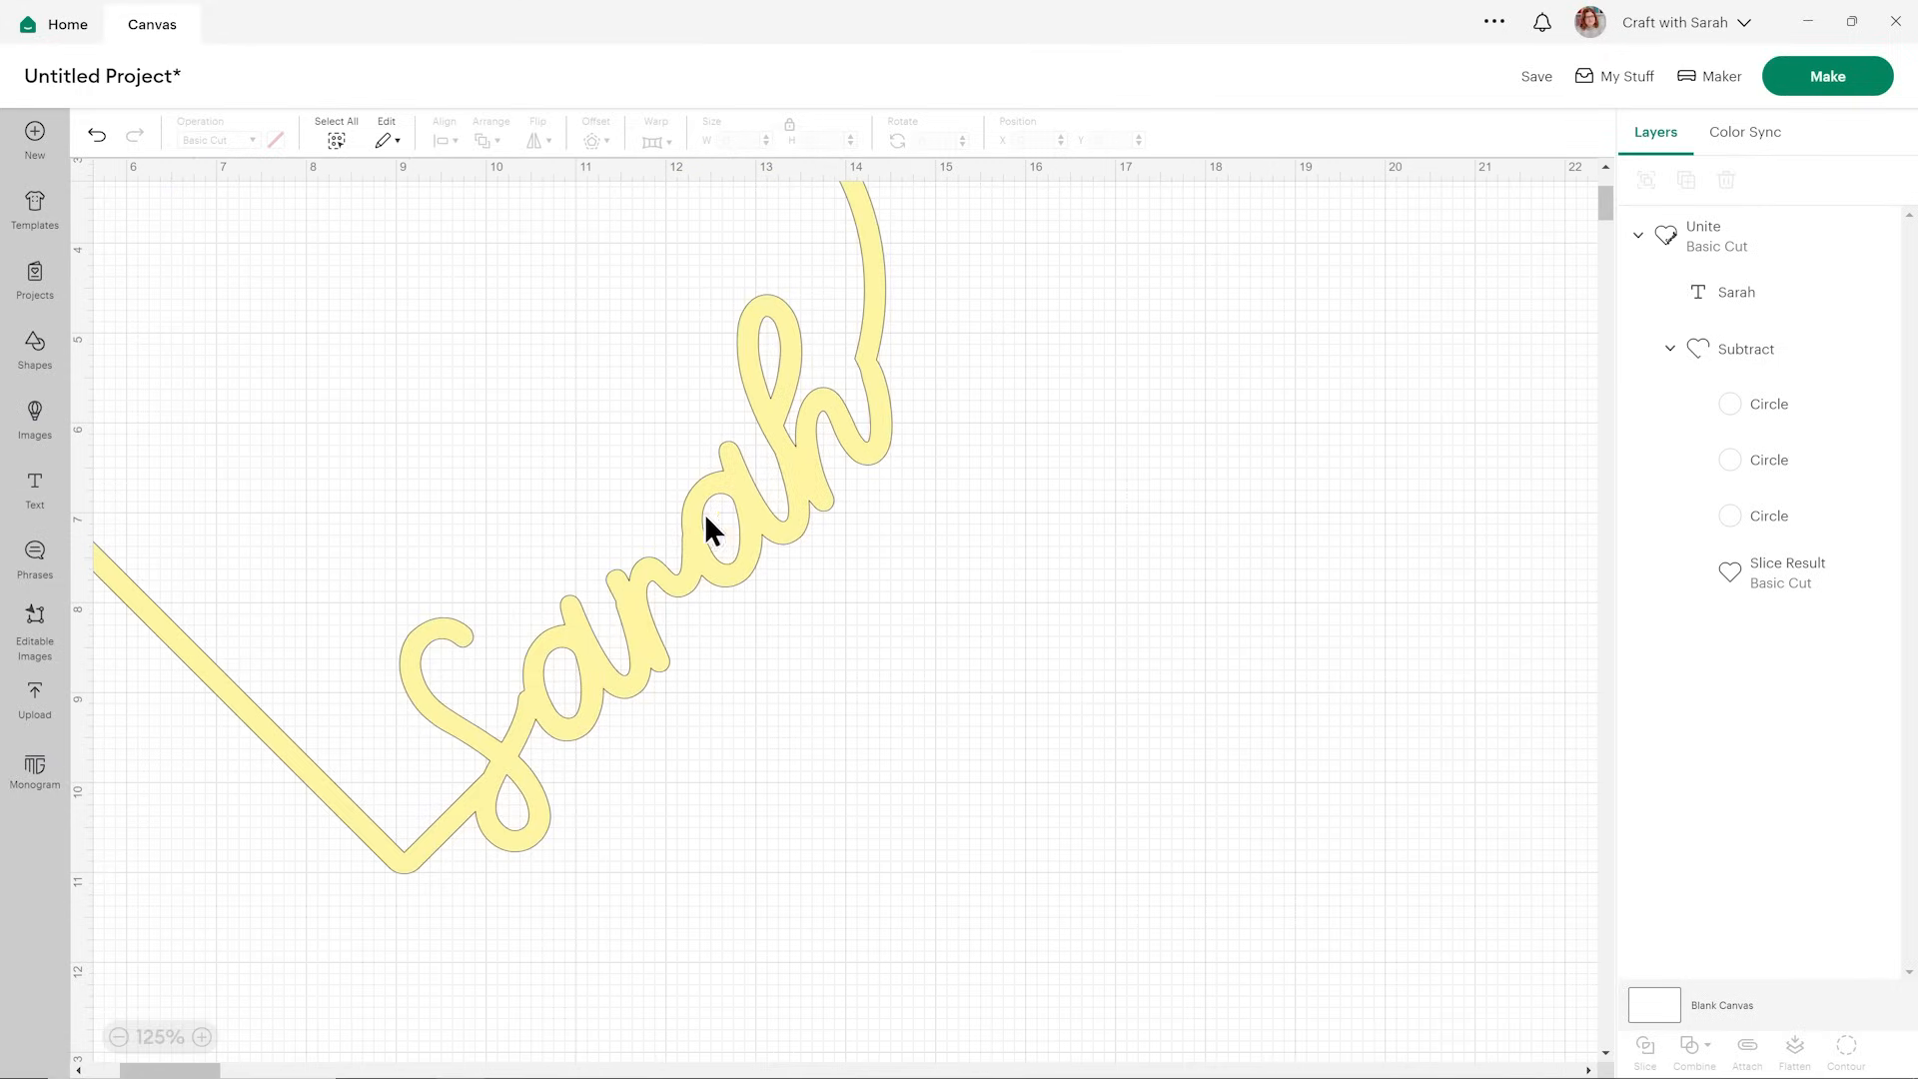
left_click_drag(721, 530, 1087, 681)
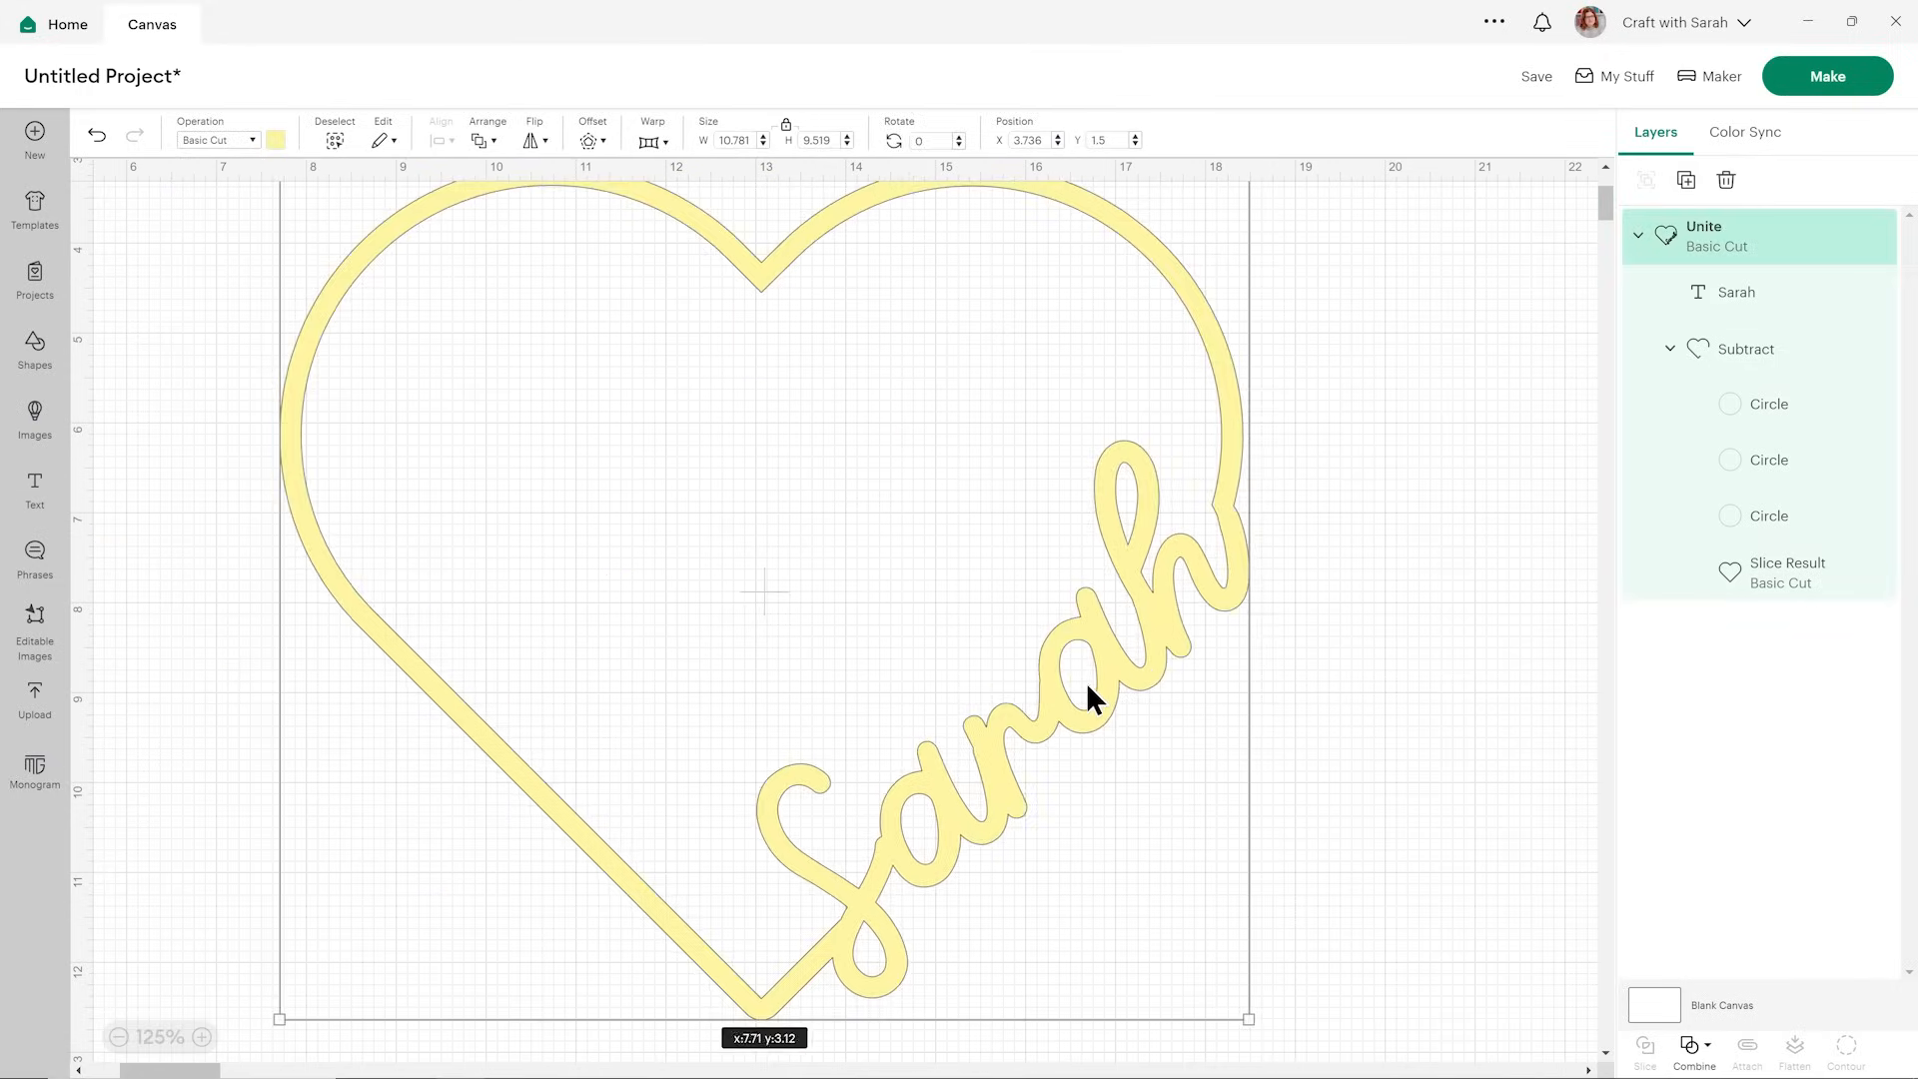
left_click(1353, 611)
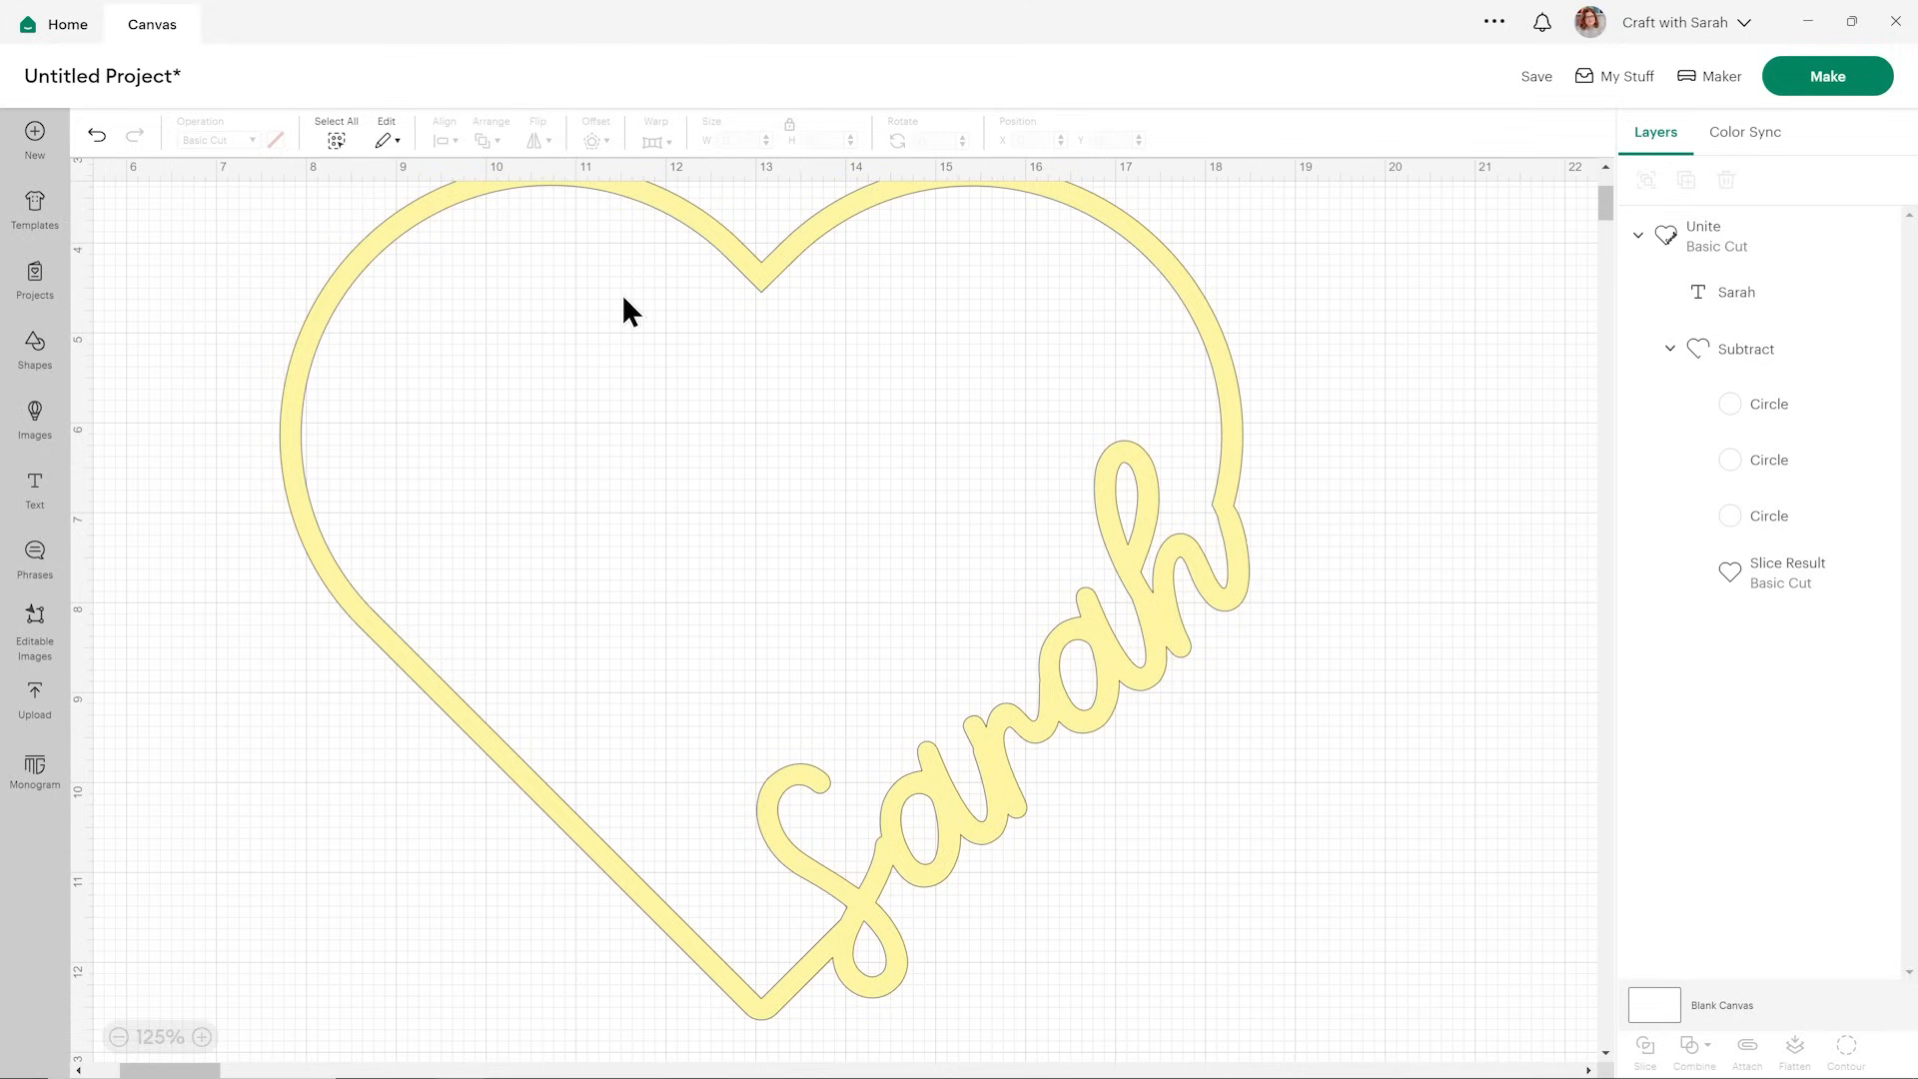
- Preview the united design on the cutting mat and return to the canvas
left_click(1820, 79)
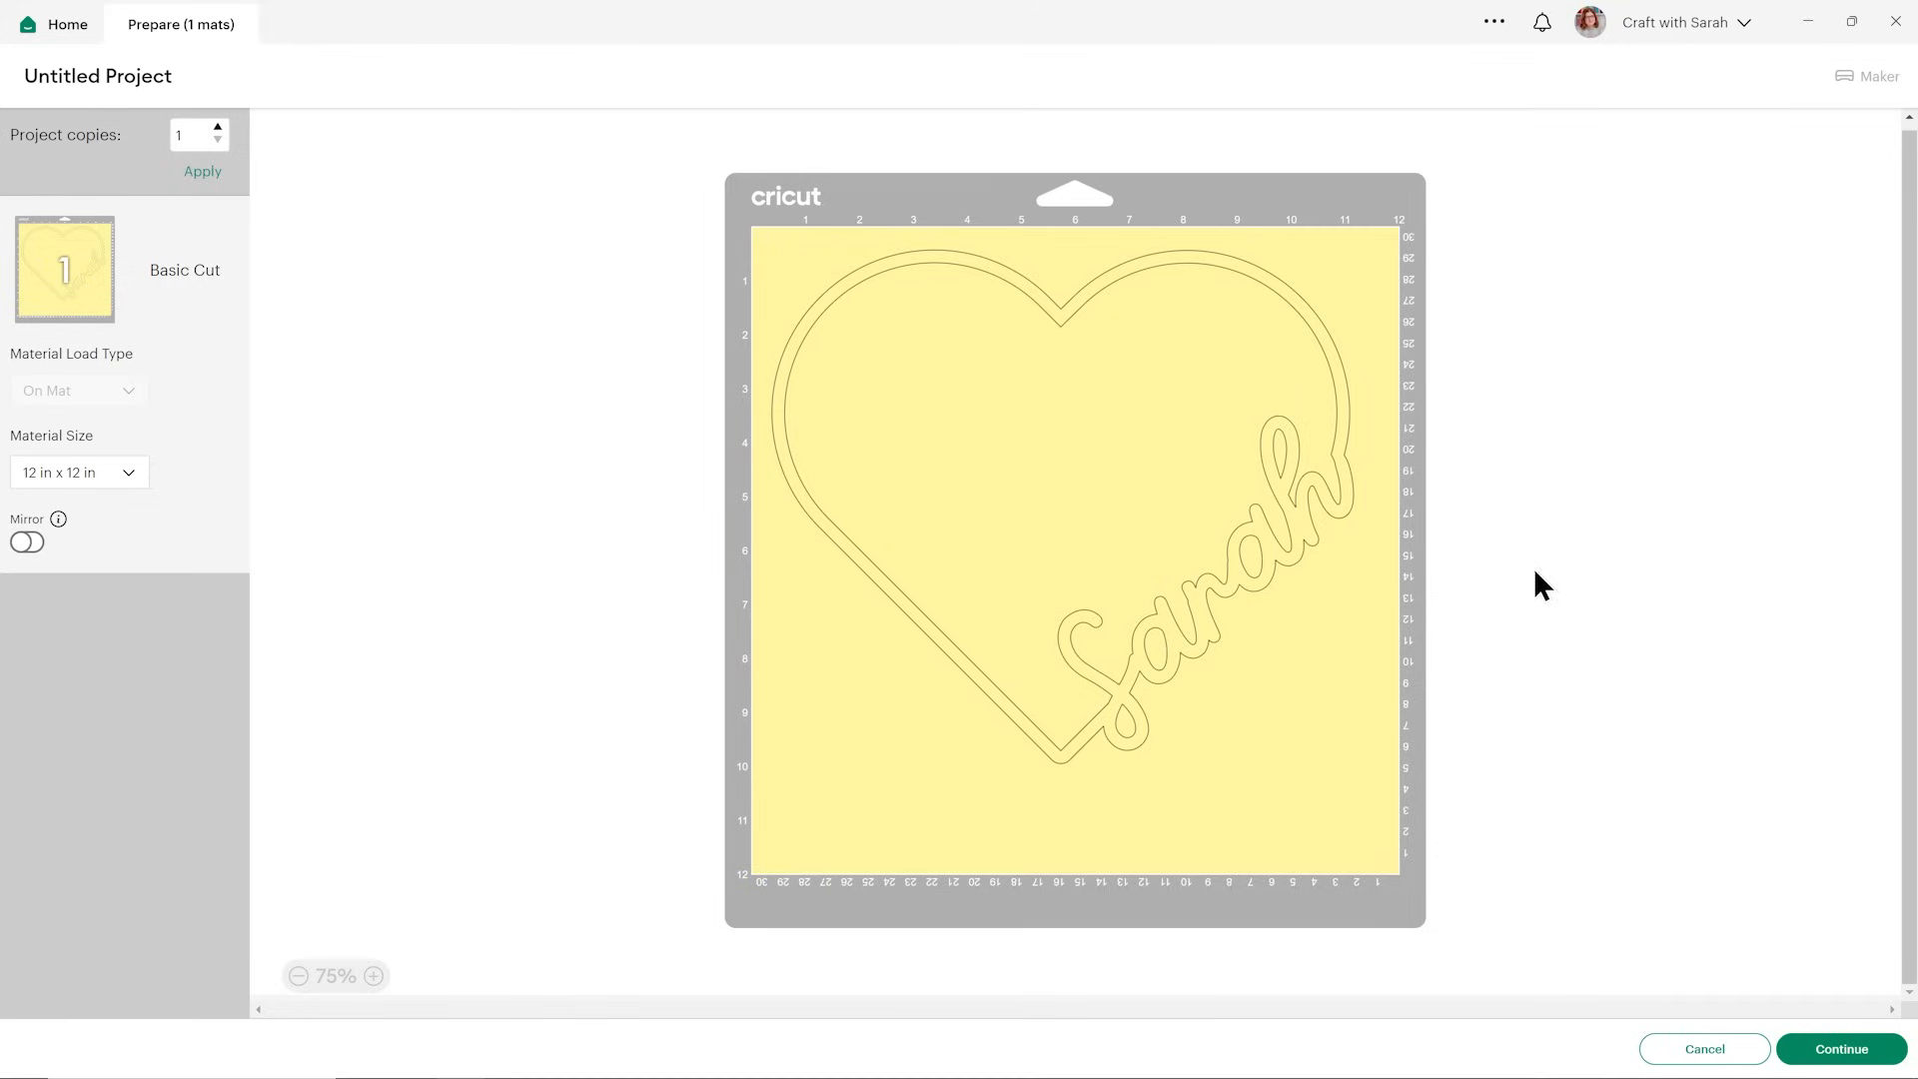
left_click(1681, 1049)
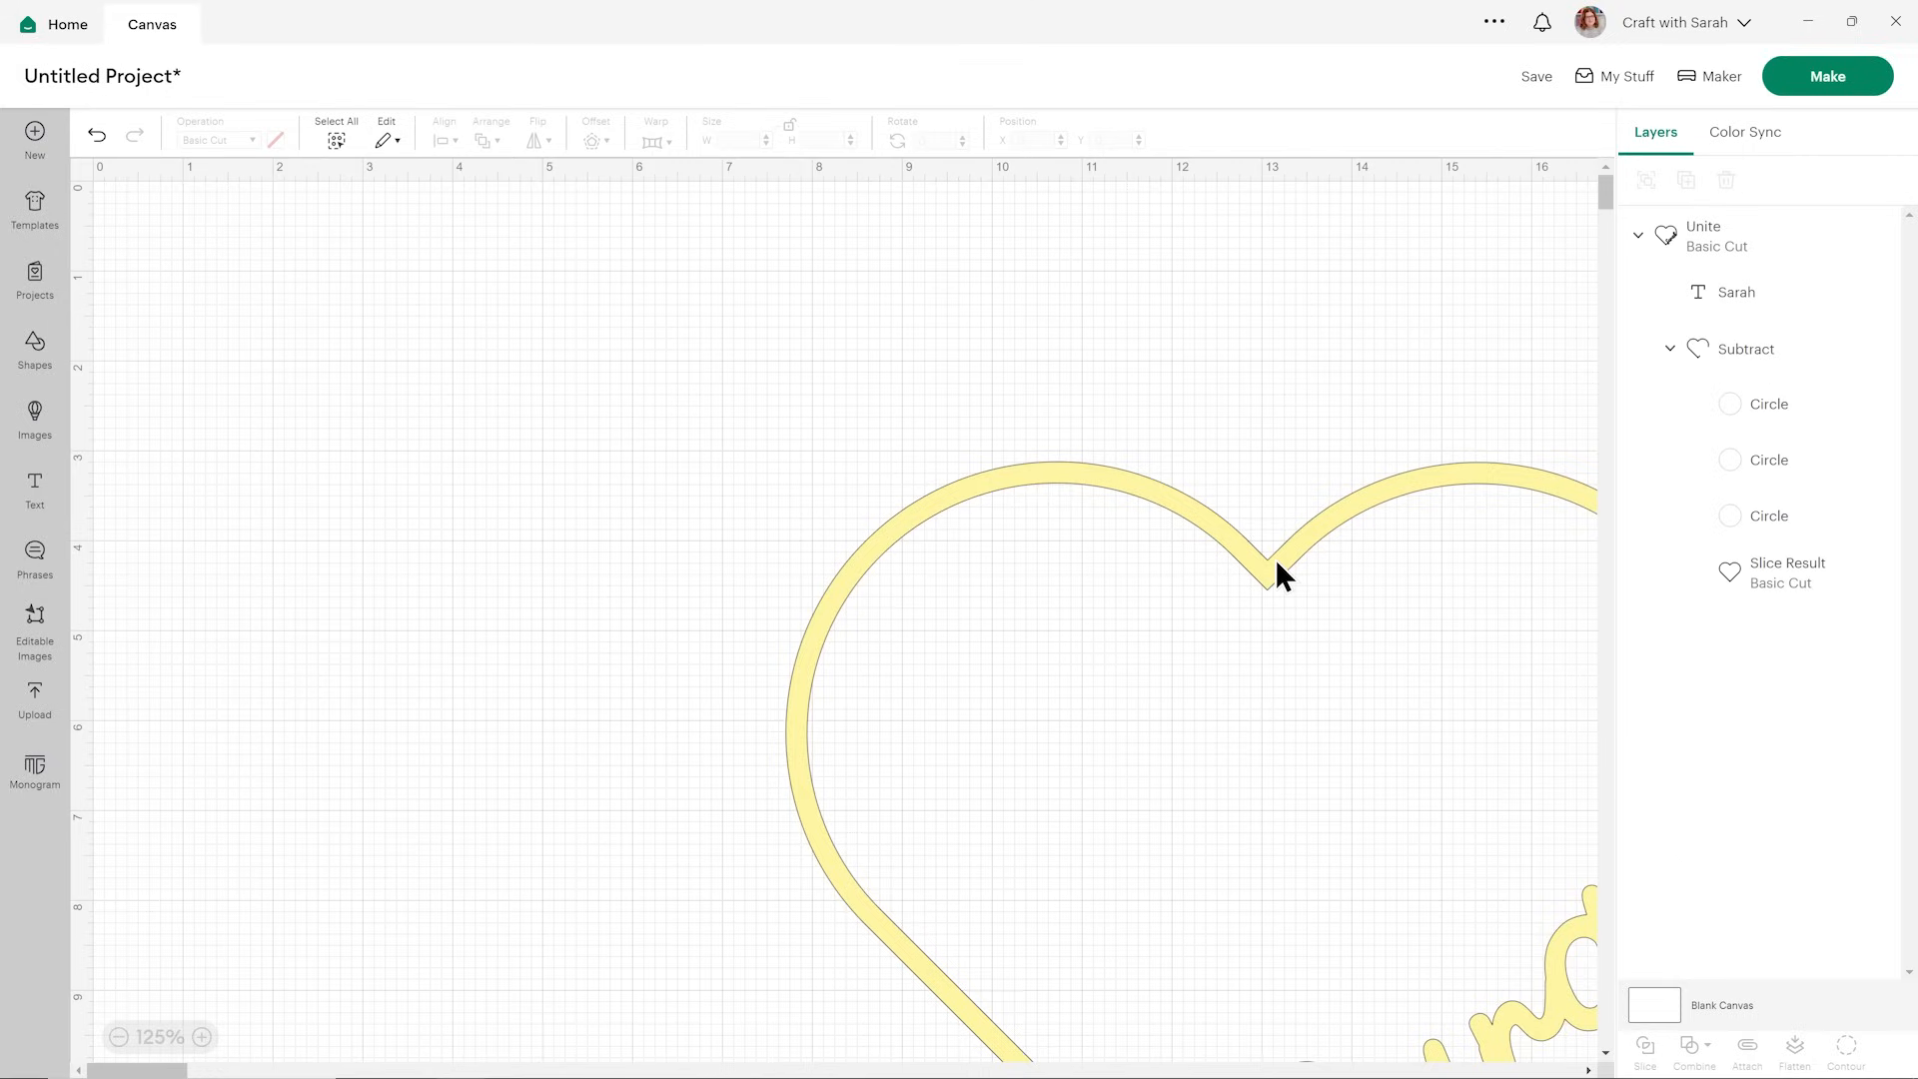
- Shrink the name heart to about 7.05 × 6.22 in and move it to about X 0.68, Y 0.53
left_click(117, 1039)
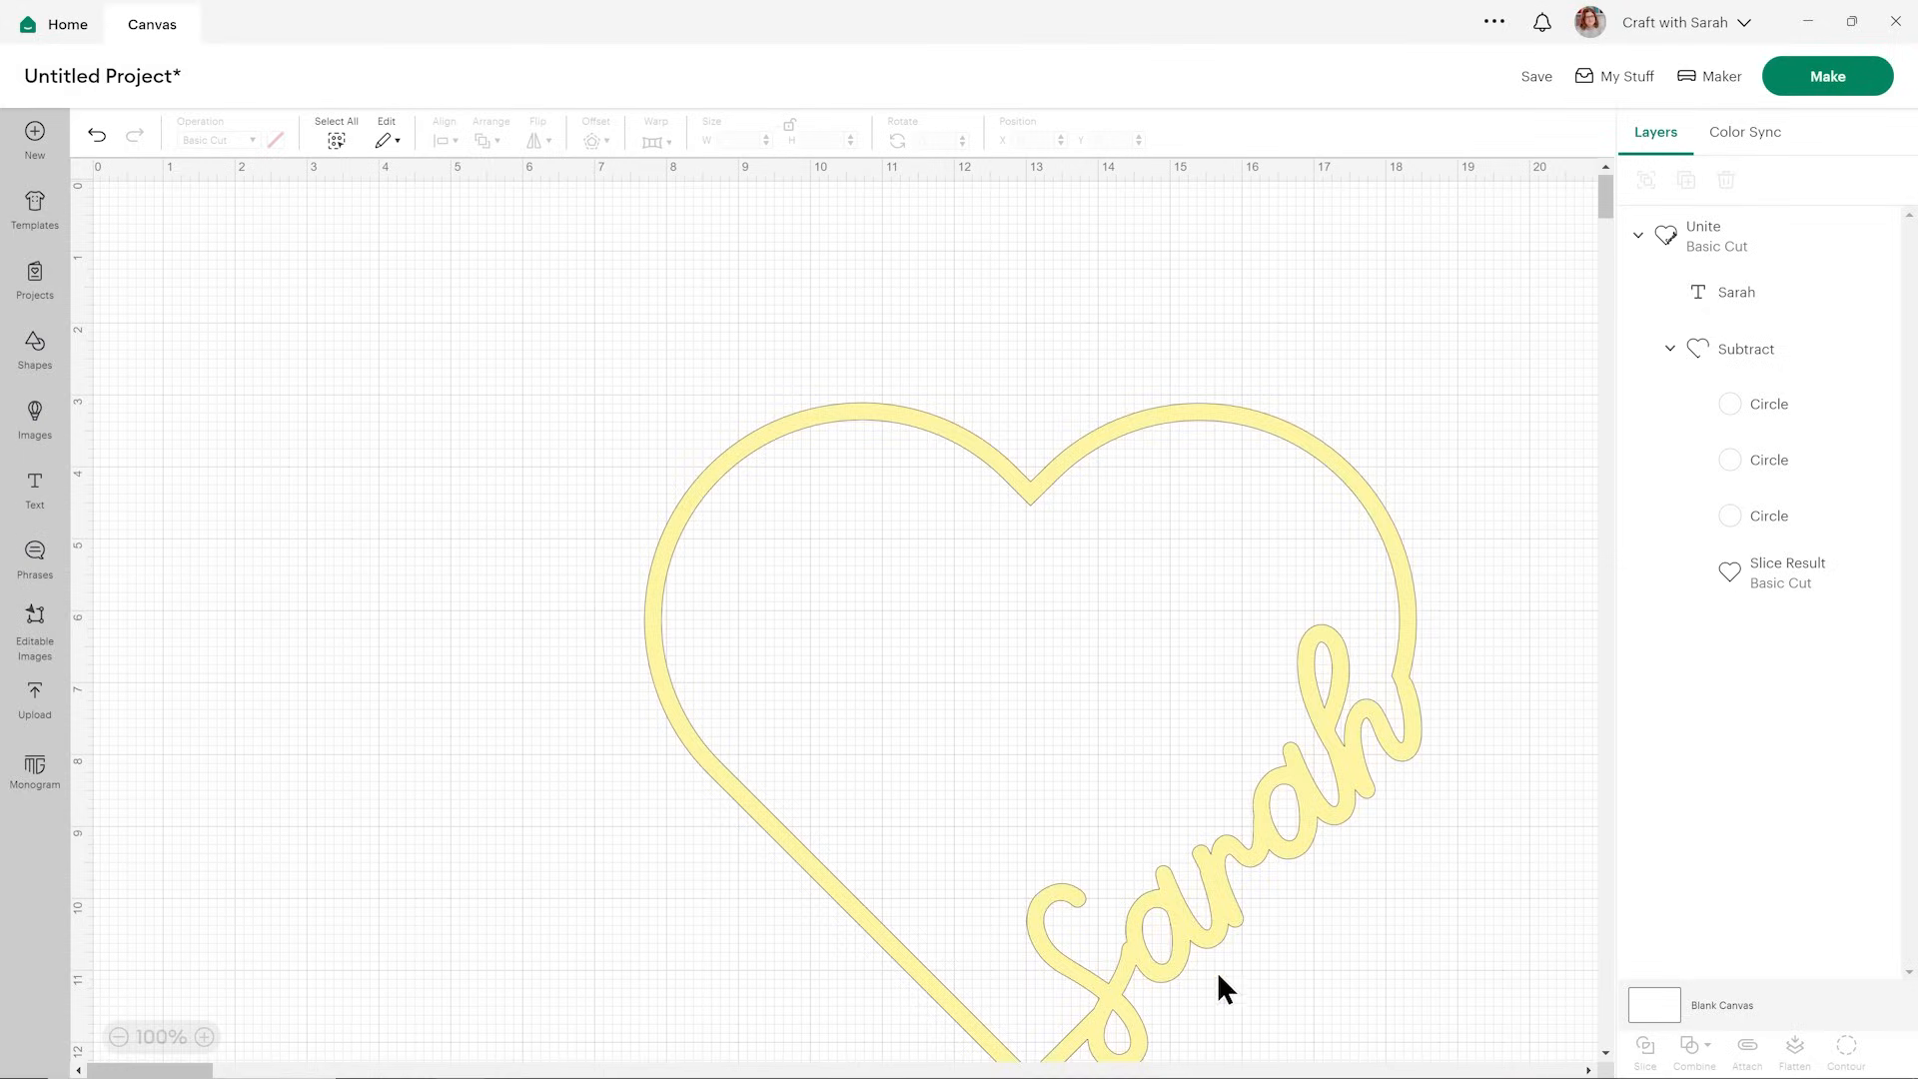
left_click_drag(1206, 937, 696, 756)
left_click_drag(909, 906, 645, 661)
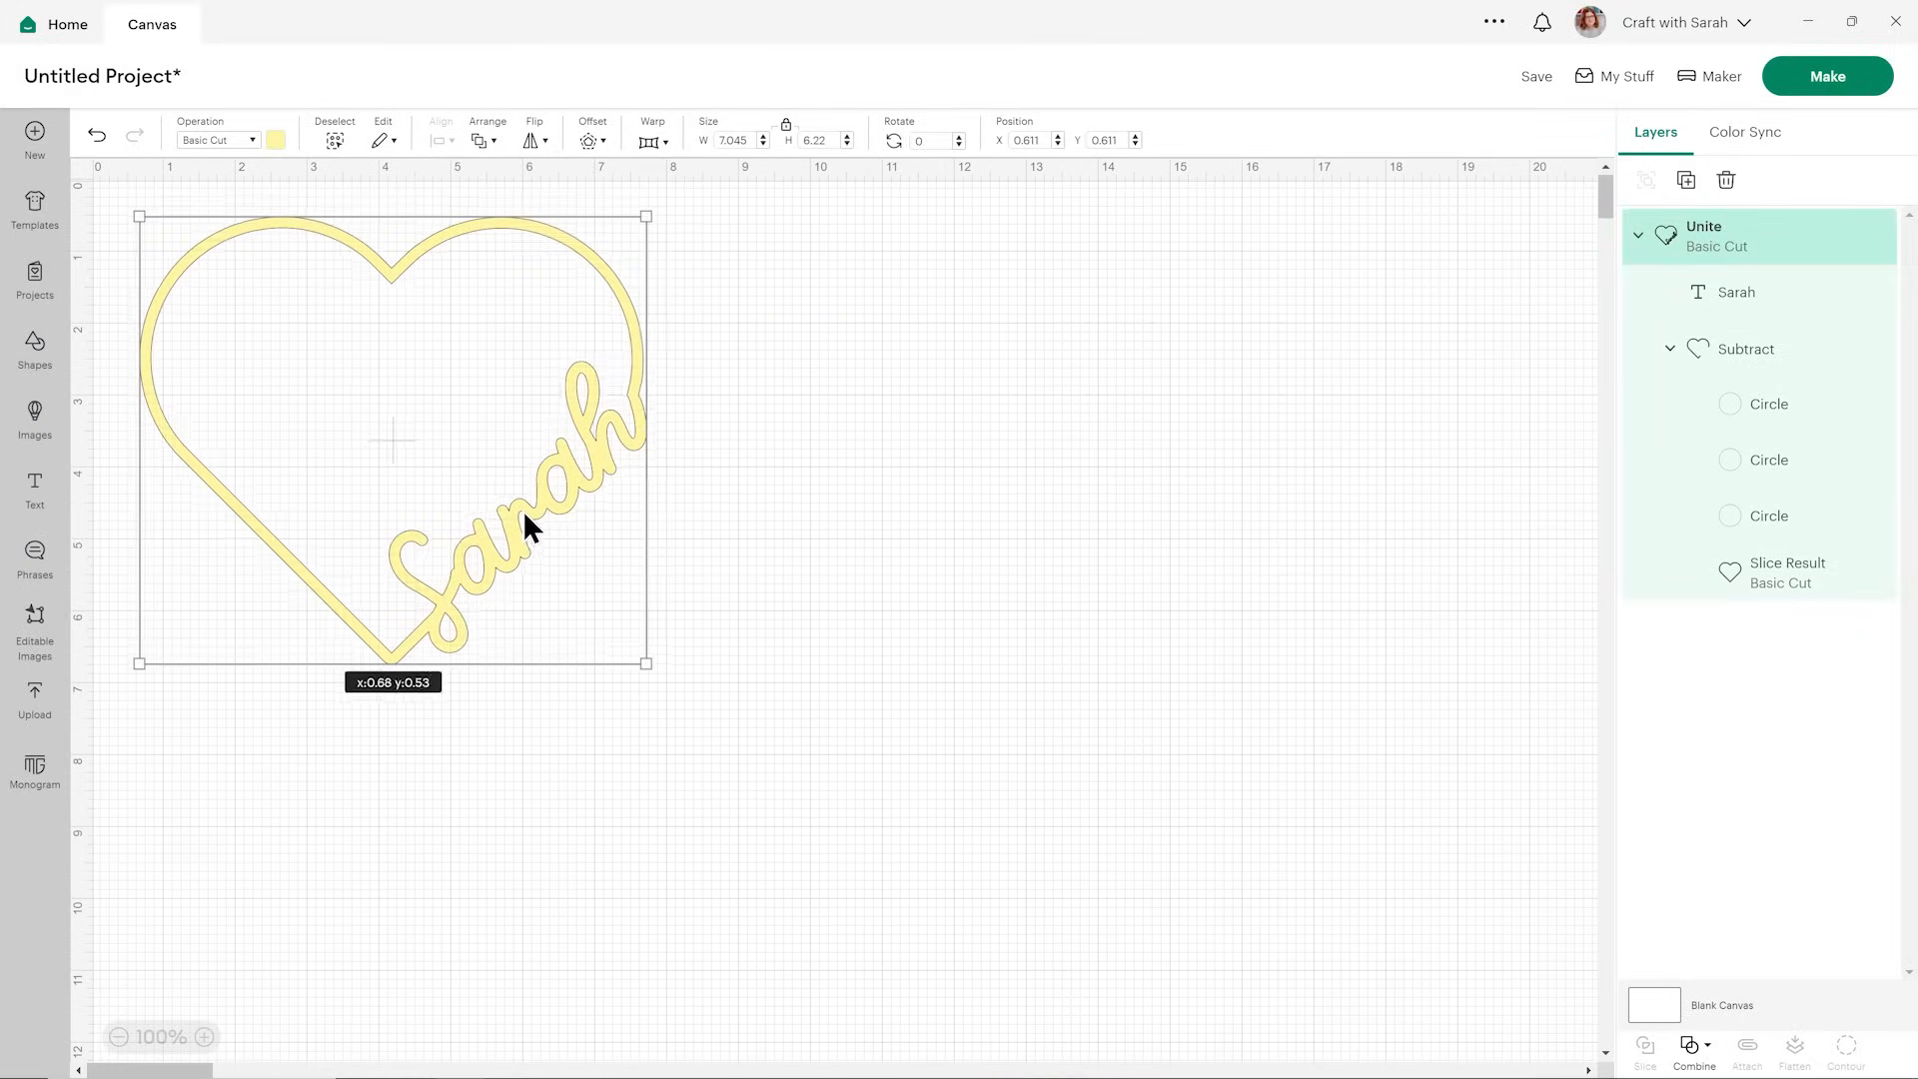
left_click(988, 501)
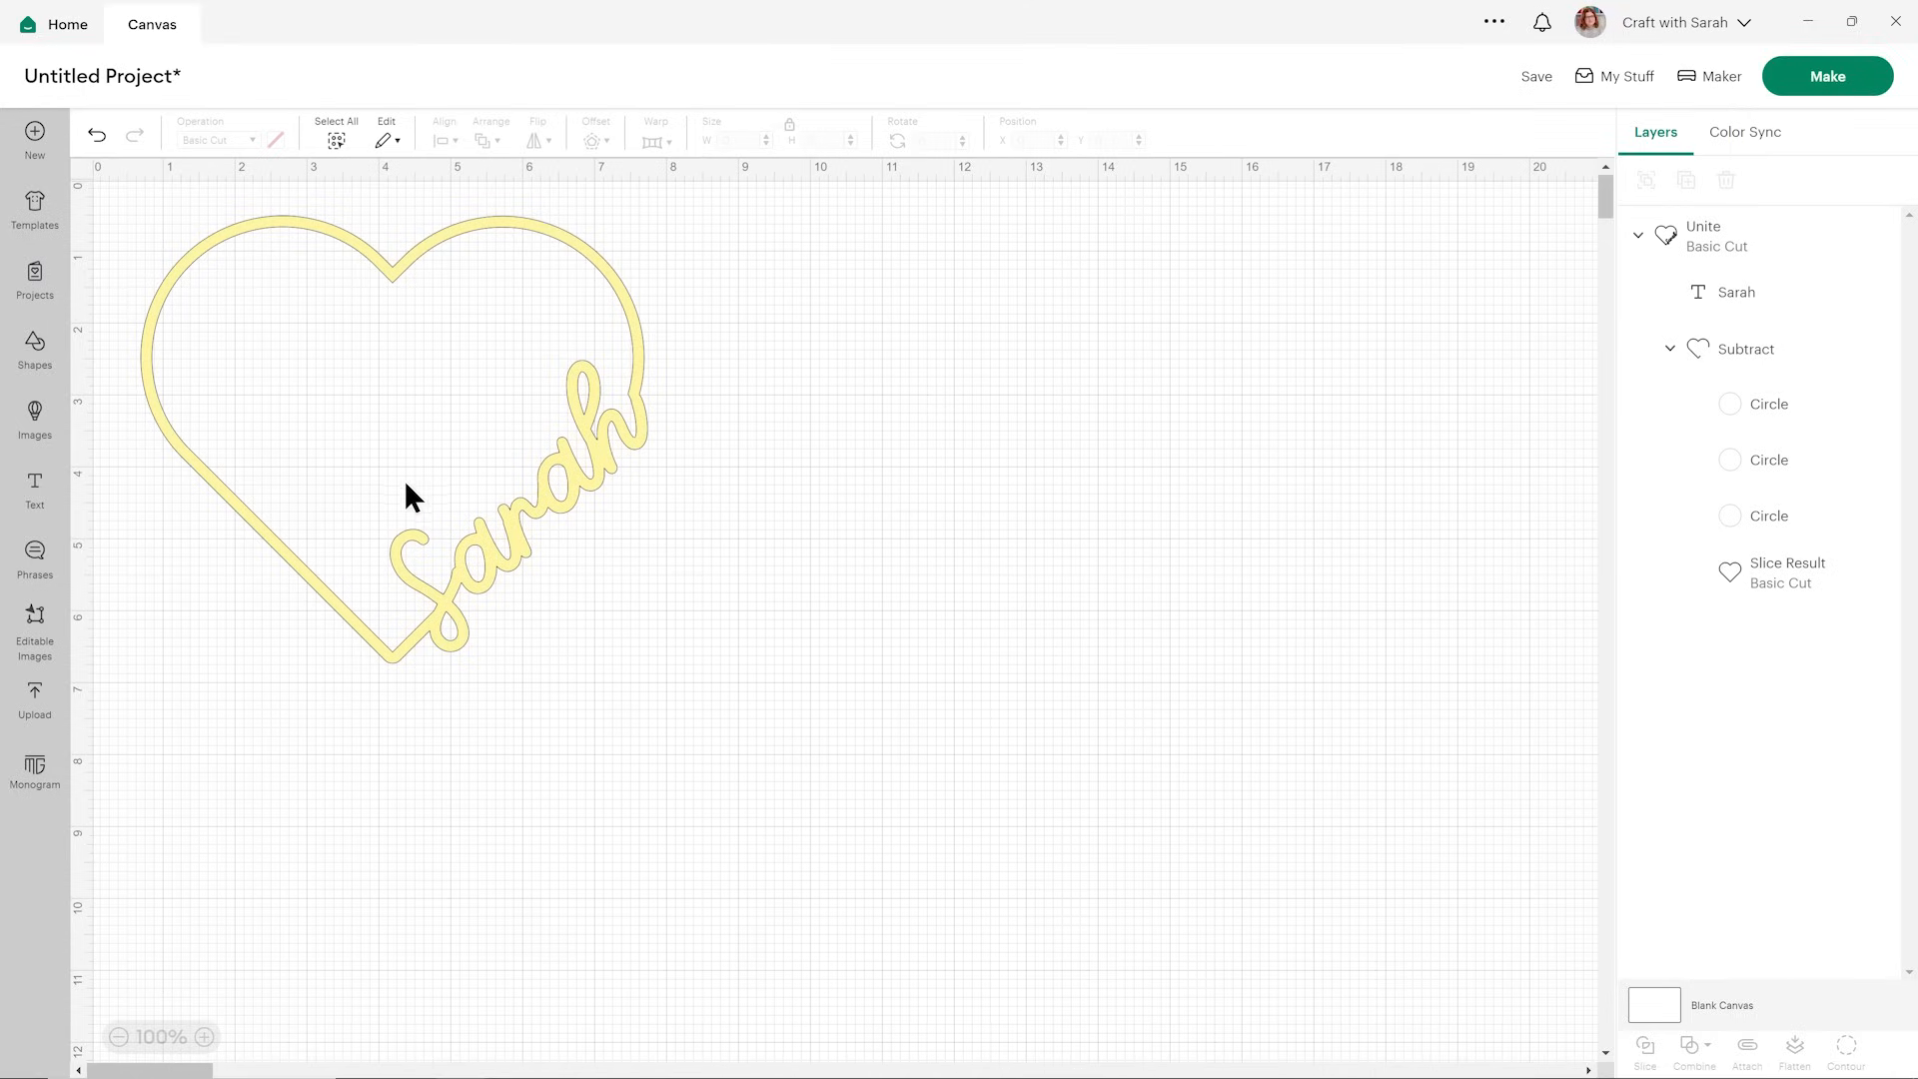
- Add the text "Cricut", enlarge it to about 5.43 × 1.97 in and place it well to the right of the heart
left_click(40, 495)
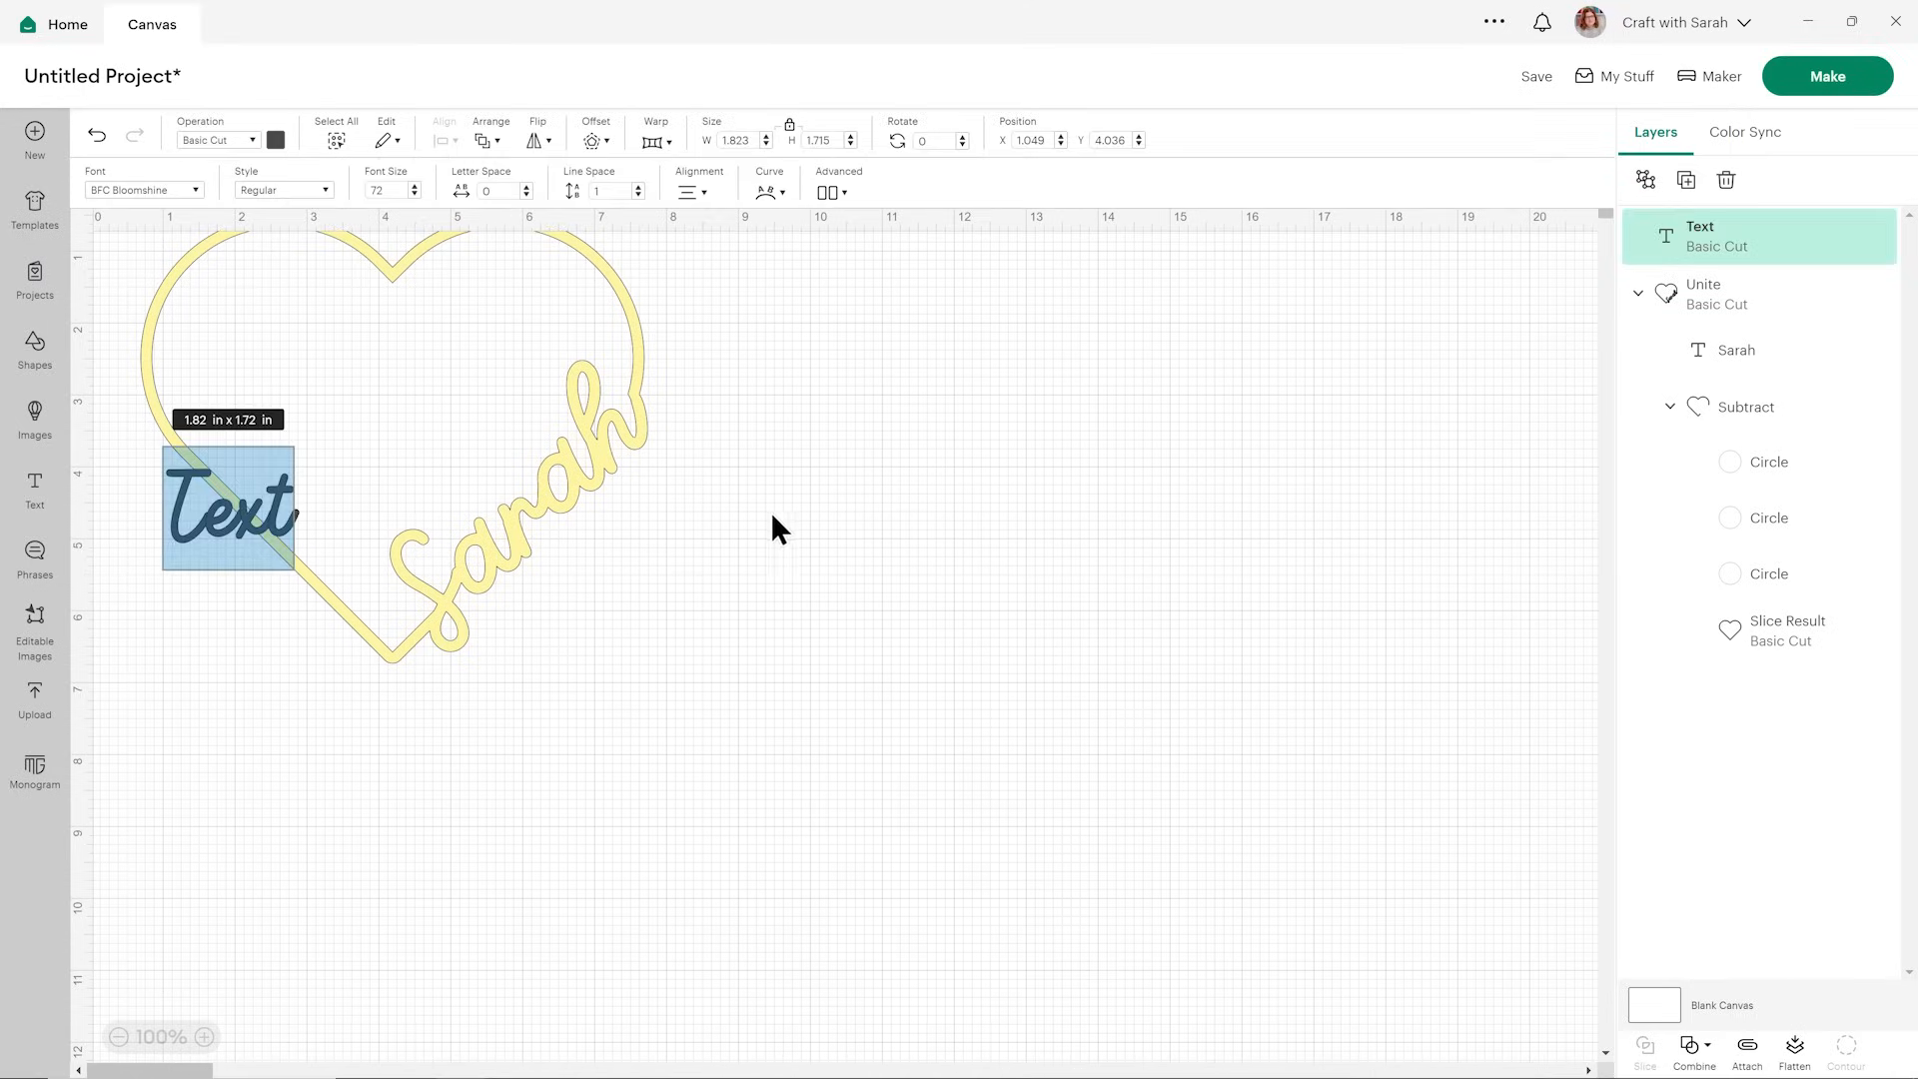
type("Cricut")
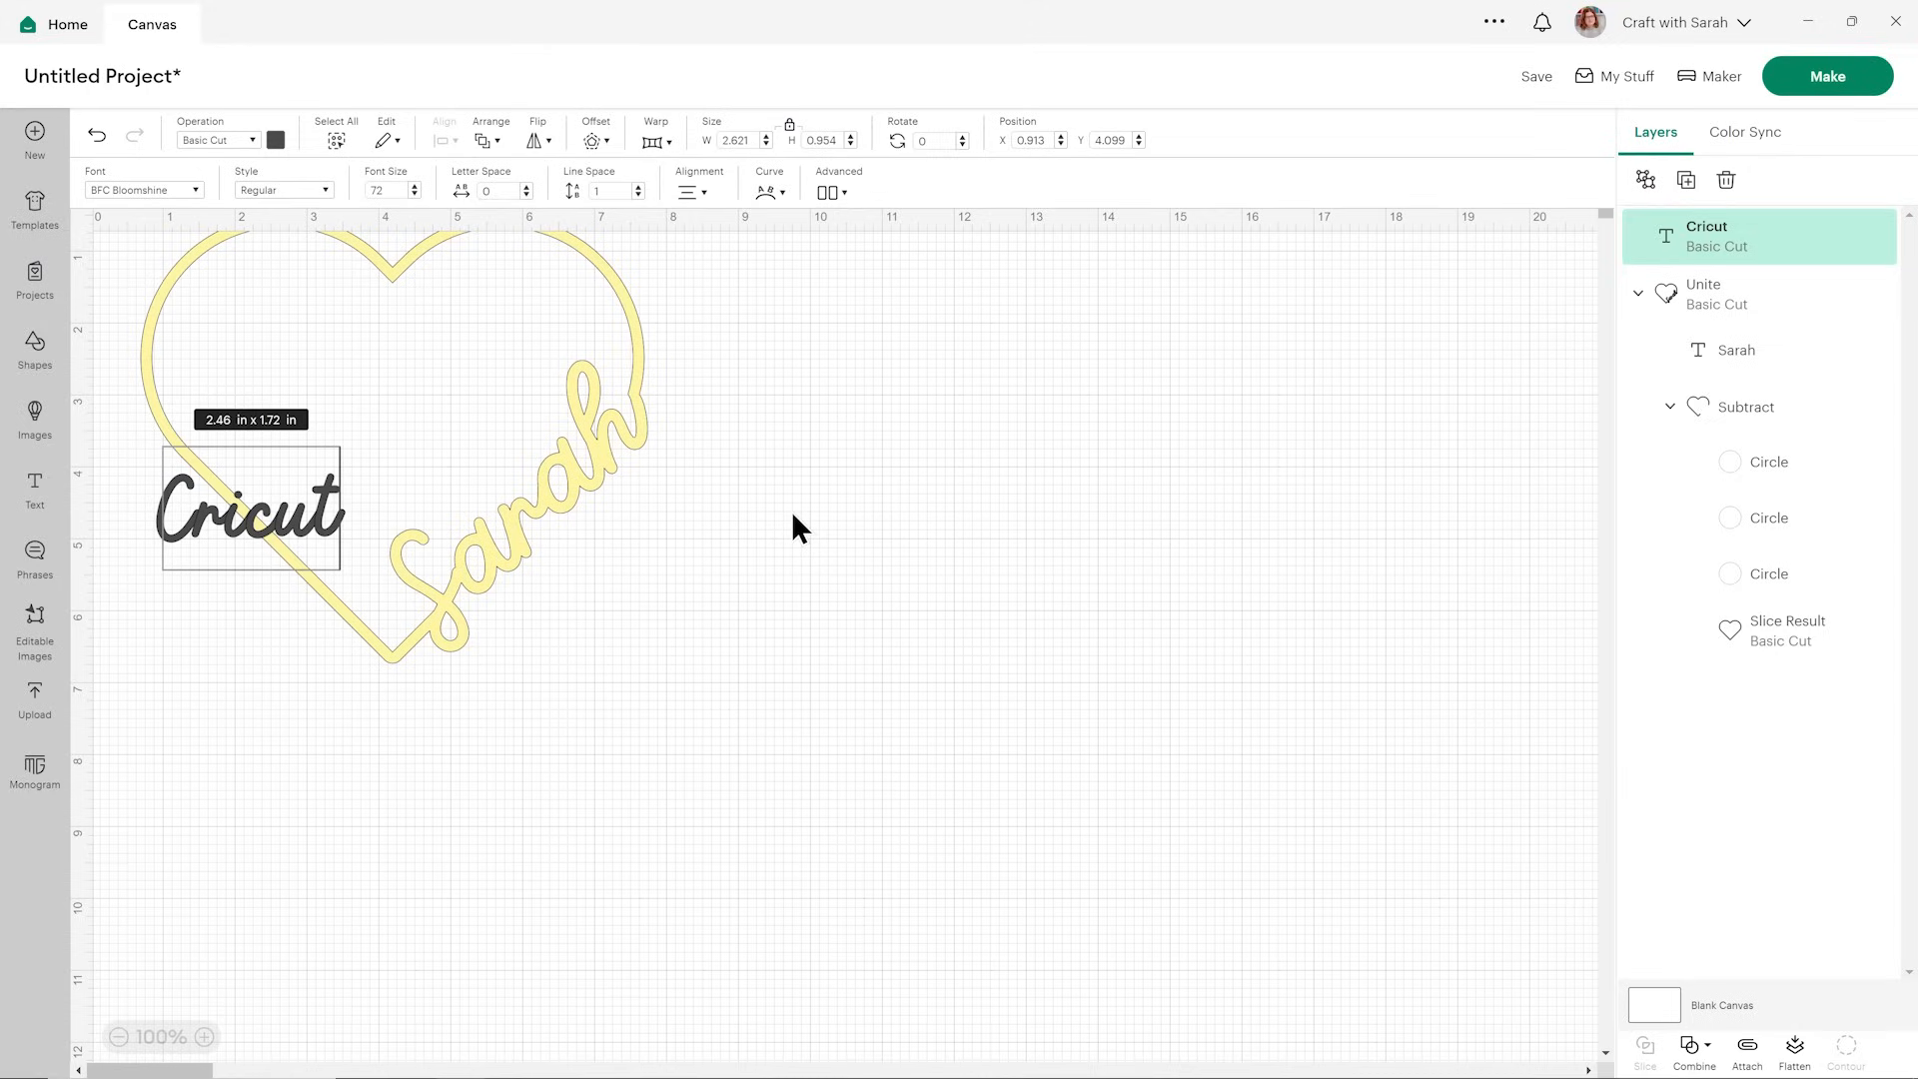
left_click_drag(297, 526, 1407, 424)
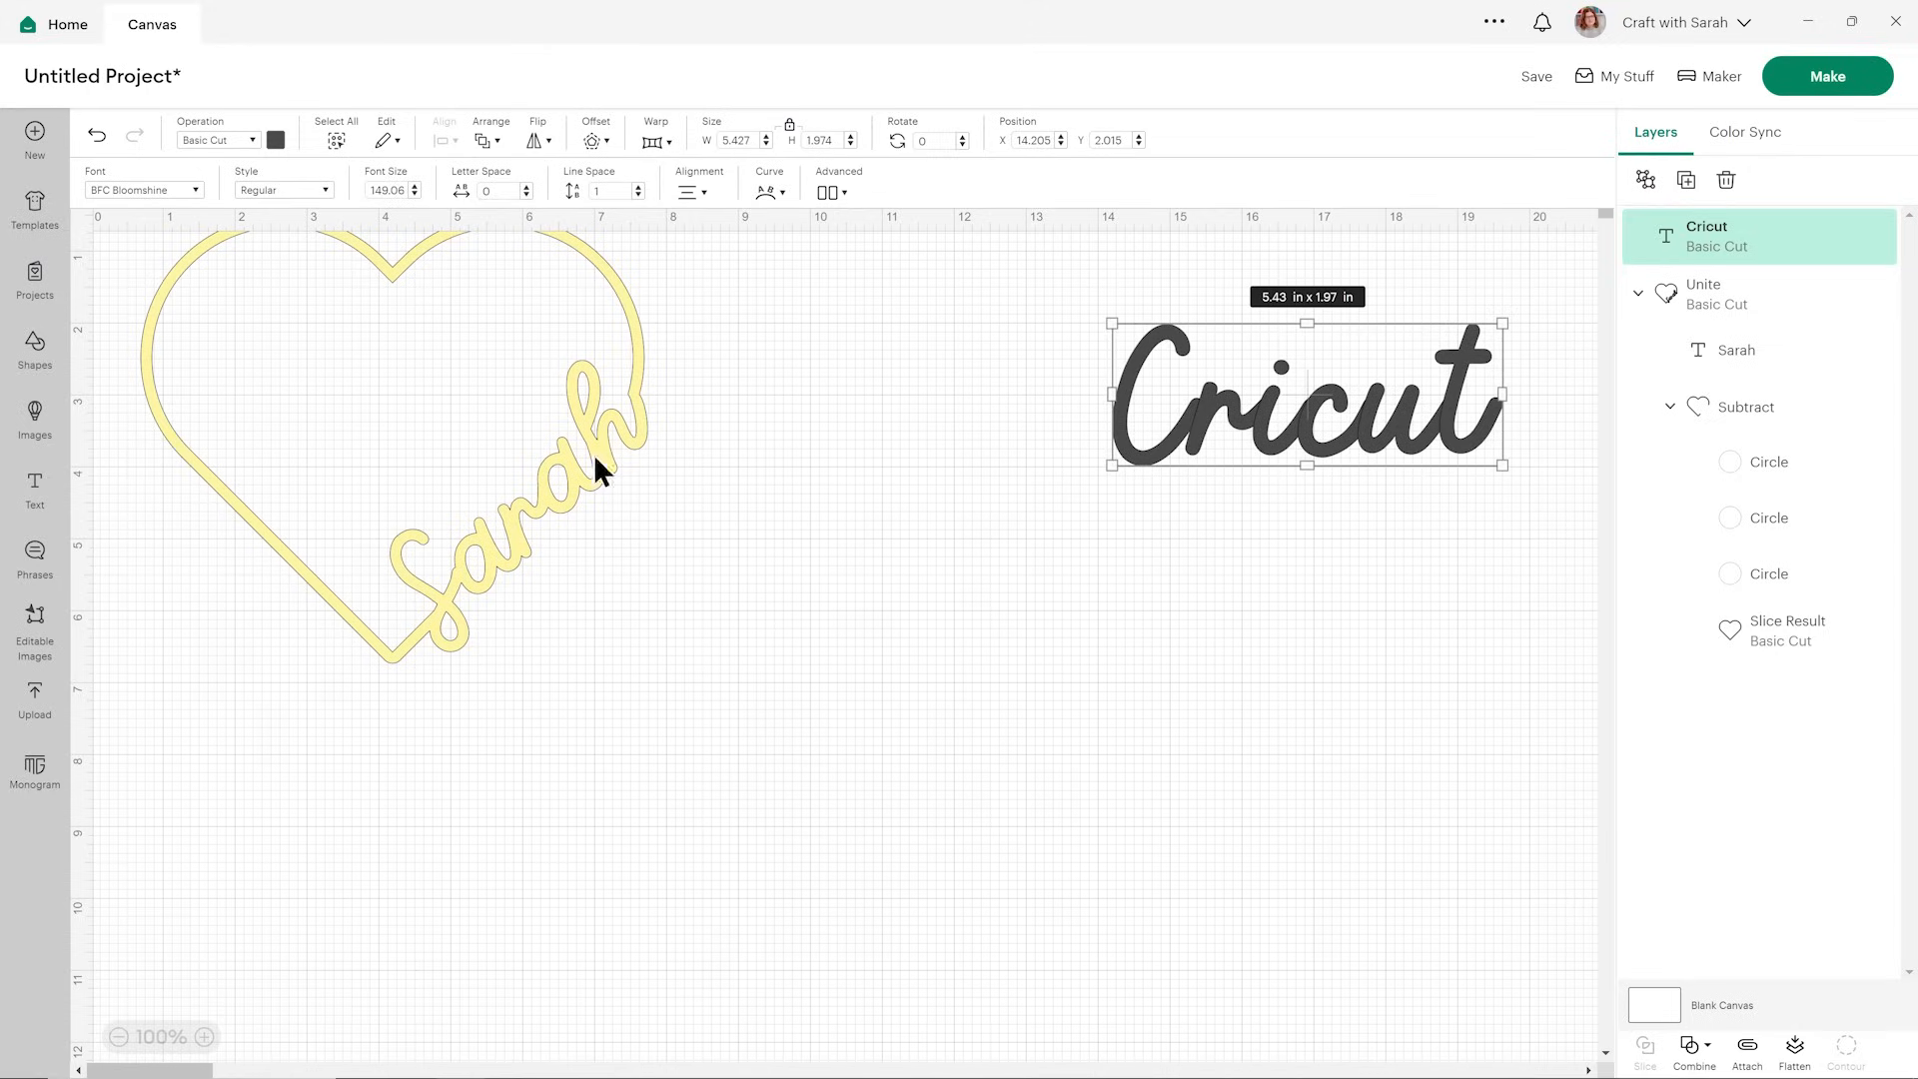
- Add a star shape, enlarge it to about 7.8 × 7.42 in and place it beside the heart
left_click(38, 377)
left_click(127, 317)
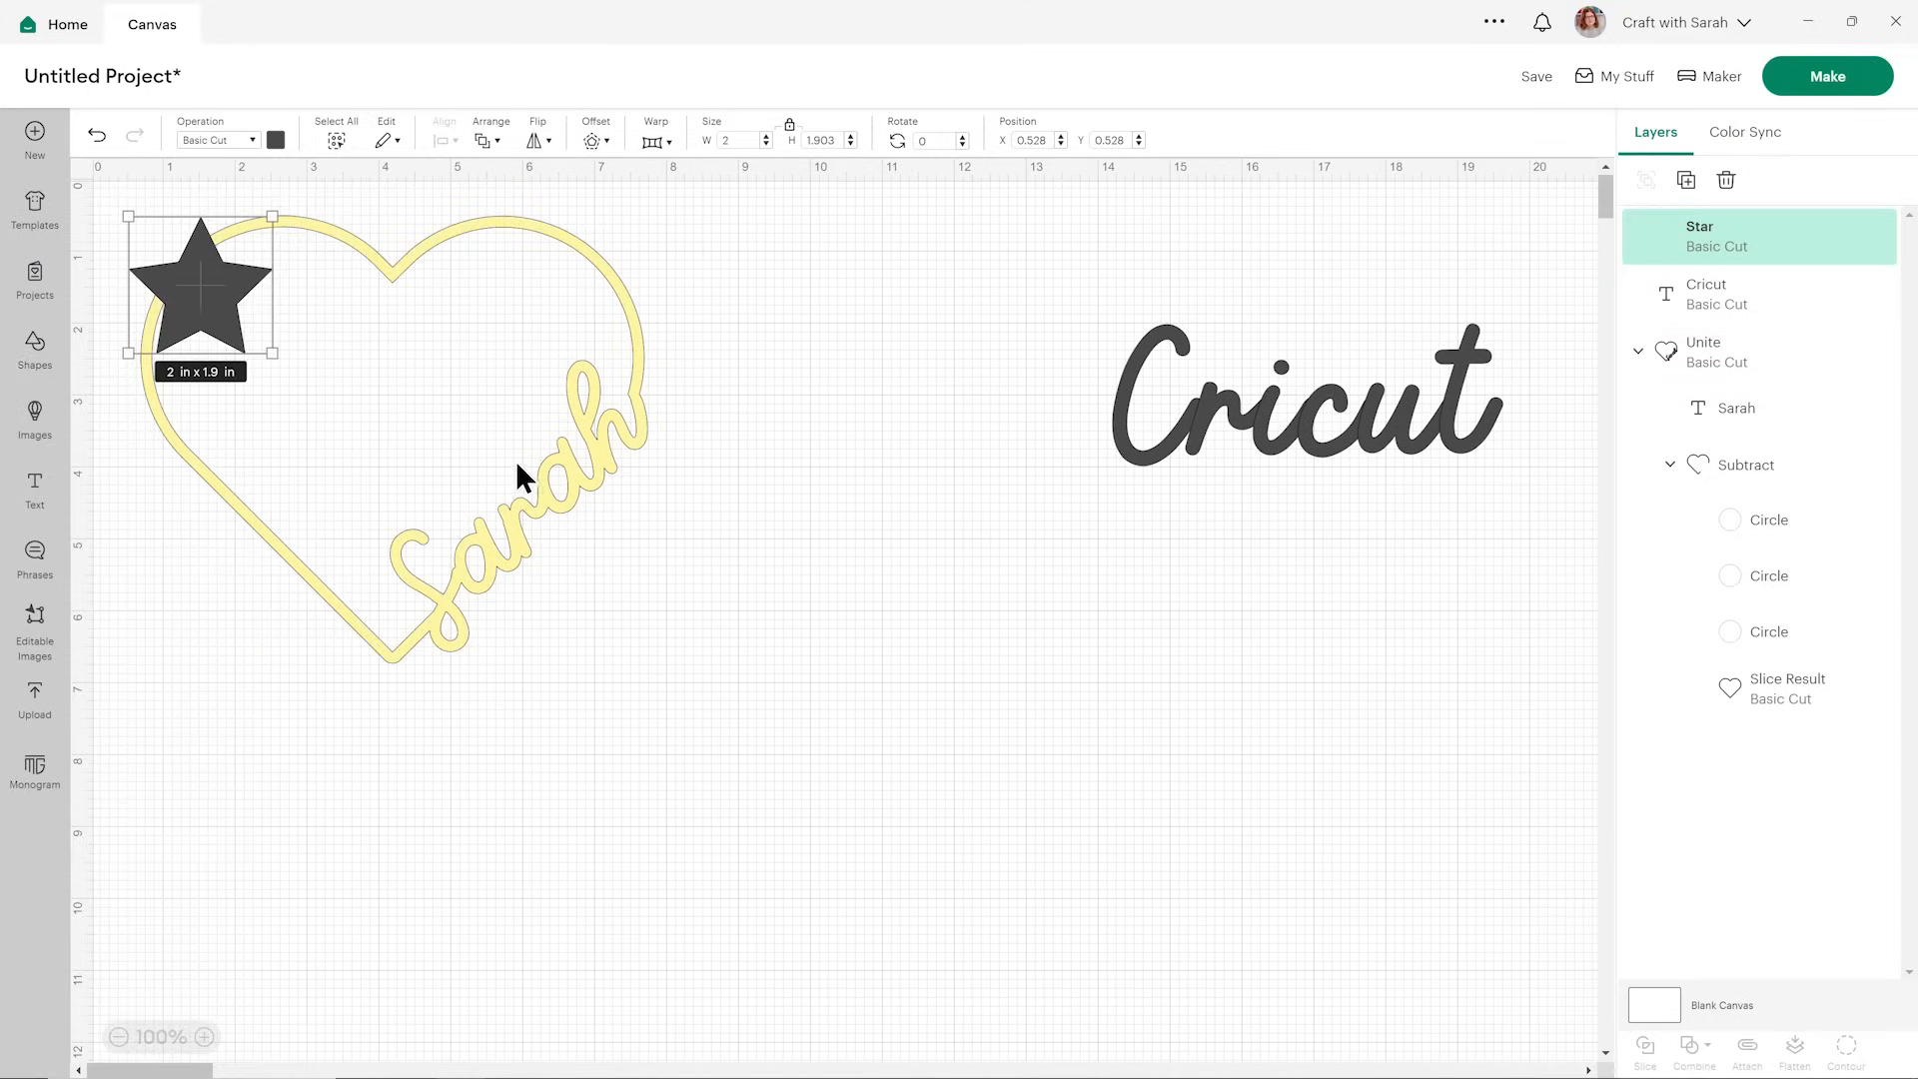
left_click_drag(214, 300, 869, 530)
left_click_drag(929, 589, 1250, 887)
left_click_drag(1078, 771, 1053, 745)
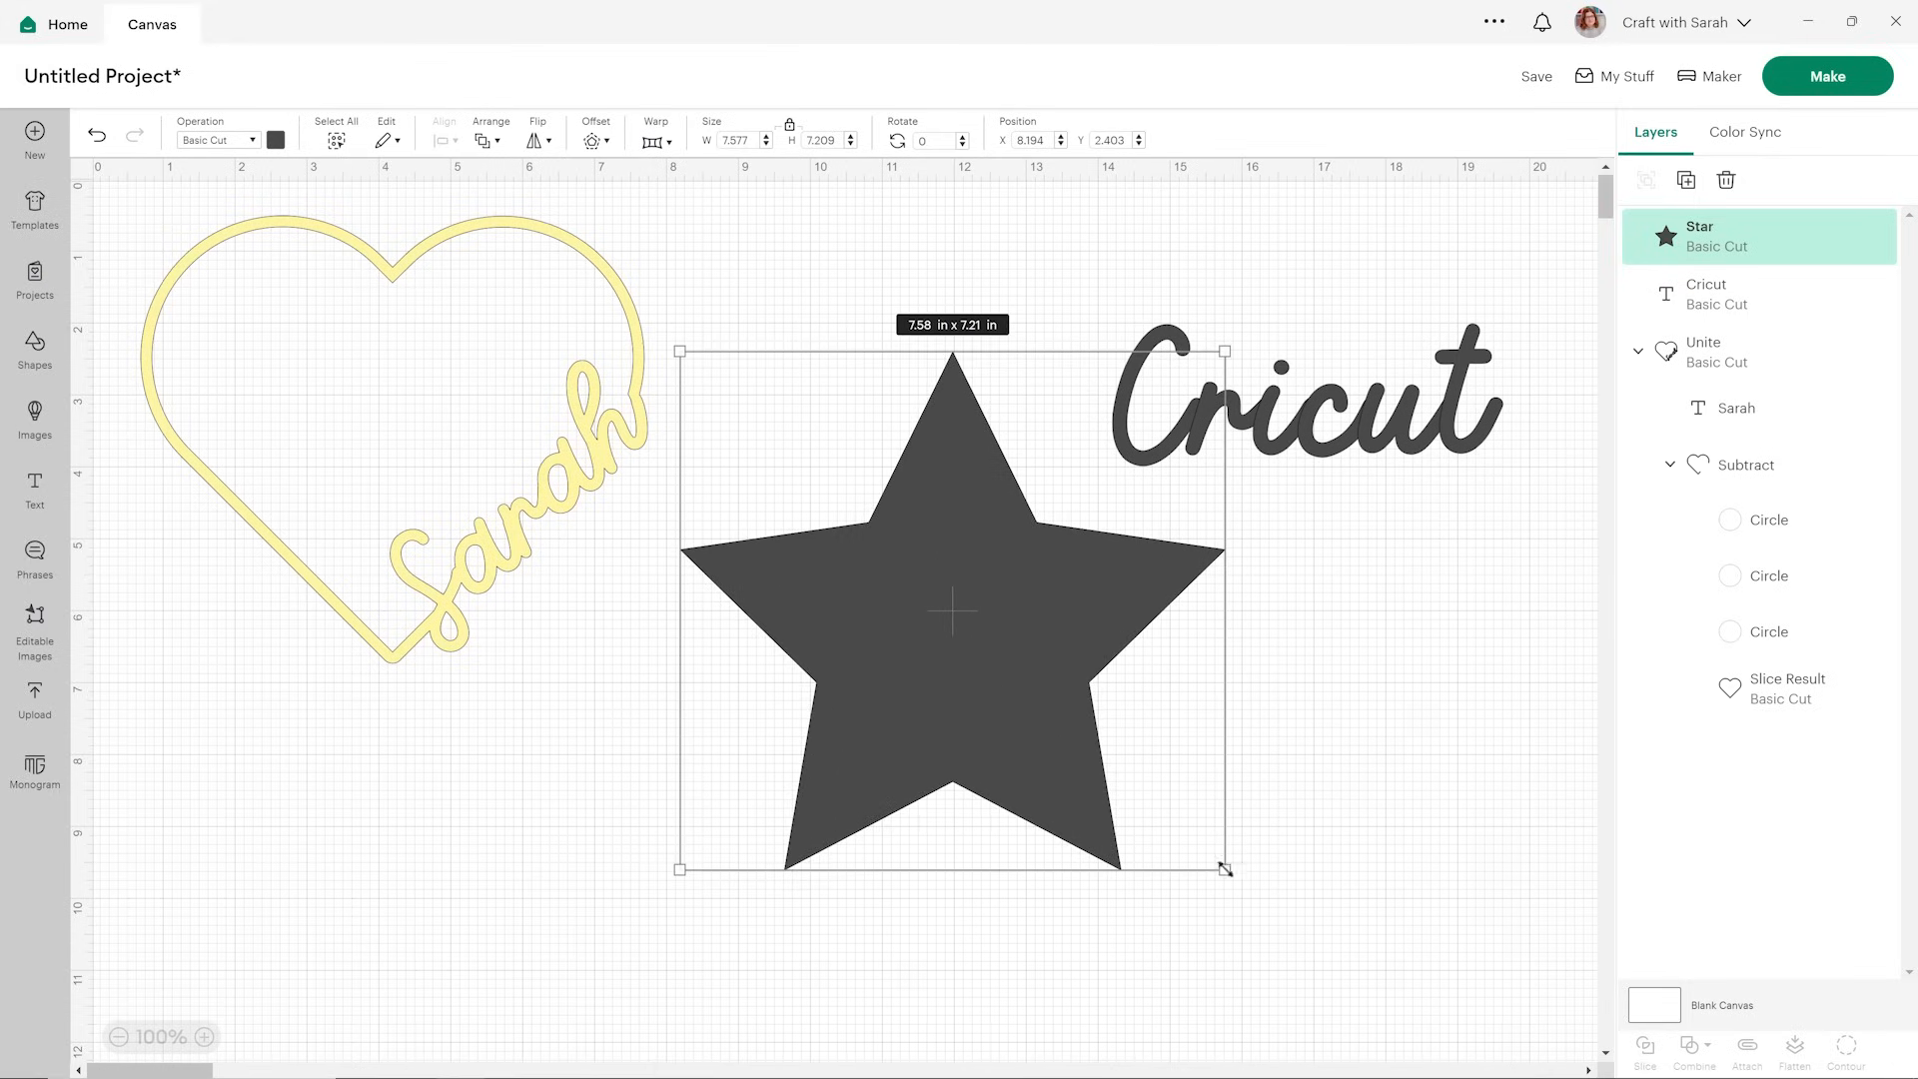
left_click_drag(1225, 869, 1241, 885)
- Try fitting "Cricut" along the star's upper-right edge at about 3.52 × 1.28 in, rotated about 8.11°, and undo the fitting
left_click(1407, 392)
left_click_drag(1406, 405, 1375, 444)
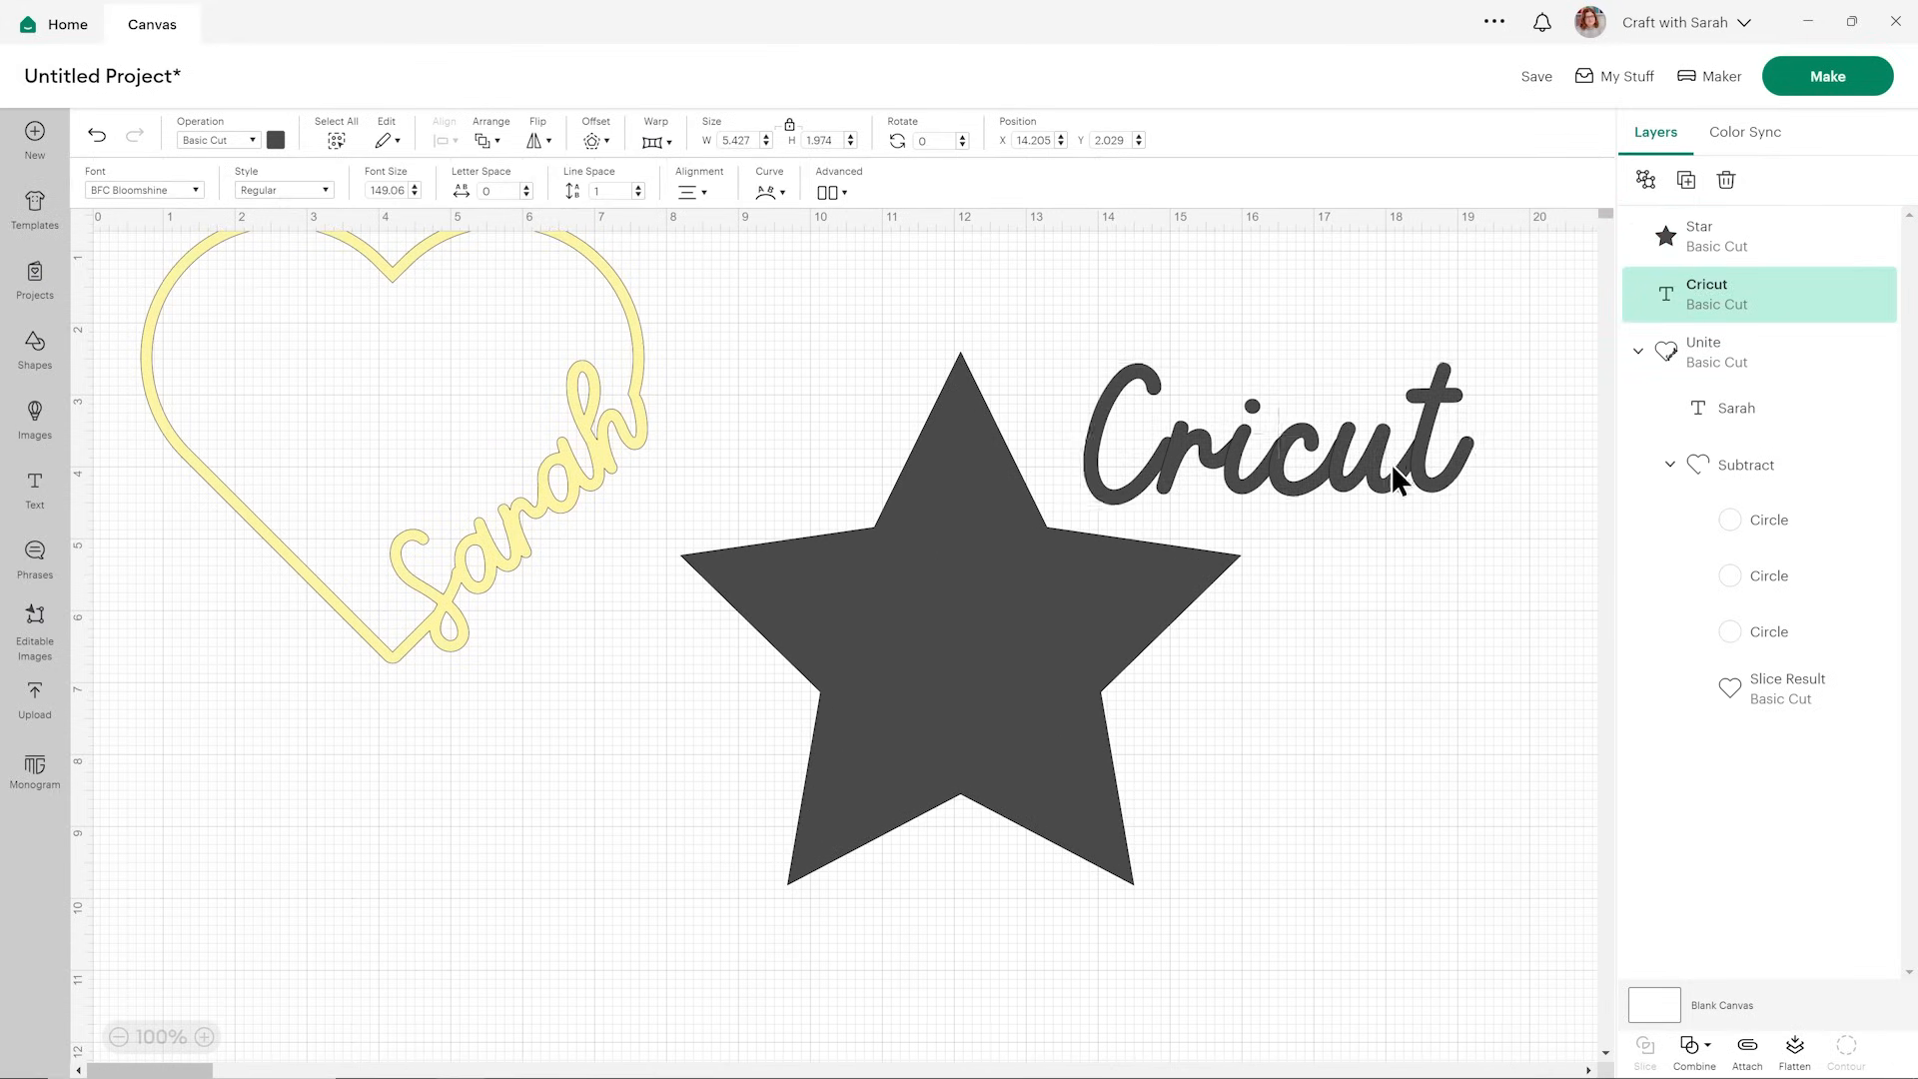
left_click_drag(1473, 504, 1333, 452)
left_click_drag(1229, 410, 1168, 517)
left_click_drag(1295, 455, 1309, 468)
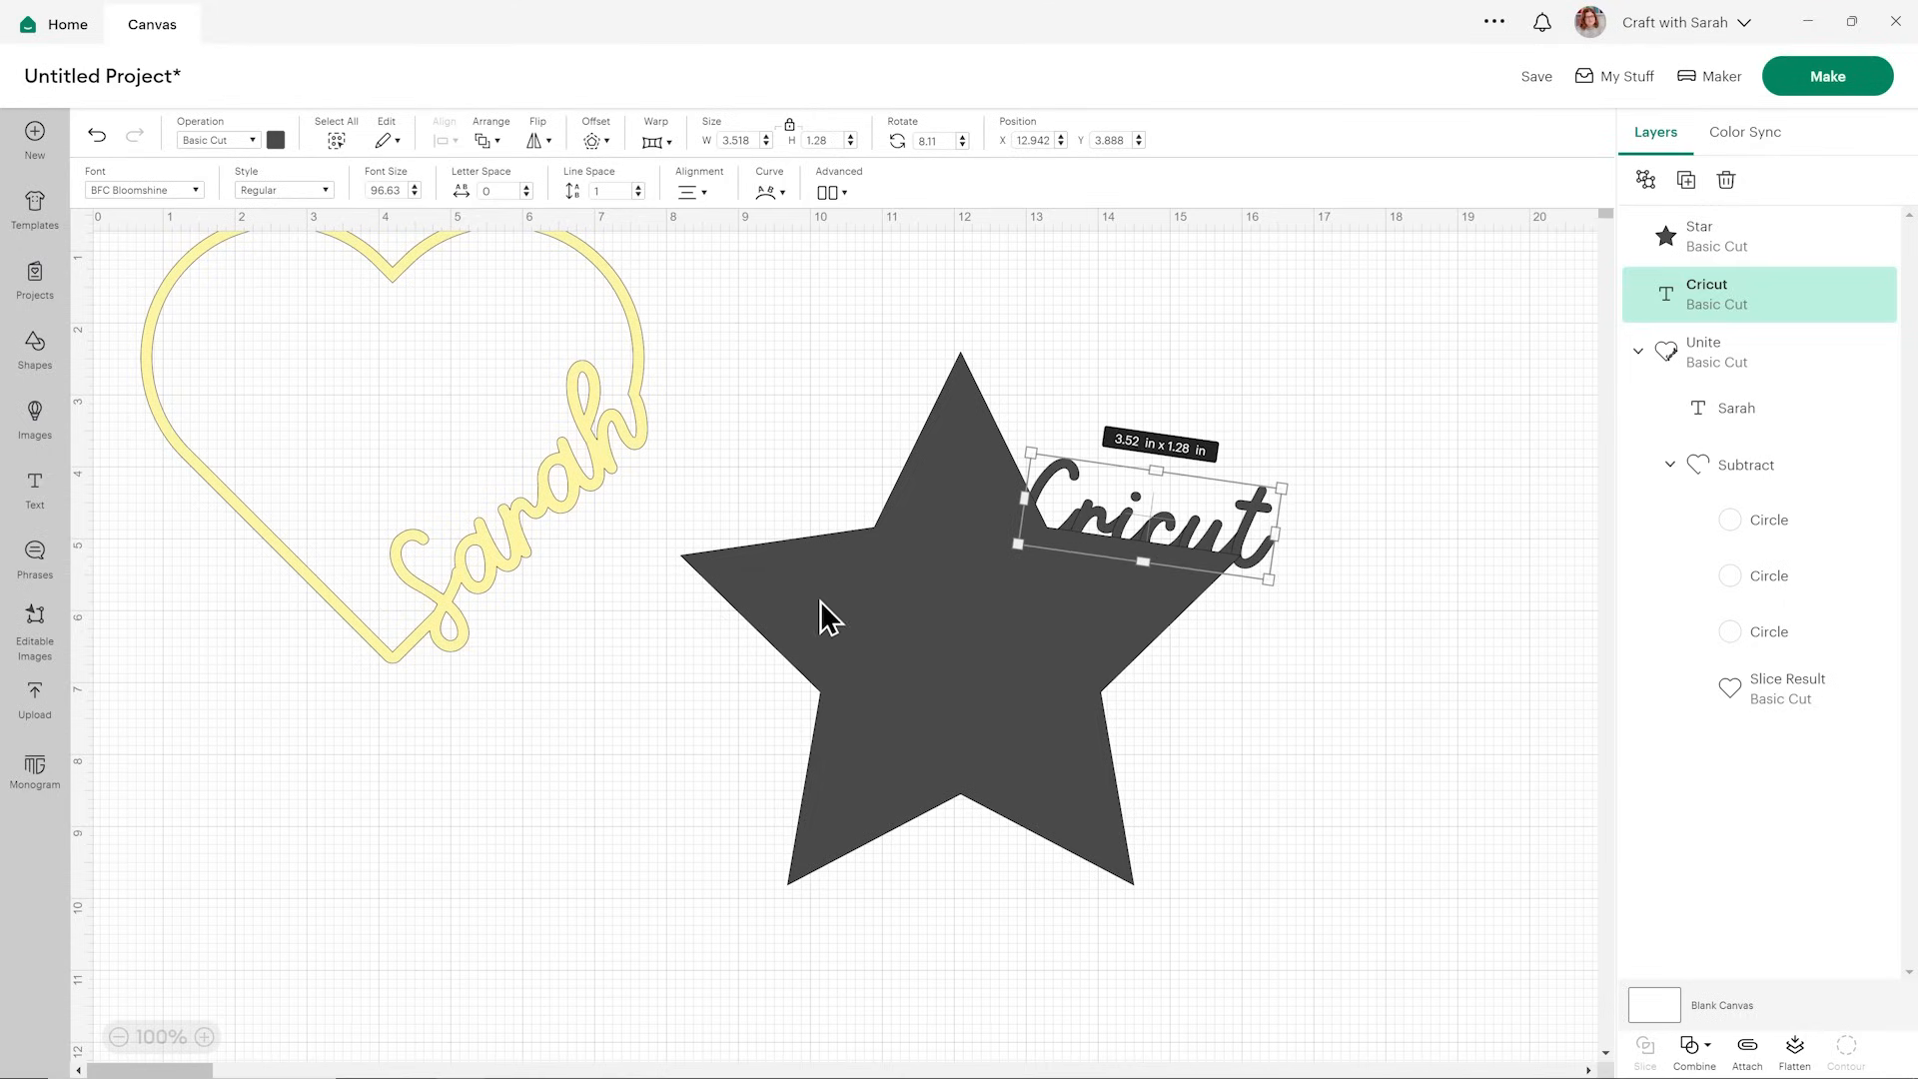
left_click_drag(1158, 546, 1293, 449)
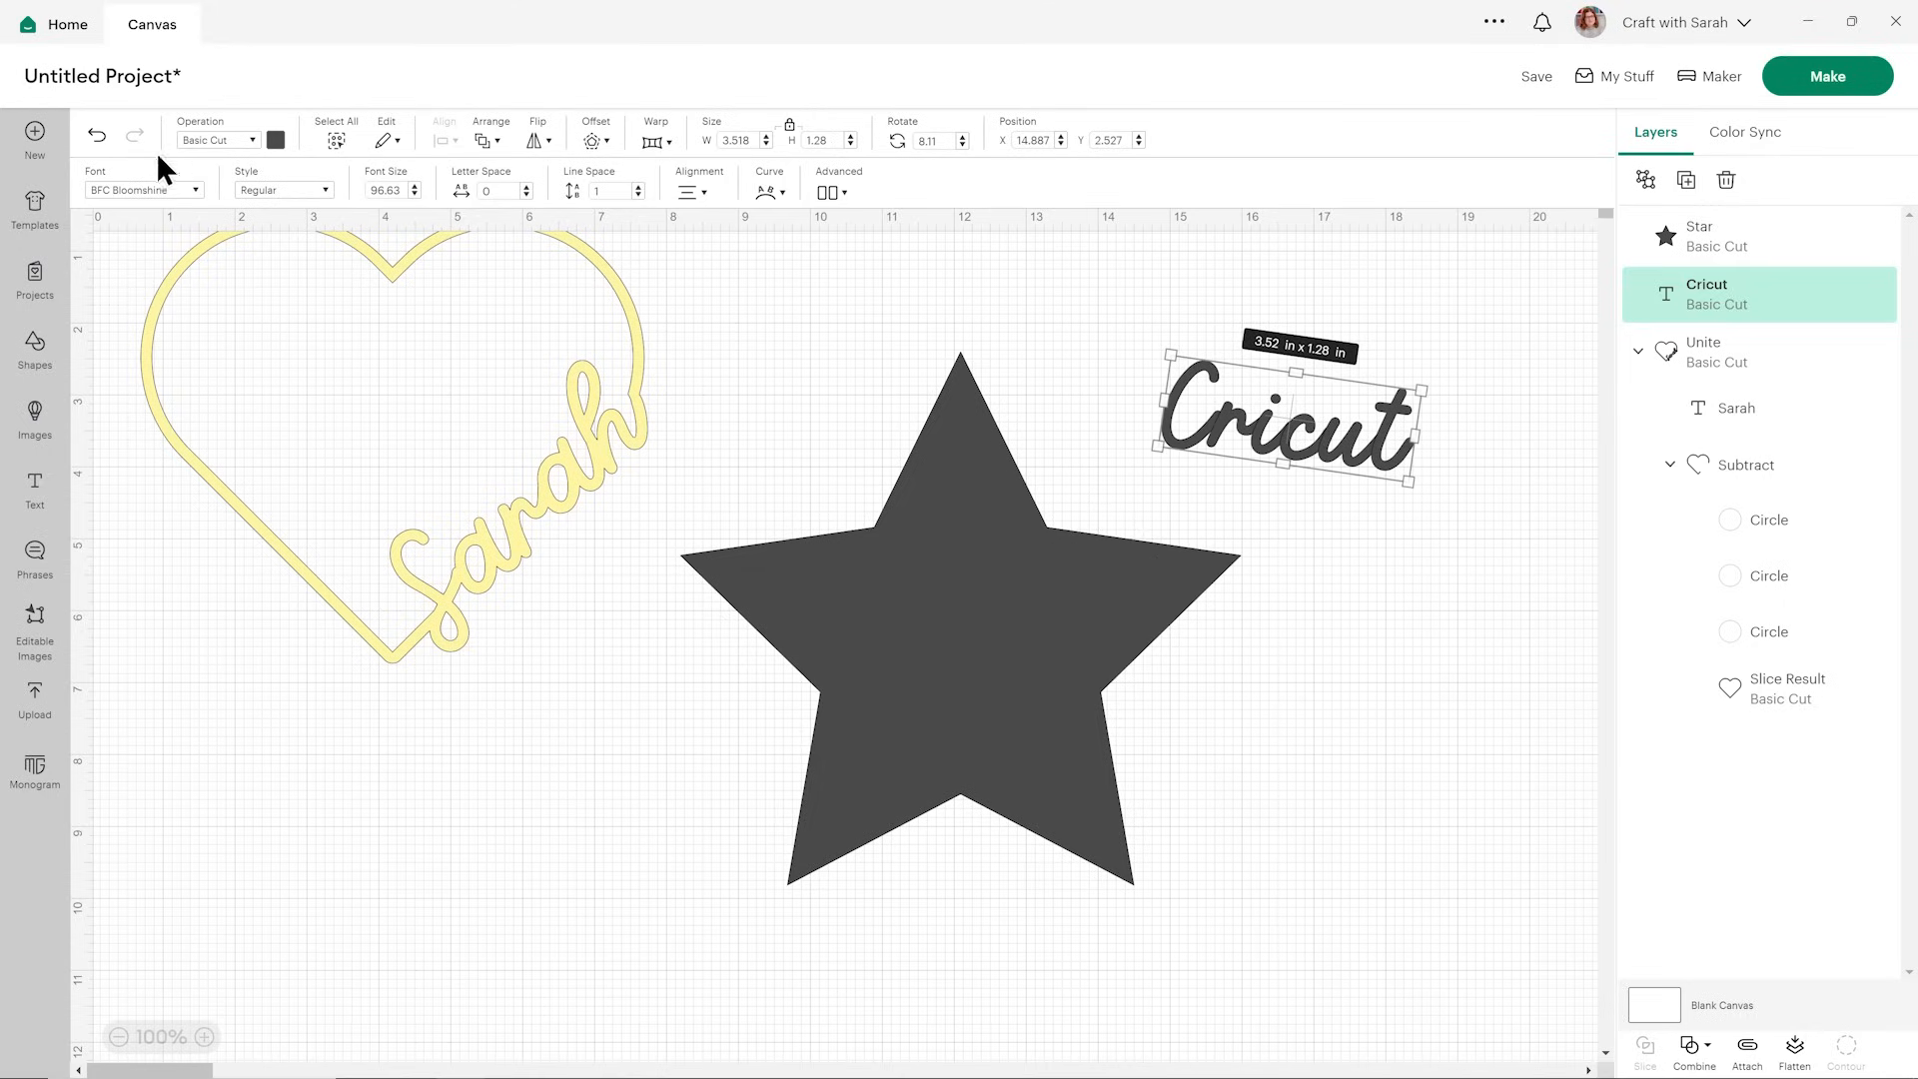
left_click(96, 134)
- Move the "Cricut" text to the right of the star and lower the star to about Y 2.69
left_click_drag(1237, 466, 1547, 467)
left_click(1297, 580)
left_click_drag(1034, 599, 1061, 591)
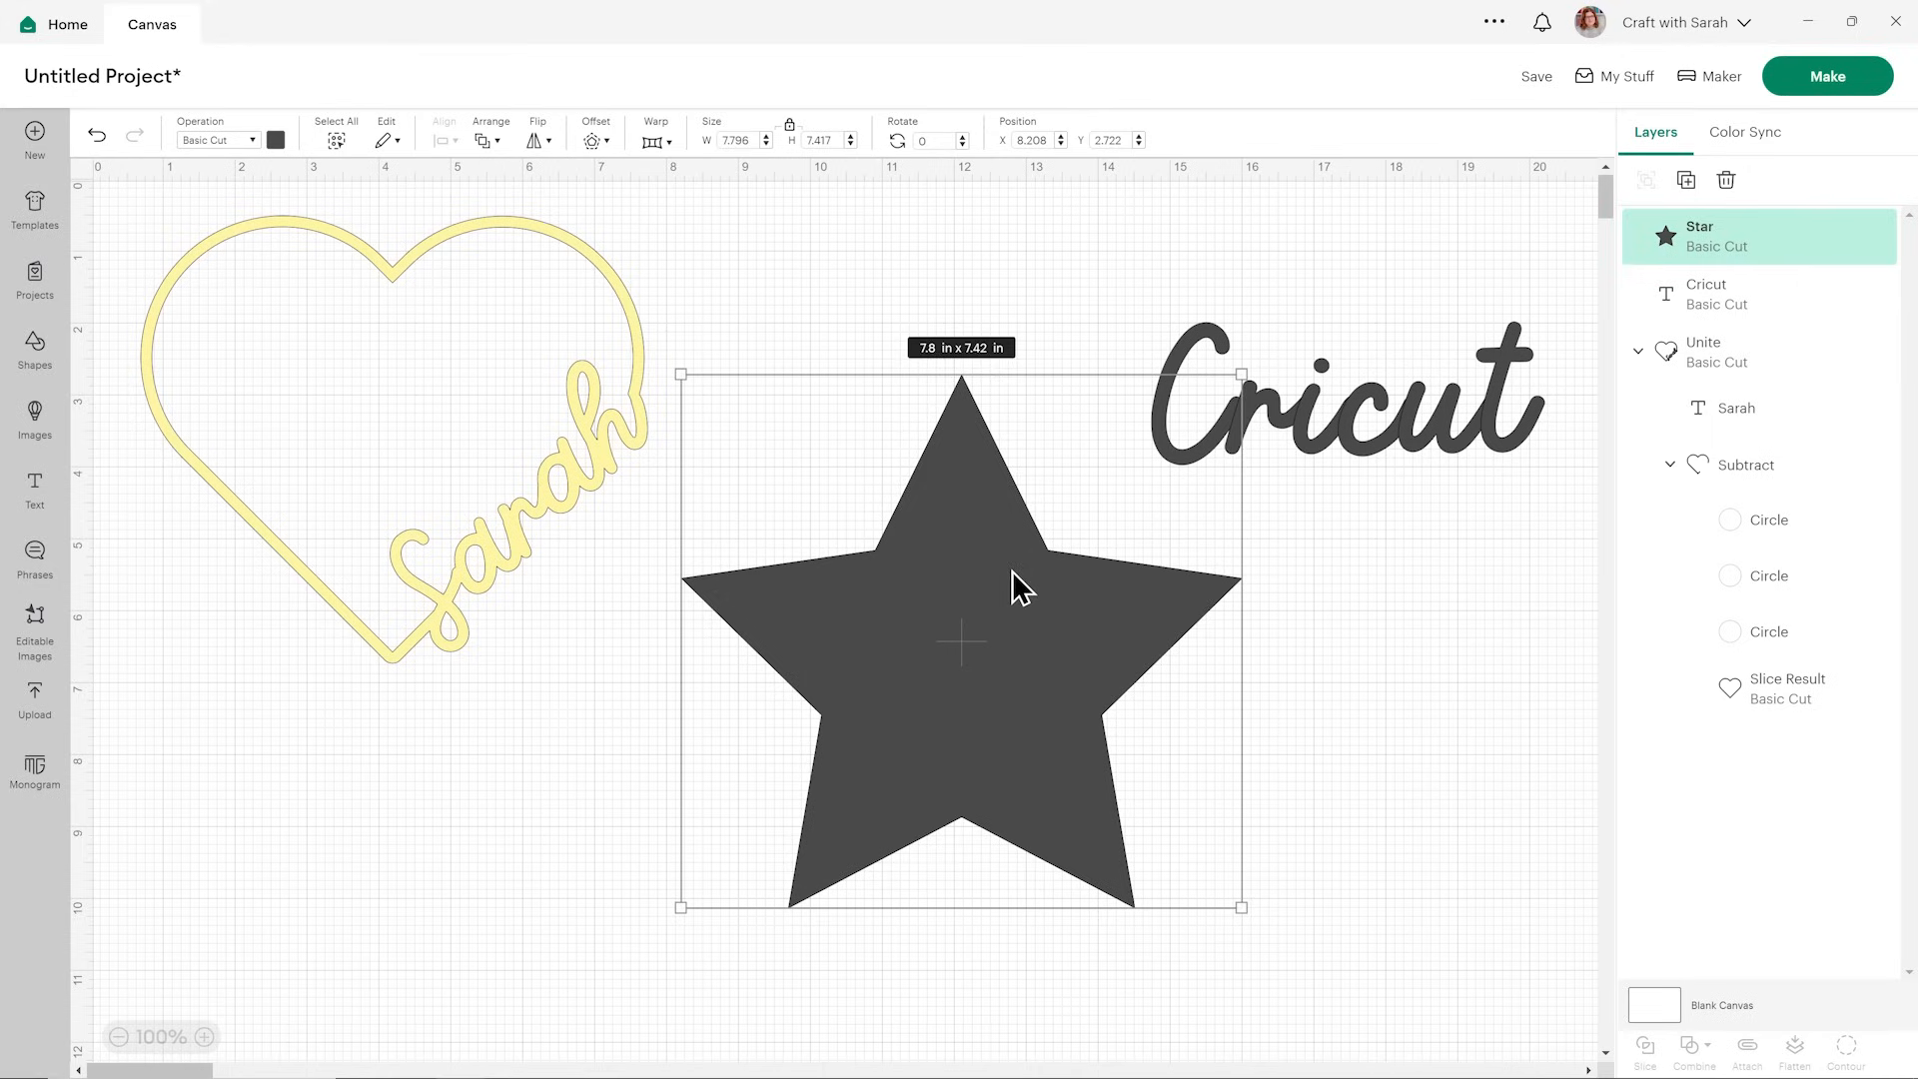
- Offset the star by about 0.236 in with rounded corners and slice the star with its offset
left_click(594, 141)
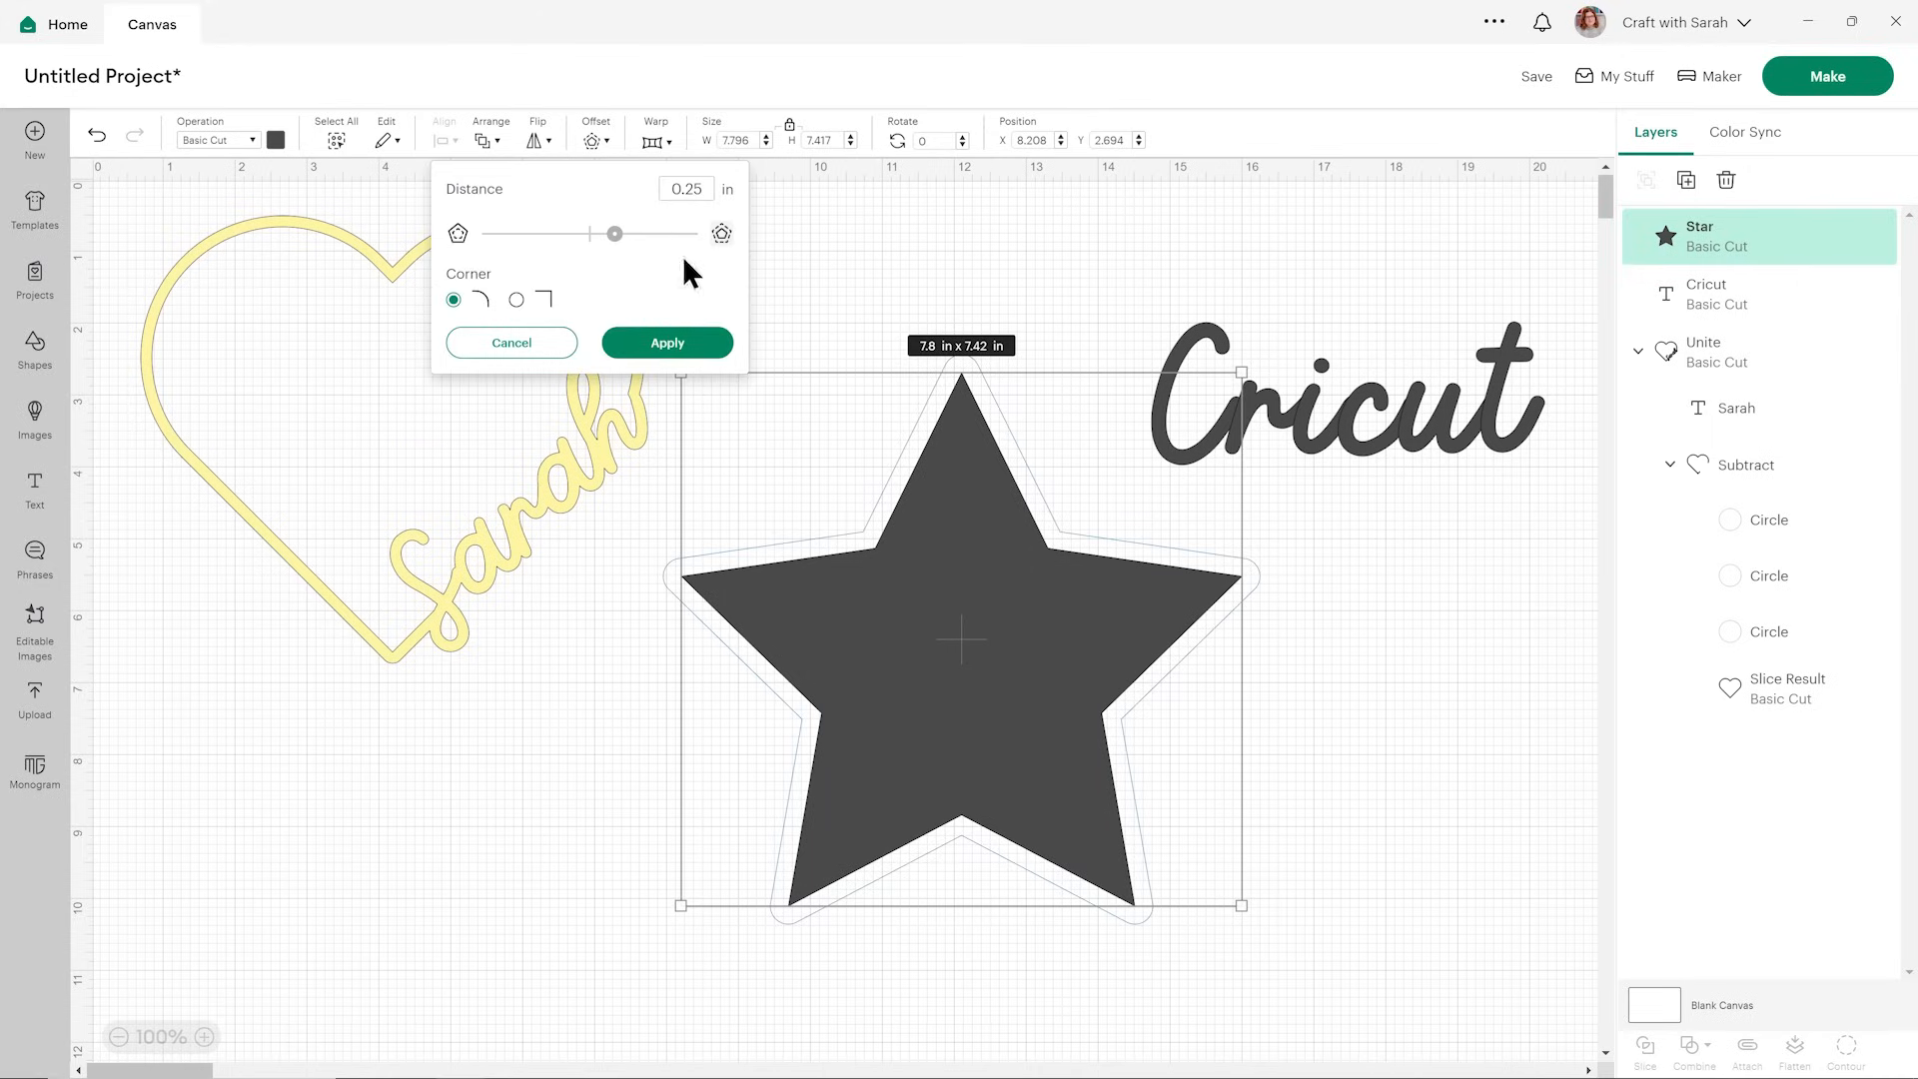
left_click_drag(615, 240, 614, 235)
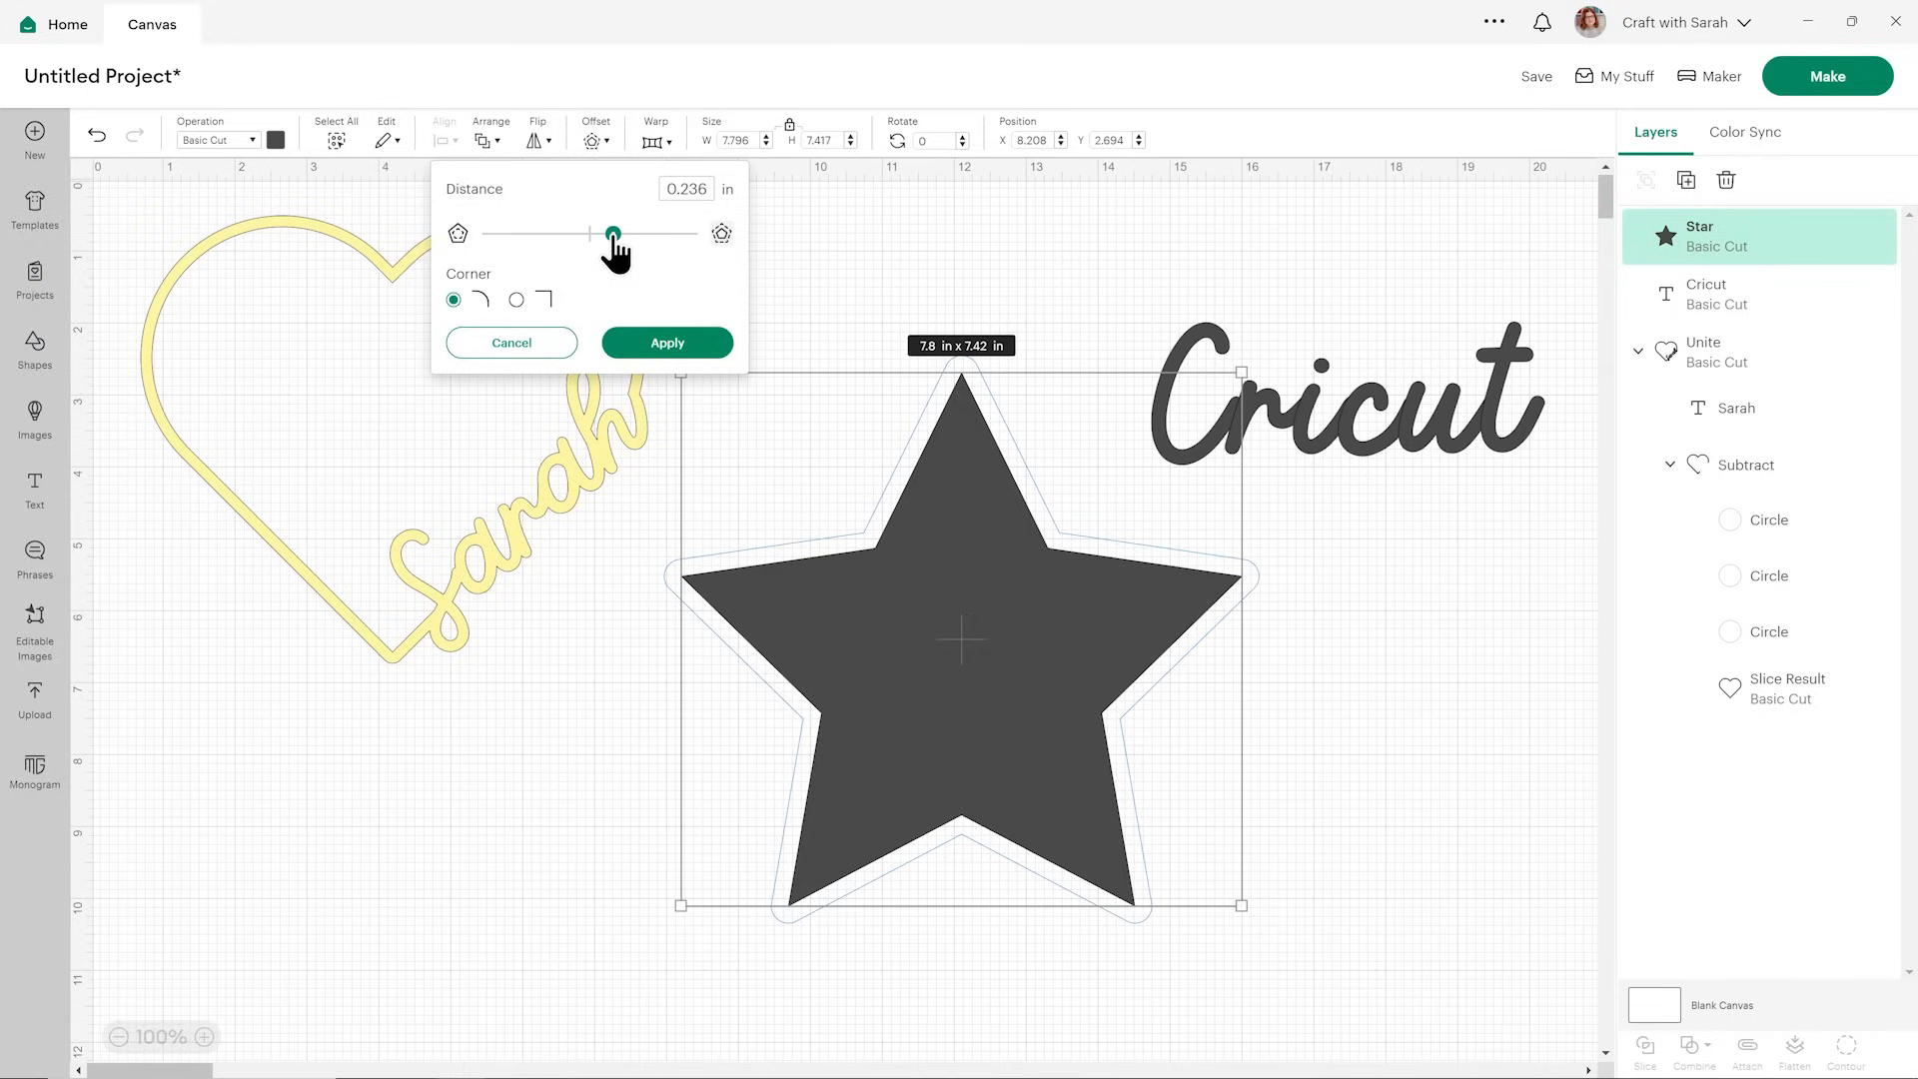
left_click(685, 350)
left_click(1279, 899)
left_click_drag(1206, 934, 1033, 776)
left_click(1645, 1046)
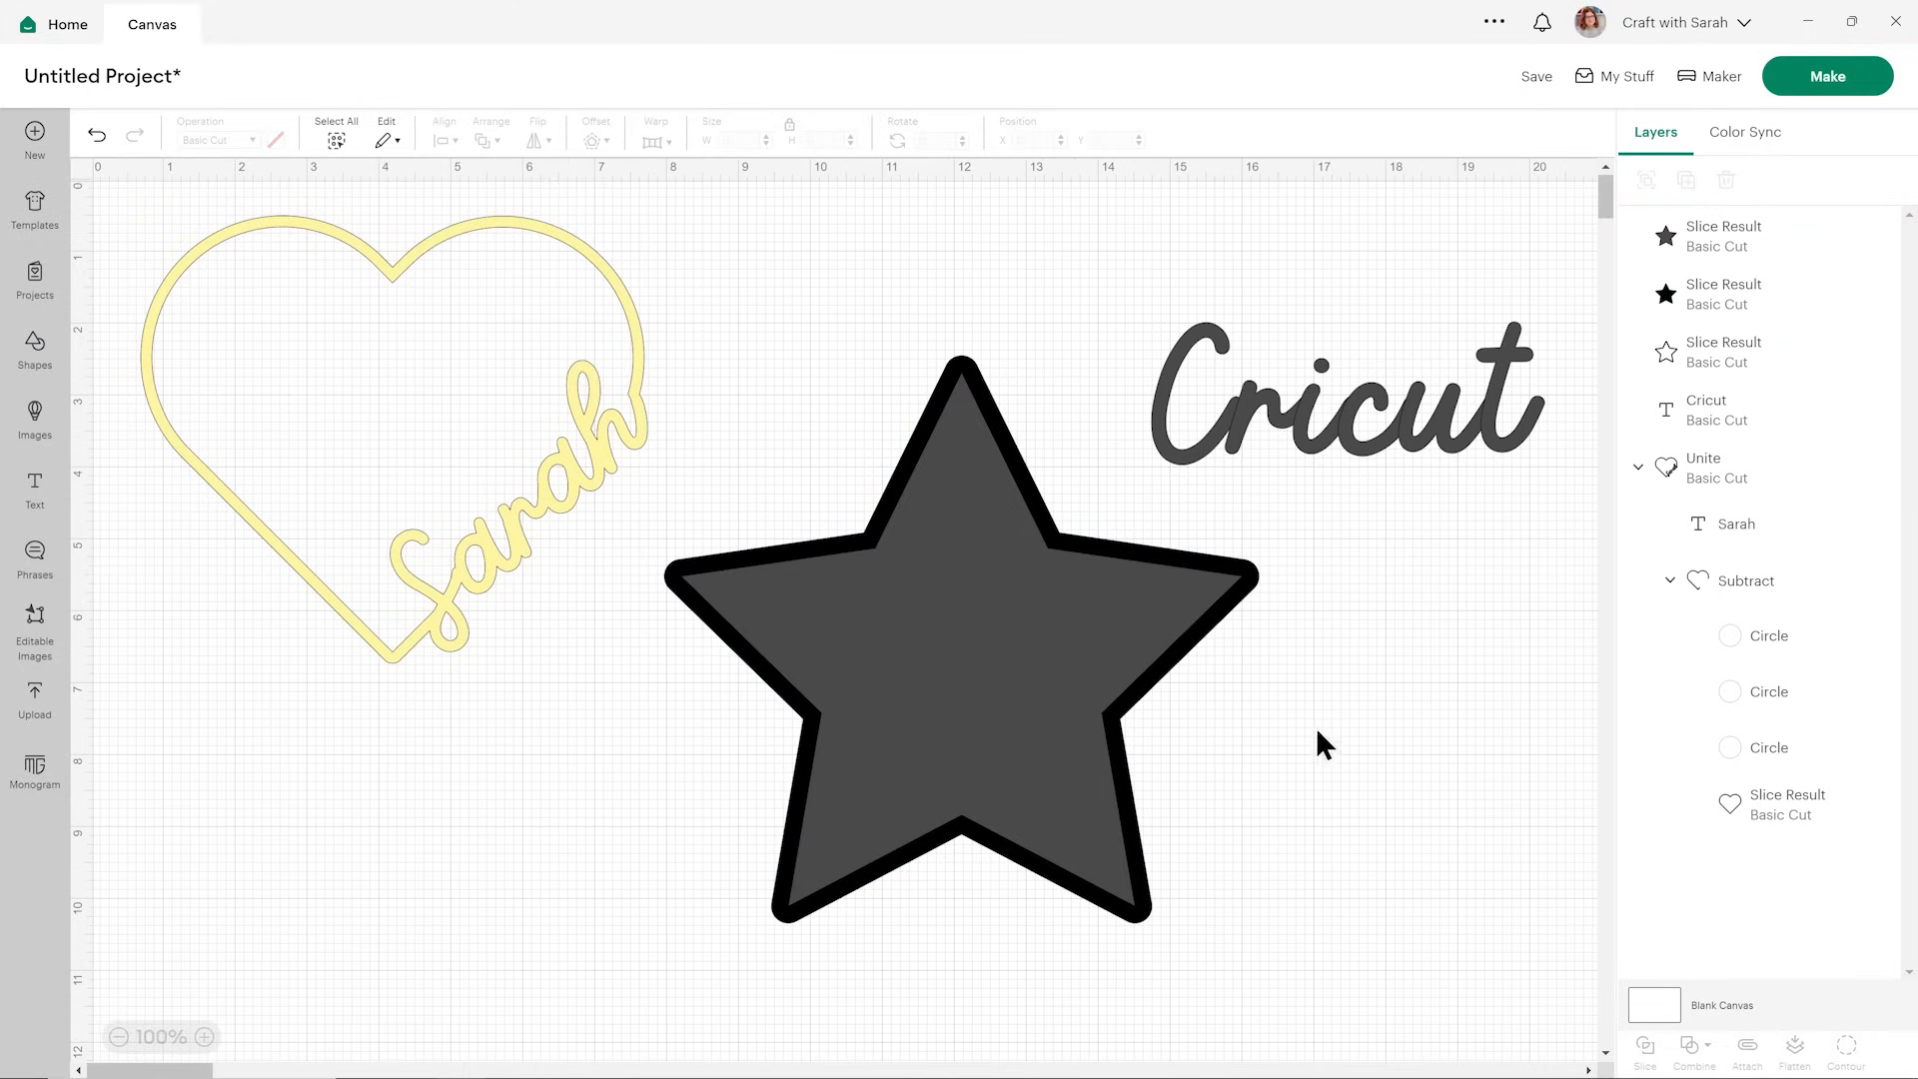
- Delete the two solid star pieces from the slice, keeping only the star outline
left_click_drag(973, 599, 1121, 650)
key("Delete")
left_click(951, 619)
left_click_drag(951, 620, 1164, 759)
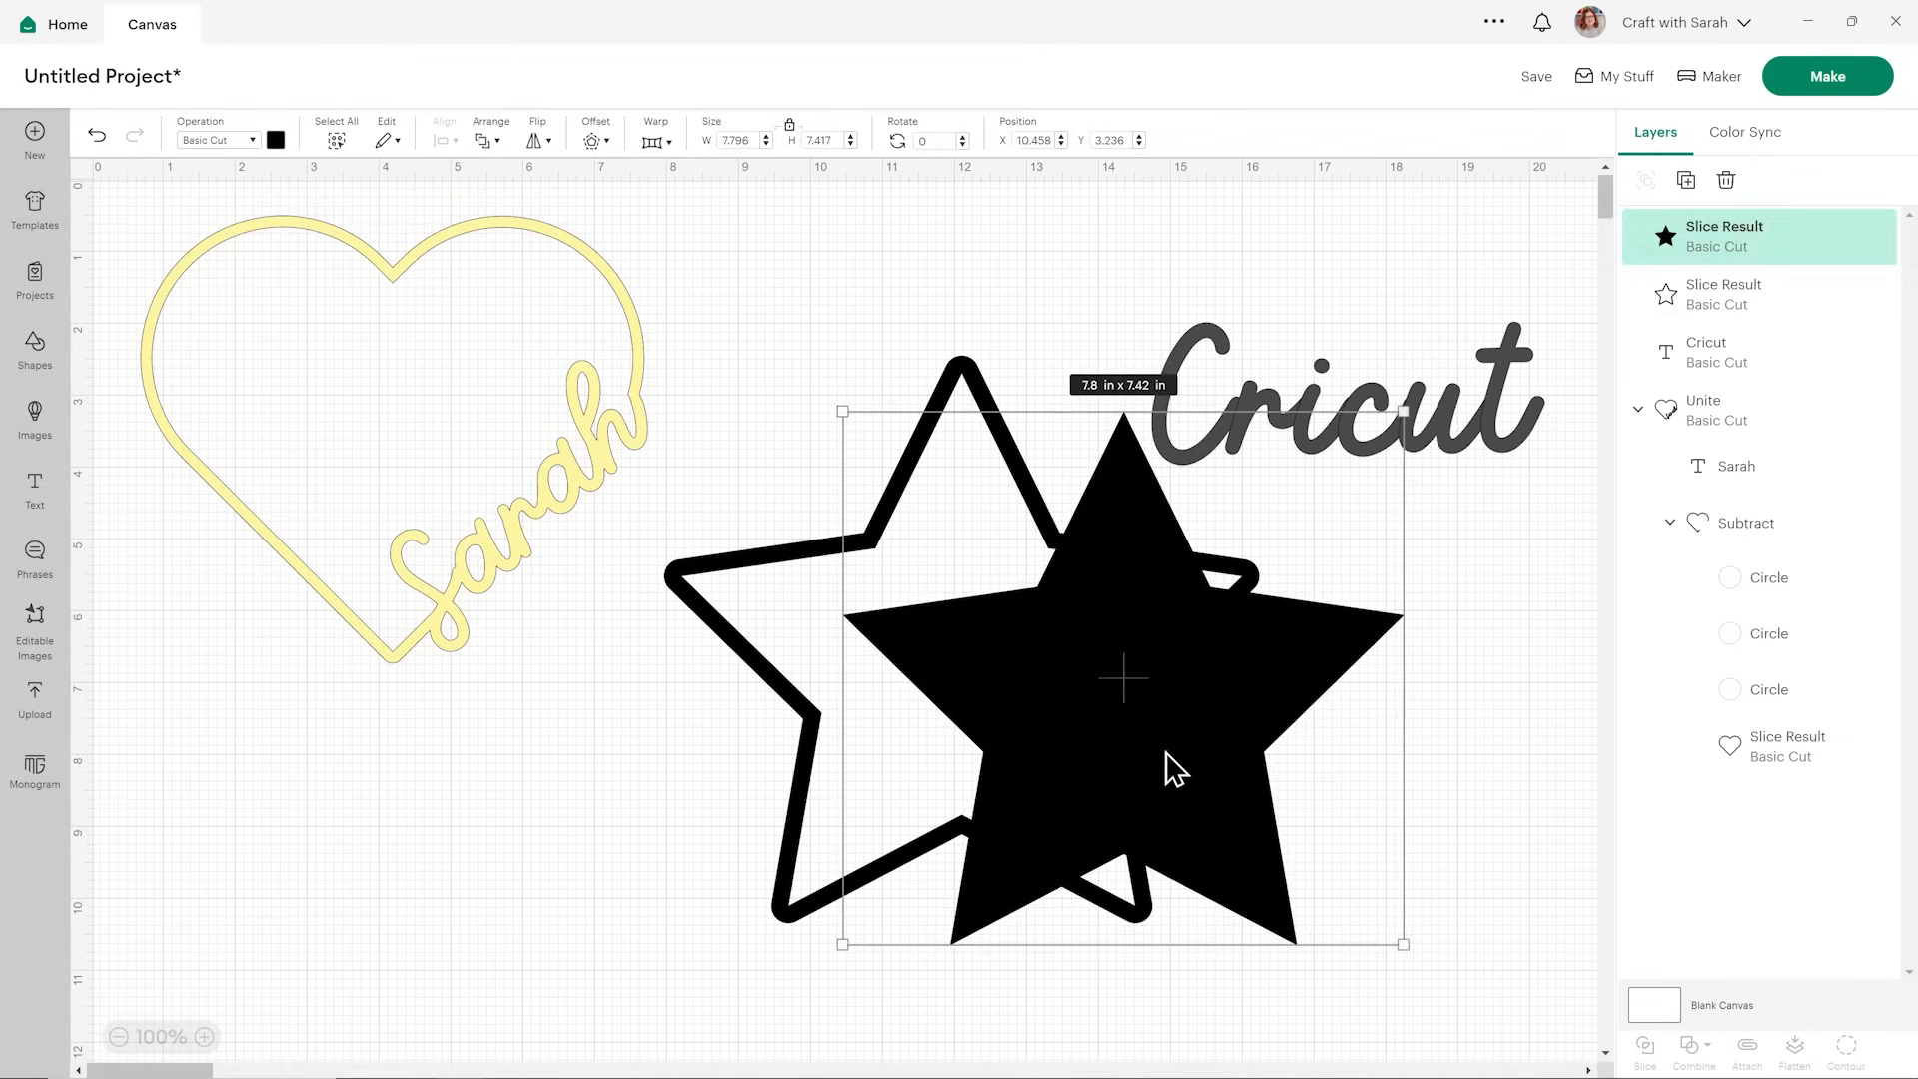
key("Delete")
- Place the "Cricut" text across the star's upper arms, sized to about 5.66 × 2.06 in so its ends overlap the outline
left_click_drag(1354, 417, 956, 639)
left_click_drag(1145, 685, 1171, 699)
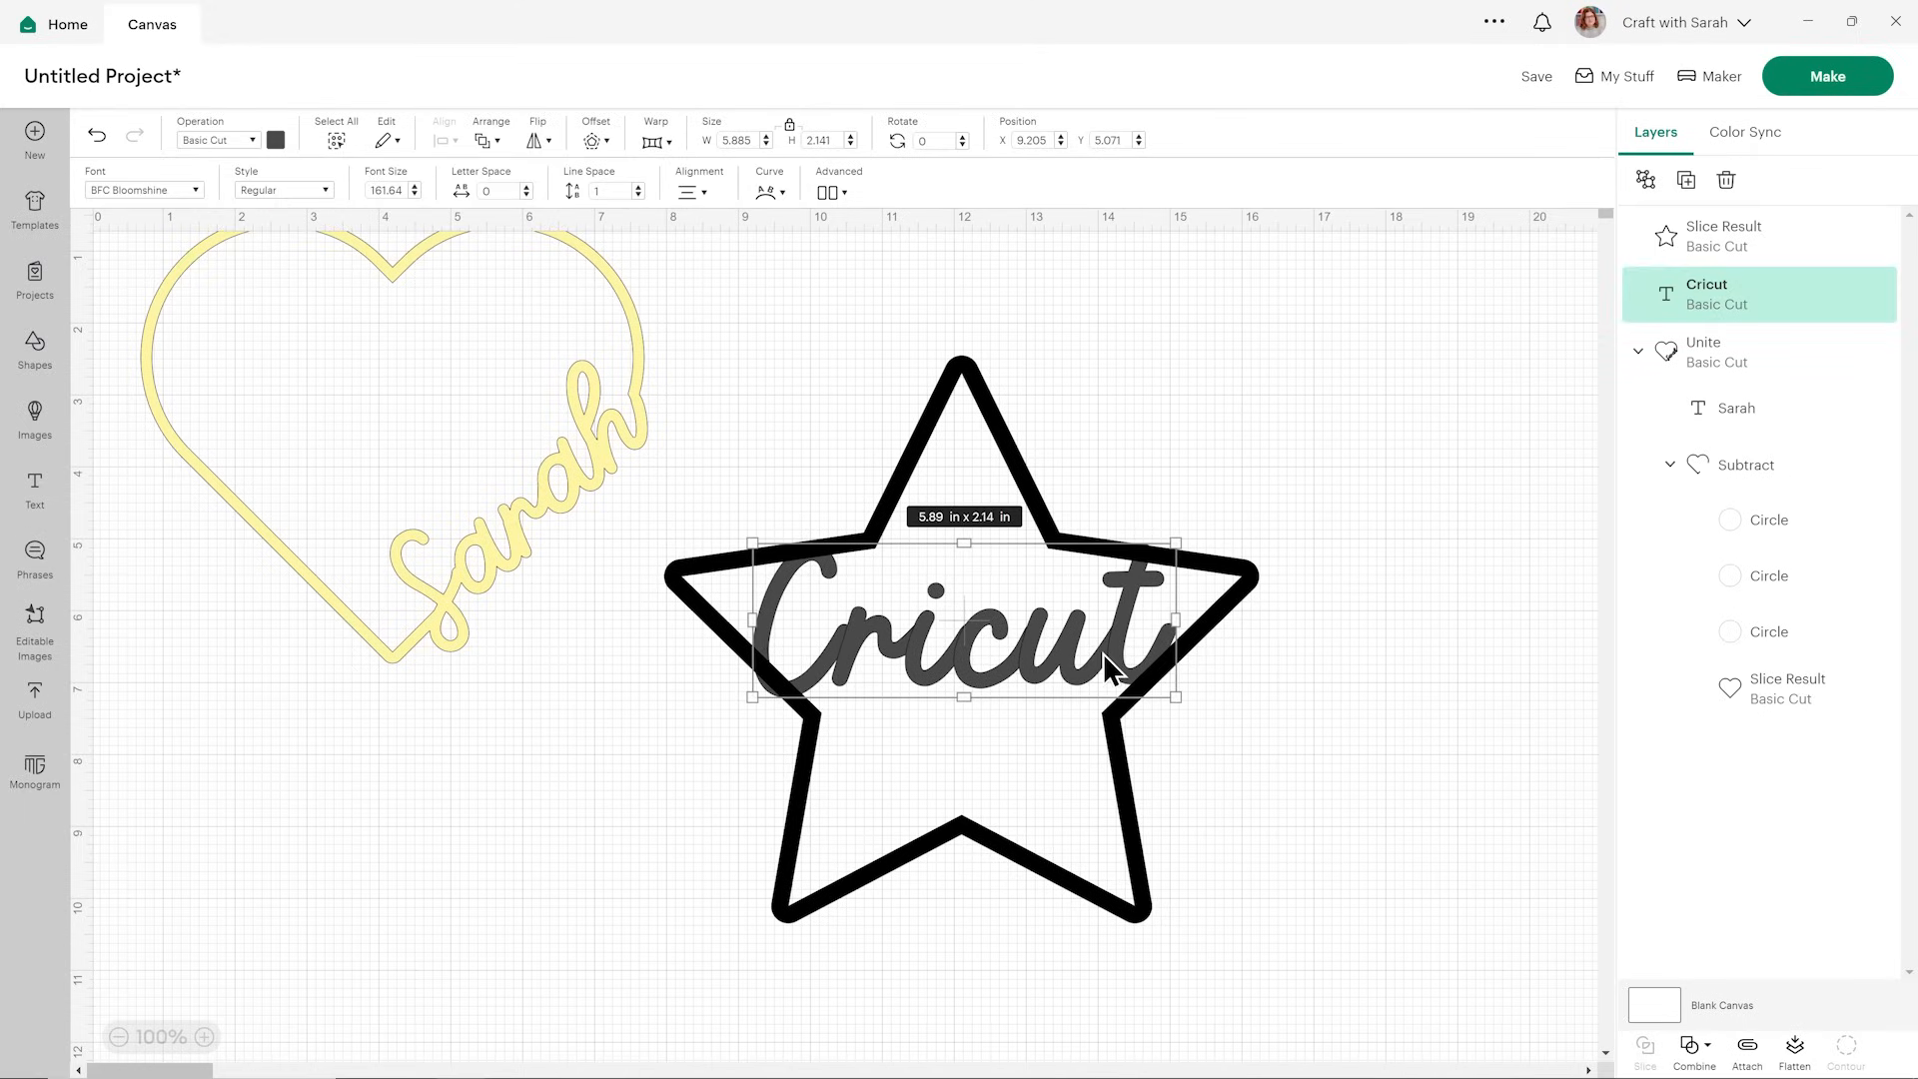
left_click_drag(751, 698, 763, 694)
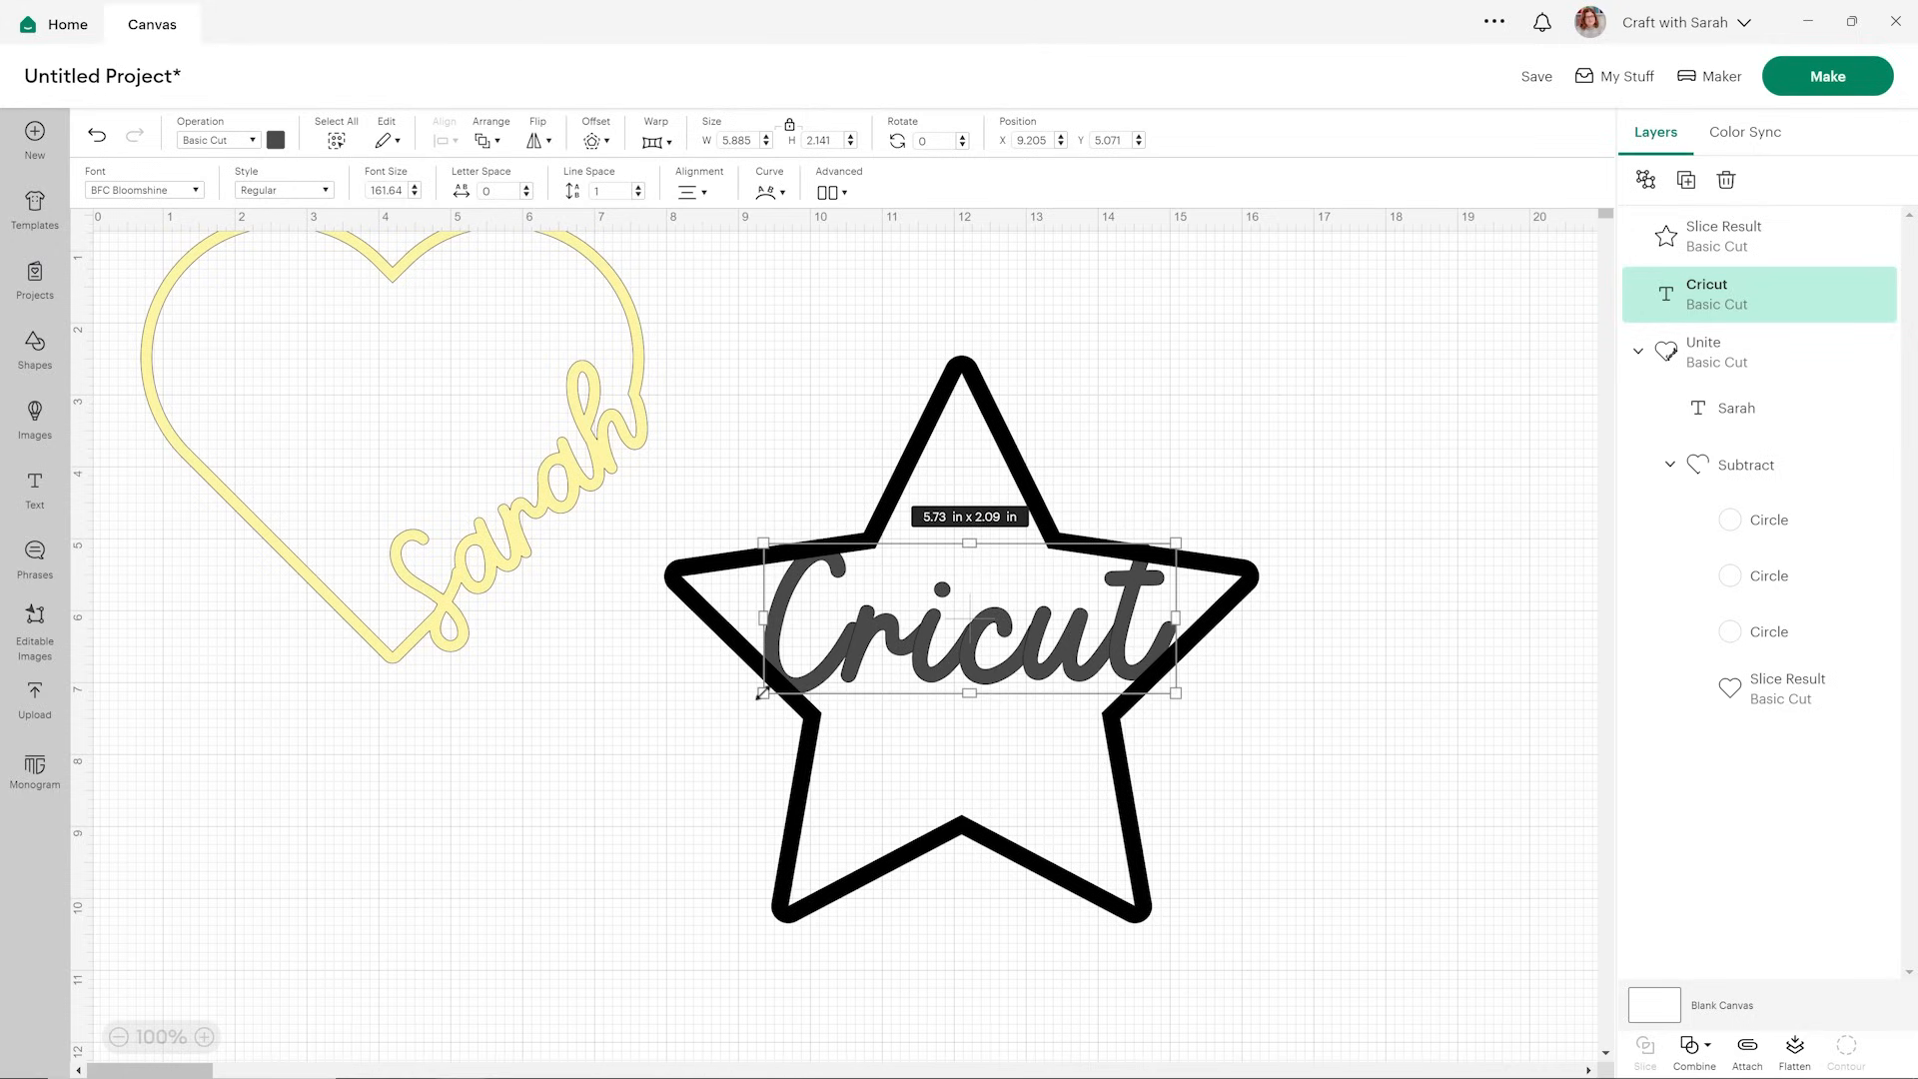
left_click(1364, 693)
left_click(1121, 615)
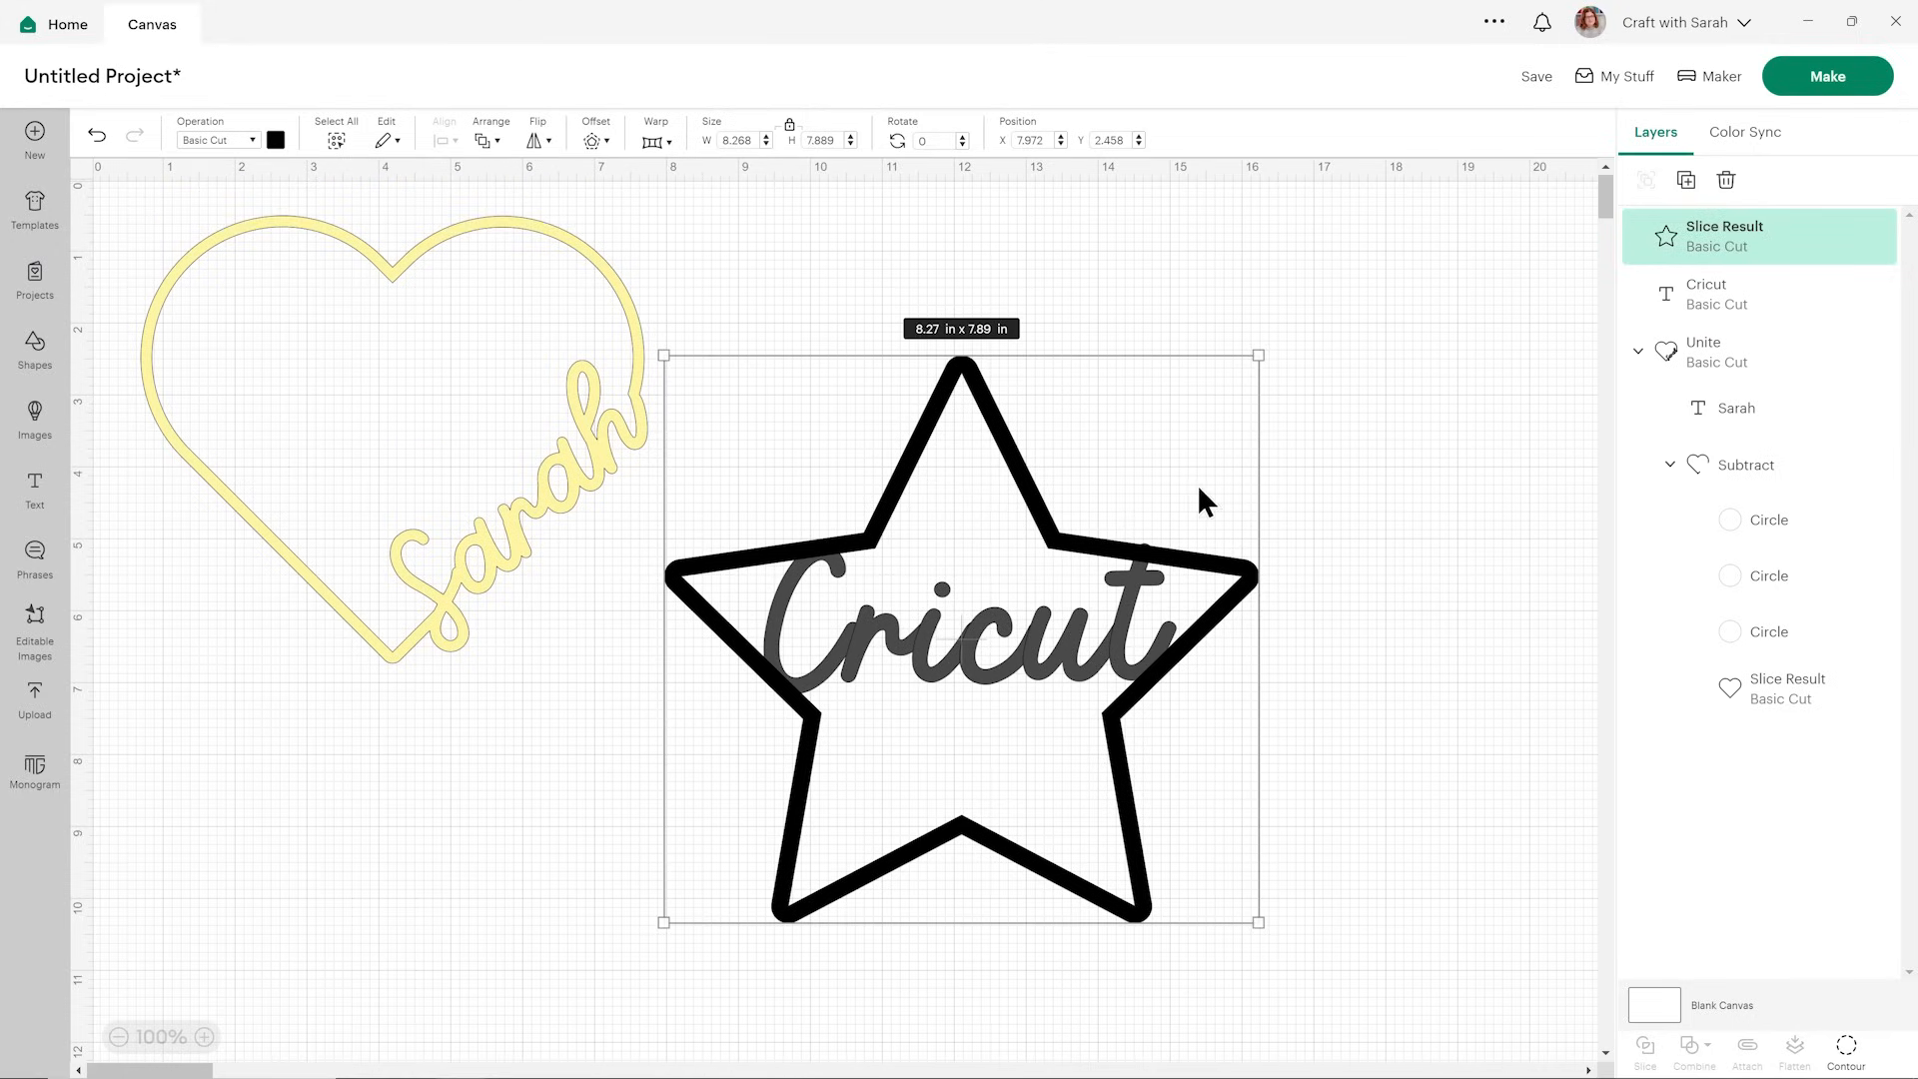
left_click(1699, 291)
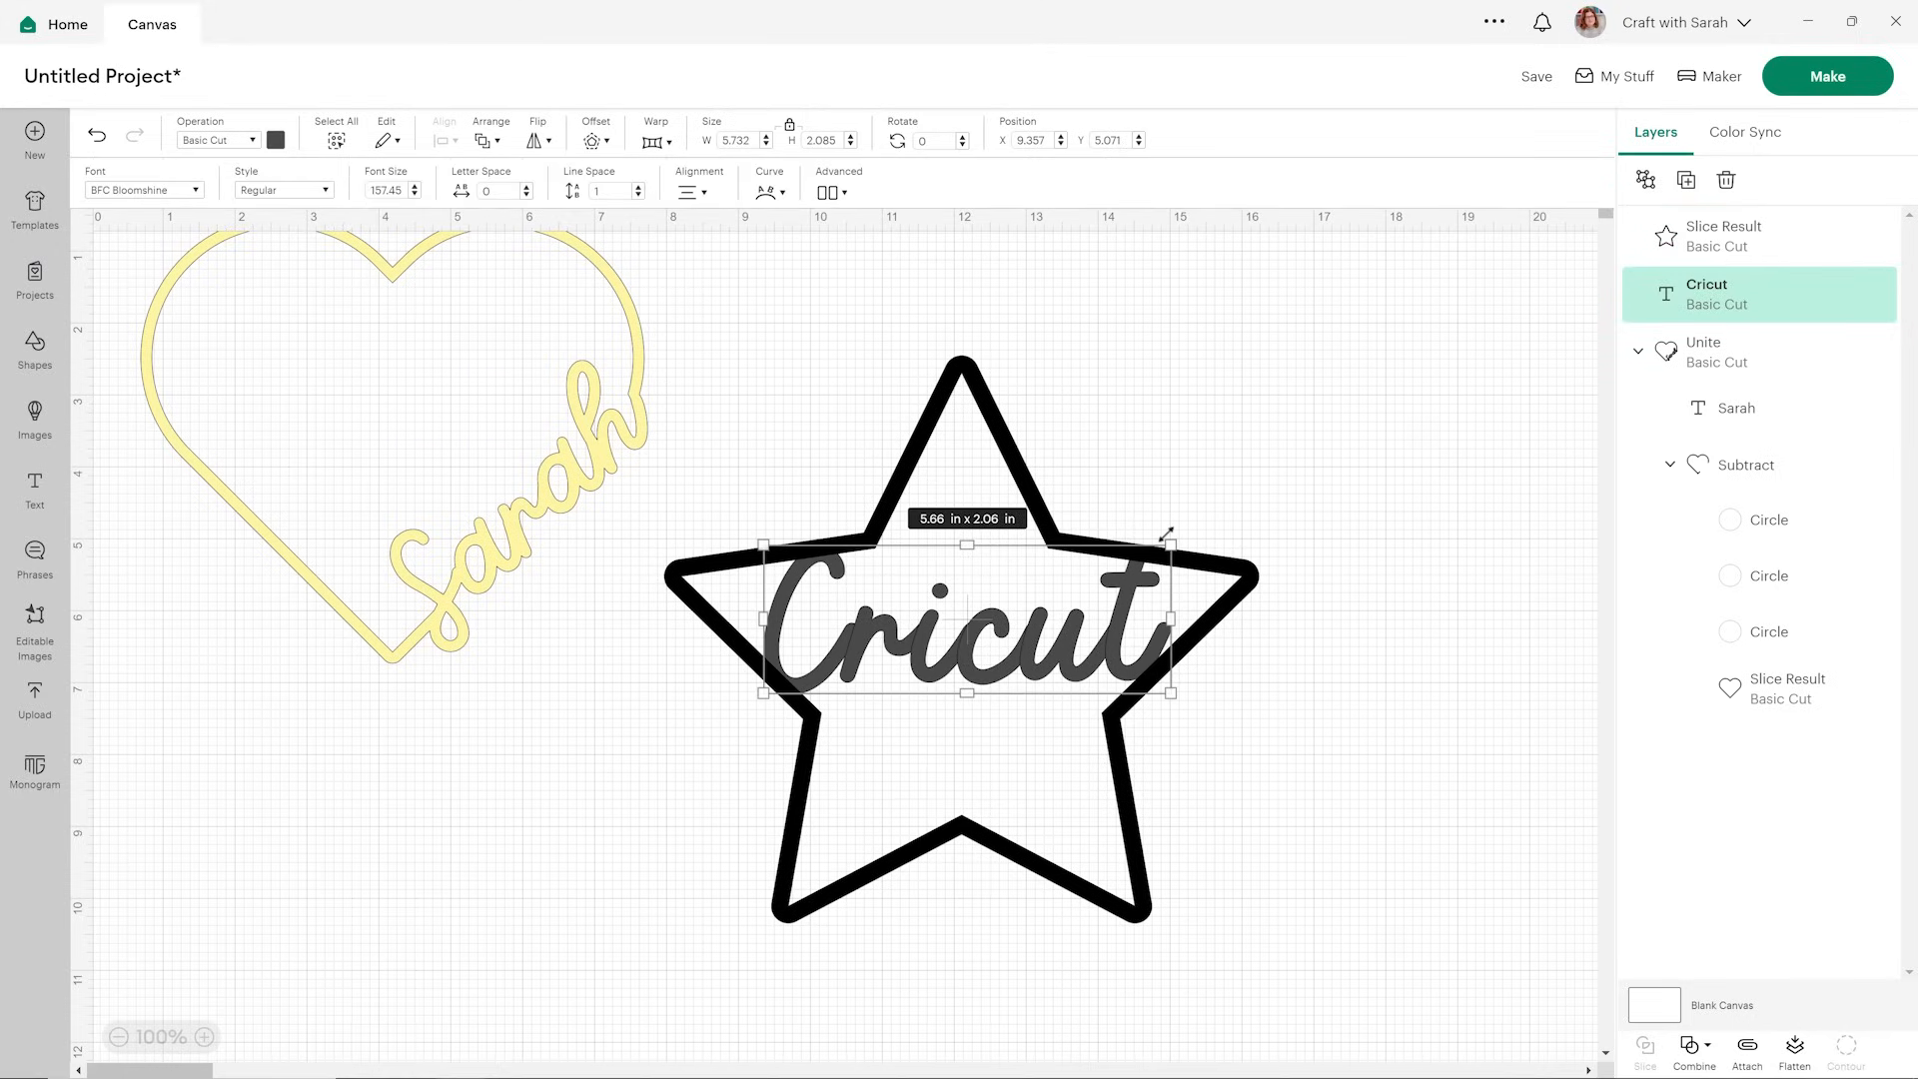
left_click(1349, 596)
- Unite the star outline with the "Cricut" text and color the combined shape light green
left_click_drag(1207, 975, 1030, 613)
left_click(1695, 1045)
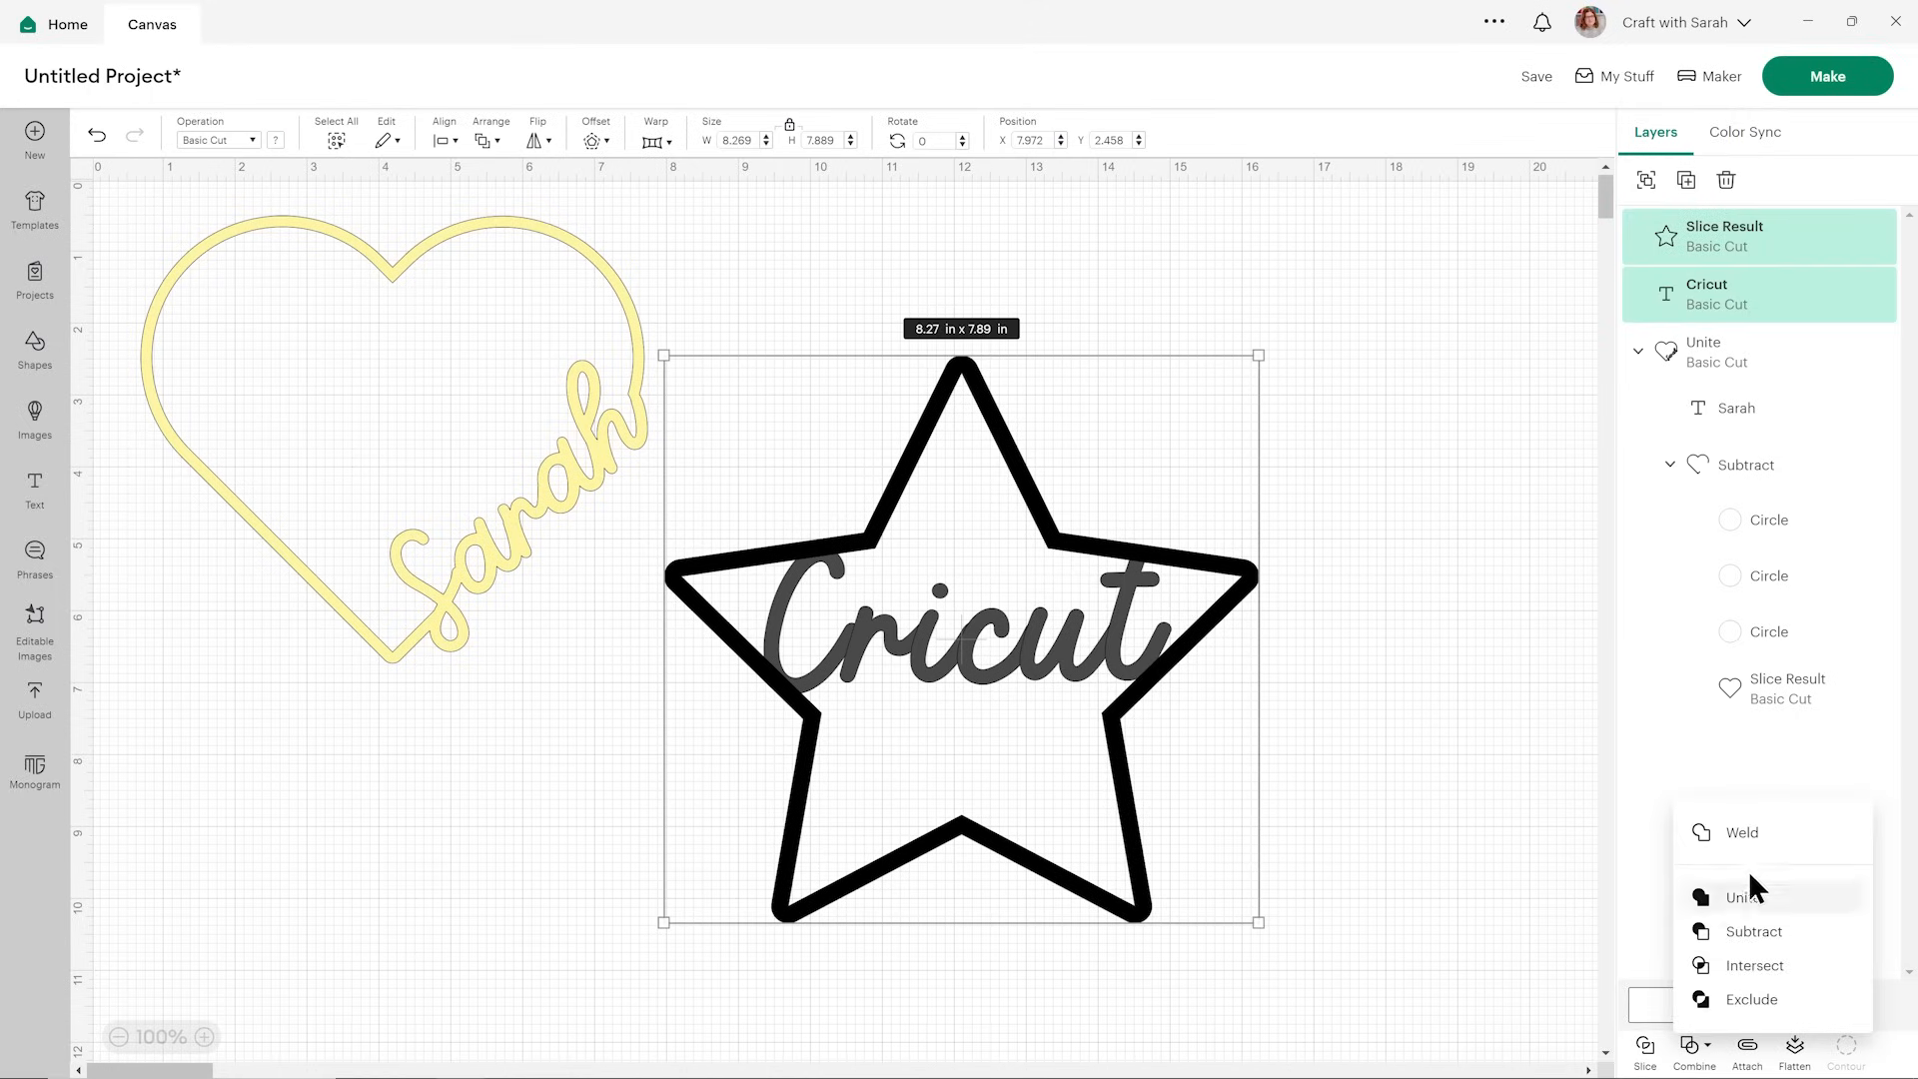
left_click(1746, 899)
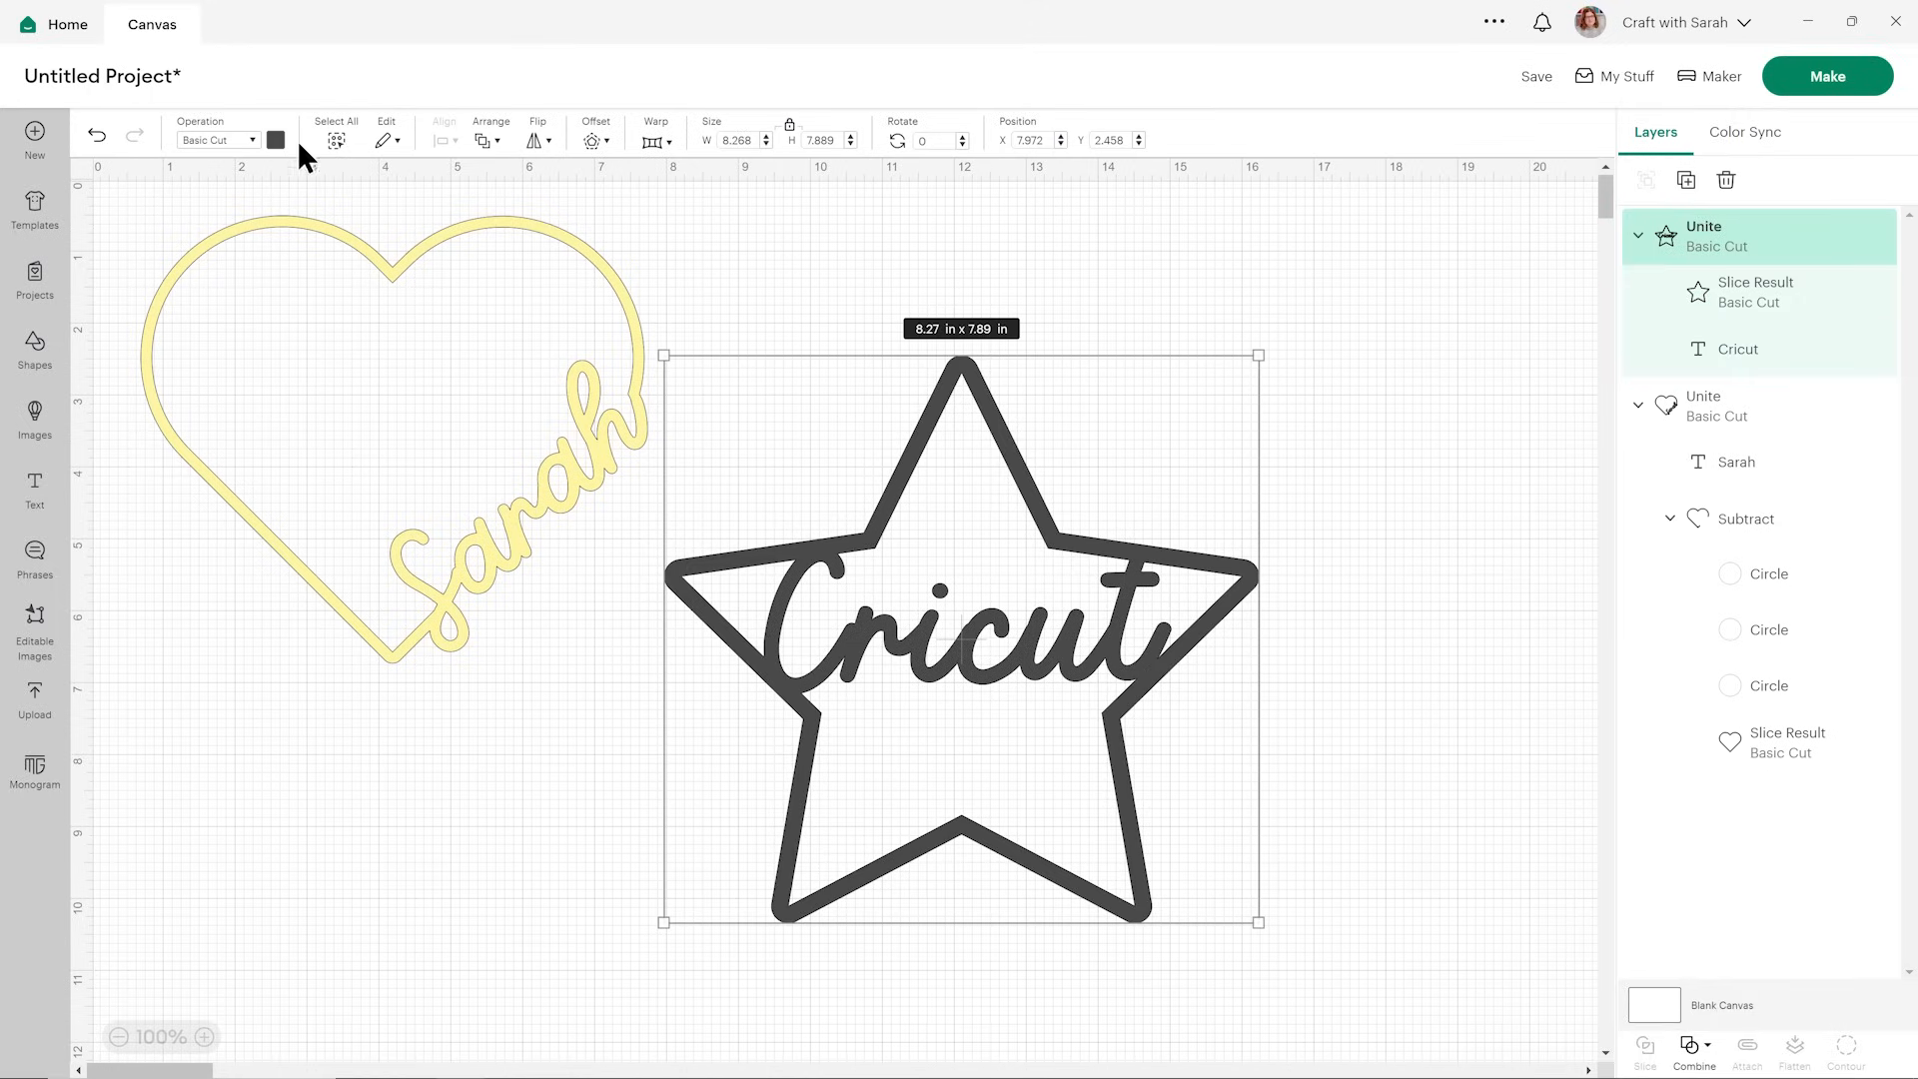
left_click(275, 145)
left_click(398, 283)
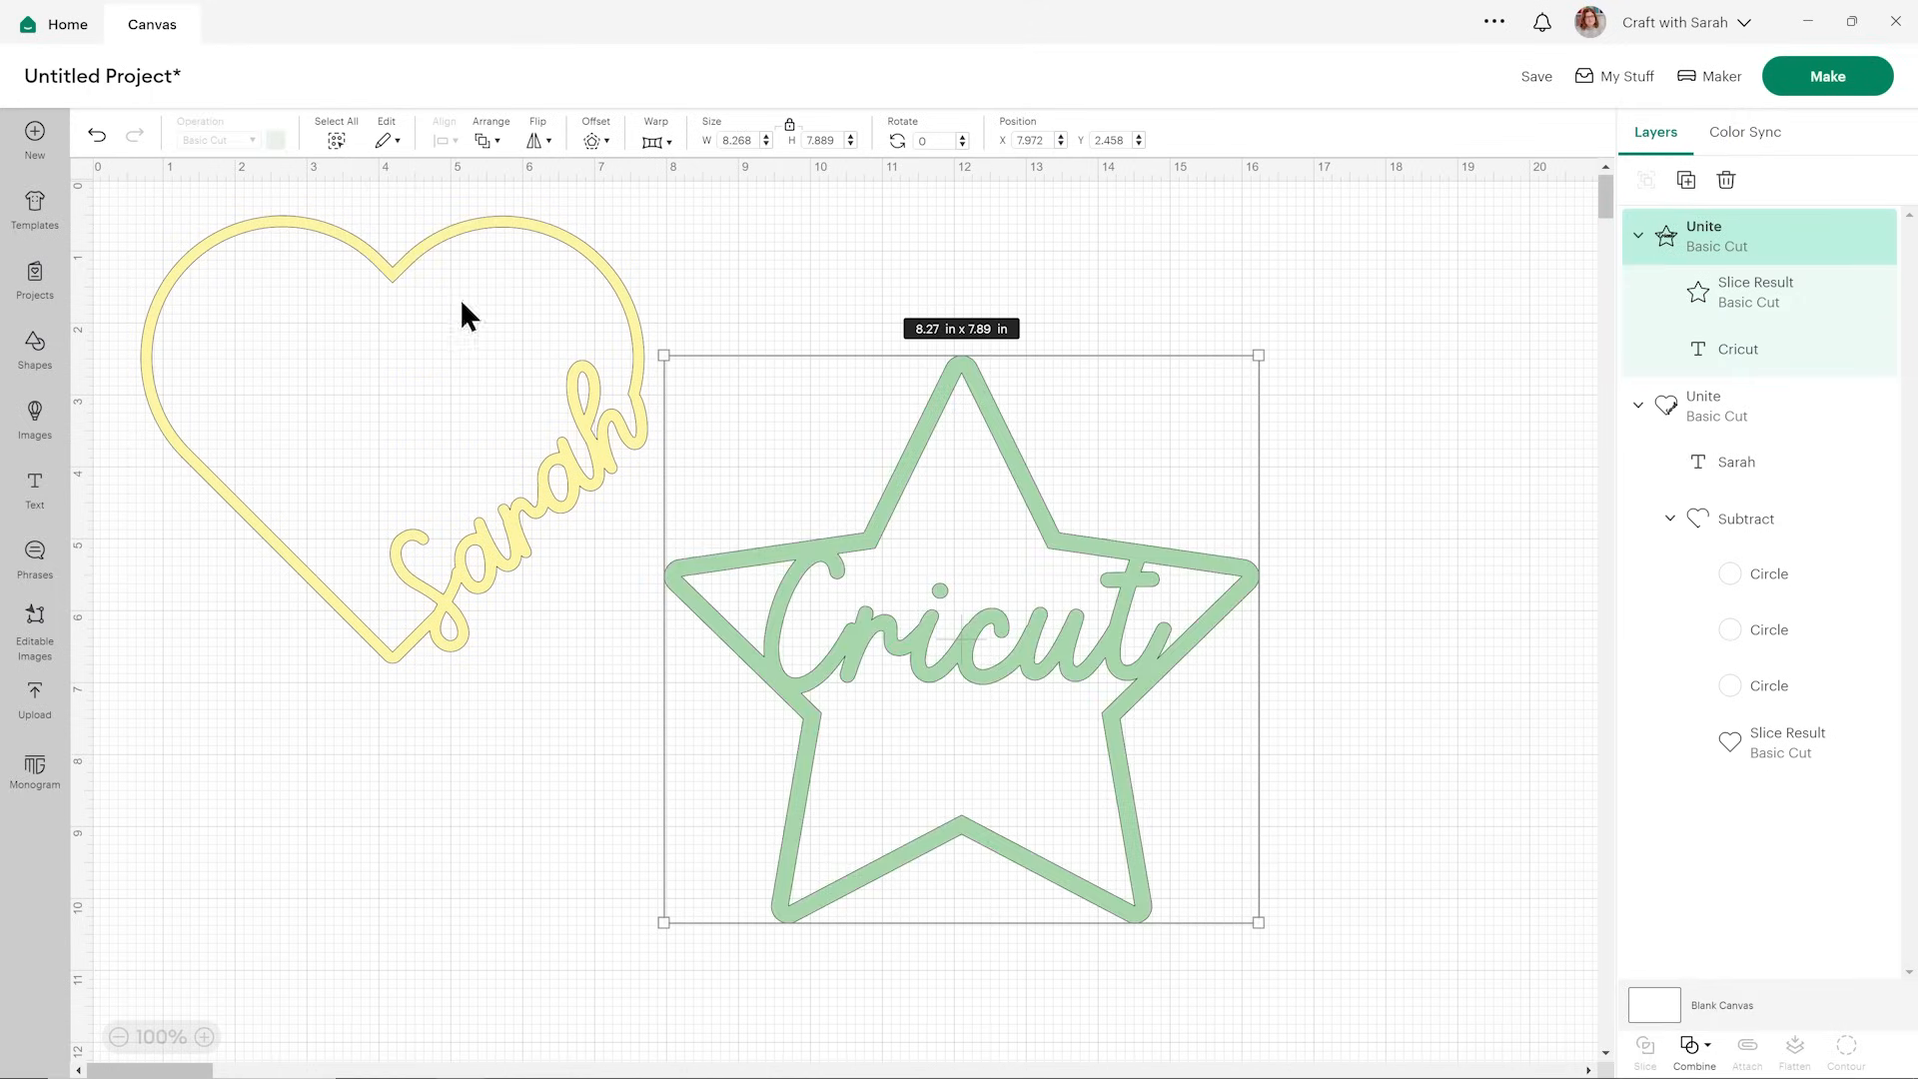
- Shrink the green Cricut star to about 5.32 × 5.08 in and place it beside the heart at about X 8.69, Y 0.54
left_click_drag(1128, 787, 1198, 662)
left_click_drag(1327, 796, 1121, 581)
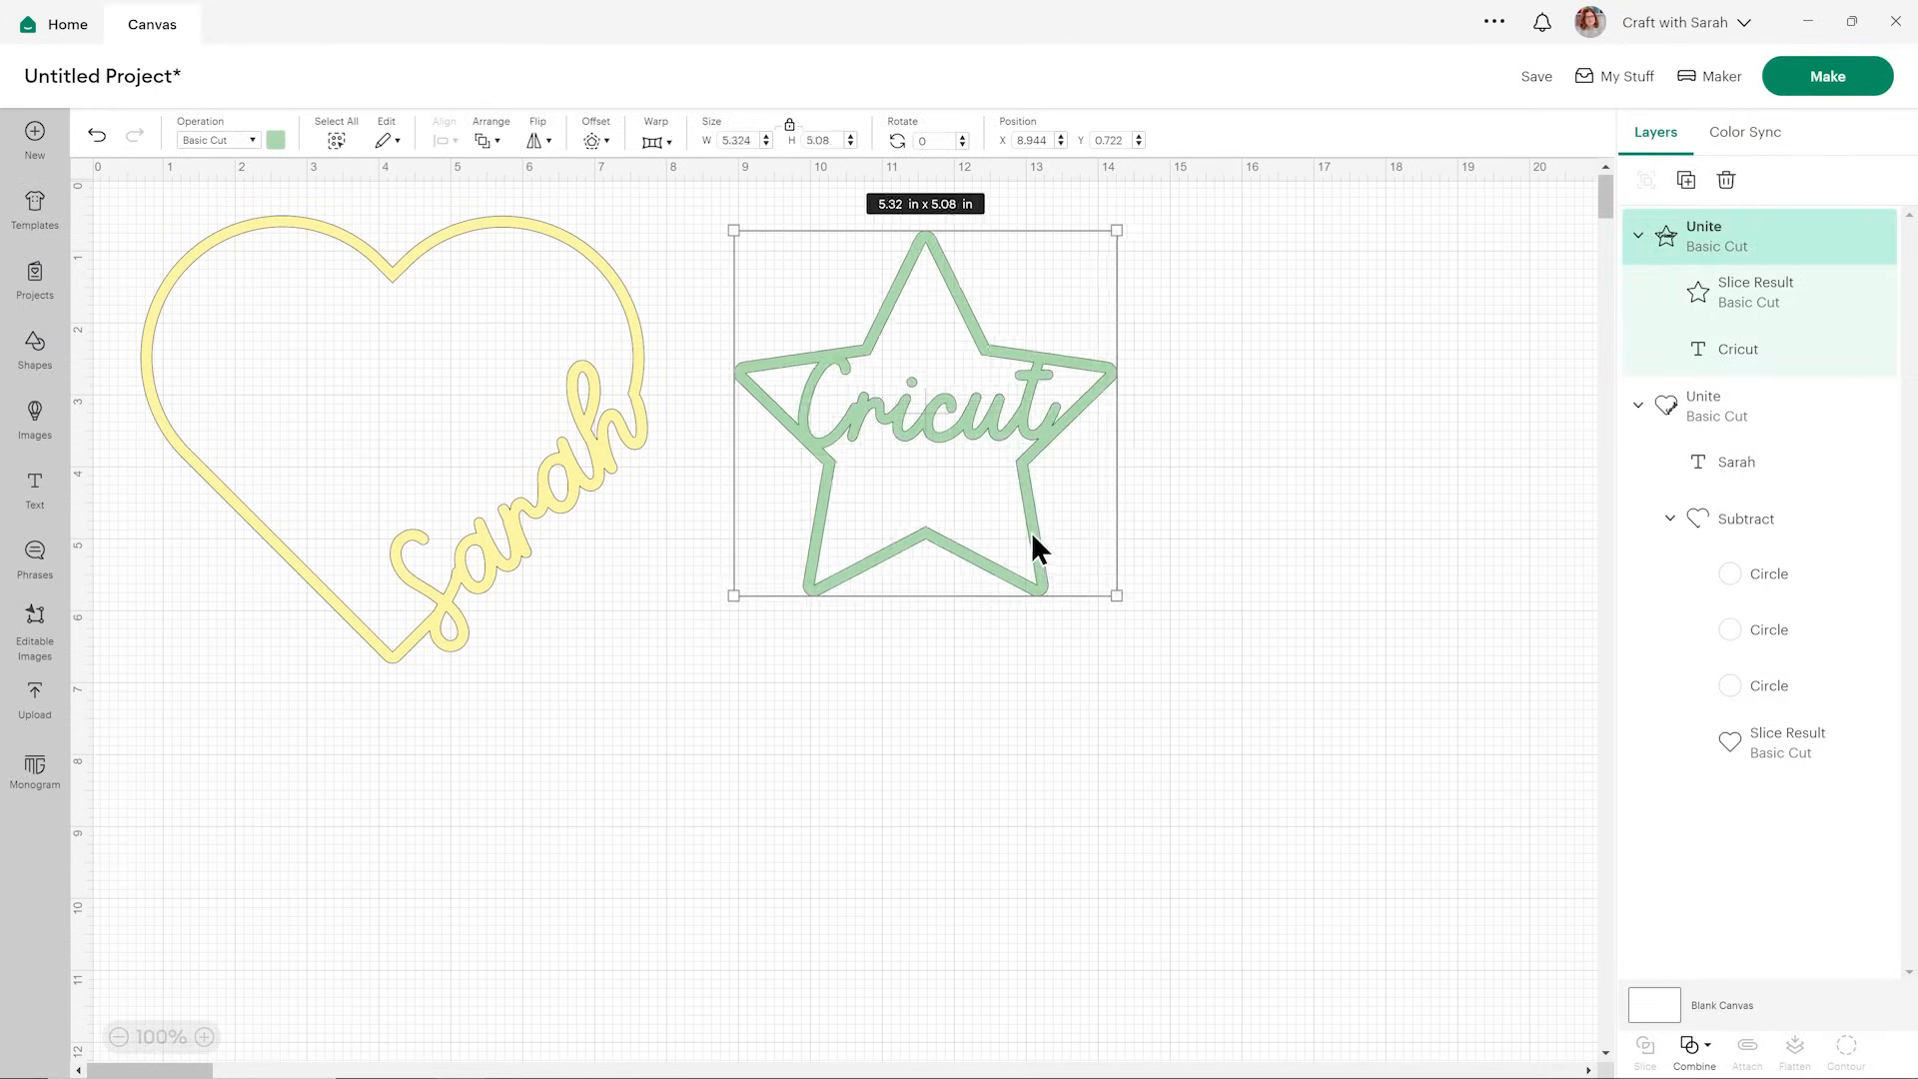
left_click(1167, 519)
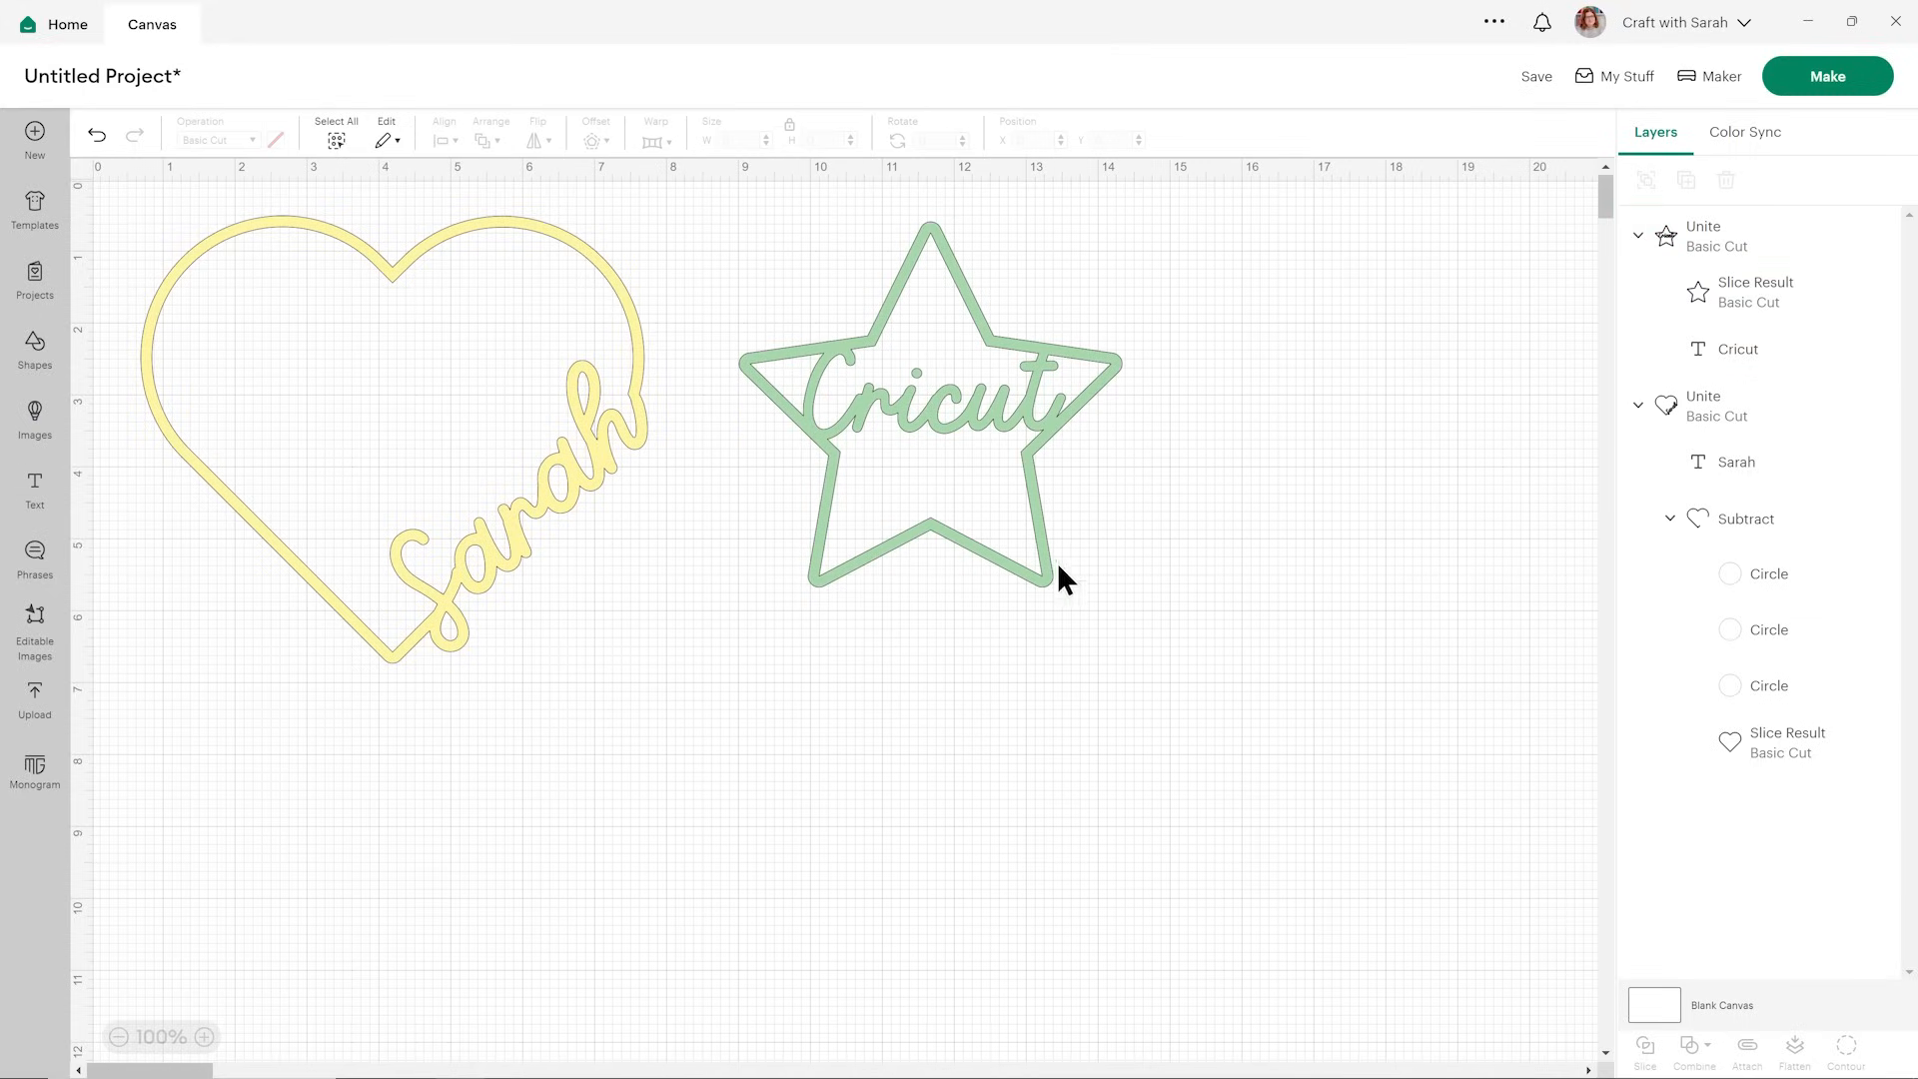
left_click_drag(997, 487, 974, 475)
left_click_drag(934, 379, 931, 382)
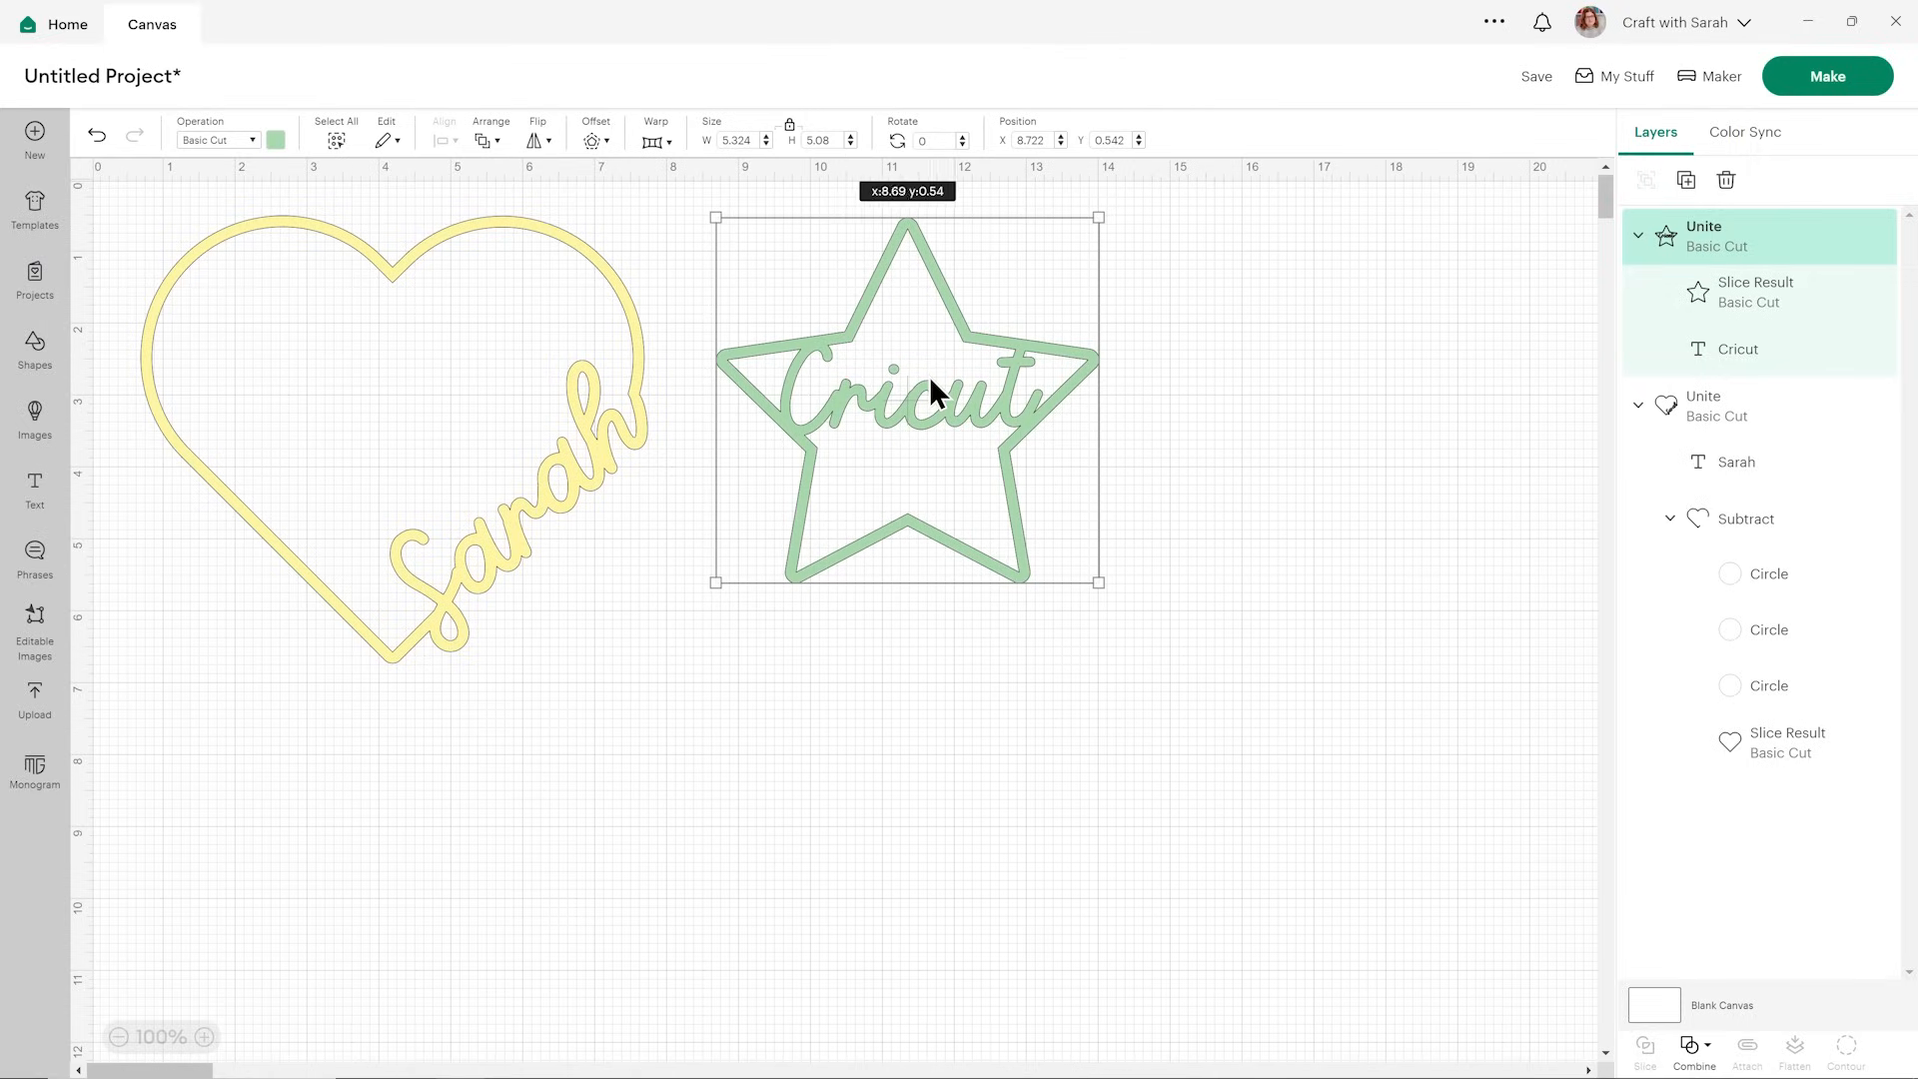
- Duplicate the green Cricut star to the lower right and undo the Unite on the copy
left_click(1686, 180)
left_click_drag(429, 431, 1336, 719)
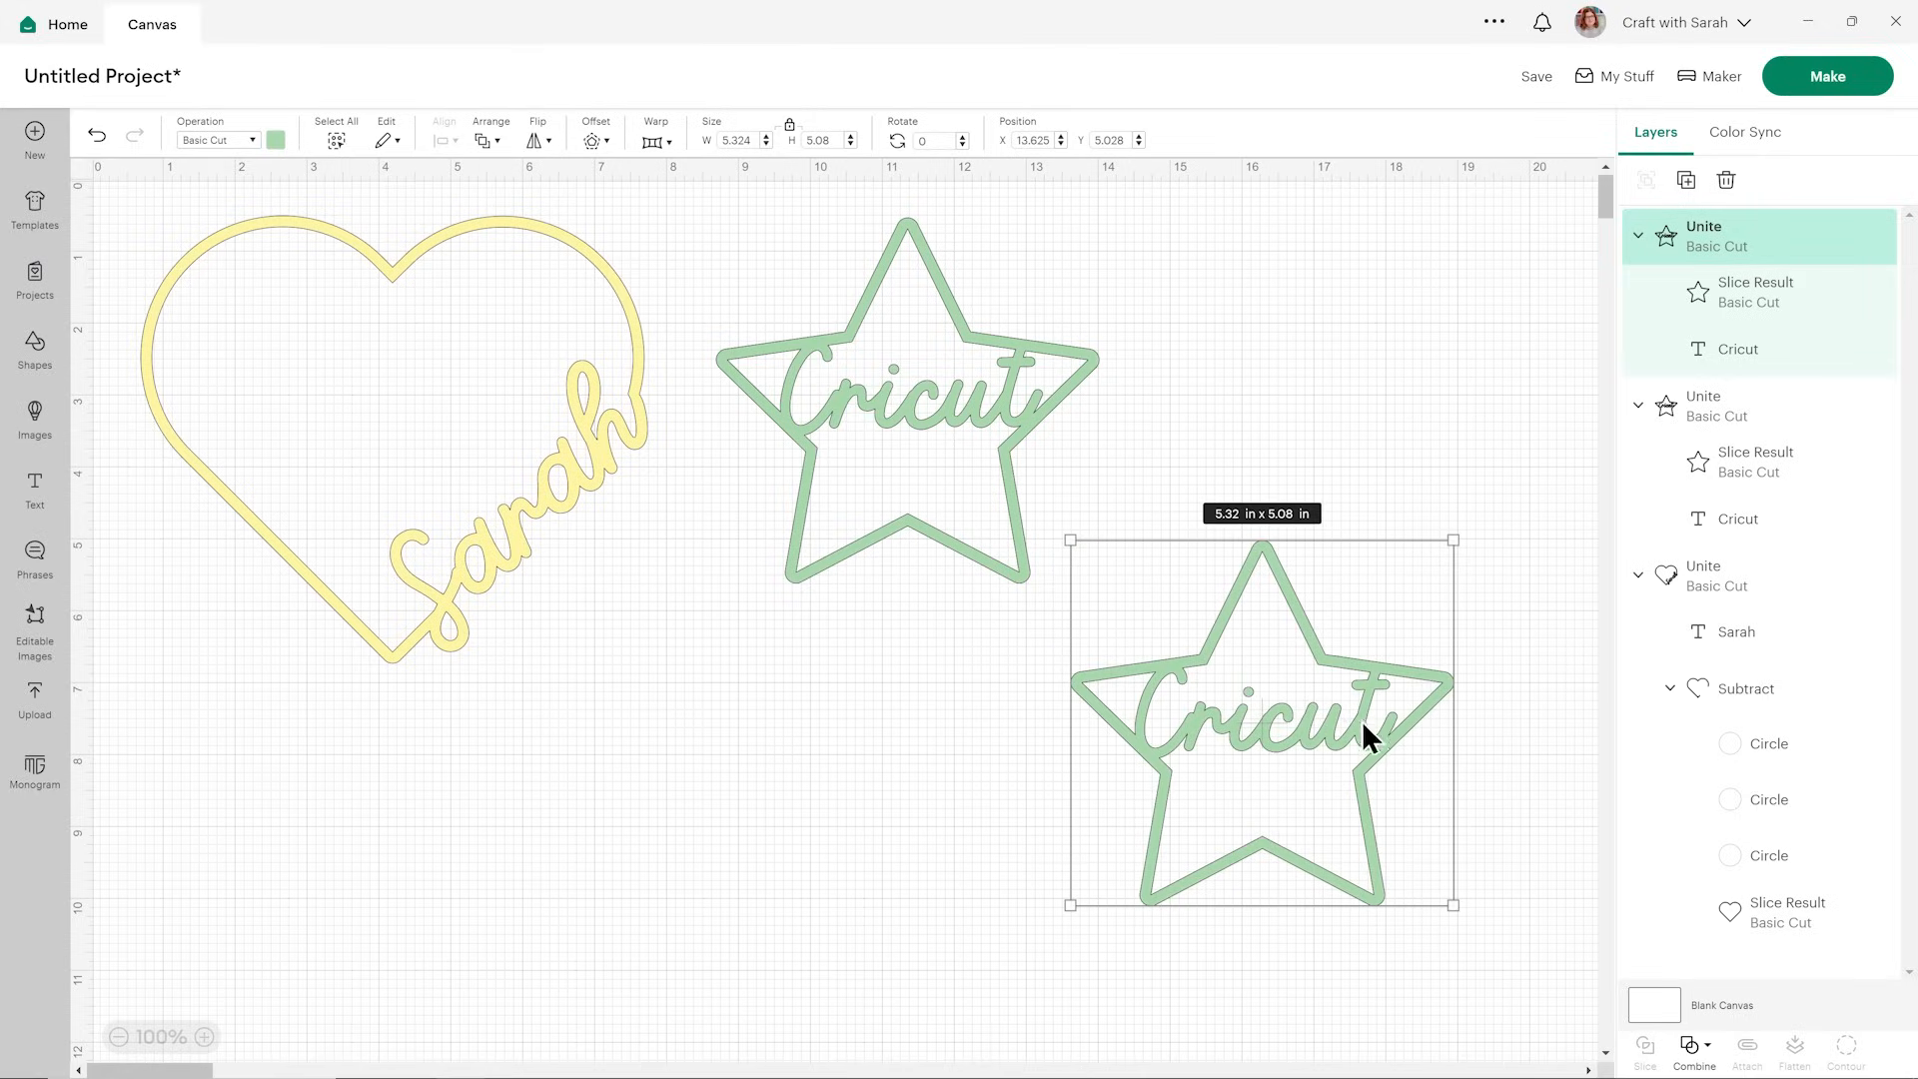
left_click(1703, 1046)
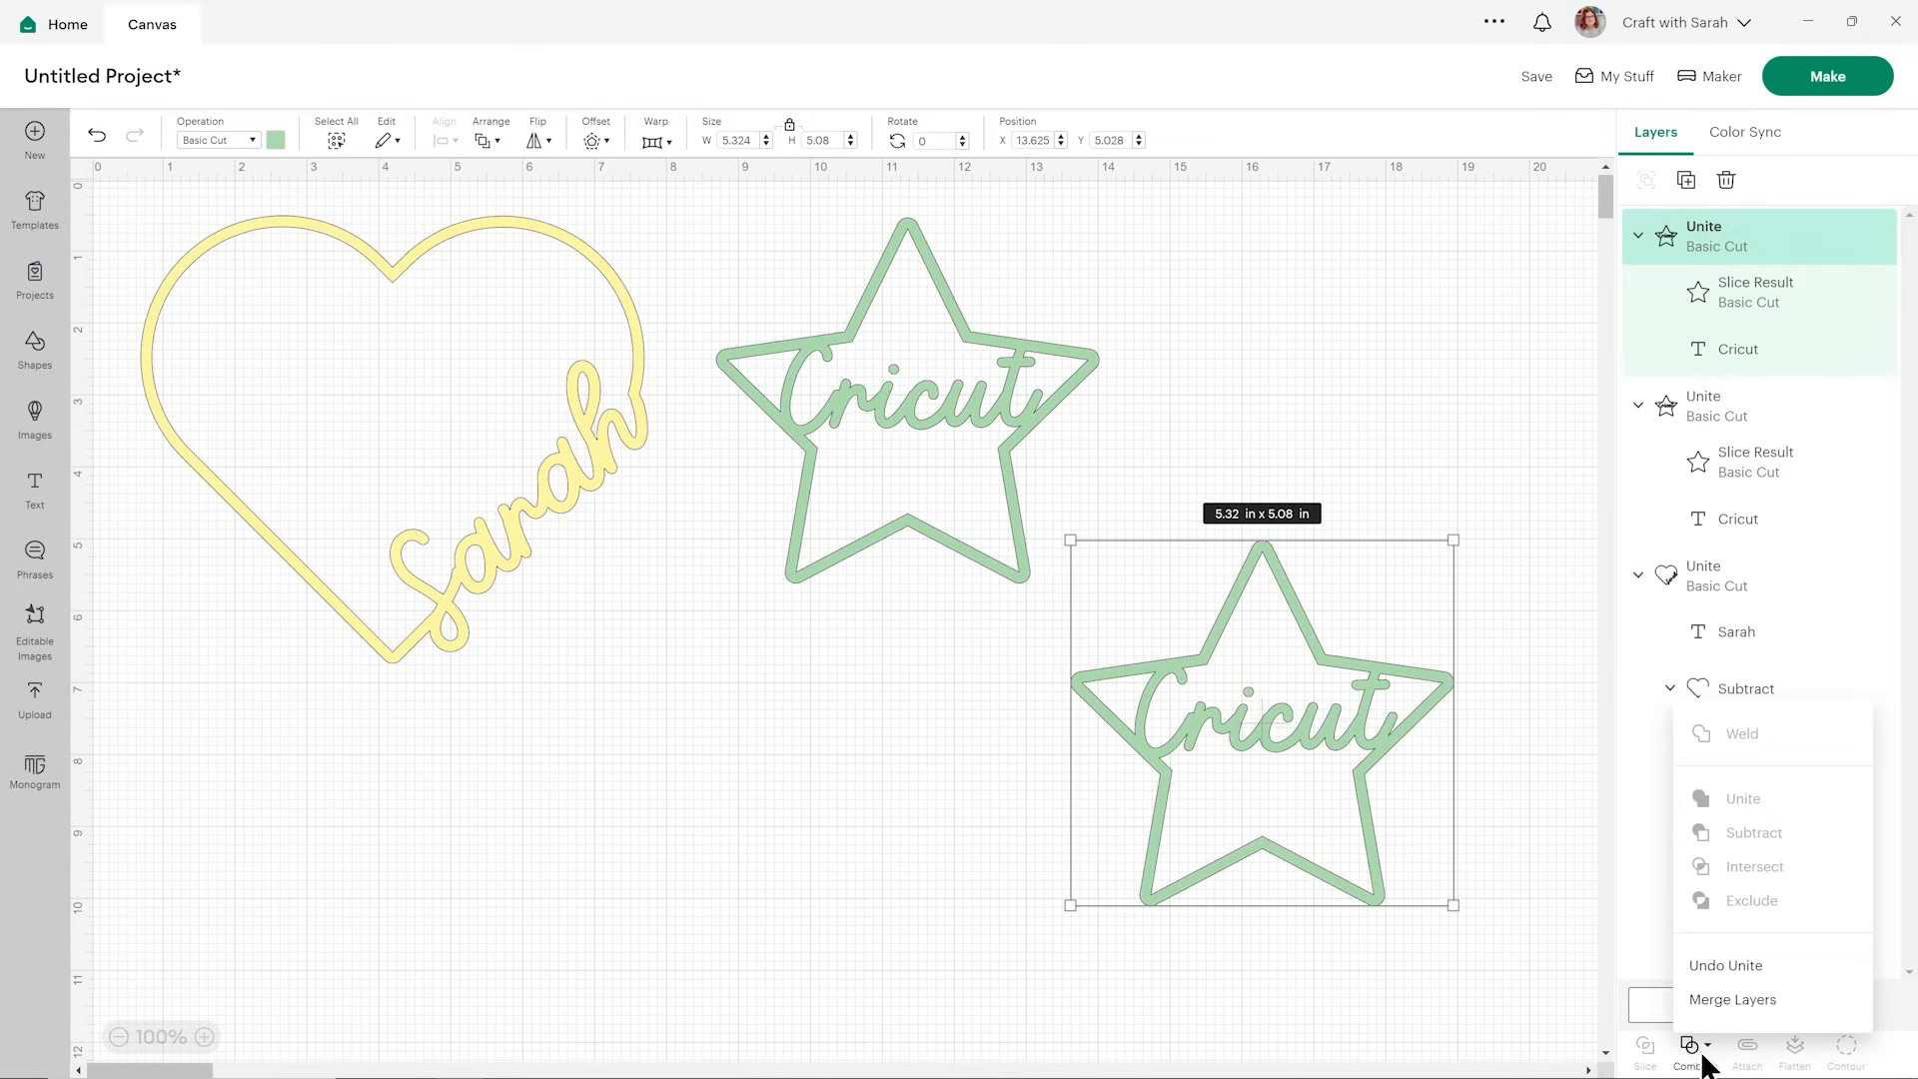
left_click(1724, 977)
left_click(1489, 749)
- Place the separated star outline below the original at about X 8.67, Y 6.01, and move its "Cricut" text over the outline's lower-right side
left_click_drag(1286, 722, 912, 787)
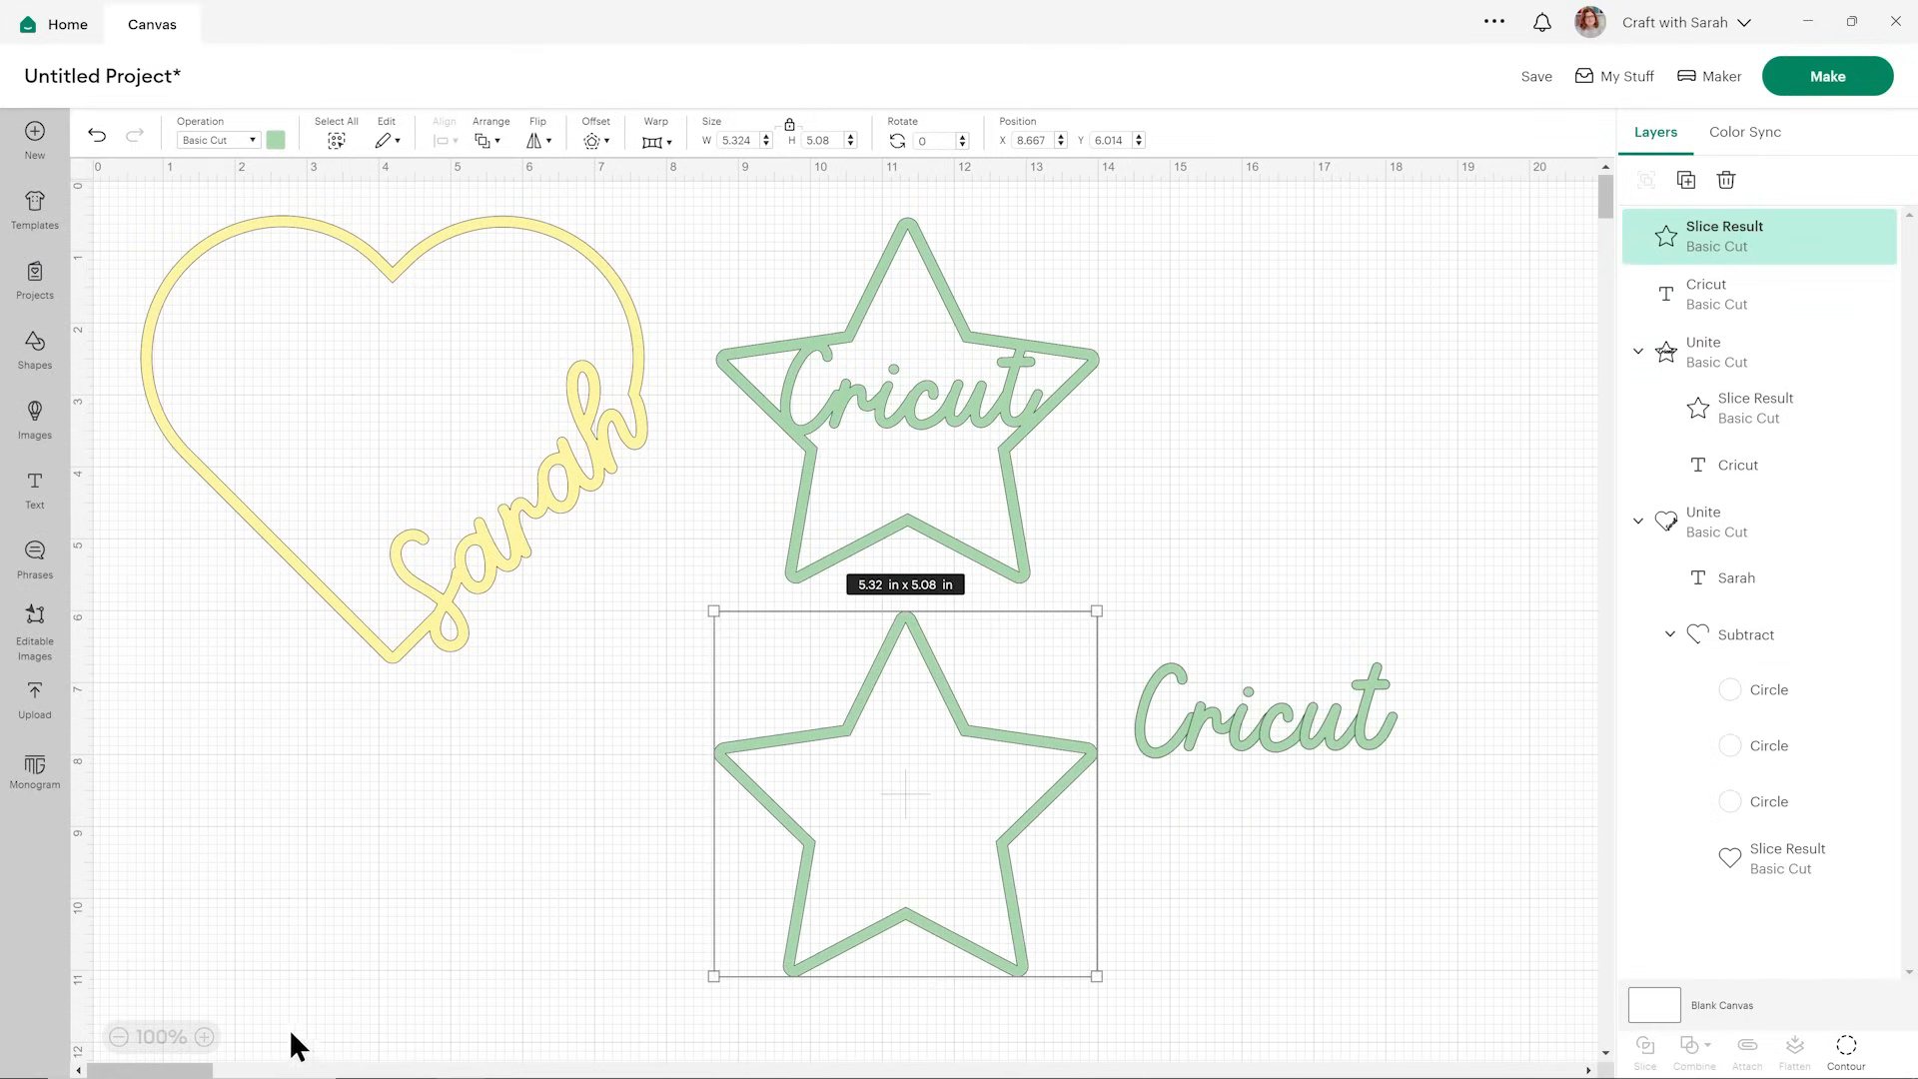
left_click(204, 1036)
left_click(204, 1035)
left_click(204, 1035)
scroll(1251, 599, "down", 3)
left_click_drag(1494, 523, 1099, 775)
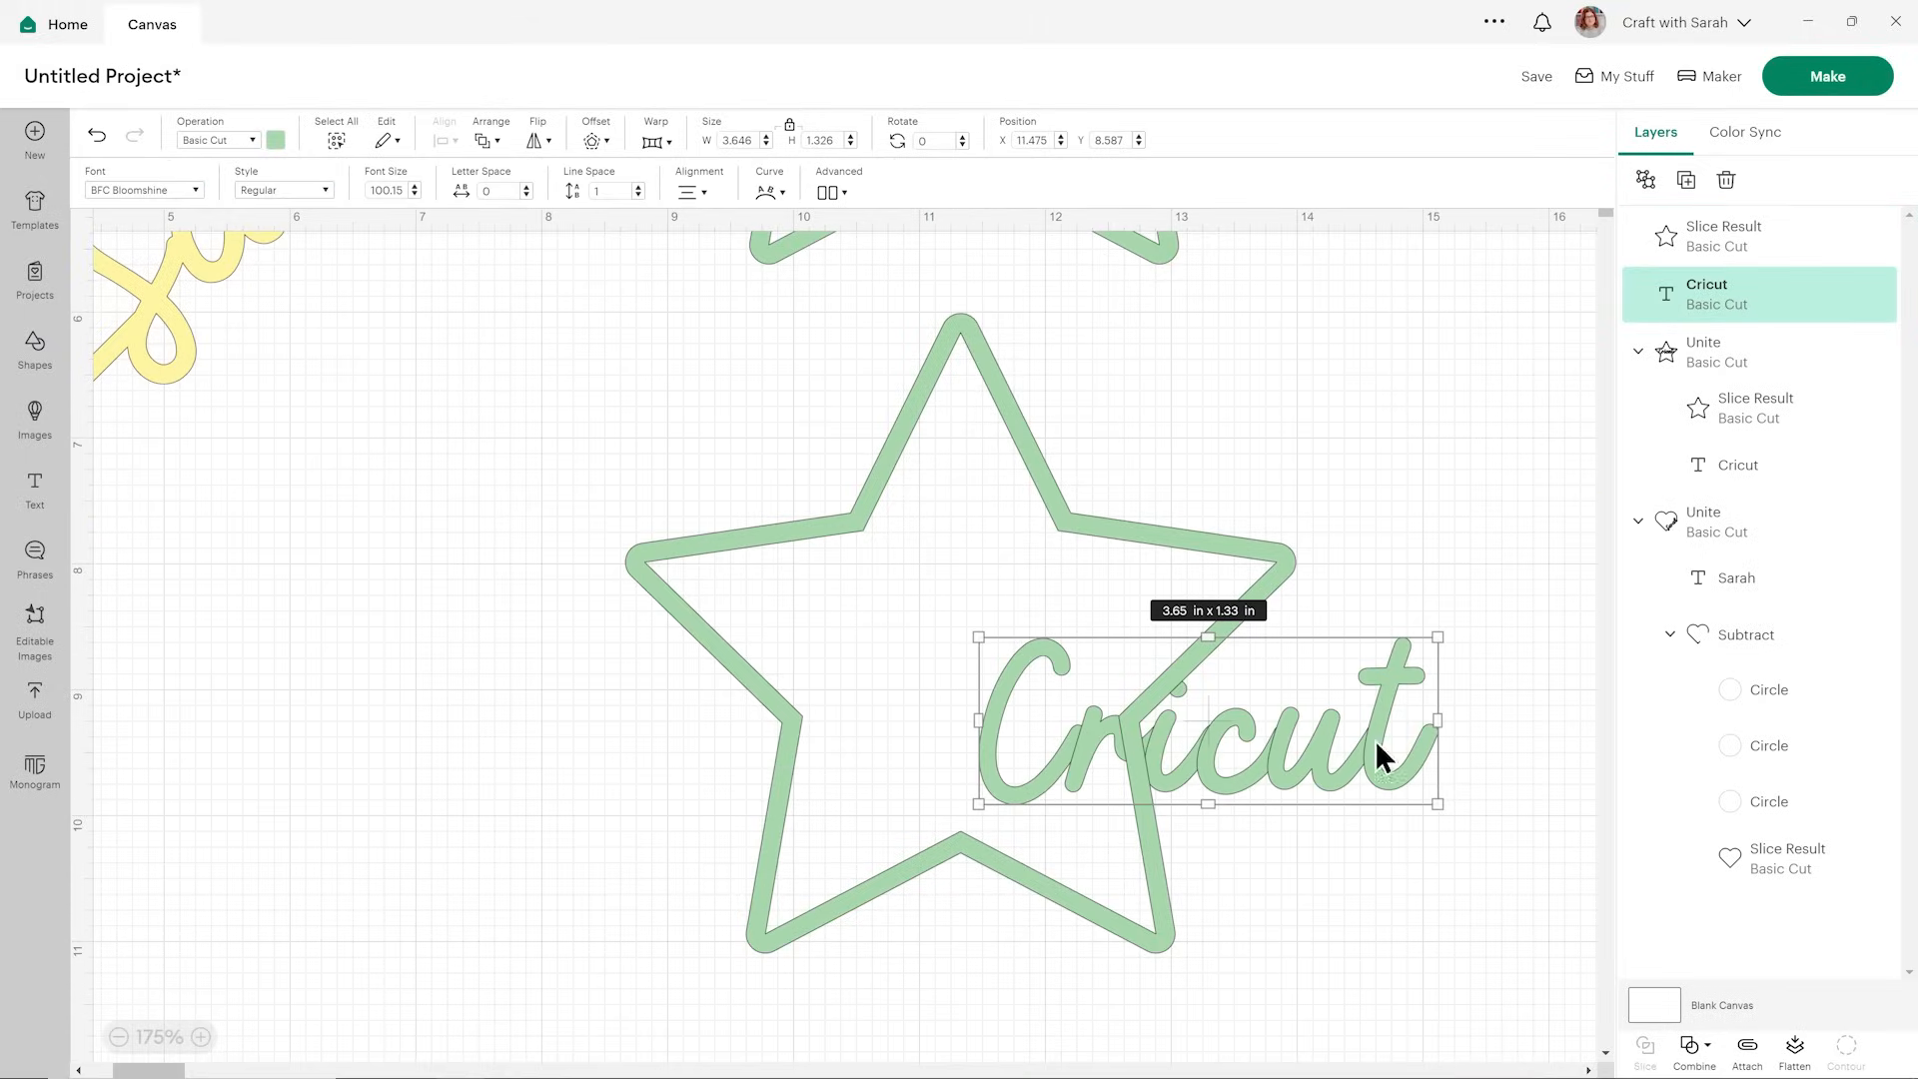
- Color the separate "Cricut" text orange-red and bring it in front of the star outline
left_click(277, 141)
left_click(448, 310)
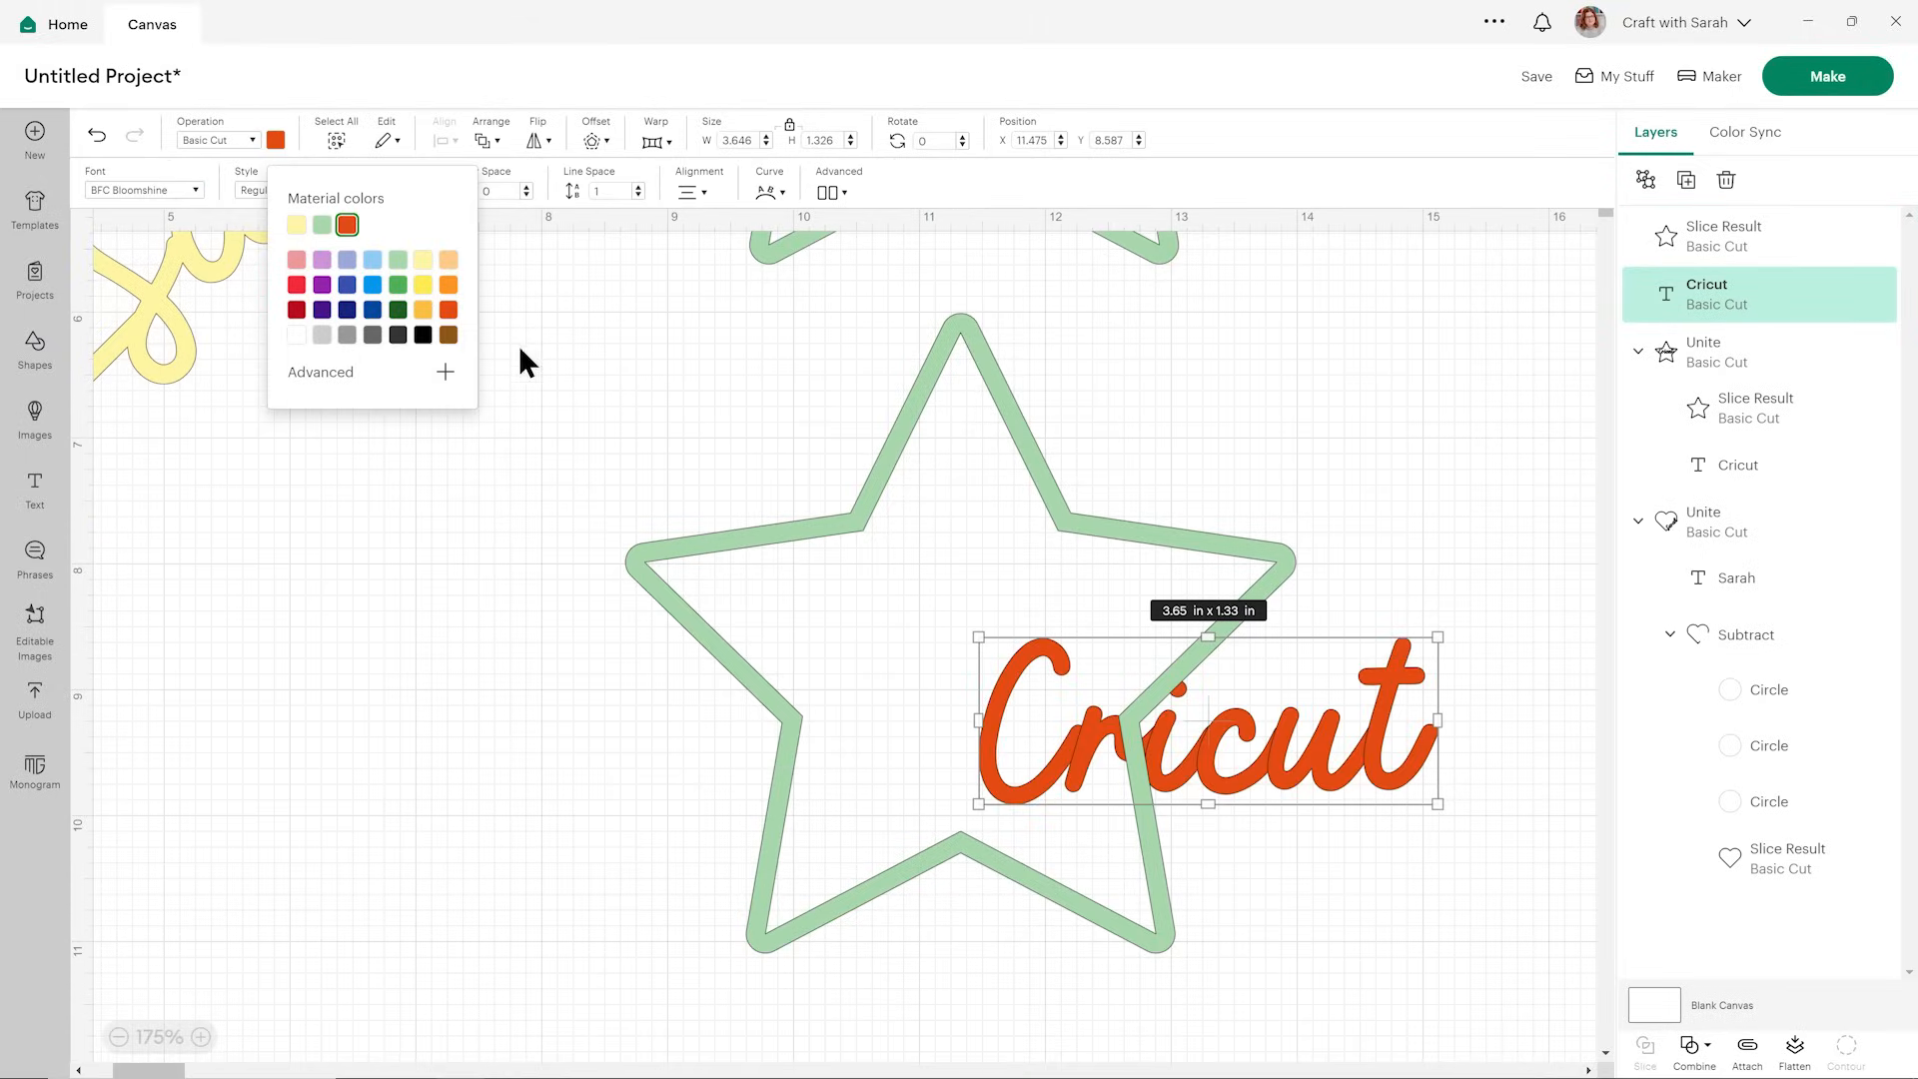
left_click(489, 139)
left_click(521, 182)
- Shrink the orange-red text to about 2.02 × 0.73 in, rotate it about 77.39°, and lay it along the star's lower-right edge
left_click_drag(1450, 798, 1261, 733)
left_click_drag(1260, 613, 1214, 852)
left_click_drag(1116, 739, 1173, 883)
left_click_drag(1149, 992, 1155, 962)
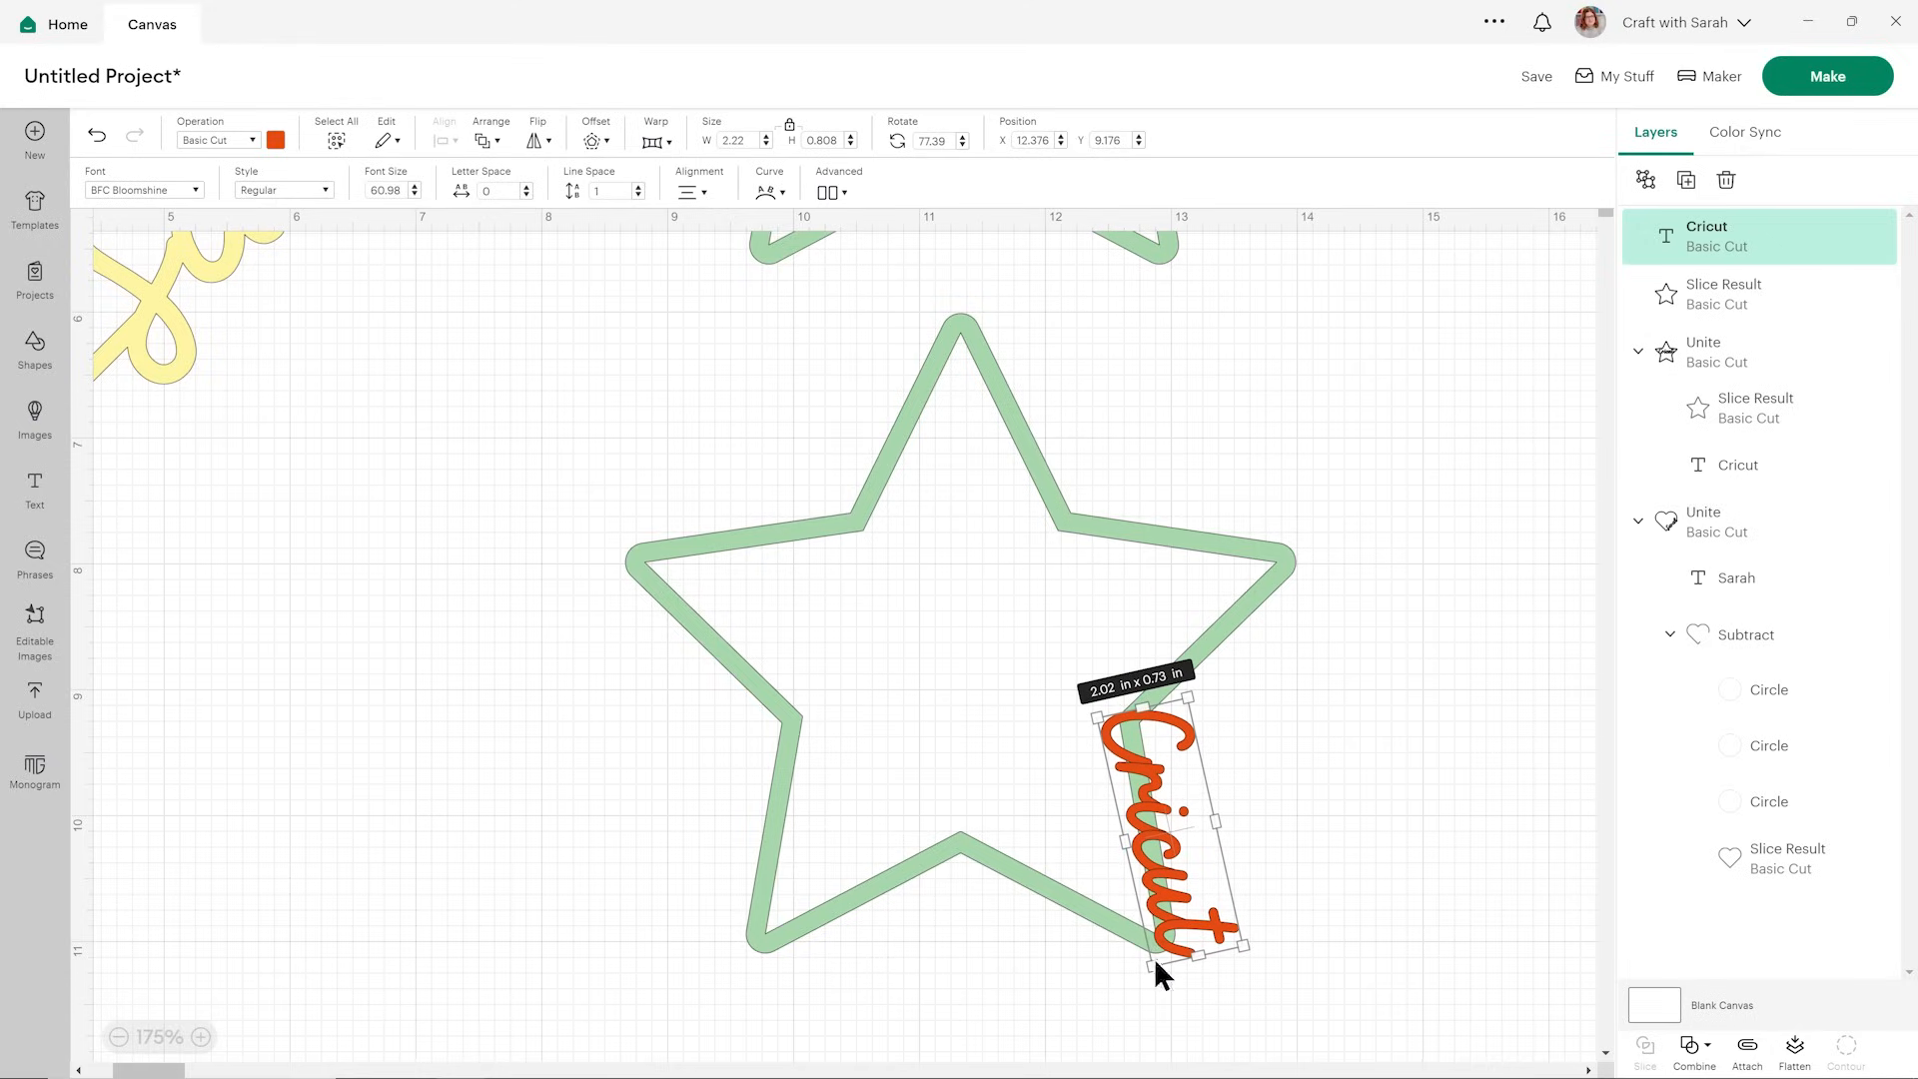
left_click(1263, 948)
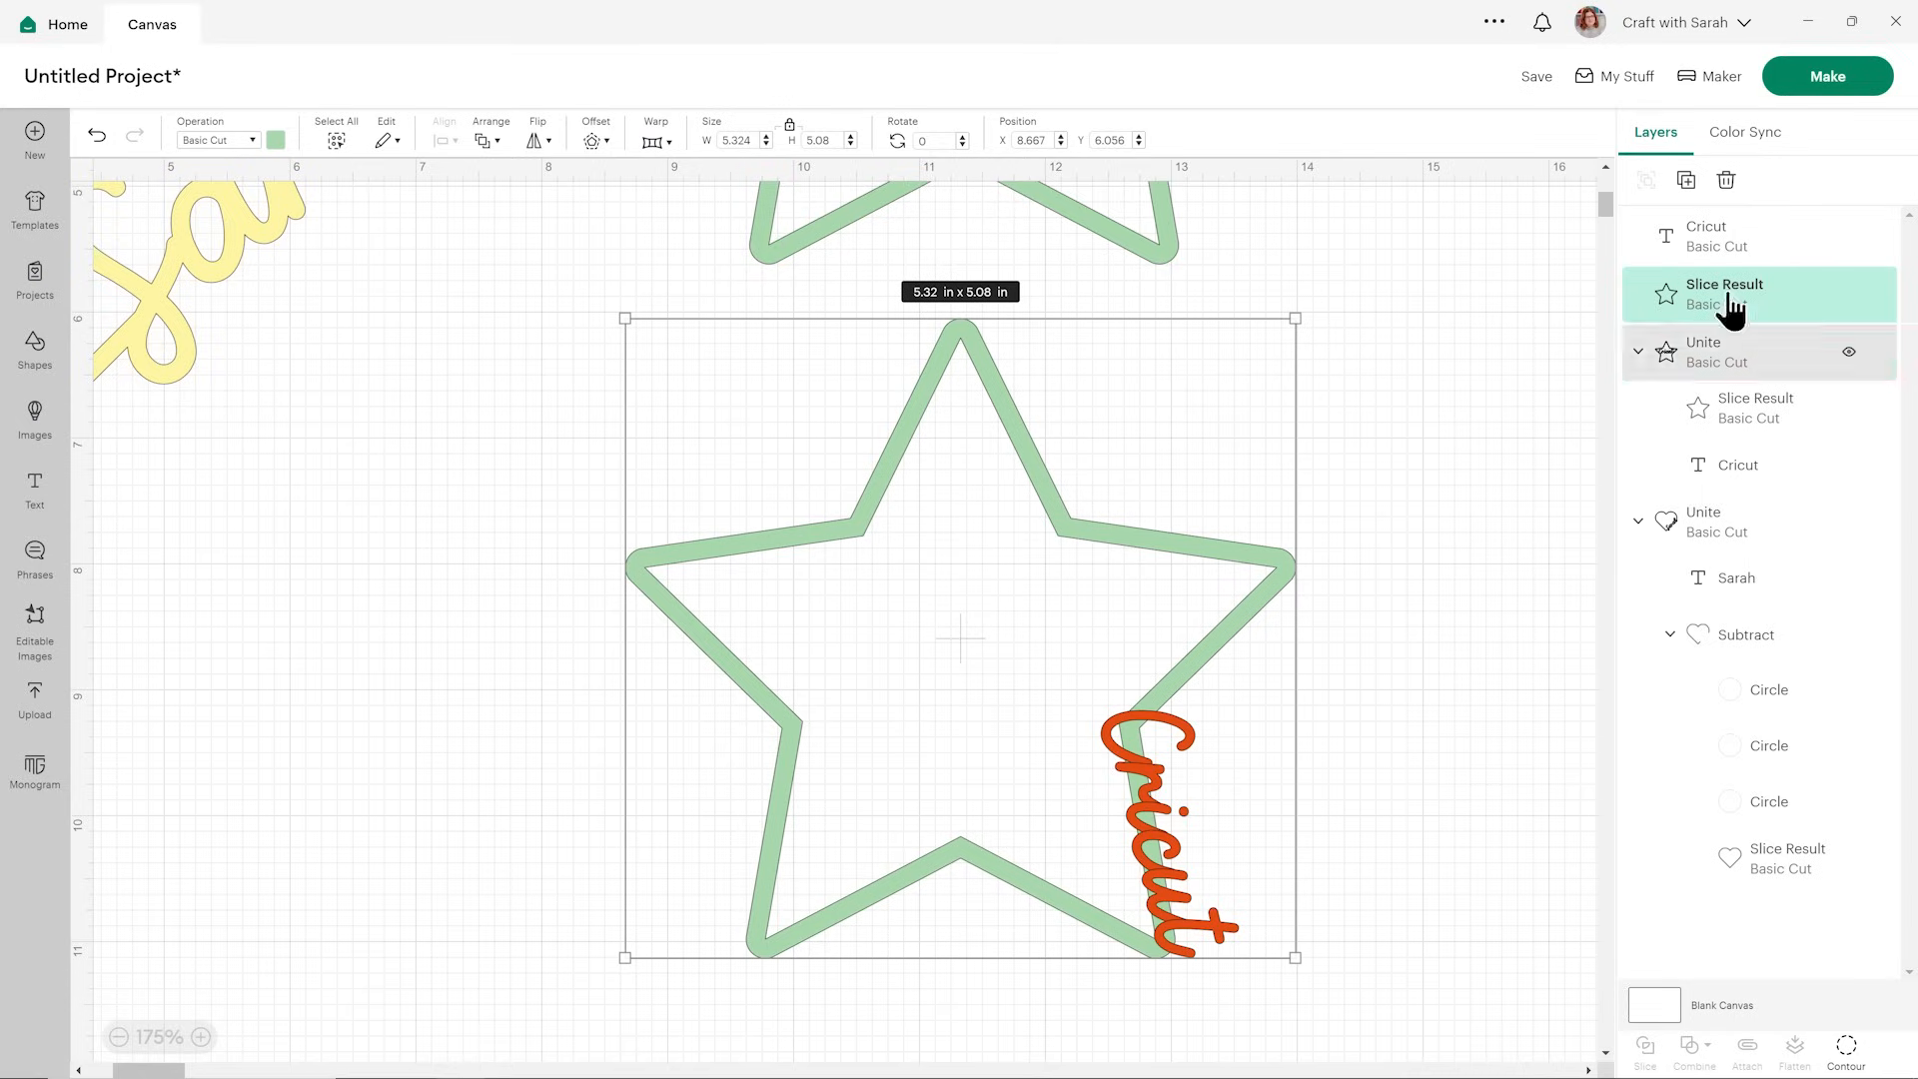
- Fine-tune the orange-red text against the lower-right edge and shift the star outline to about X 8.653, Y 6.056
left_click(1755, 232)
left_click_drag(1242, 945, 1193, 925)
left_click(1342, 917)
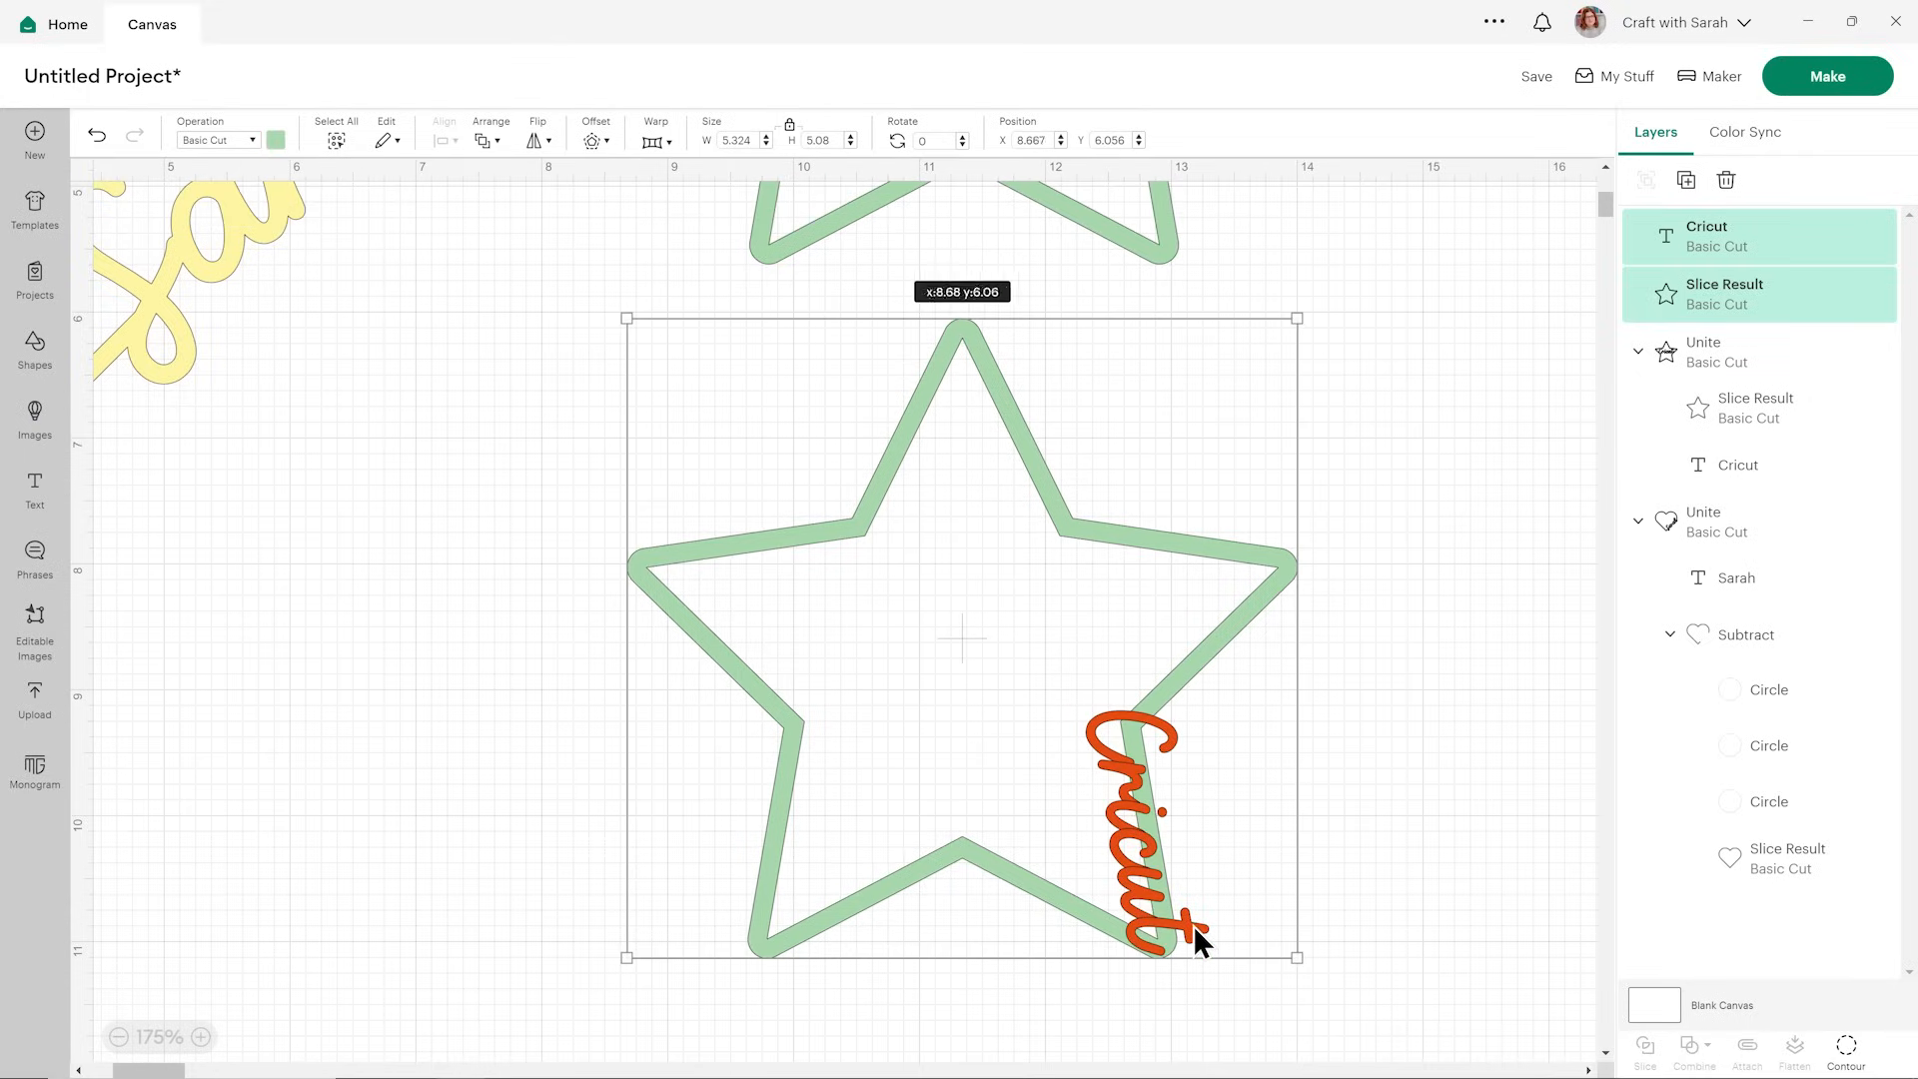
left_click_drag(963, 639, 958, 641)
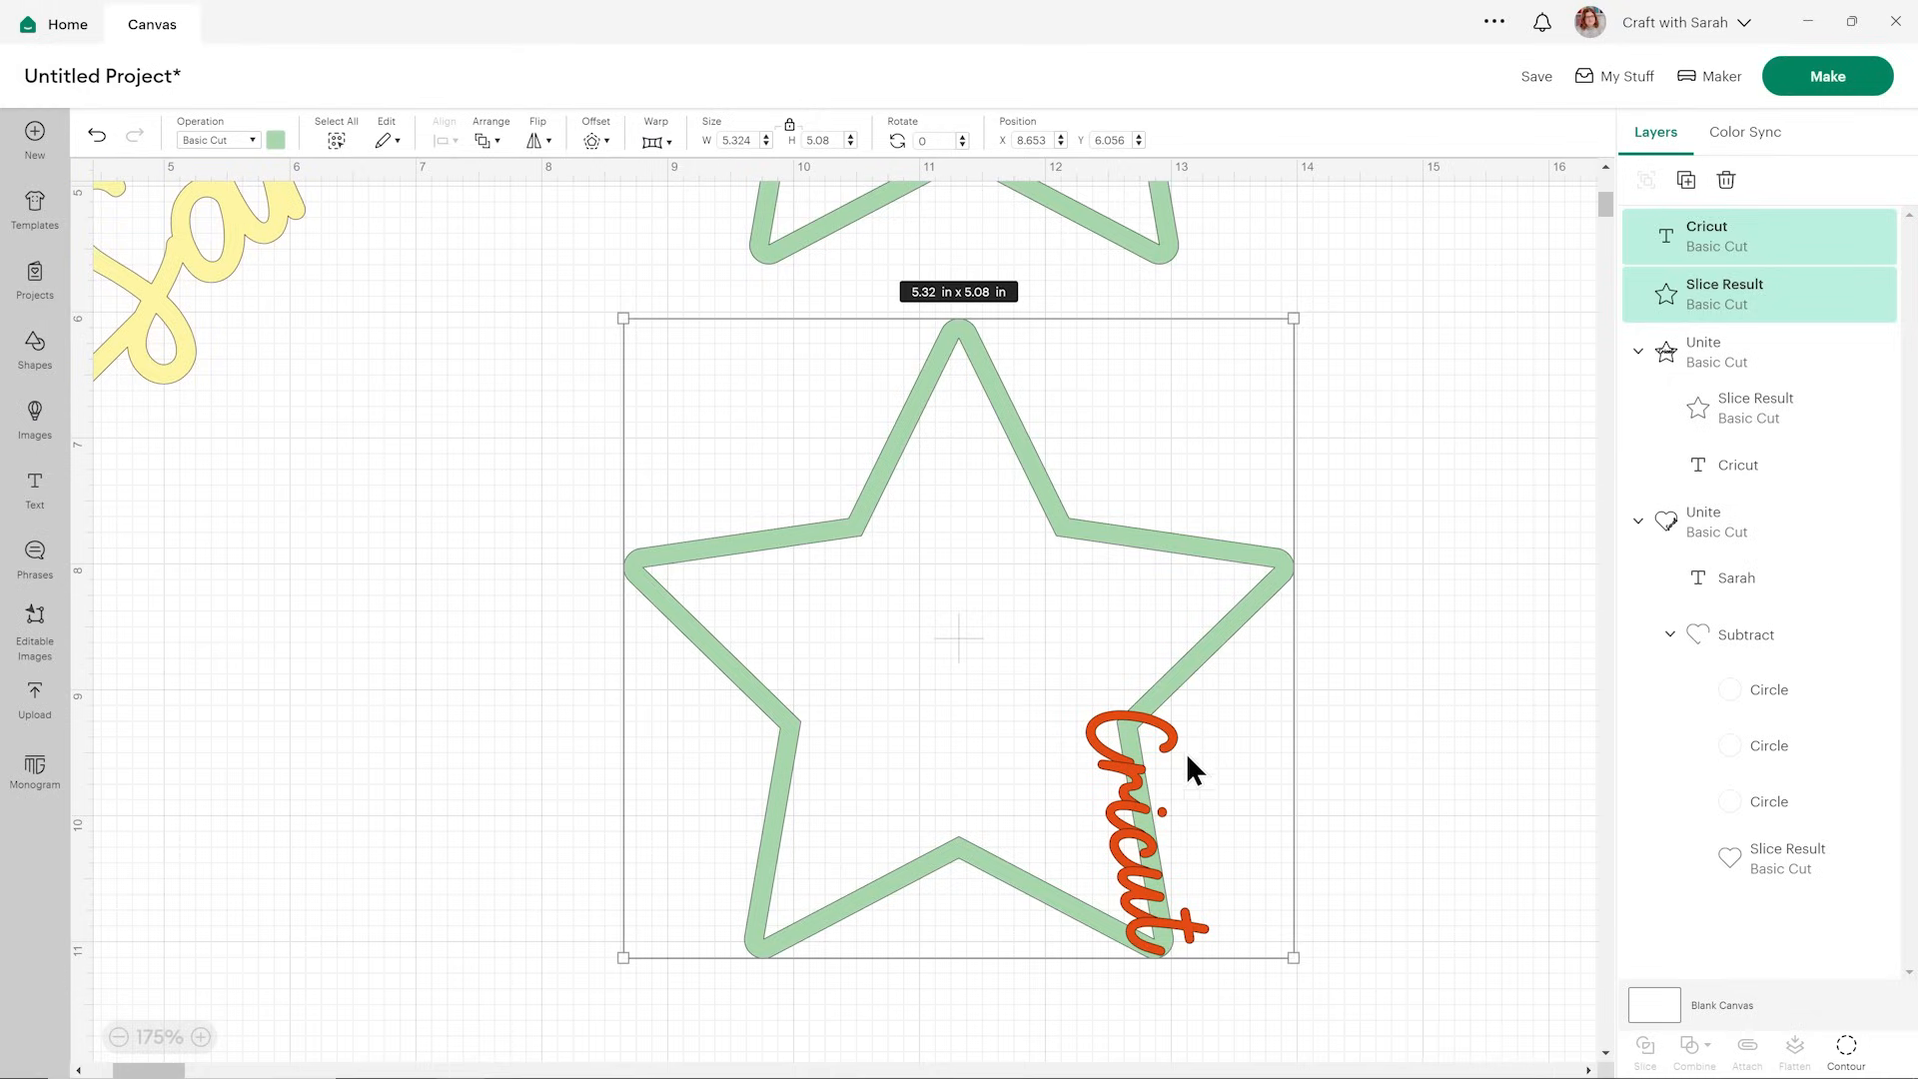
left_click(1323, 726)
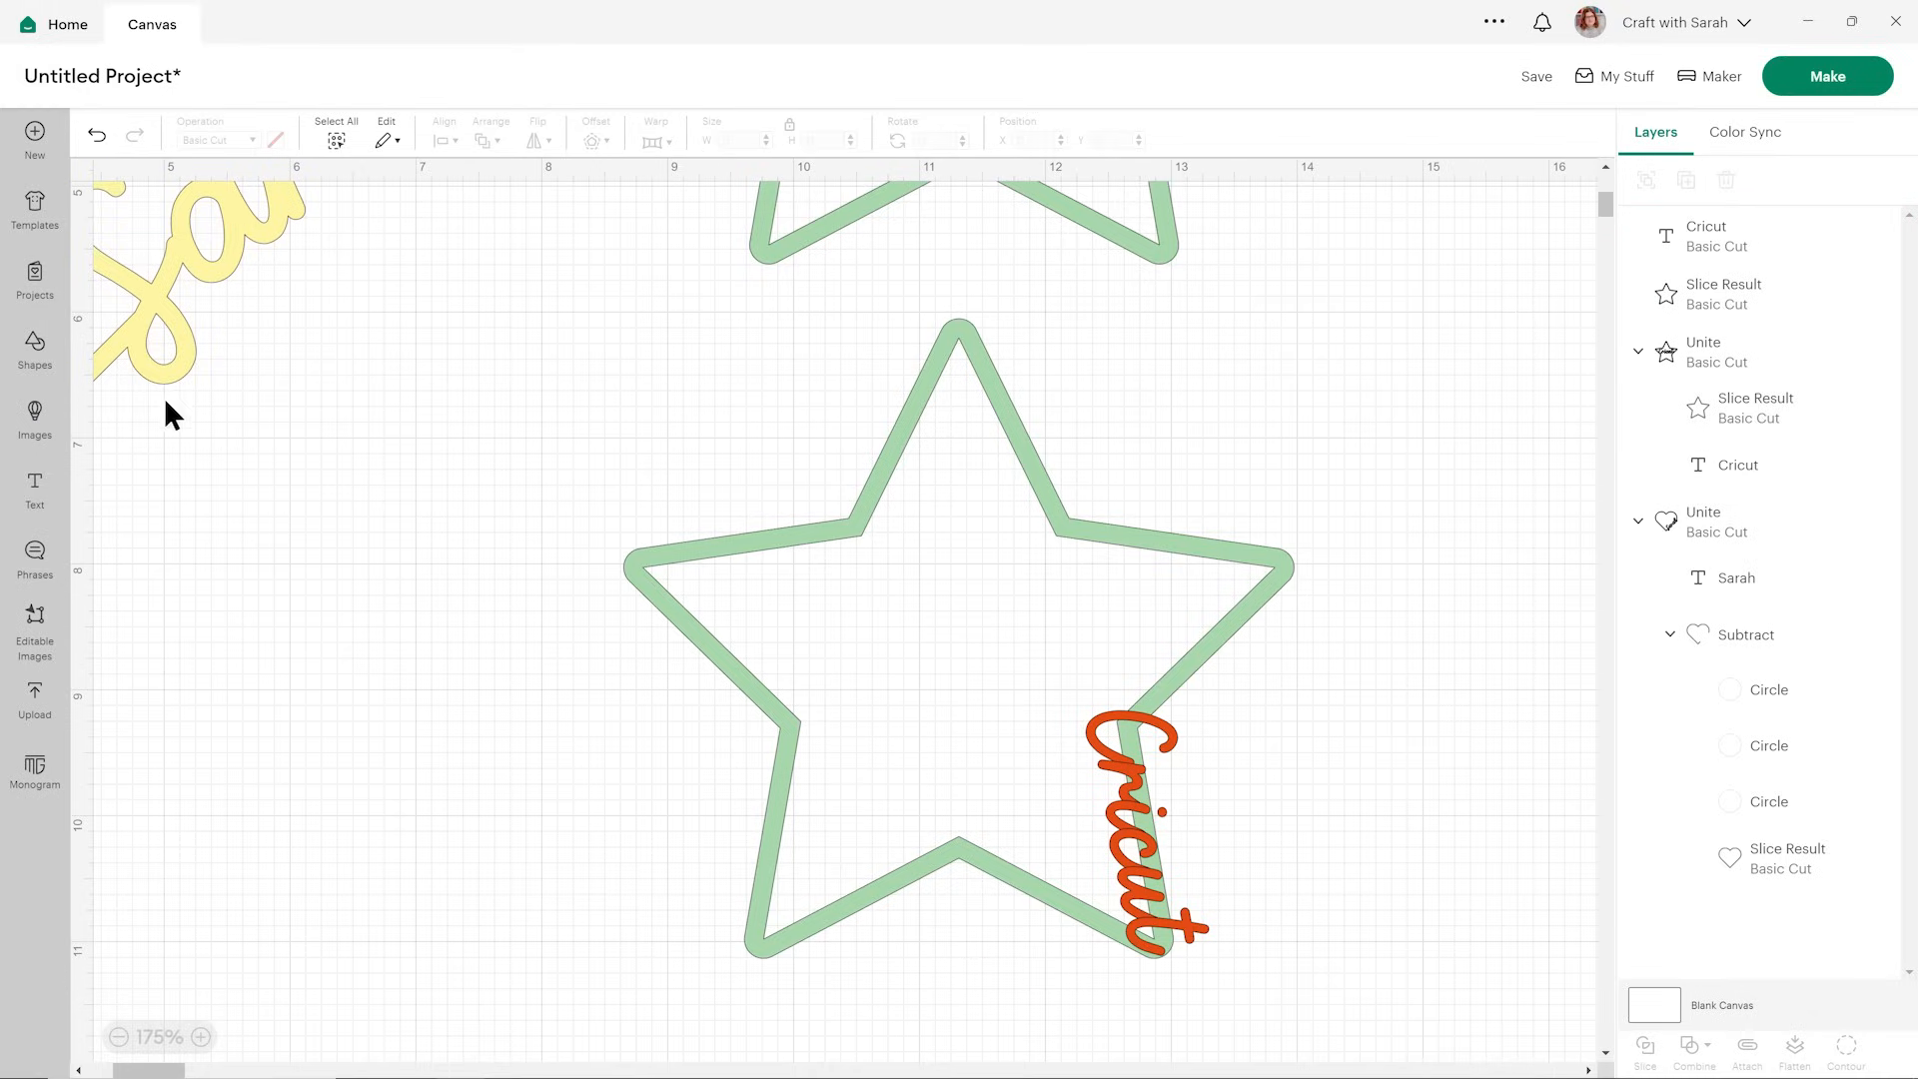
- Add a circle, shrink it to about 0.905 in across, and place it over the start of the orange-red word at about X 12.15, Y 9.22
scroll(446, 478, "down", 2)
left_click(45, 355)
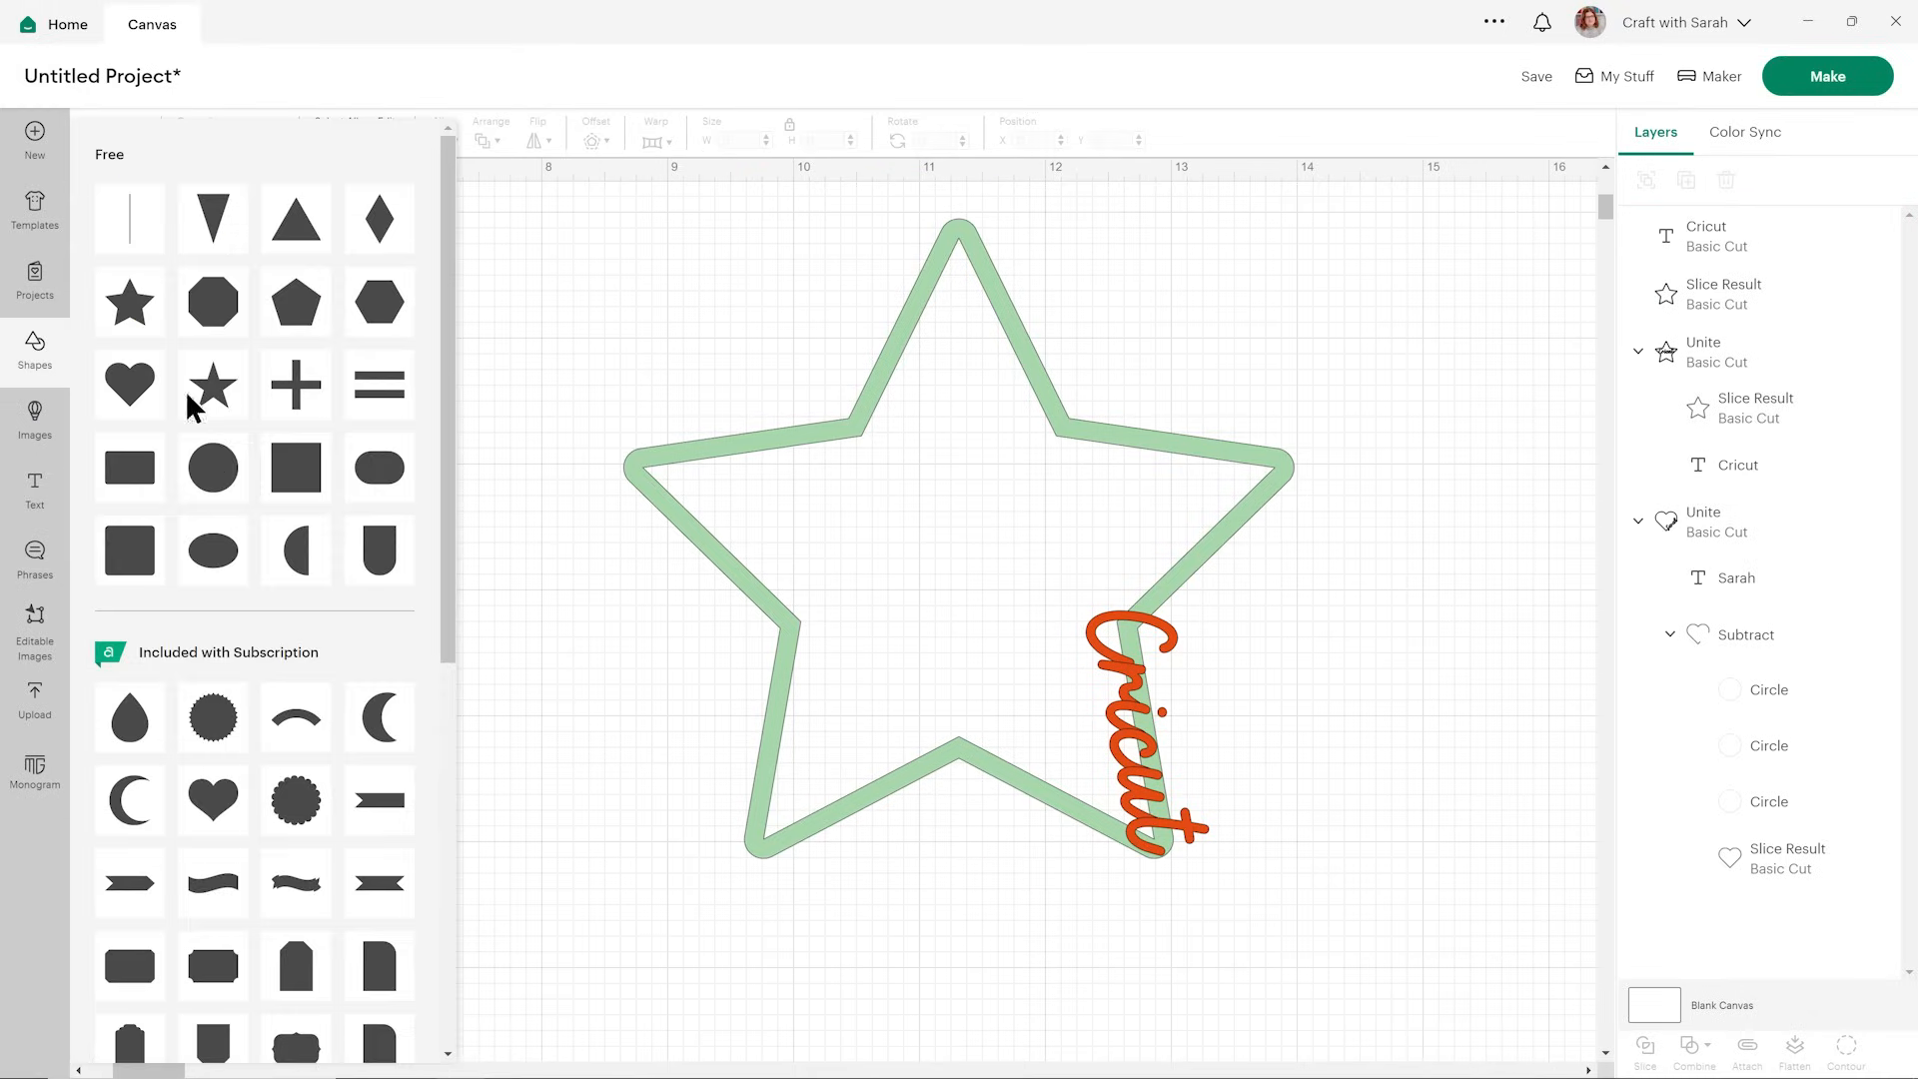
left_click(213, 465)
left_click_drag(287, 342, 1285, 711)
left_click_drag(1276, 778, 1217, 774)
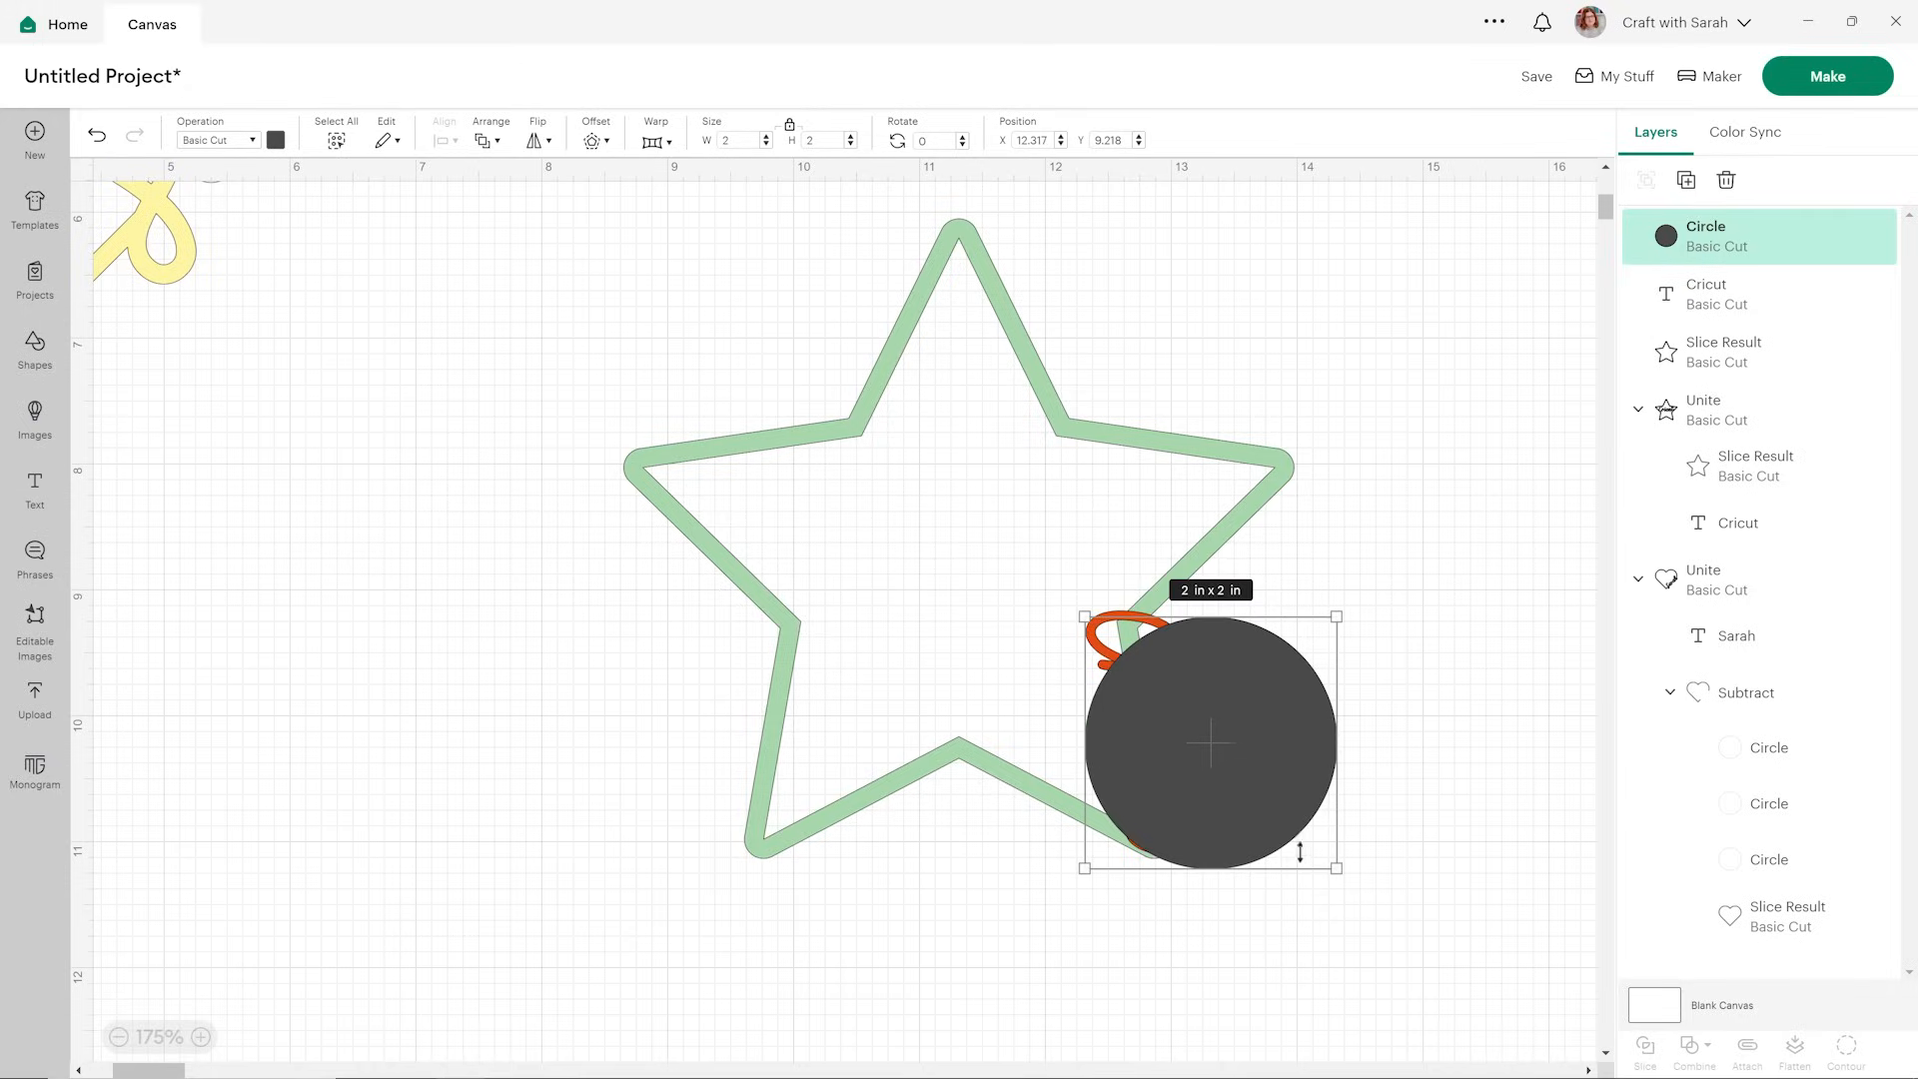
left_click_drag(1330, 859, 1131, 710)
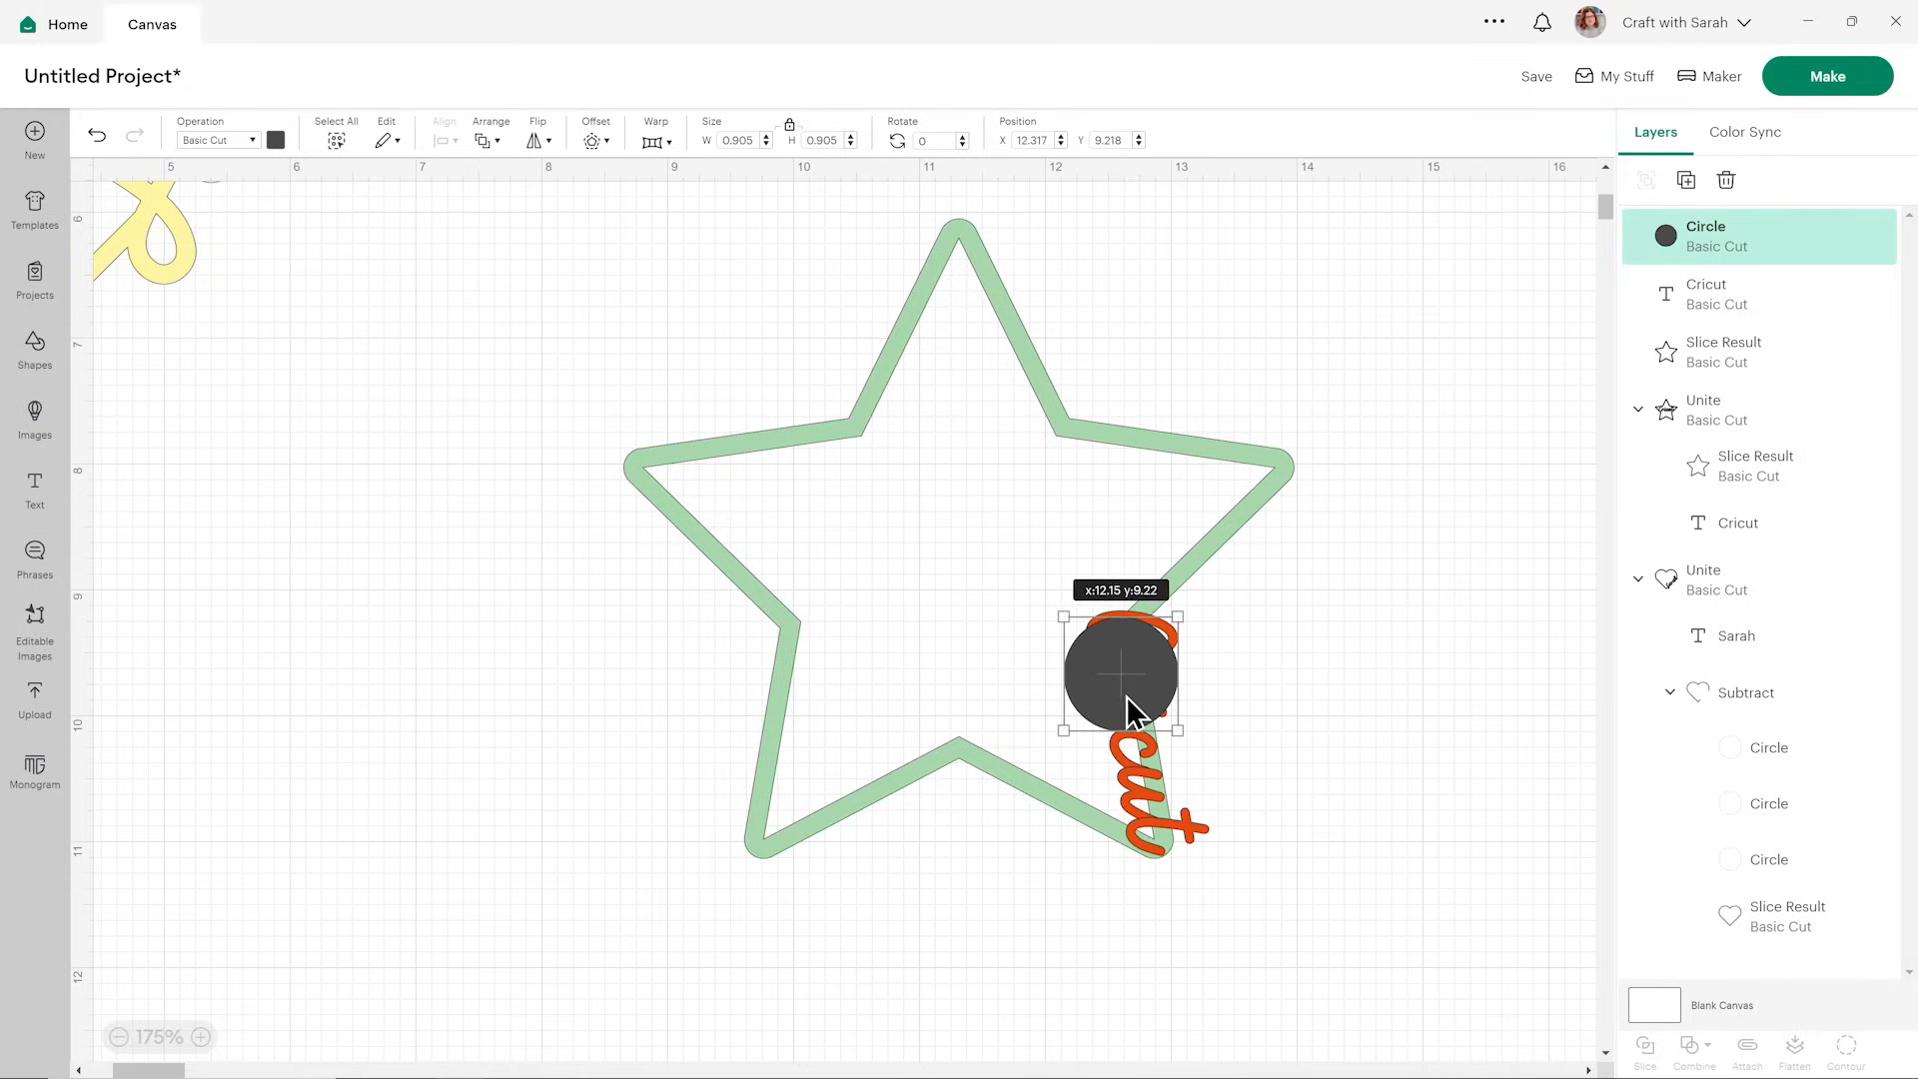
- Duplicate the circle twice and stretch the copies to about 0.91 × 1.17 in and 1.06 × 1.23 in over the rest of the word
left_click(1686, 182)
left_click_drag(199, 371, 1181, 791)
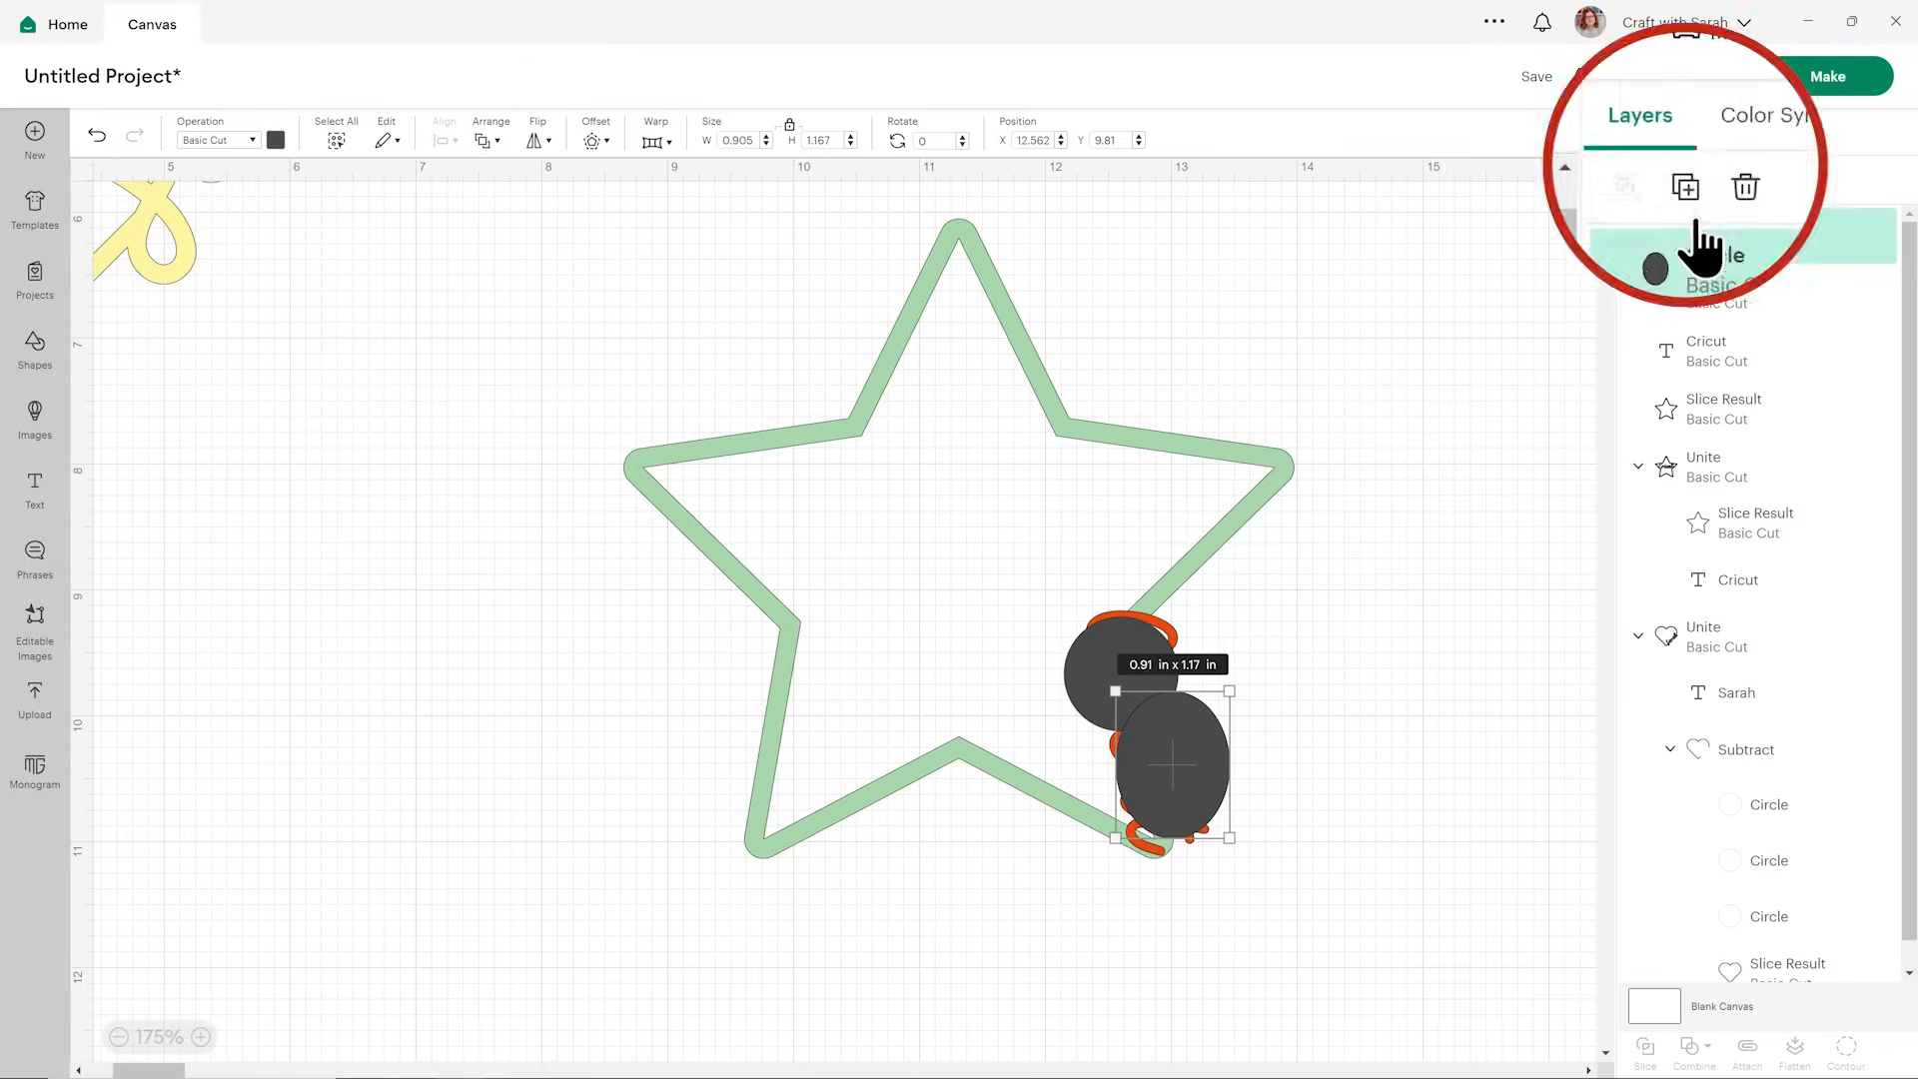
left_click(1686, 179)
left_click_drag(326, 408, 1250, 785)
left_click_drag(1182, 839, 1182, 849)
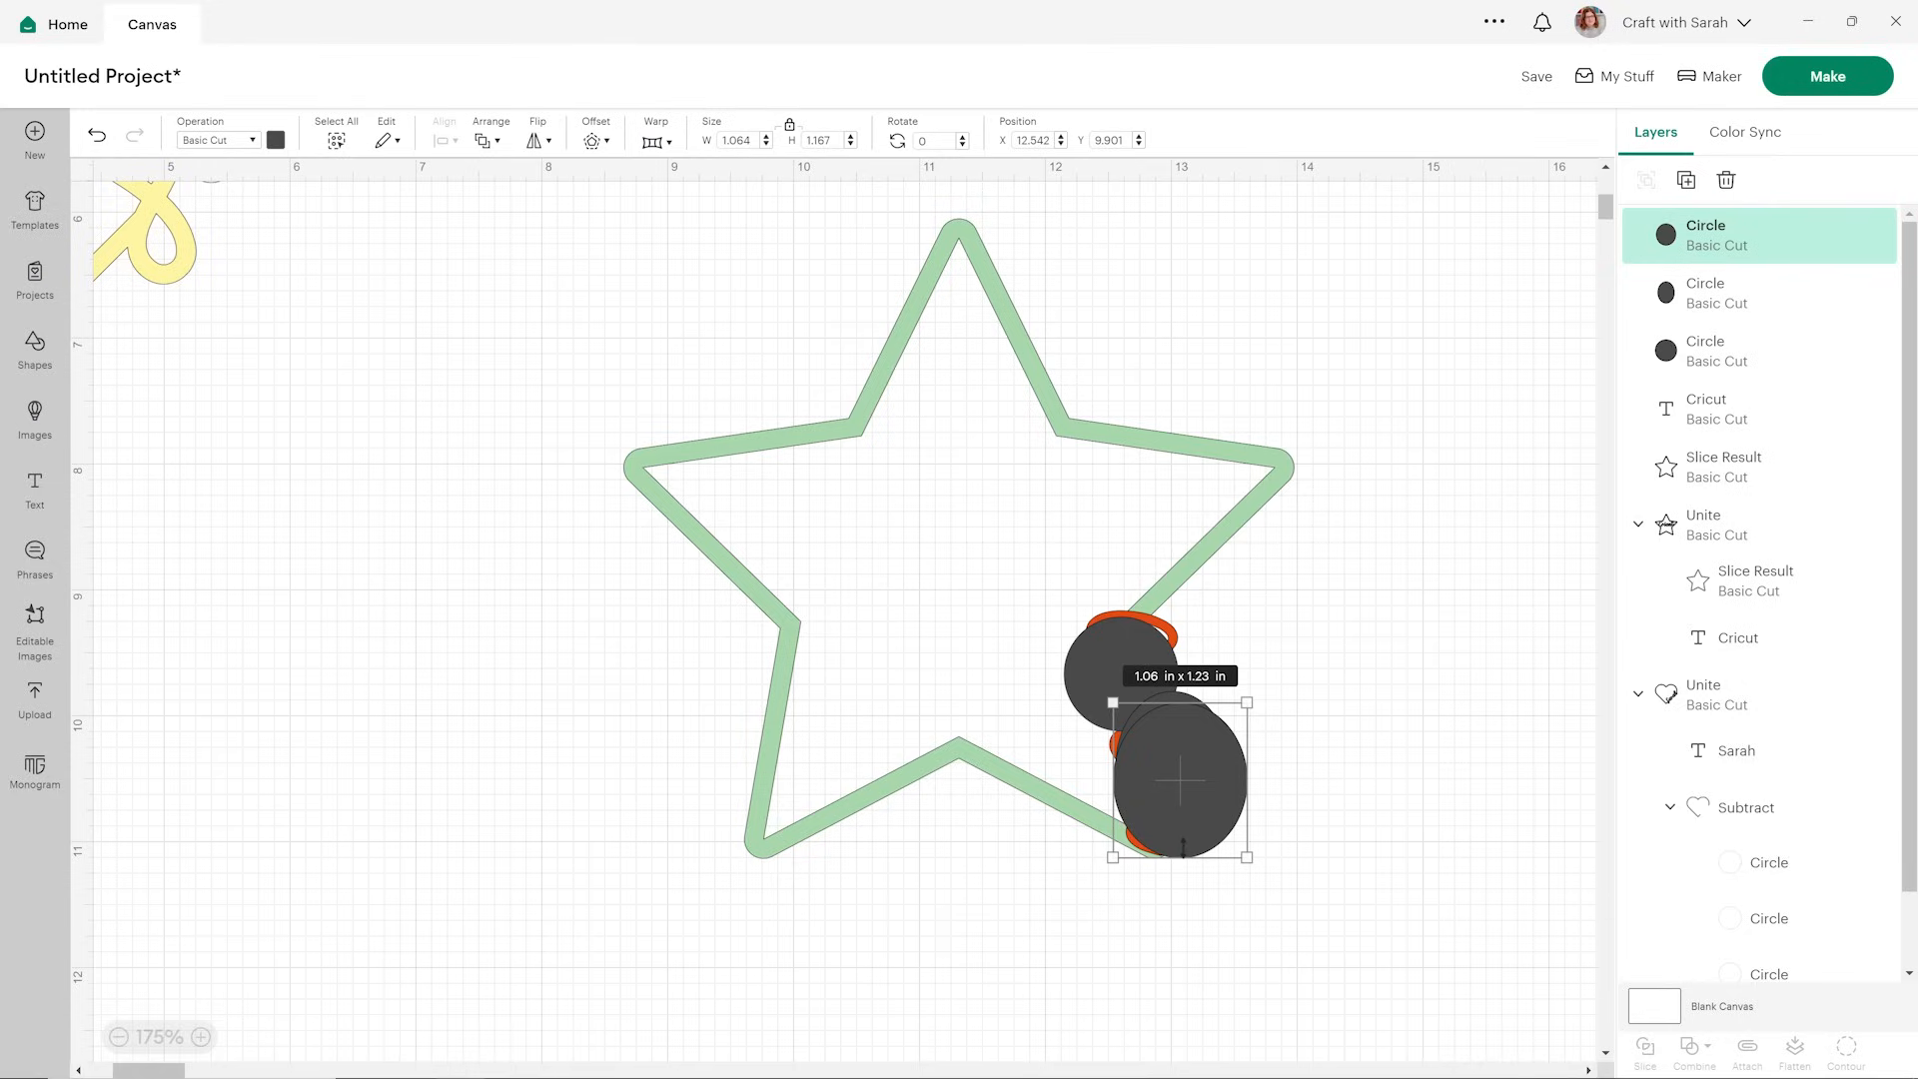
left_click(1213, 923)
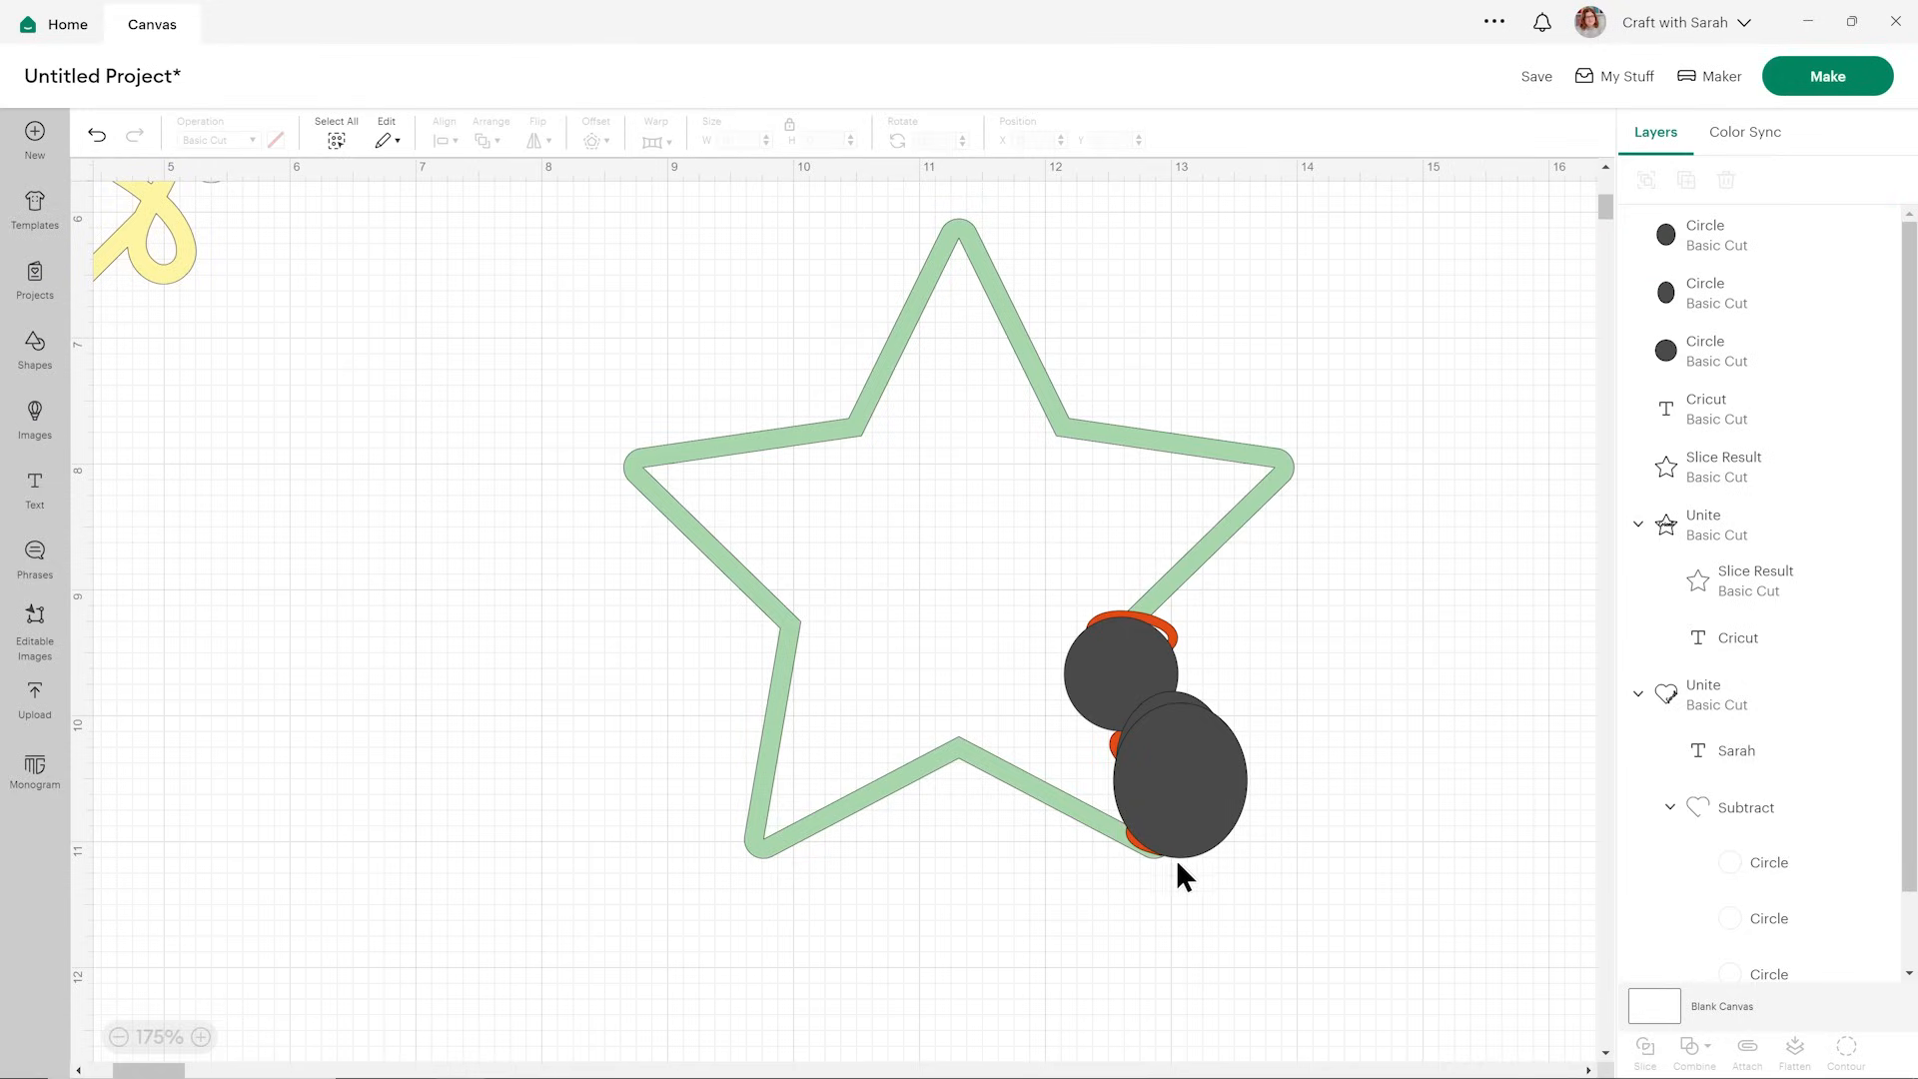
- Subtract the three dark circles from the green star outline to cut a gap behind the orange-red word
left_click(1696, 250)
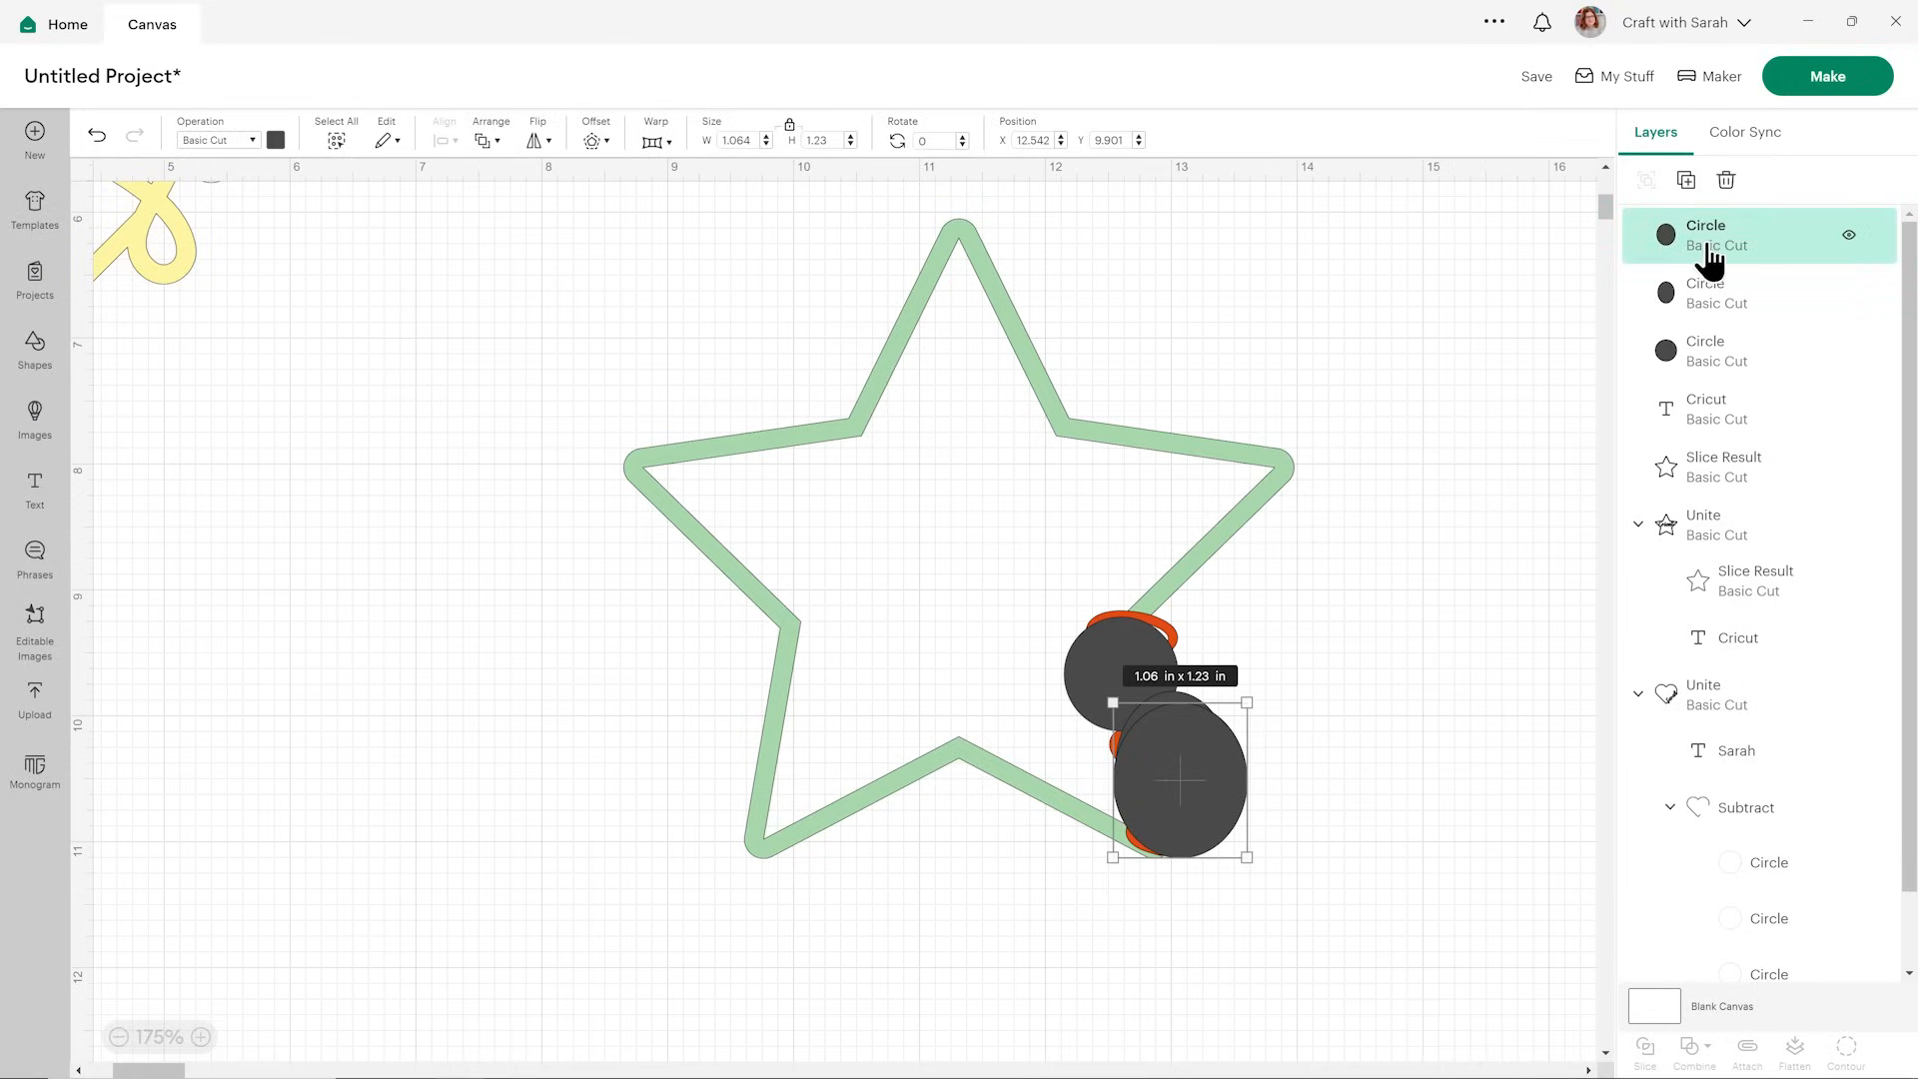
left_click(1724, 302, "shift")
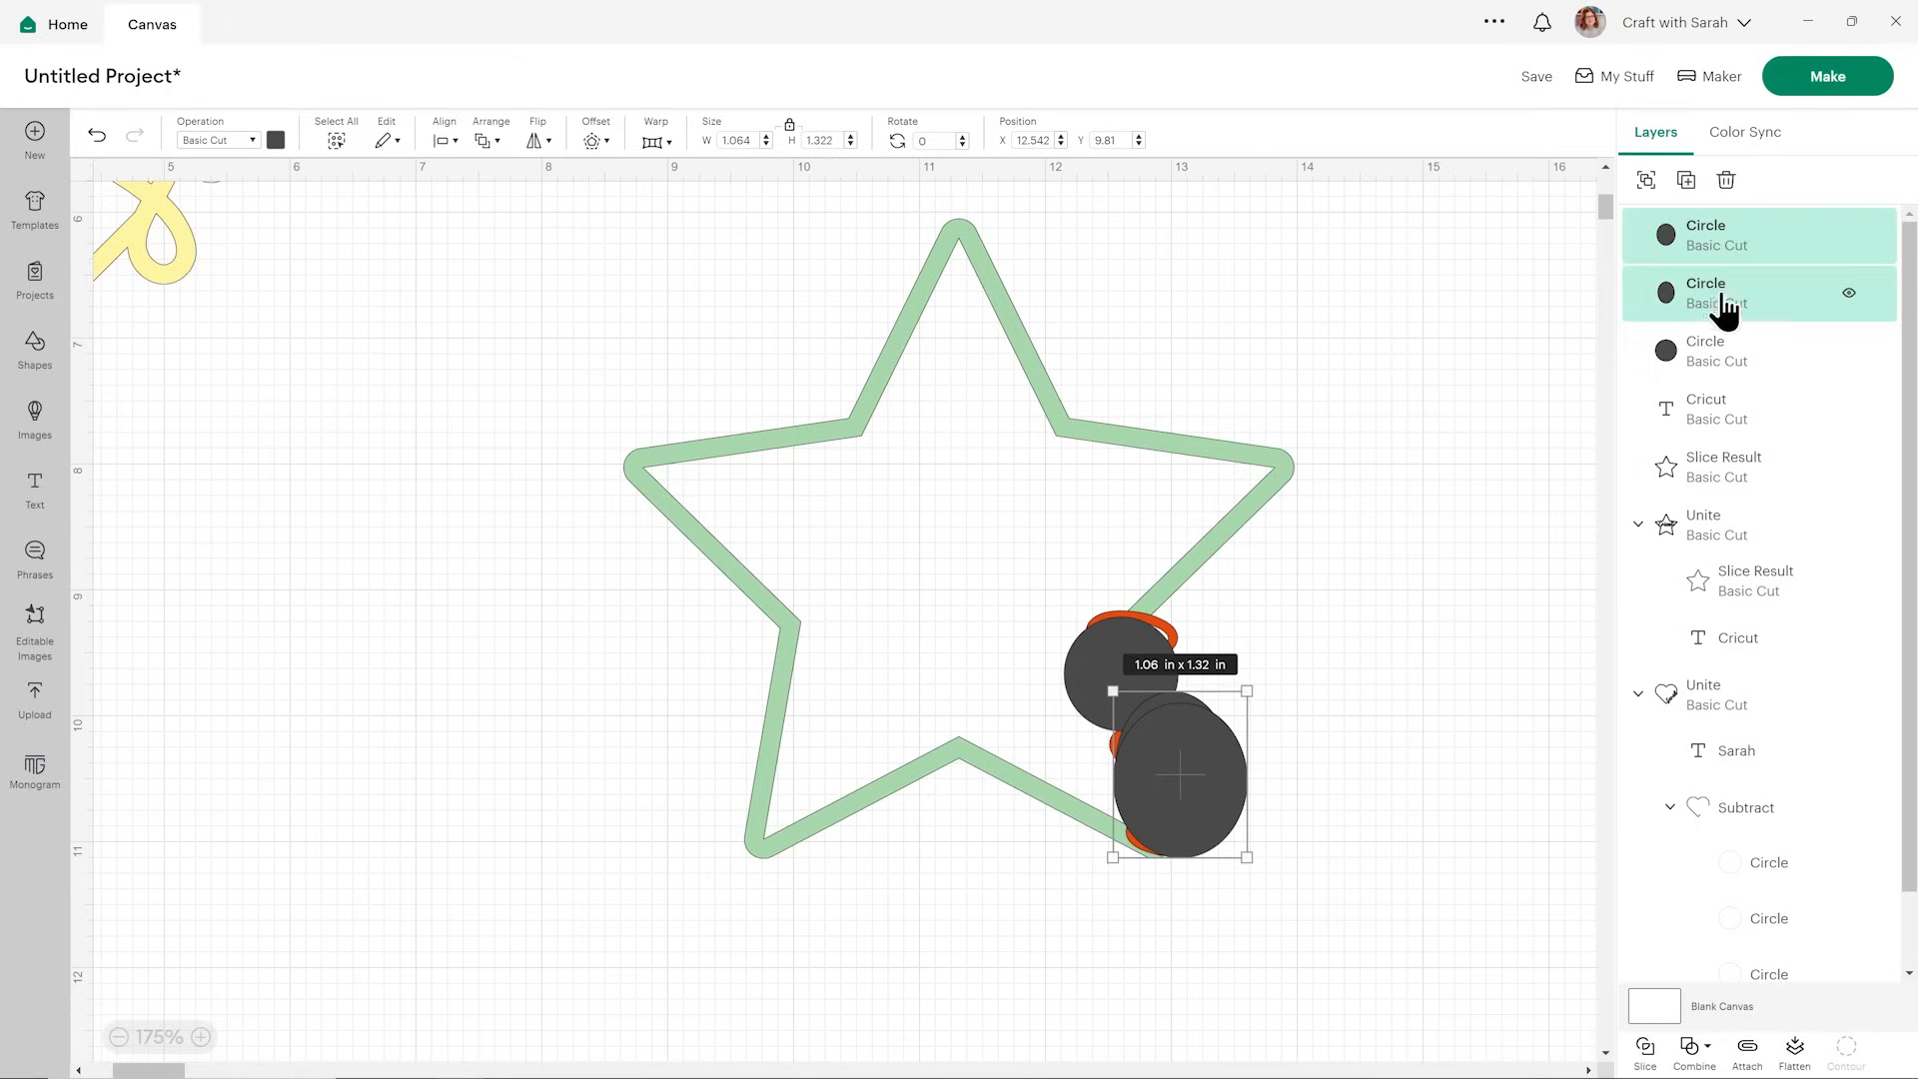
left_click(1724, 352, "shift")
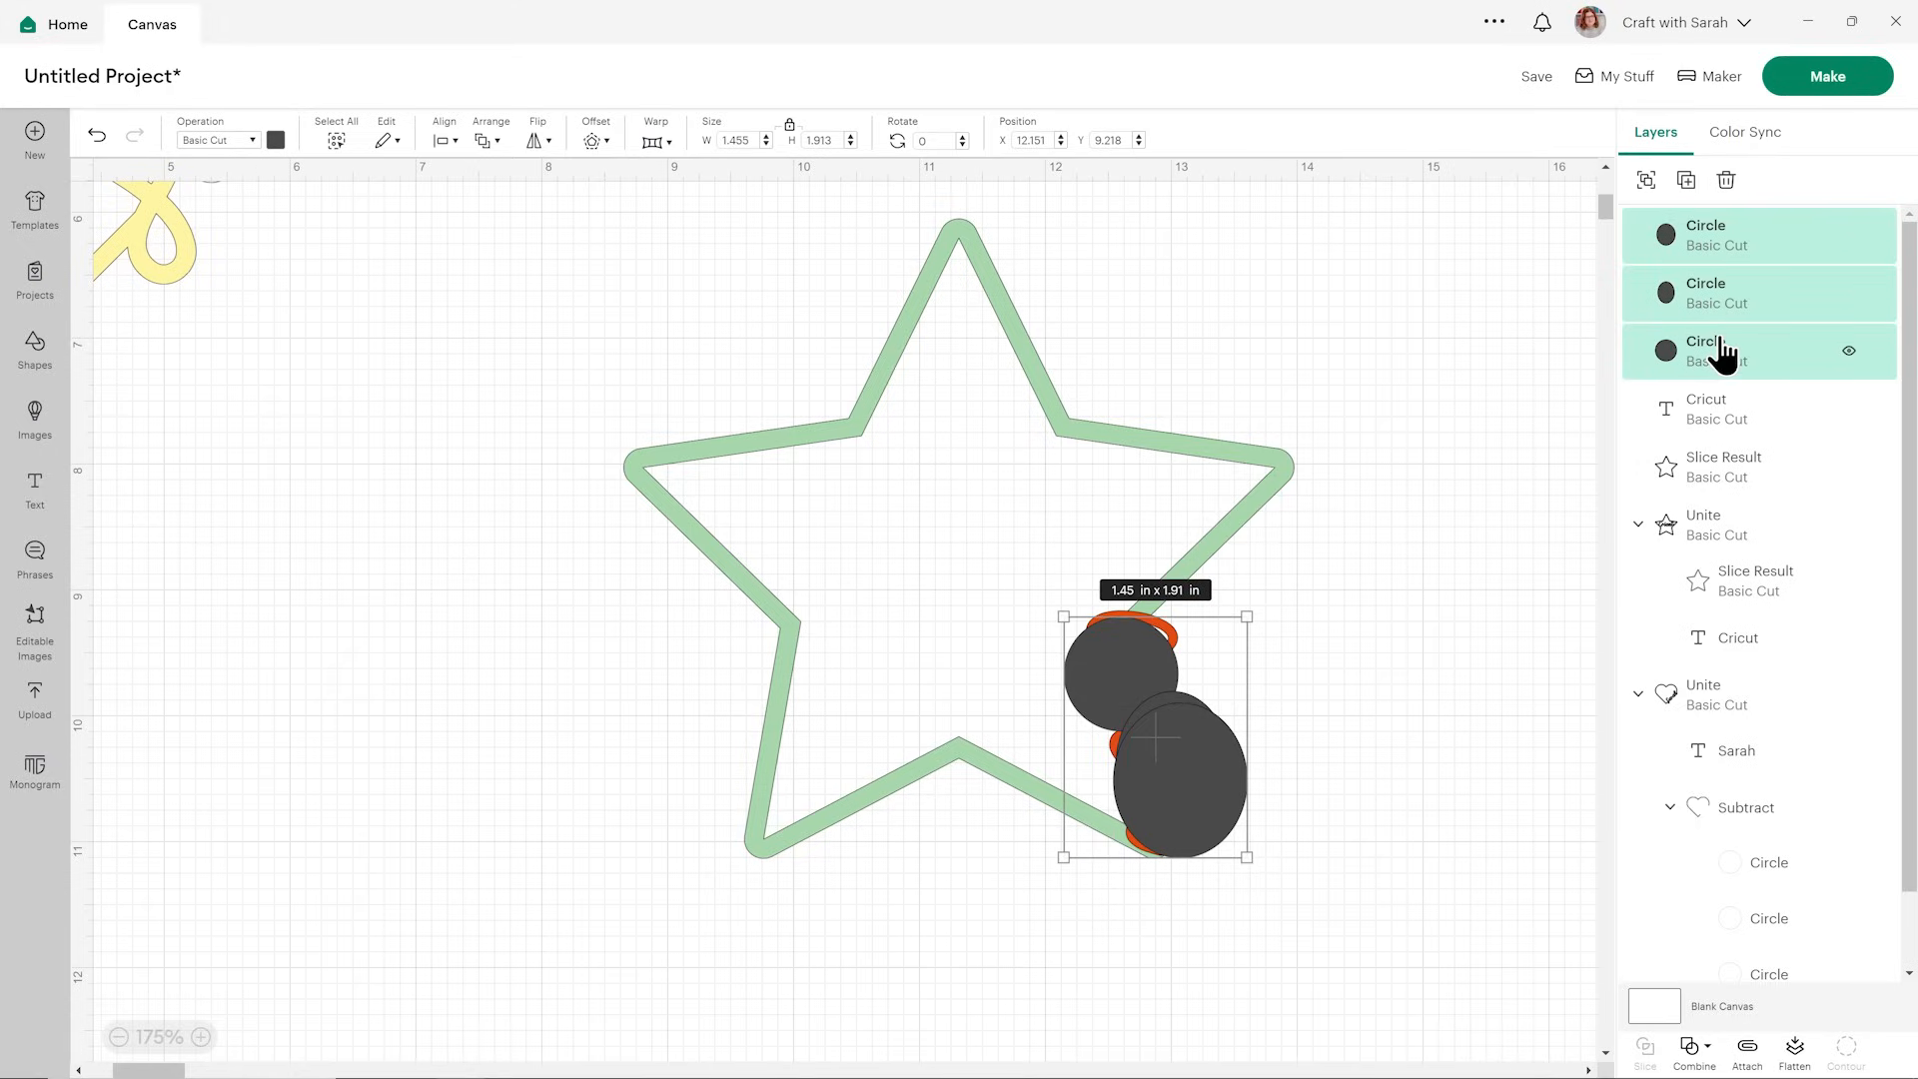
left_click(1710, 492, "shift")
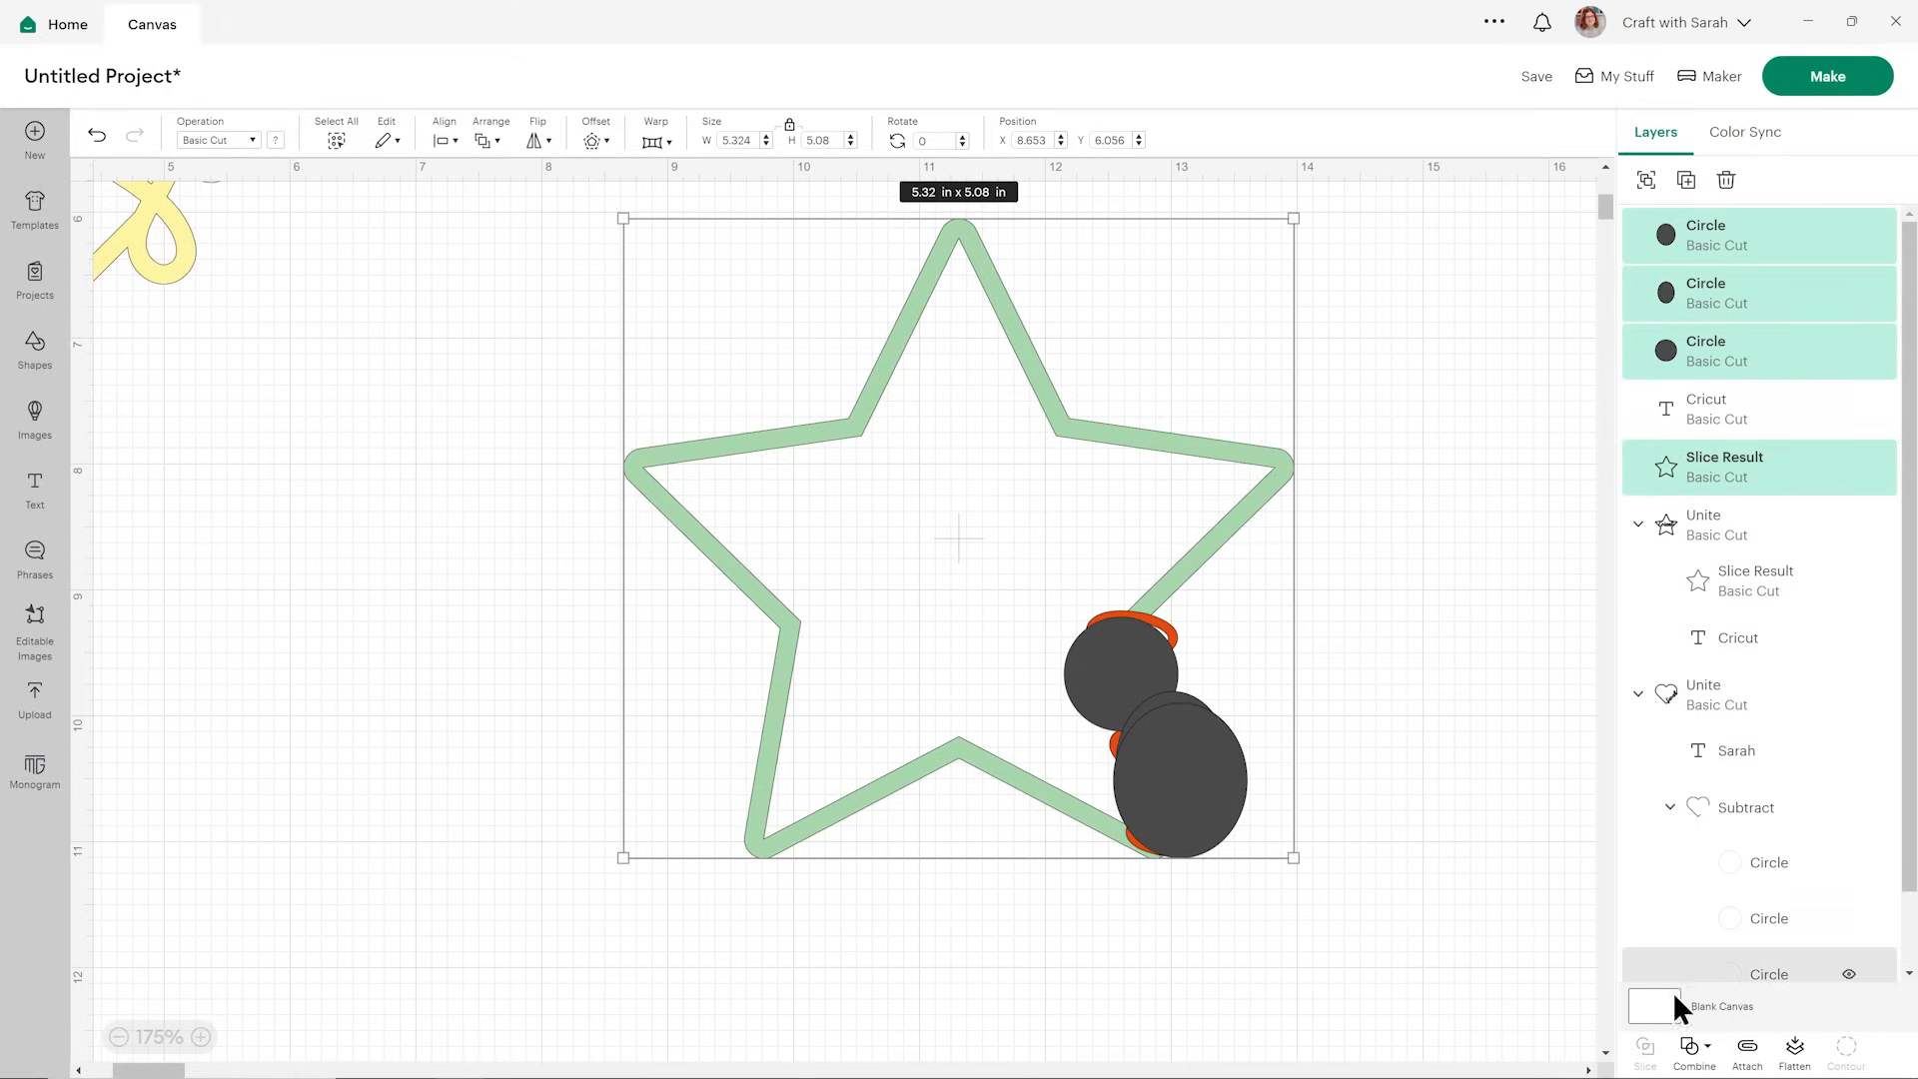
left_click(1706, 1046)
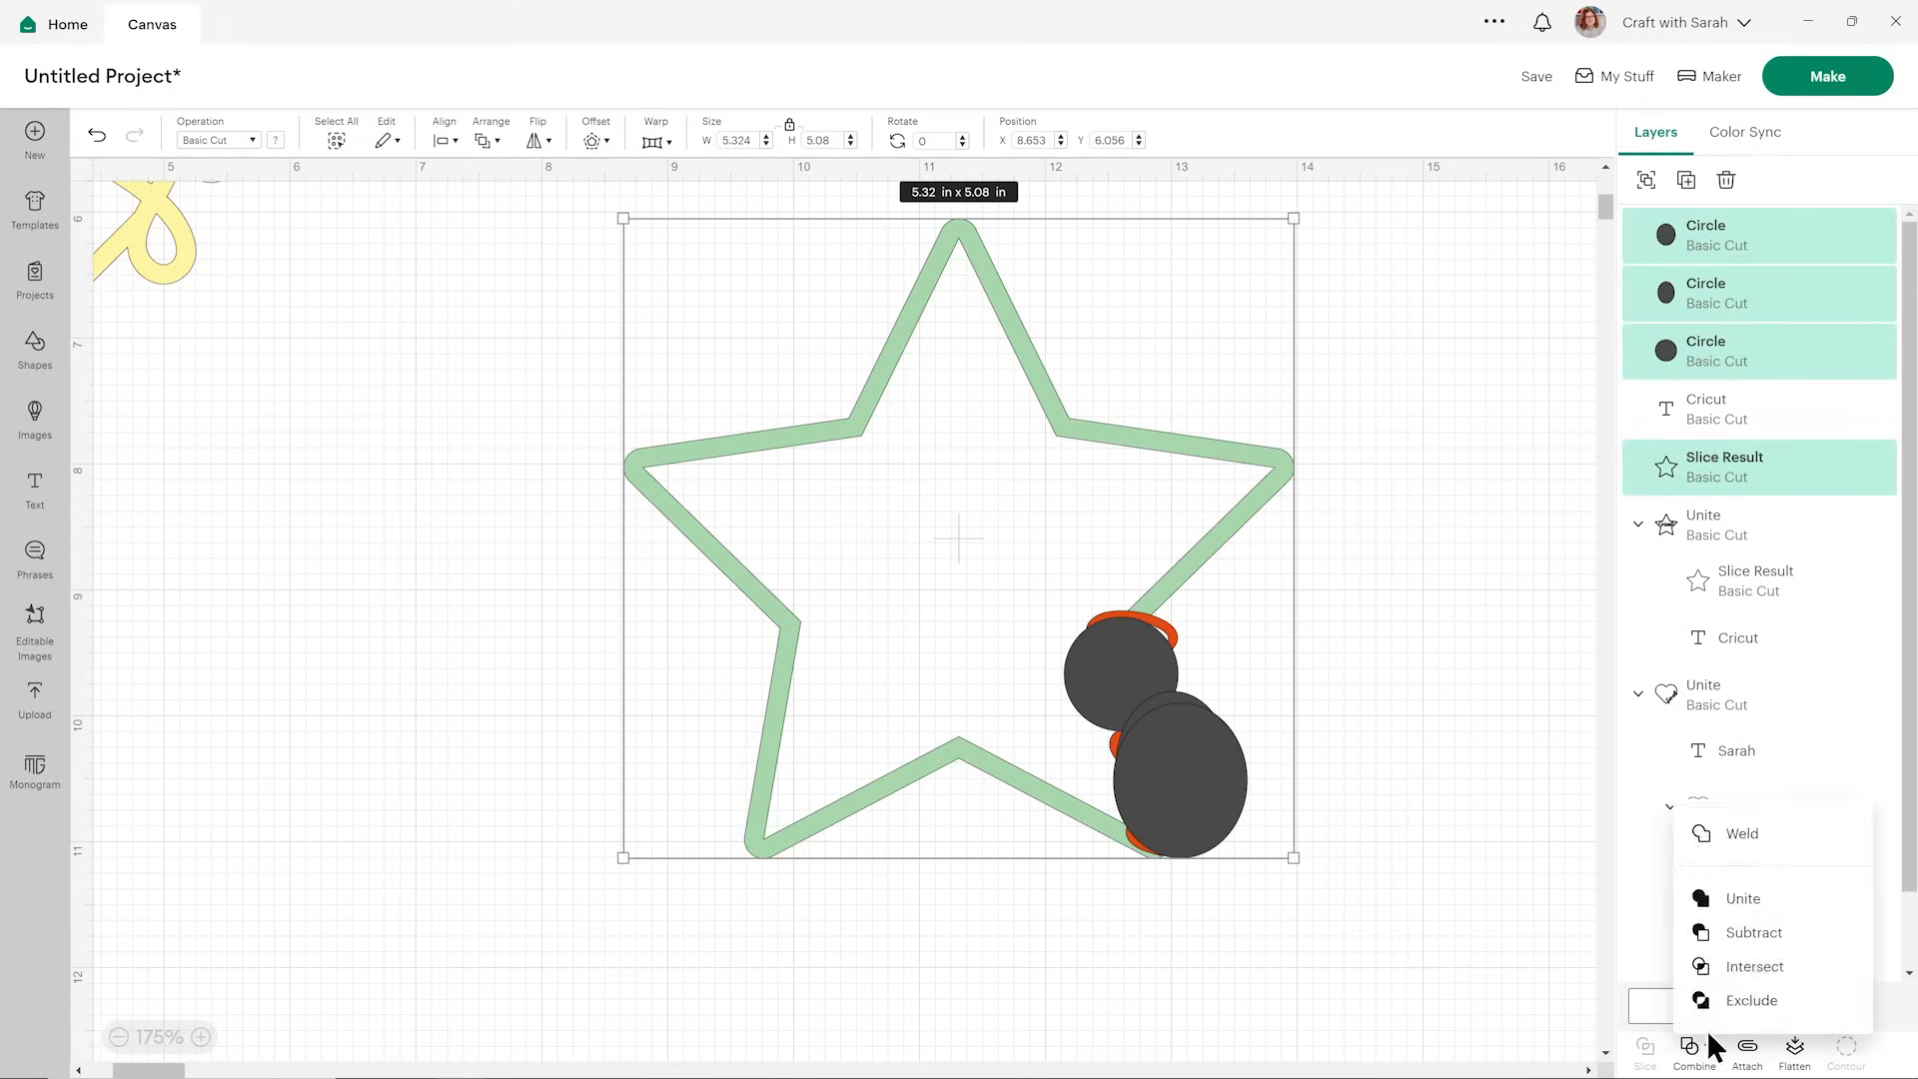
left_click(1756, 931)
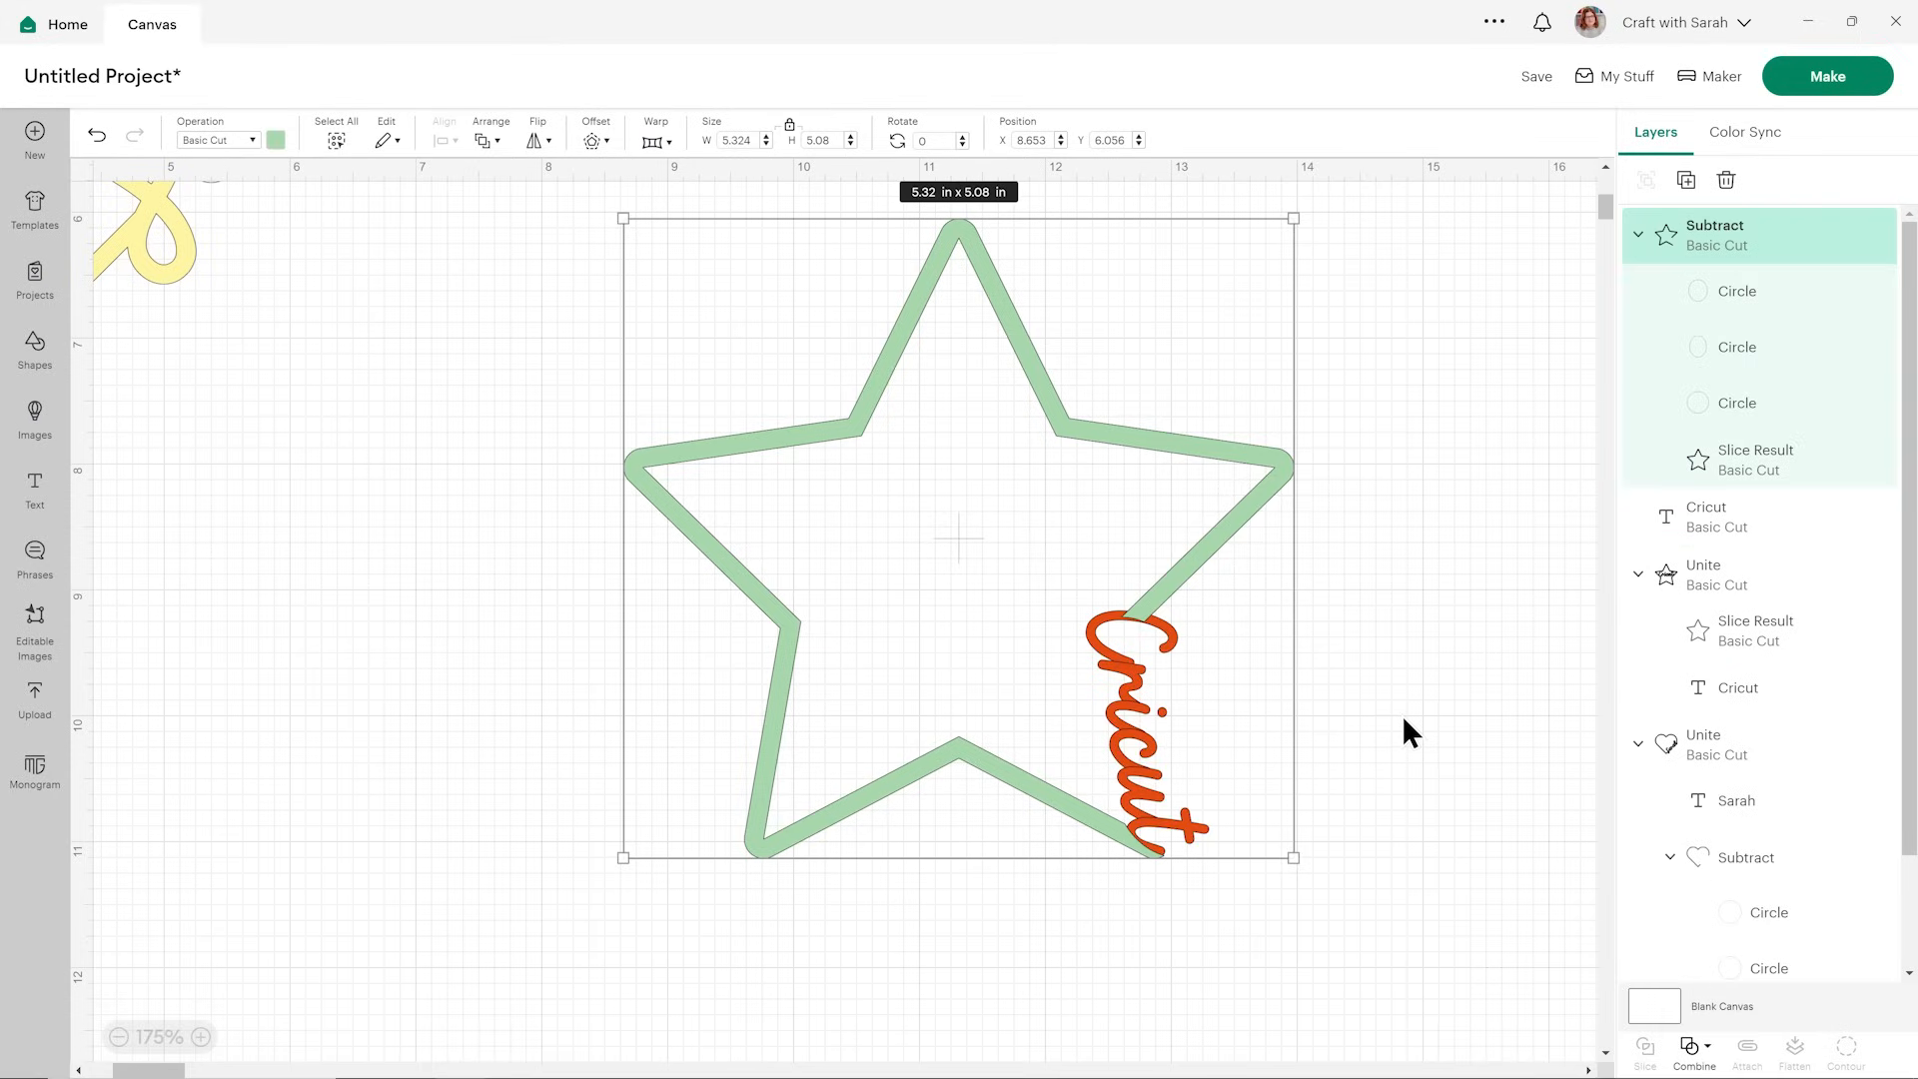
- Bring the orange-red "Cricut" text to the front of the star outline
left_click(1690, 530)
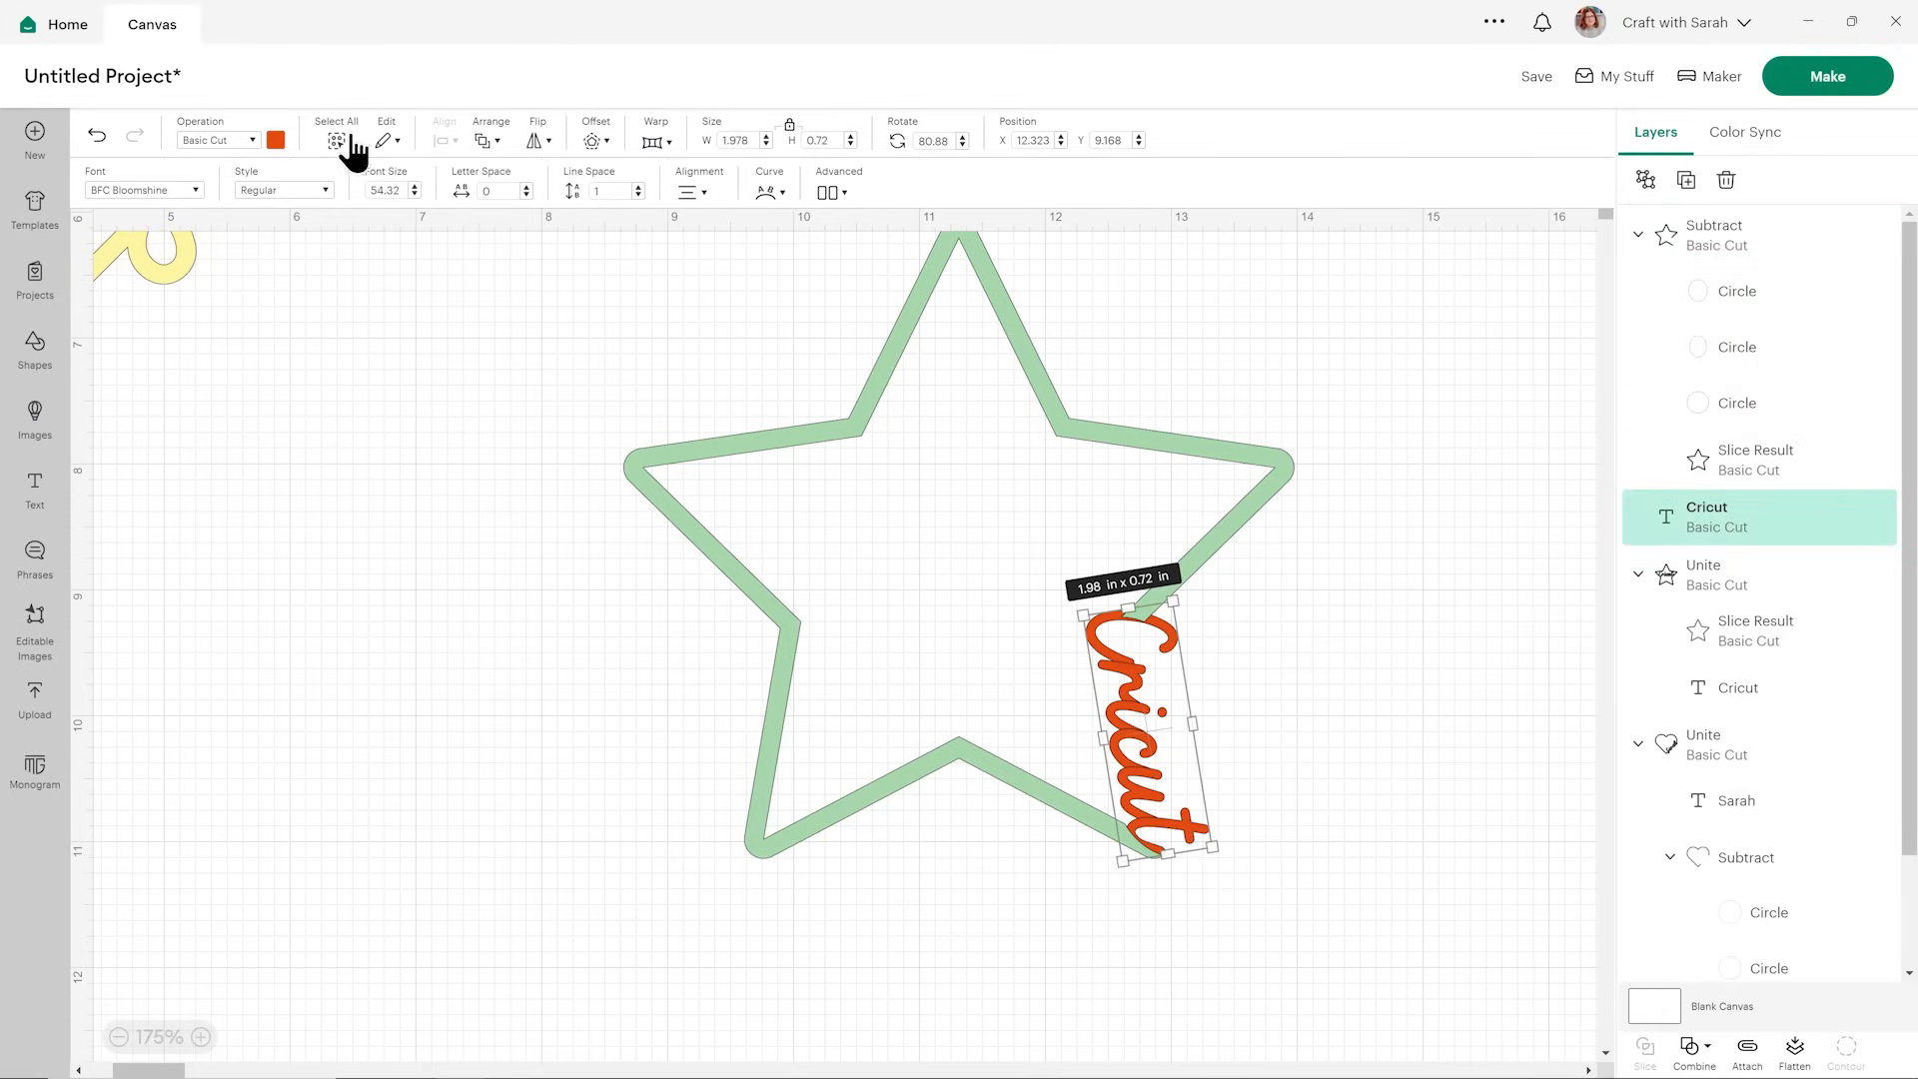
left_click(487, 141)
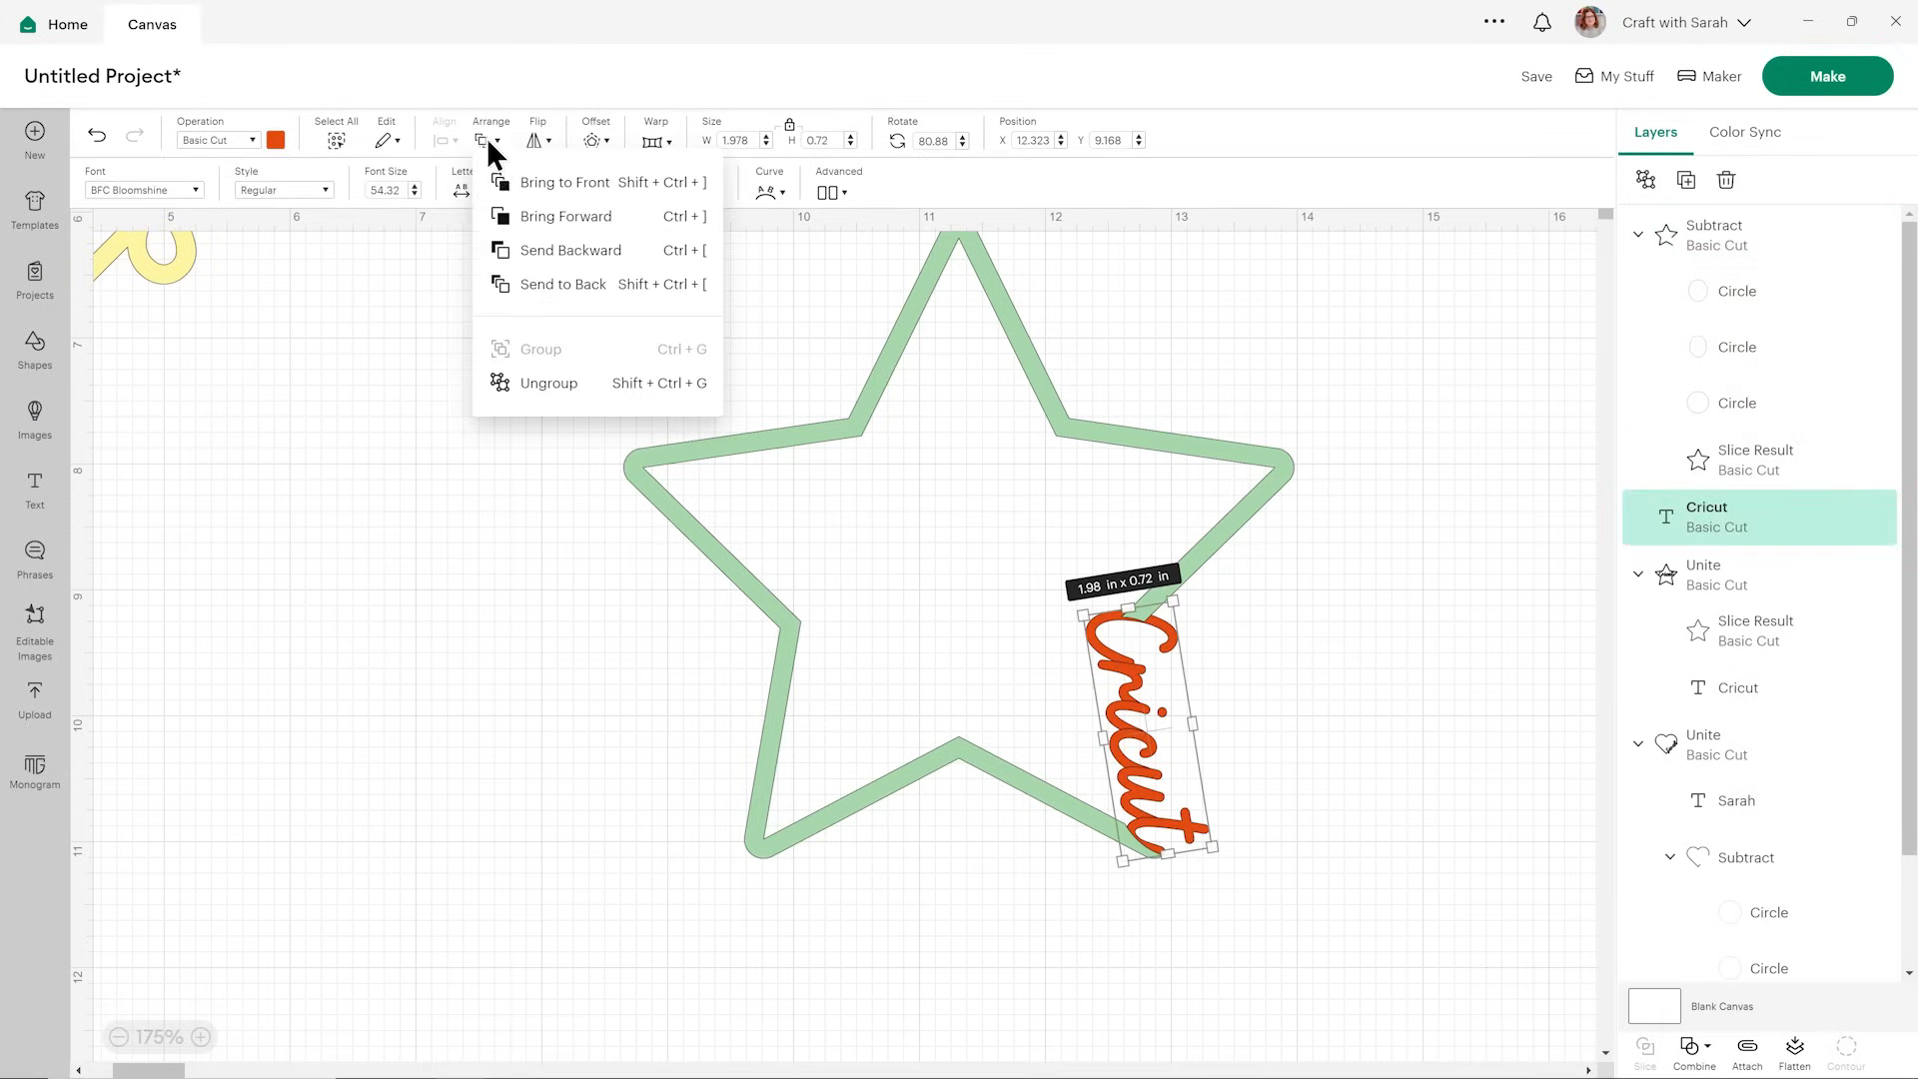
left_click(537, 182)
left_click(1448, 576)
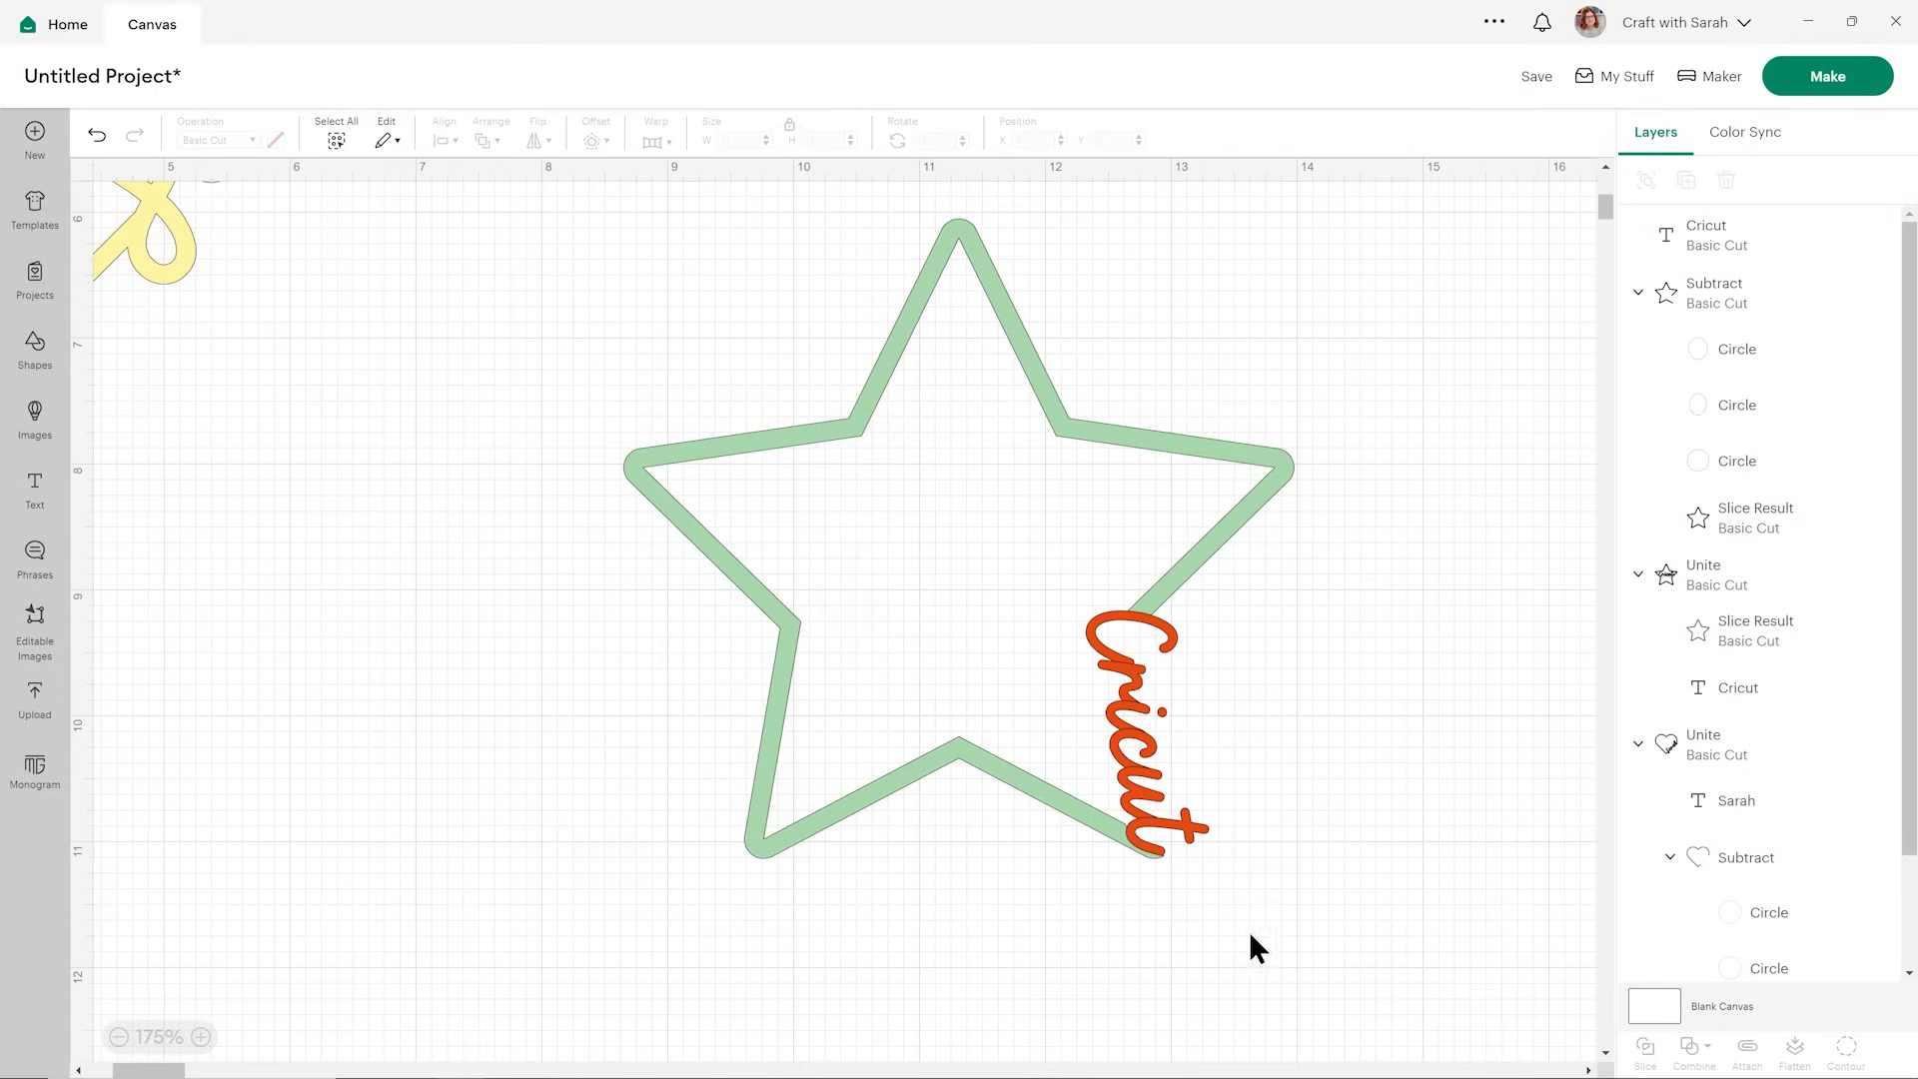
- Recolor both the "Cricut" text and the cut star outline black
left_click_drag(1249, 931, 1120, 805)
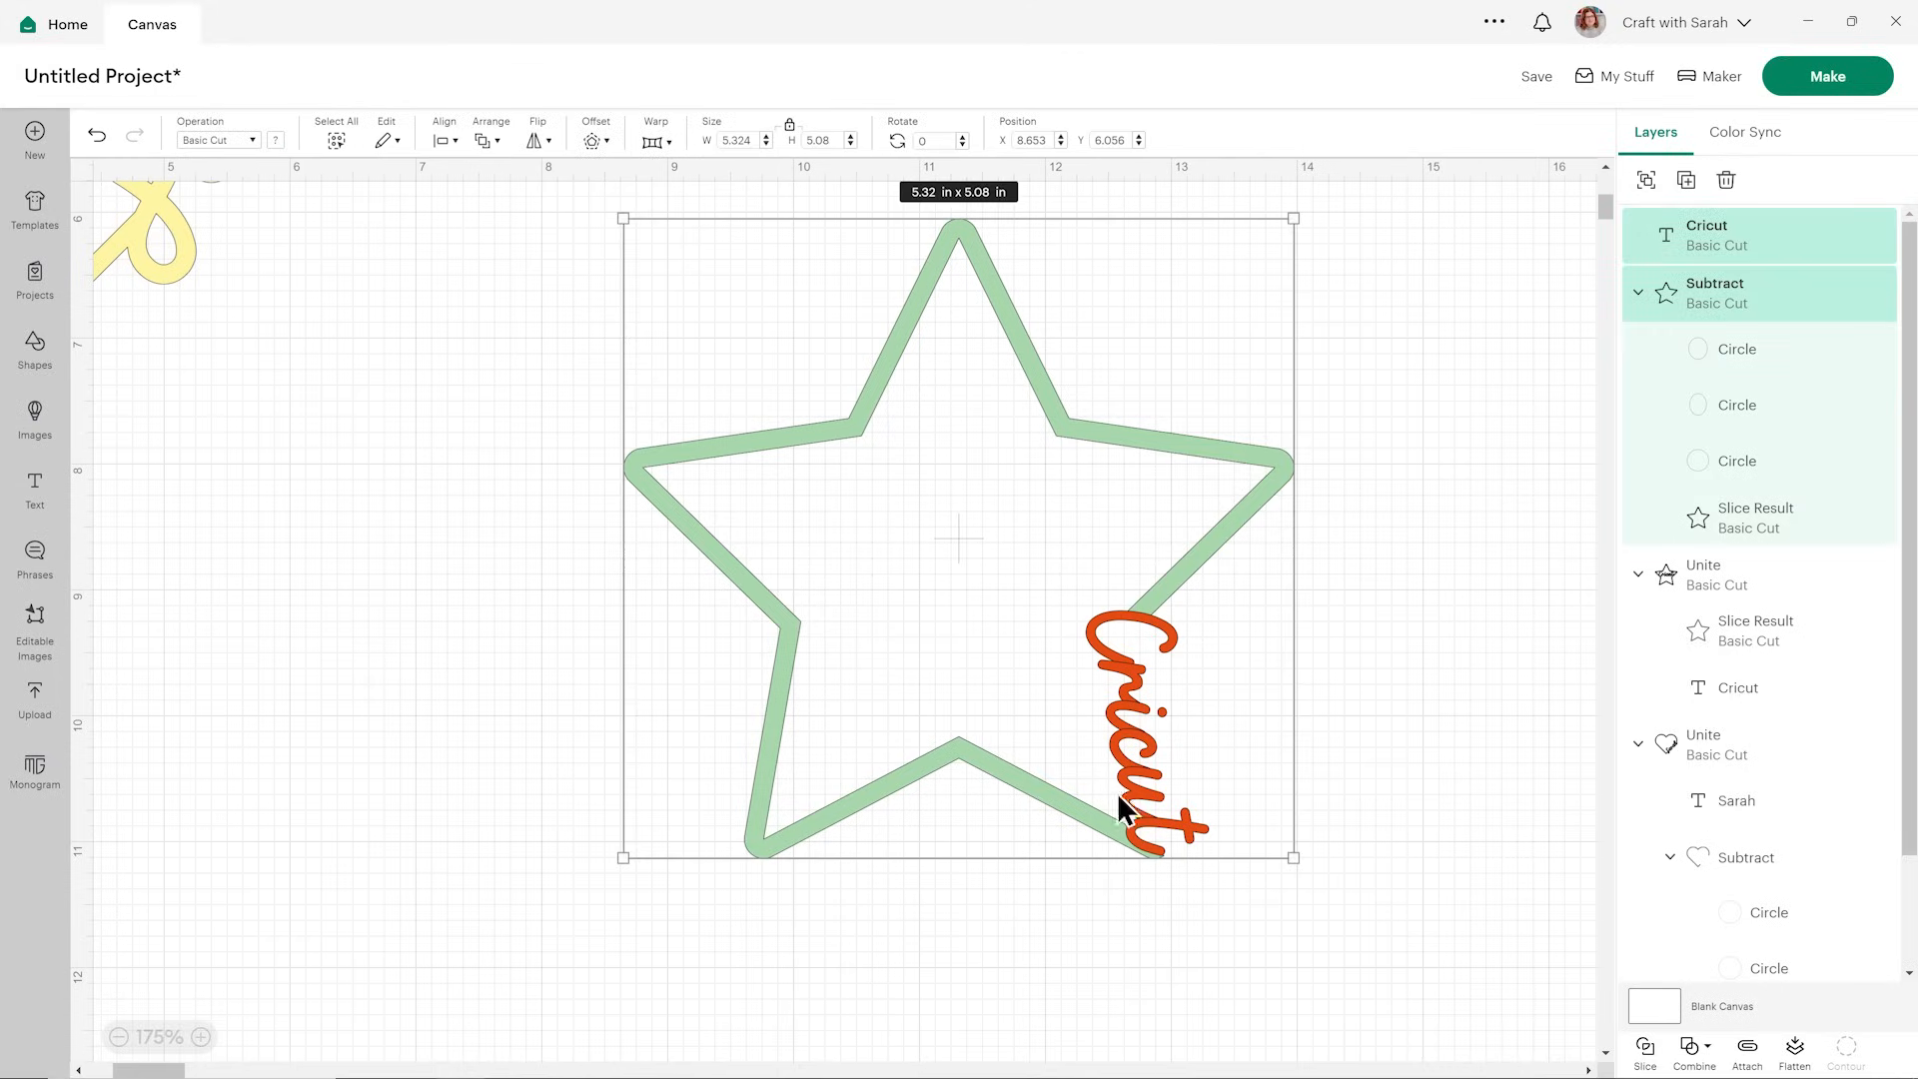
left_click(248, 141)
left_click(273, 139)
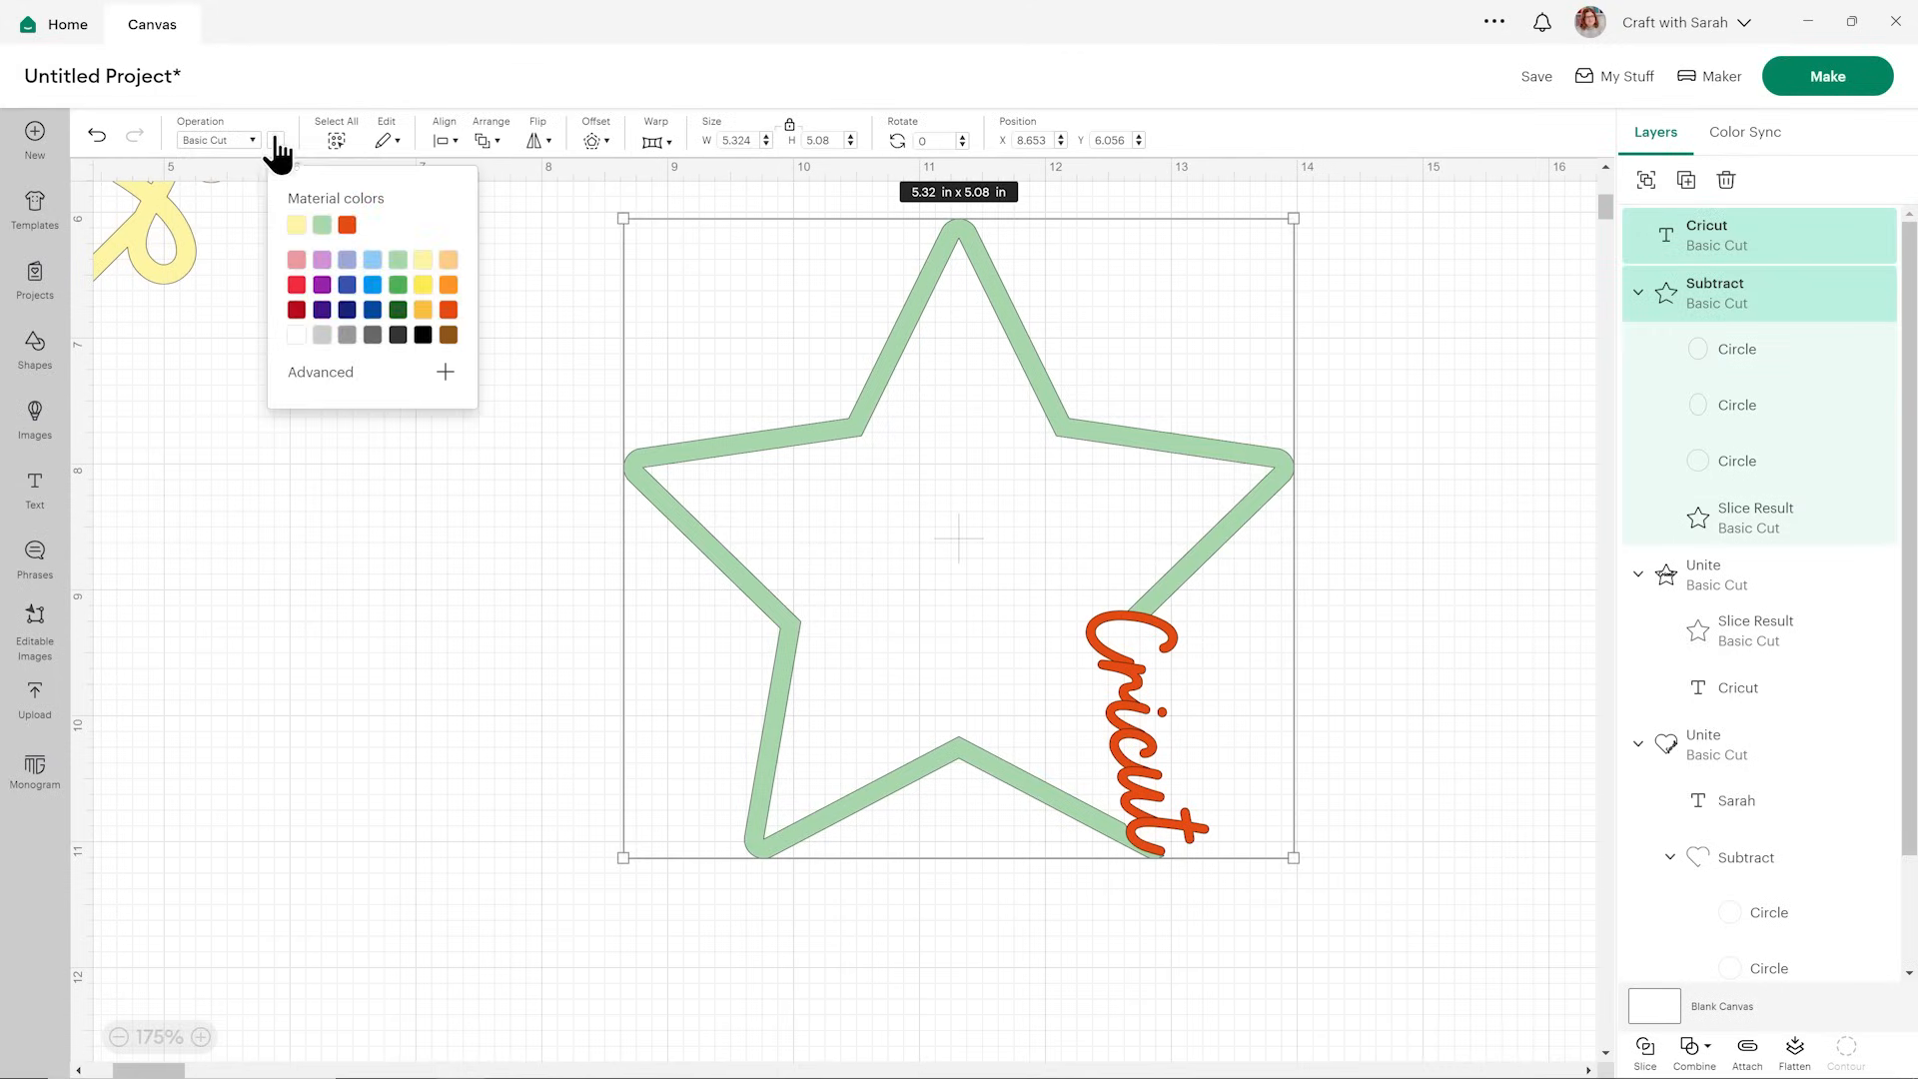
left_click(394, 343)
left_click(471, 523)
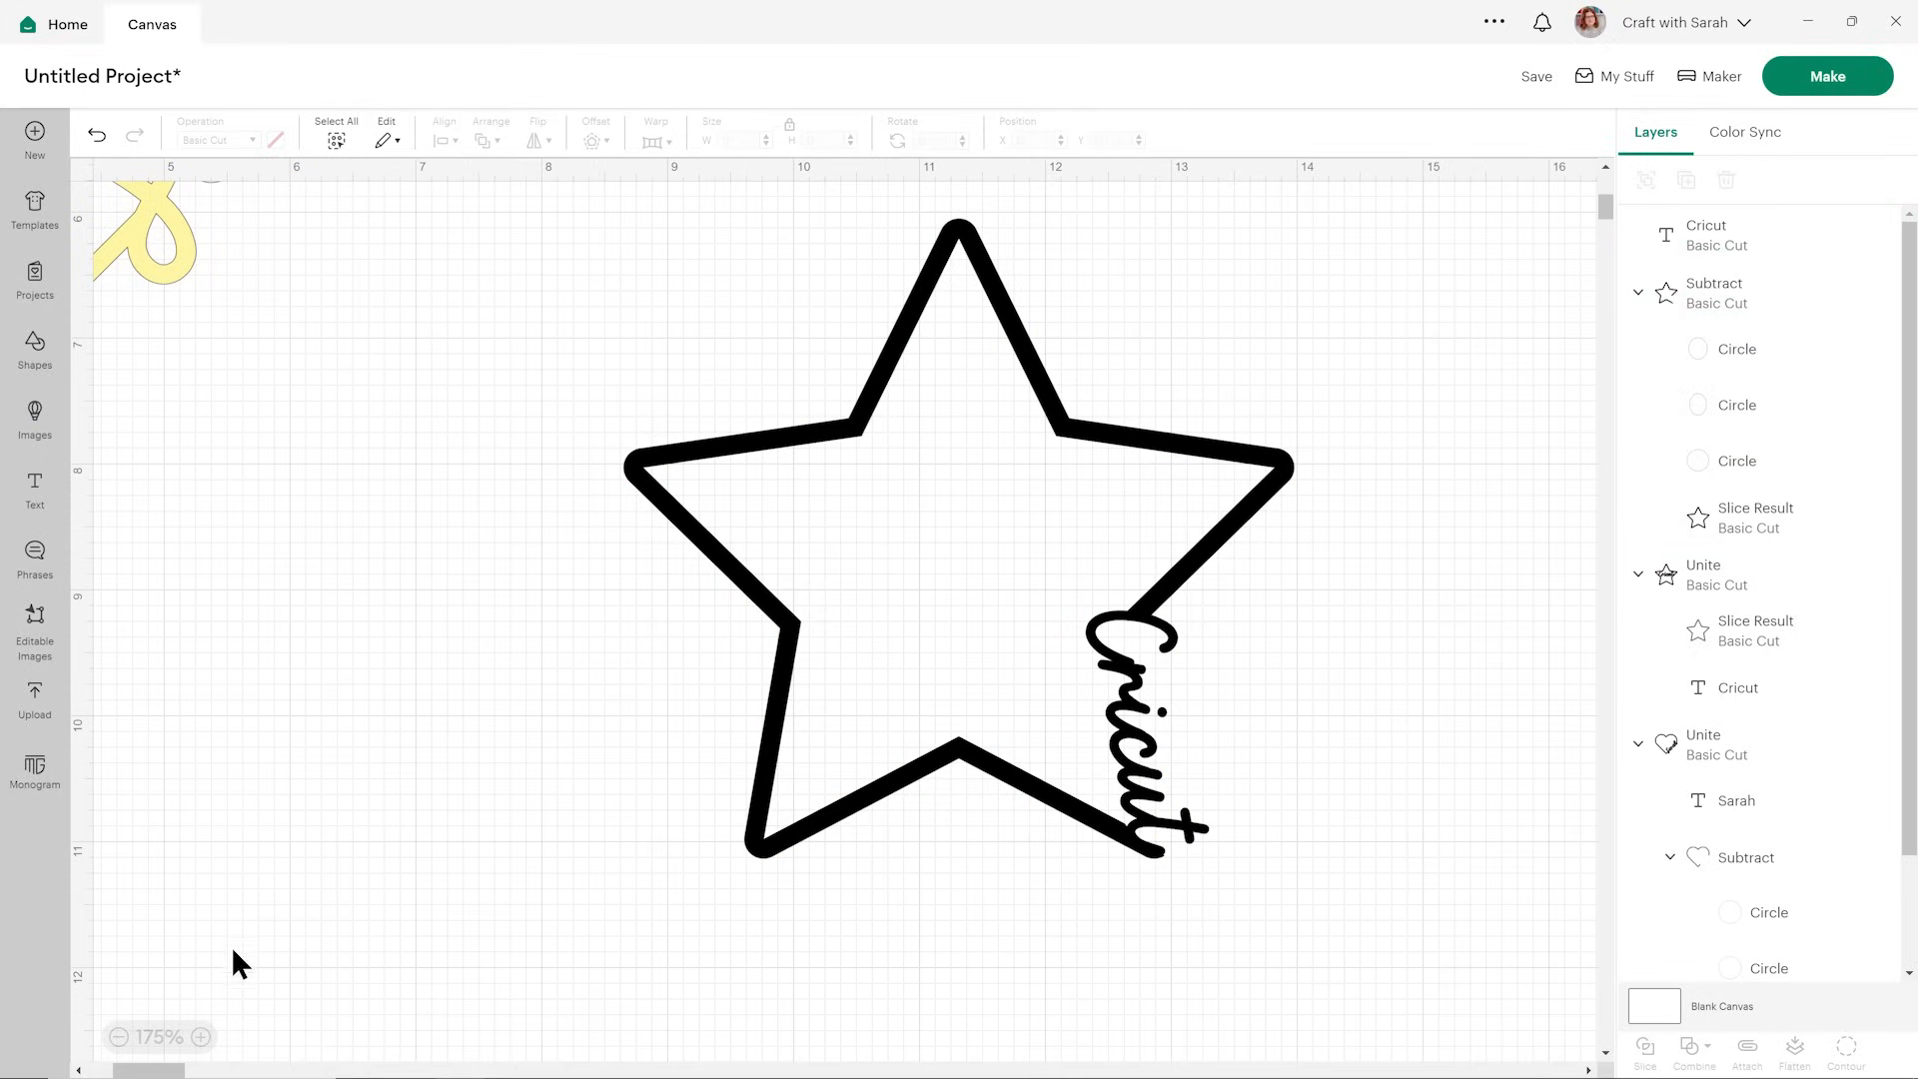
- Unite the black "Cricut" text with the cut star outline into a single shape
left_click(201, 1036)
left_click(208, 1037)
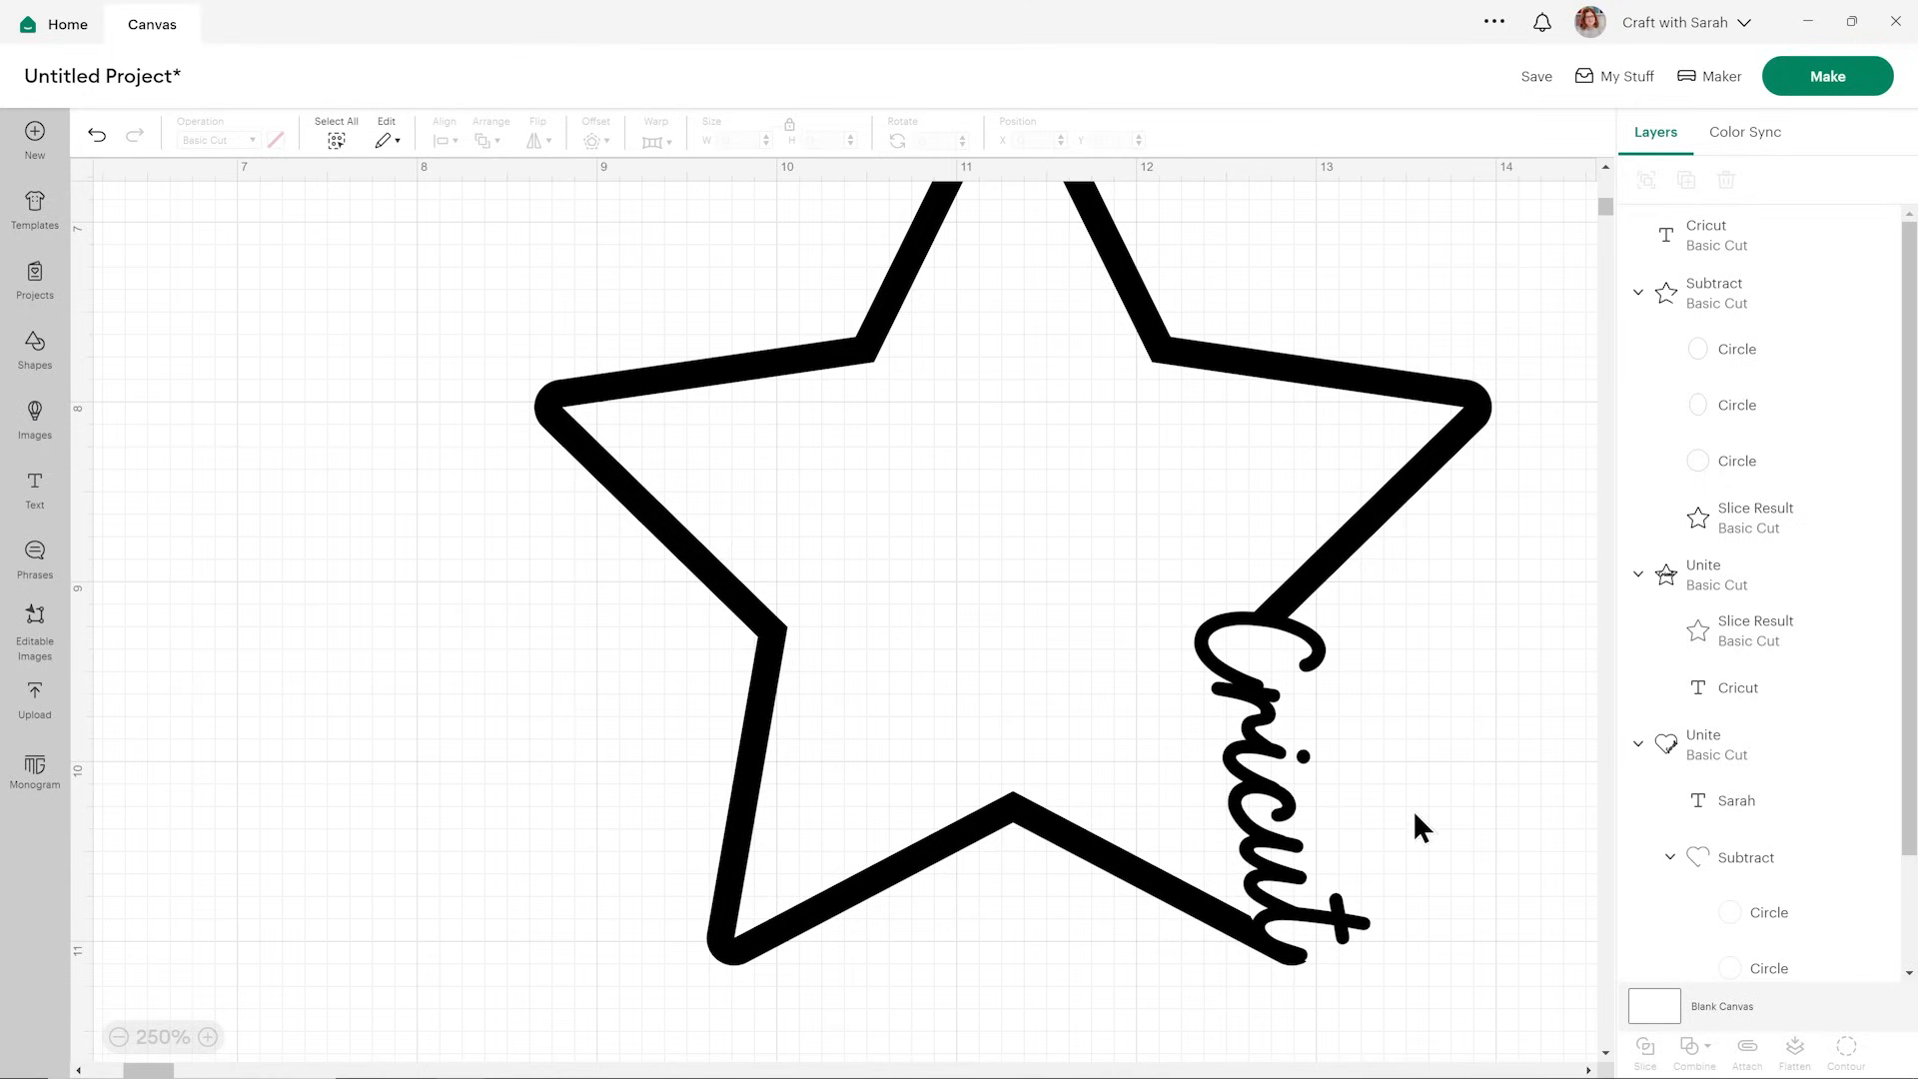
left_click_drag(1341, 994, 1199, 811)
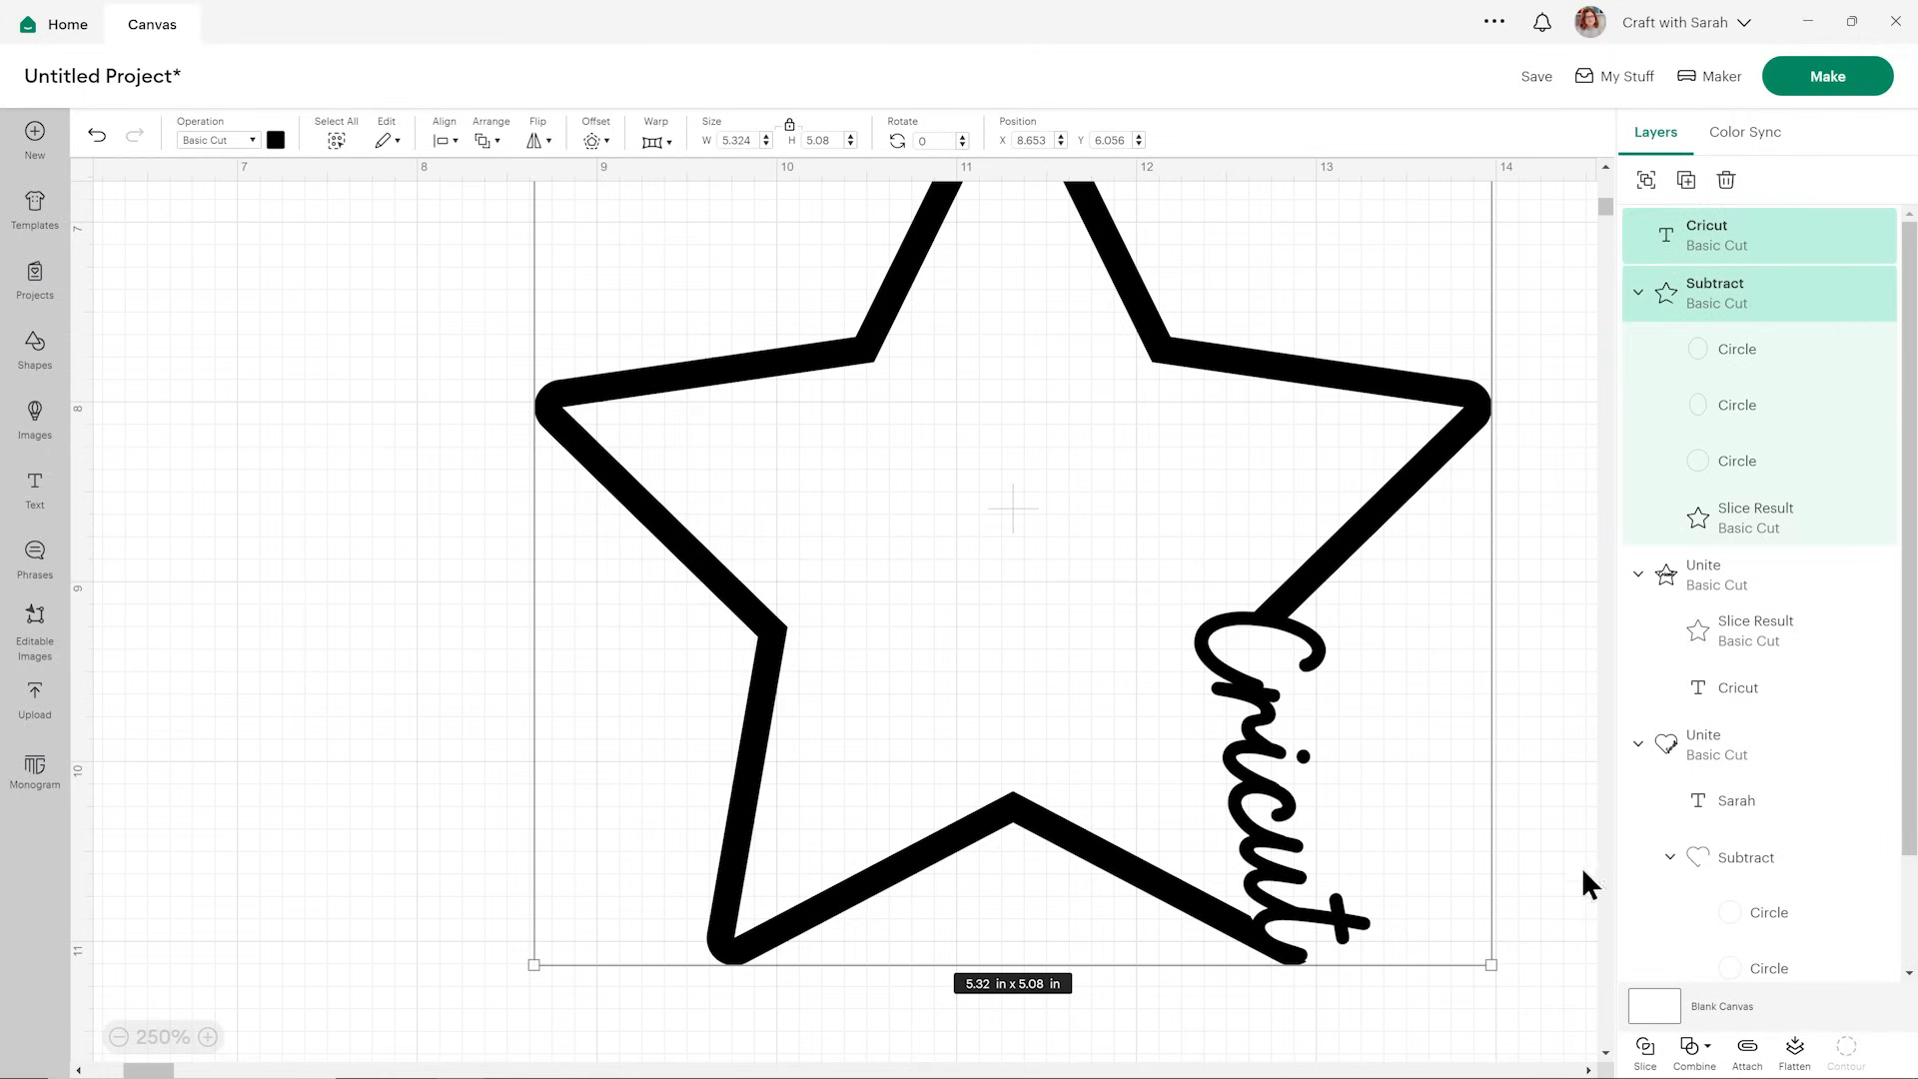
left_click(1695, 1049)
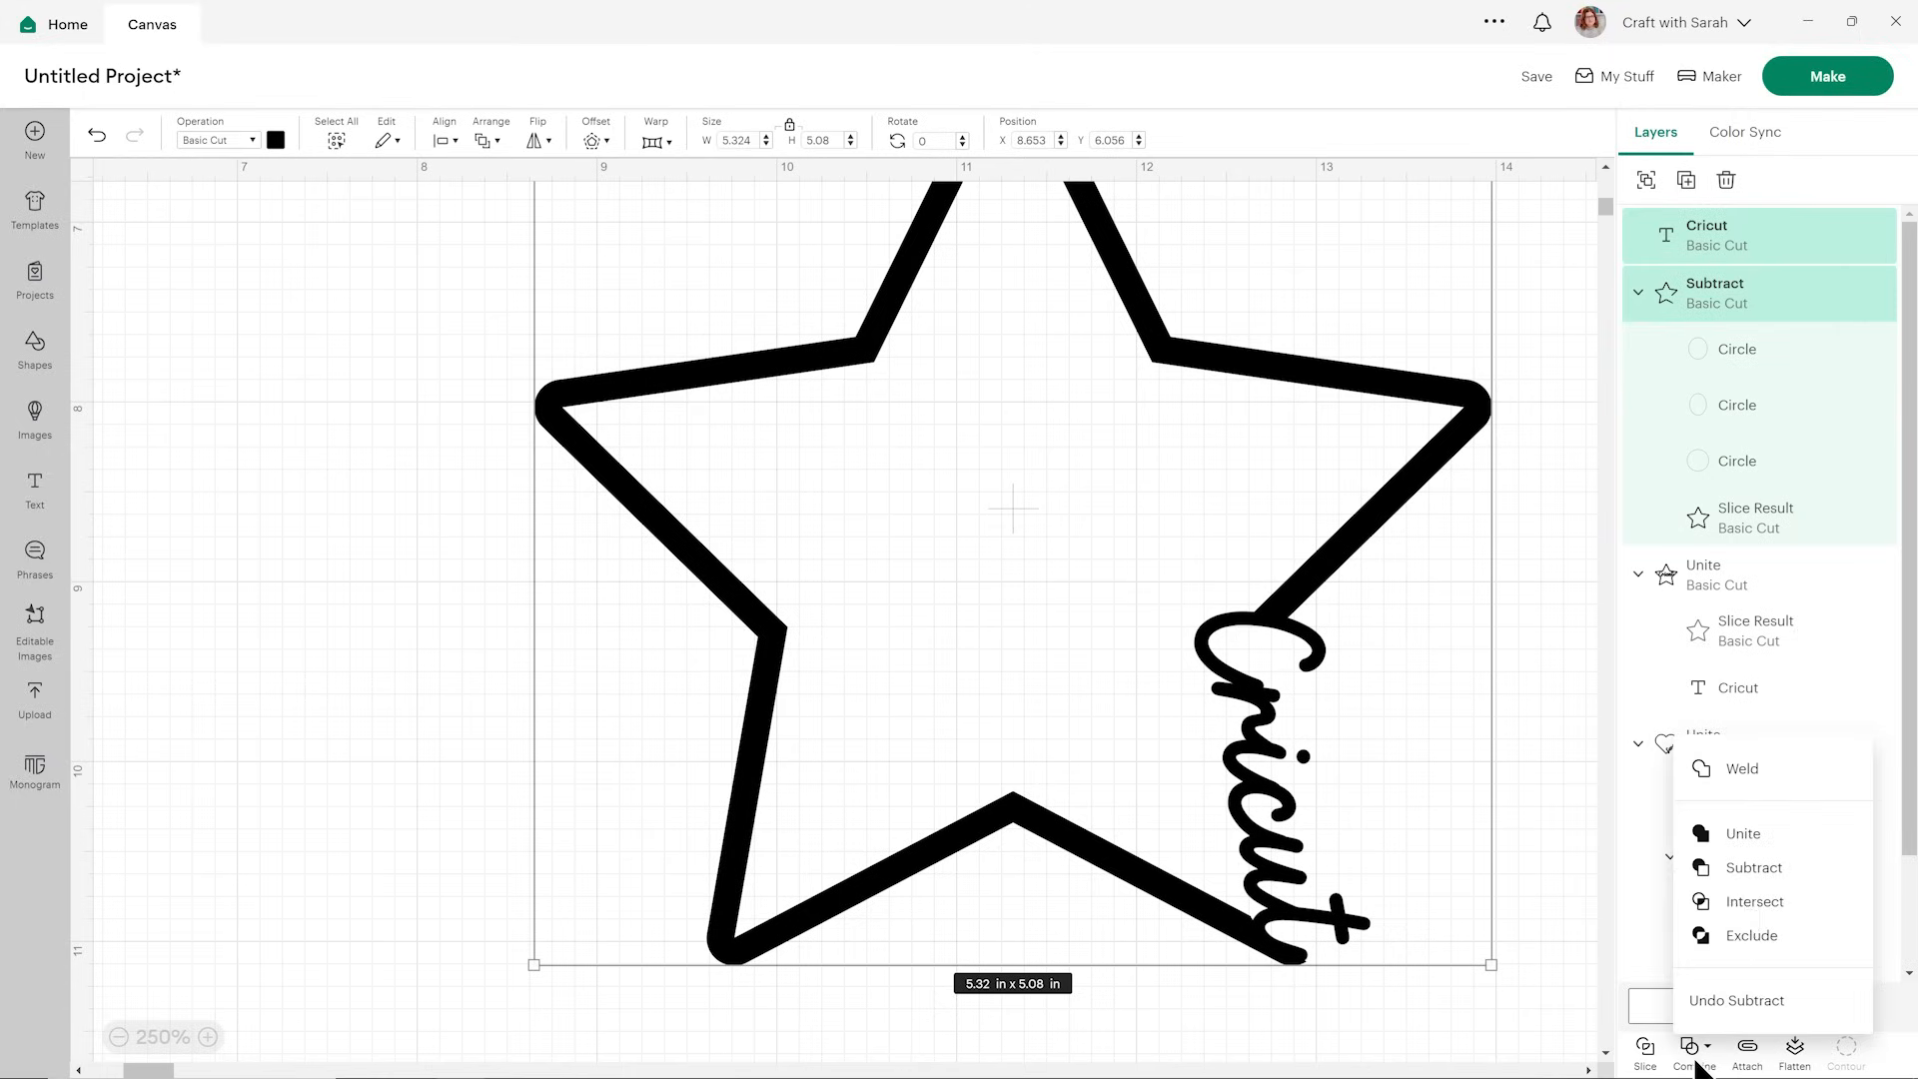
left_click(1742, 837)
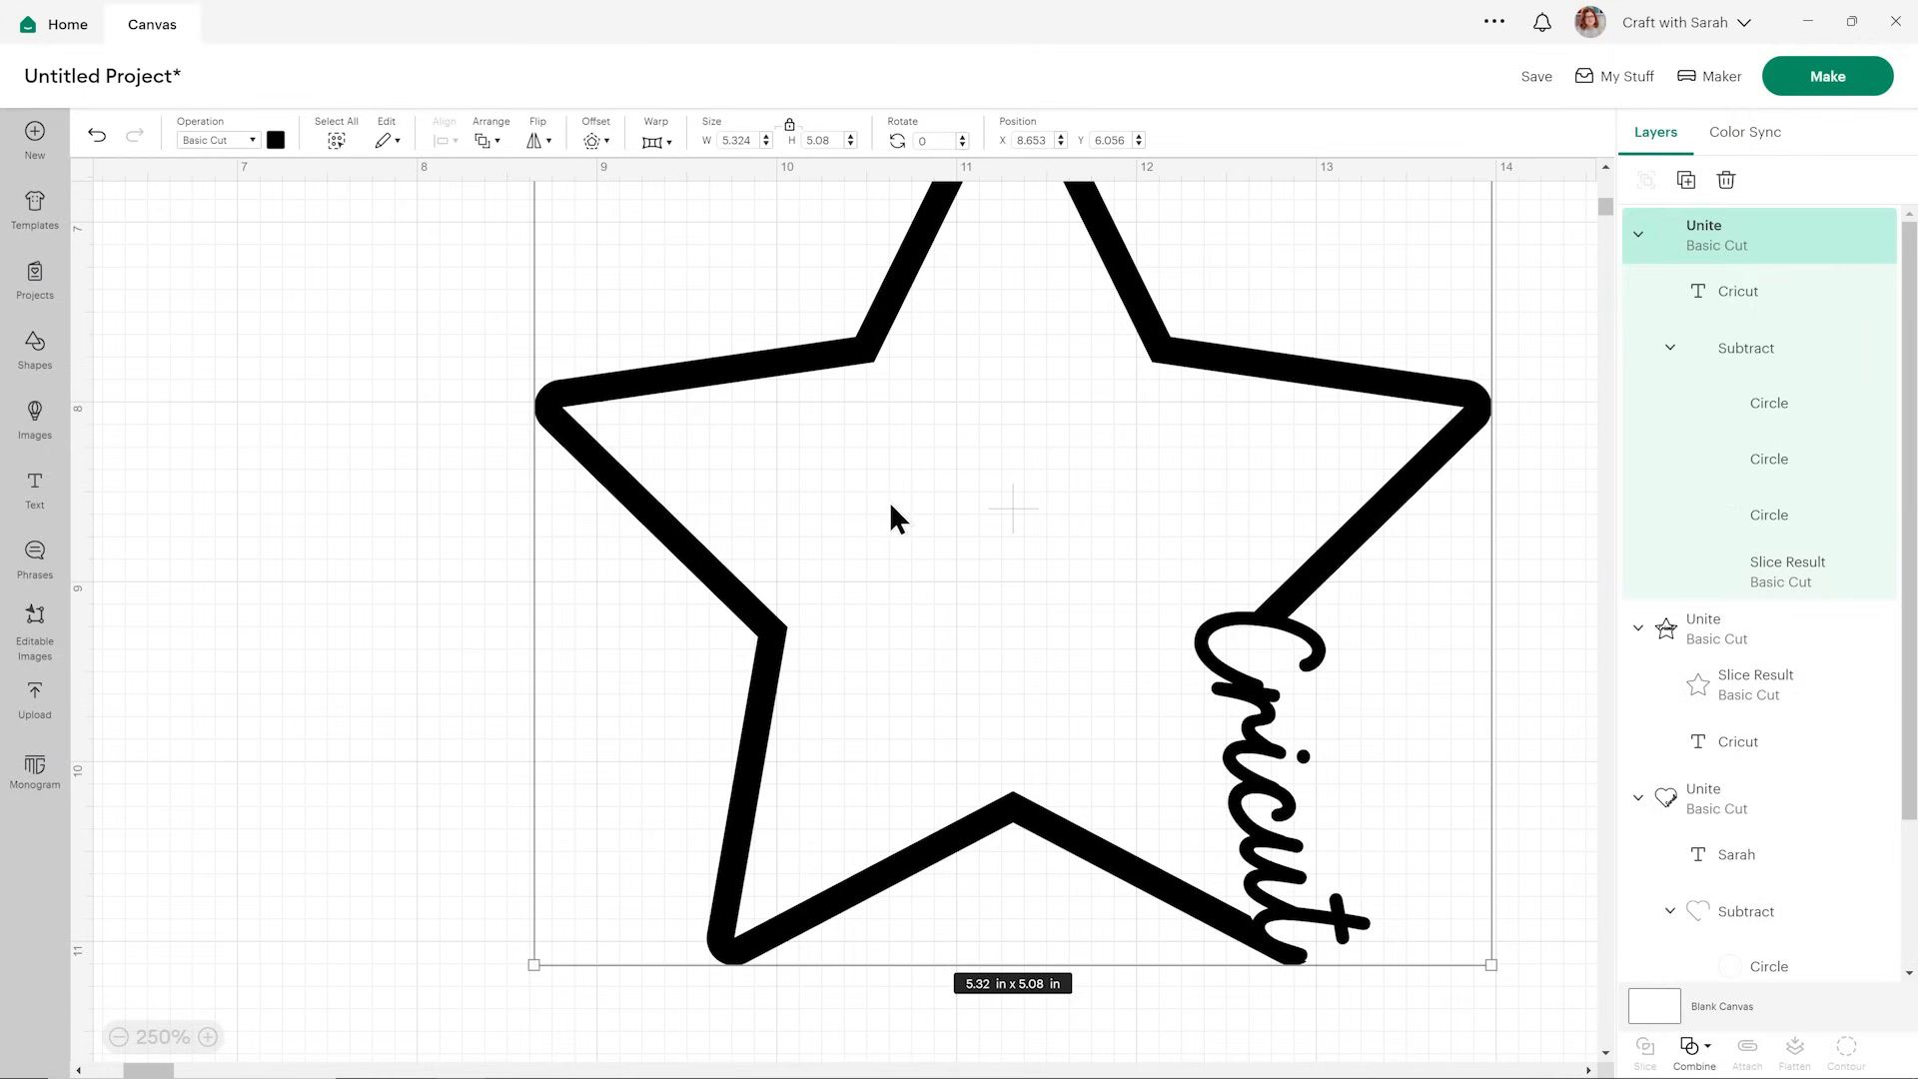
- Recolor the united star and word light purple
left_click(276, 140)
left_click(322, 260)
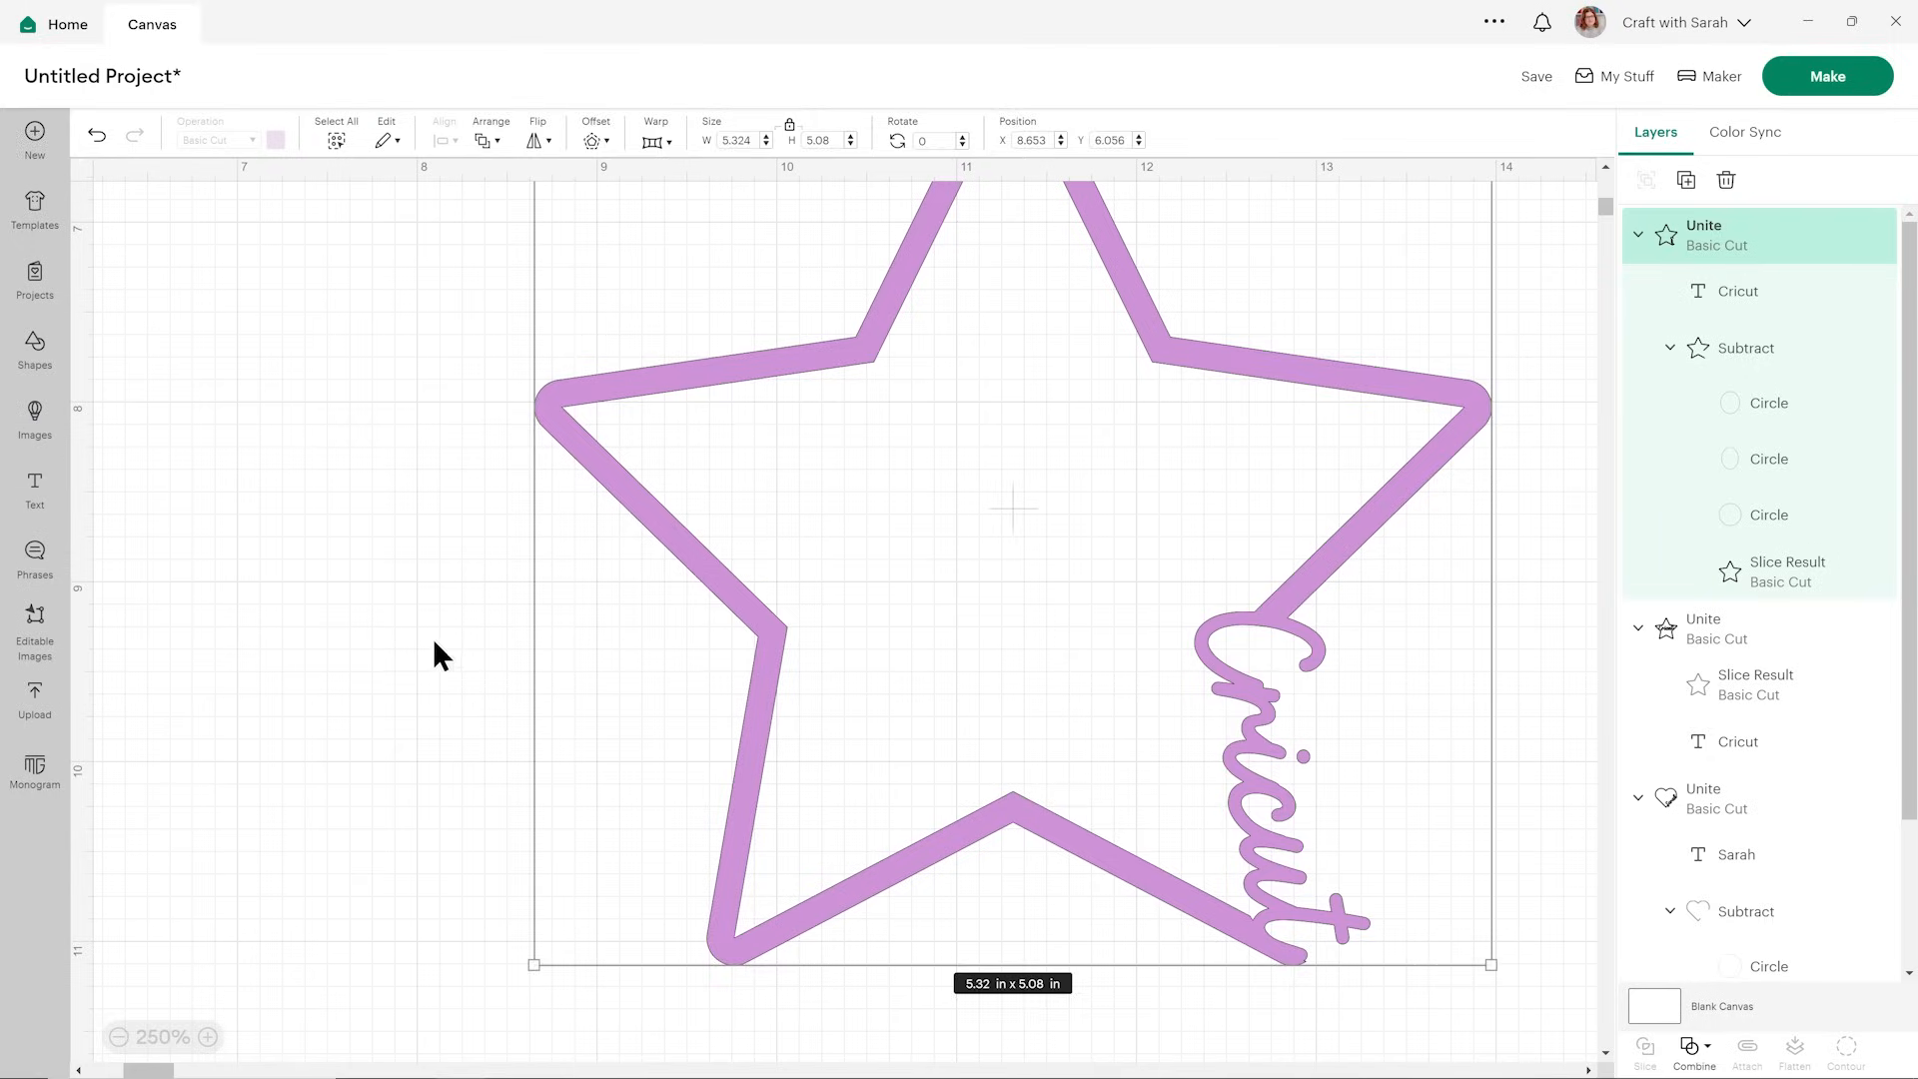
left_click(1171, 597)
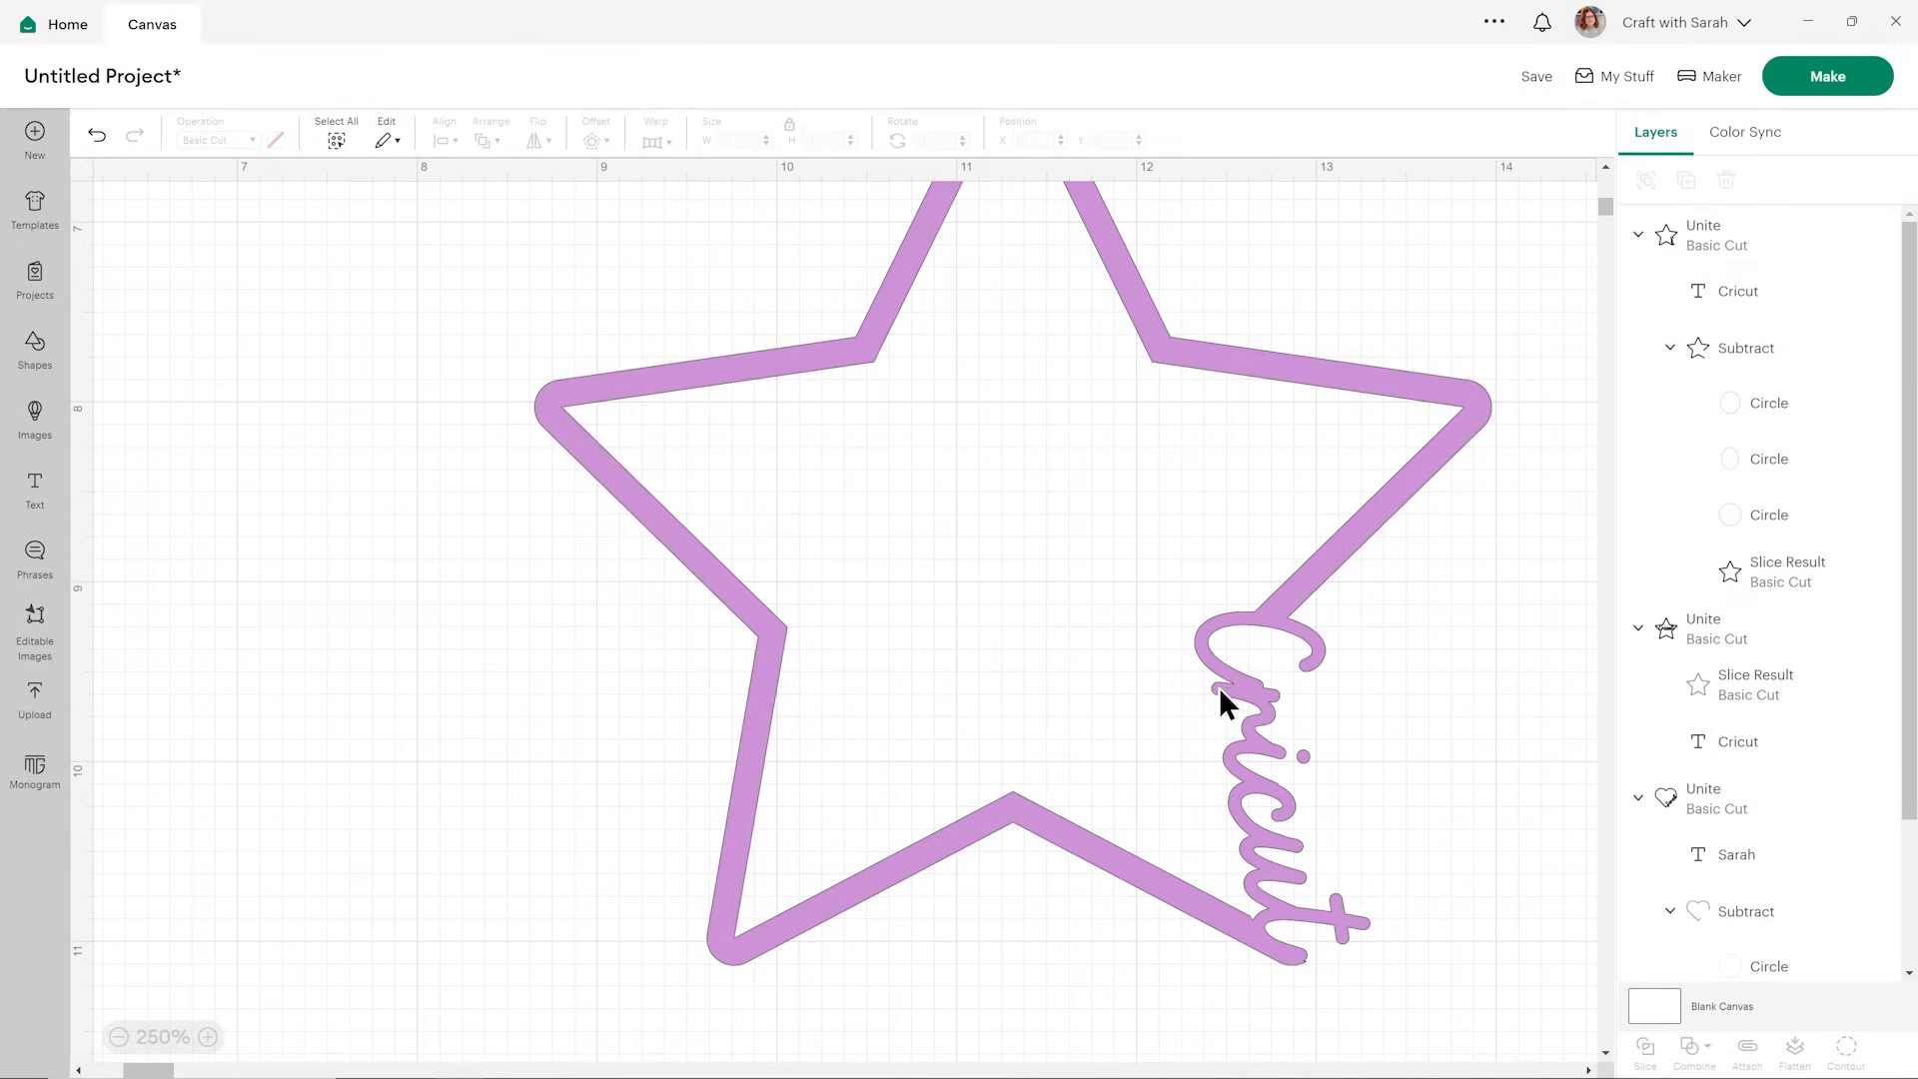
- Arrange the yellow heart, green star and purple star in a row near the canvas origin, with each star 3 in wide
left_click(119, 1036)
left_click(119, 1037)
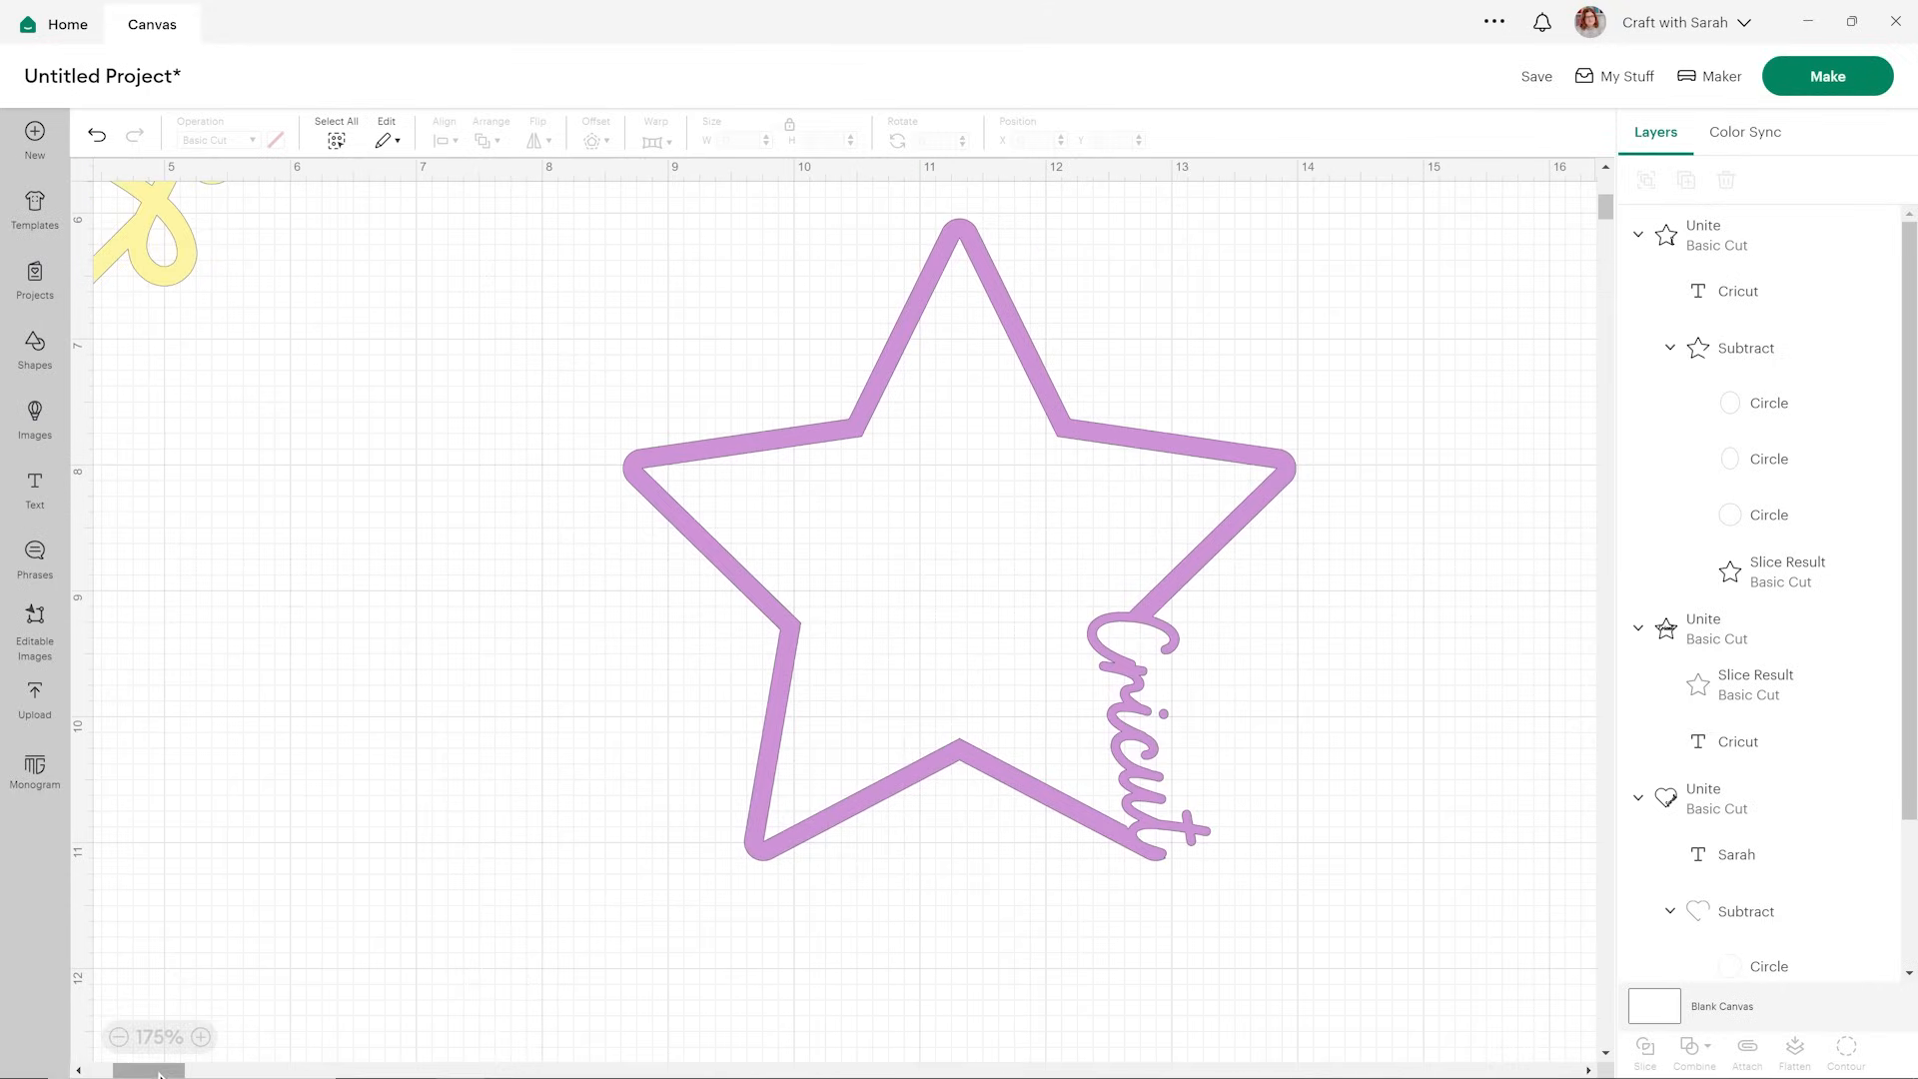
left_click(118, 1037)
left_click(121, 1039)
left_click(121, 1039)
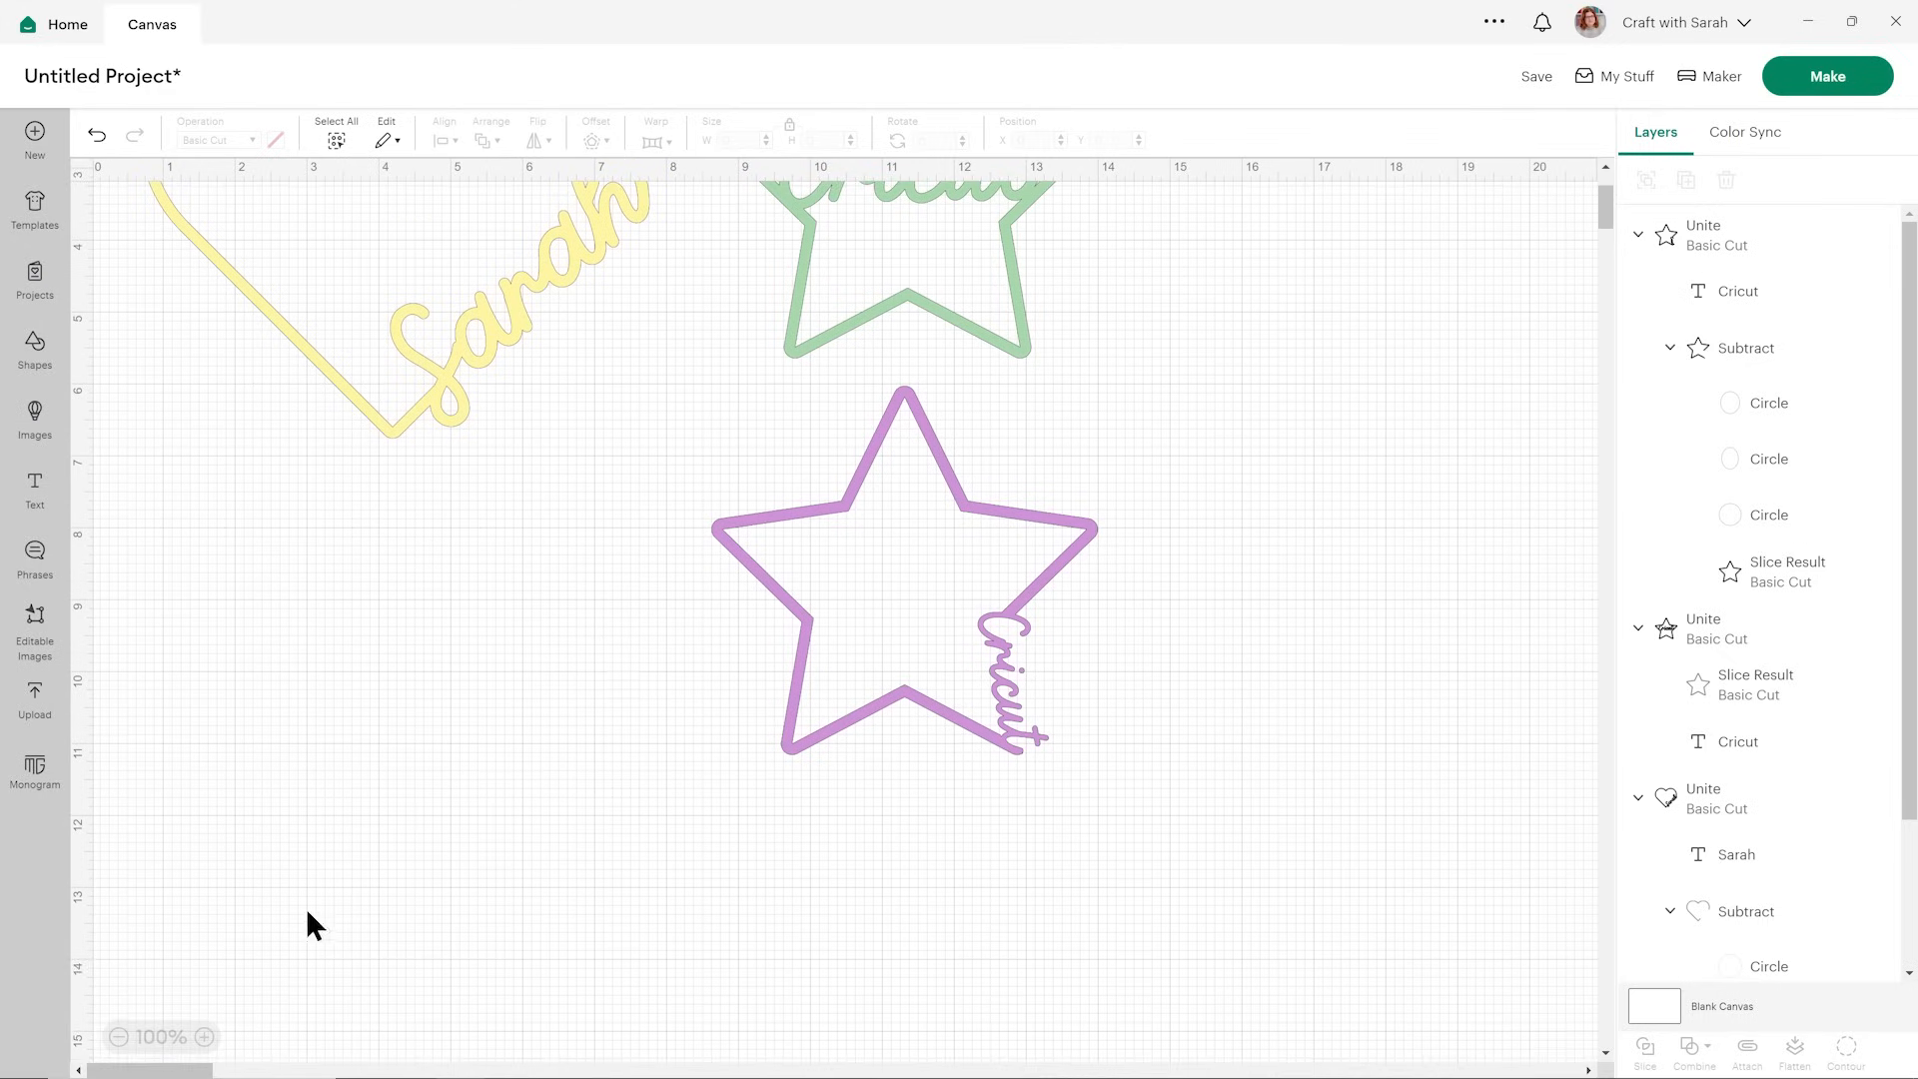
scroll(597, 667, "up", 2)
left_click_drag(910, 471, 930, 477)
left_click_drag(979, 703, 750, 620)
left_click(993, 693)
left_click(781, 651)
left_click(985, 658)
scroll(985, 657, "up", 1)
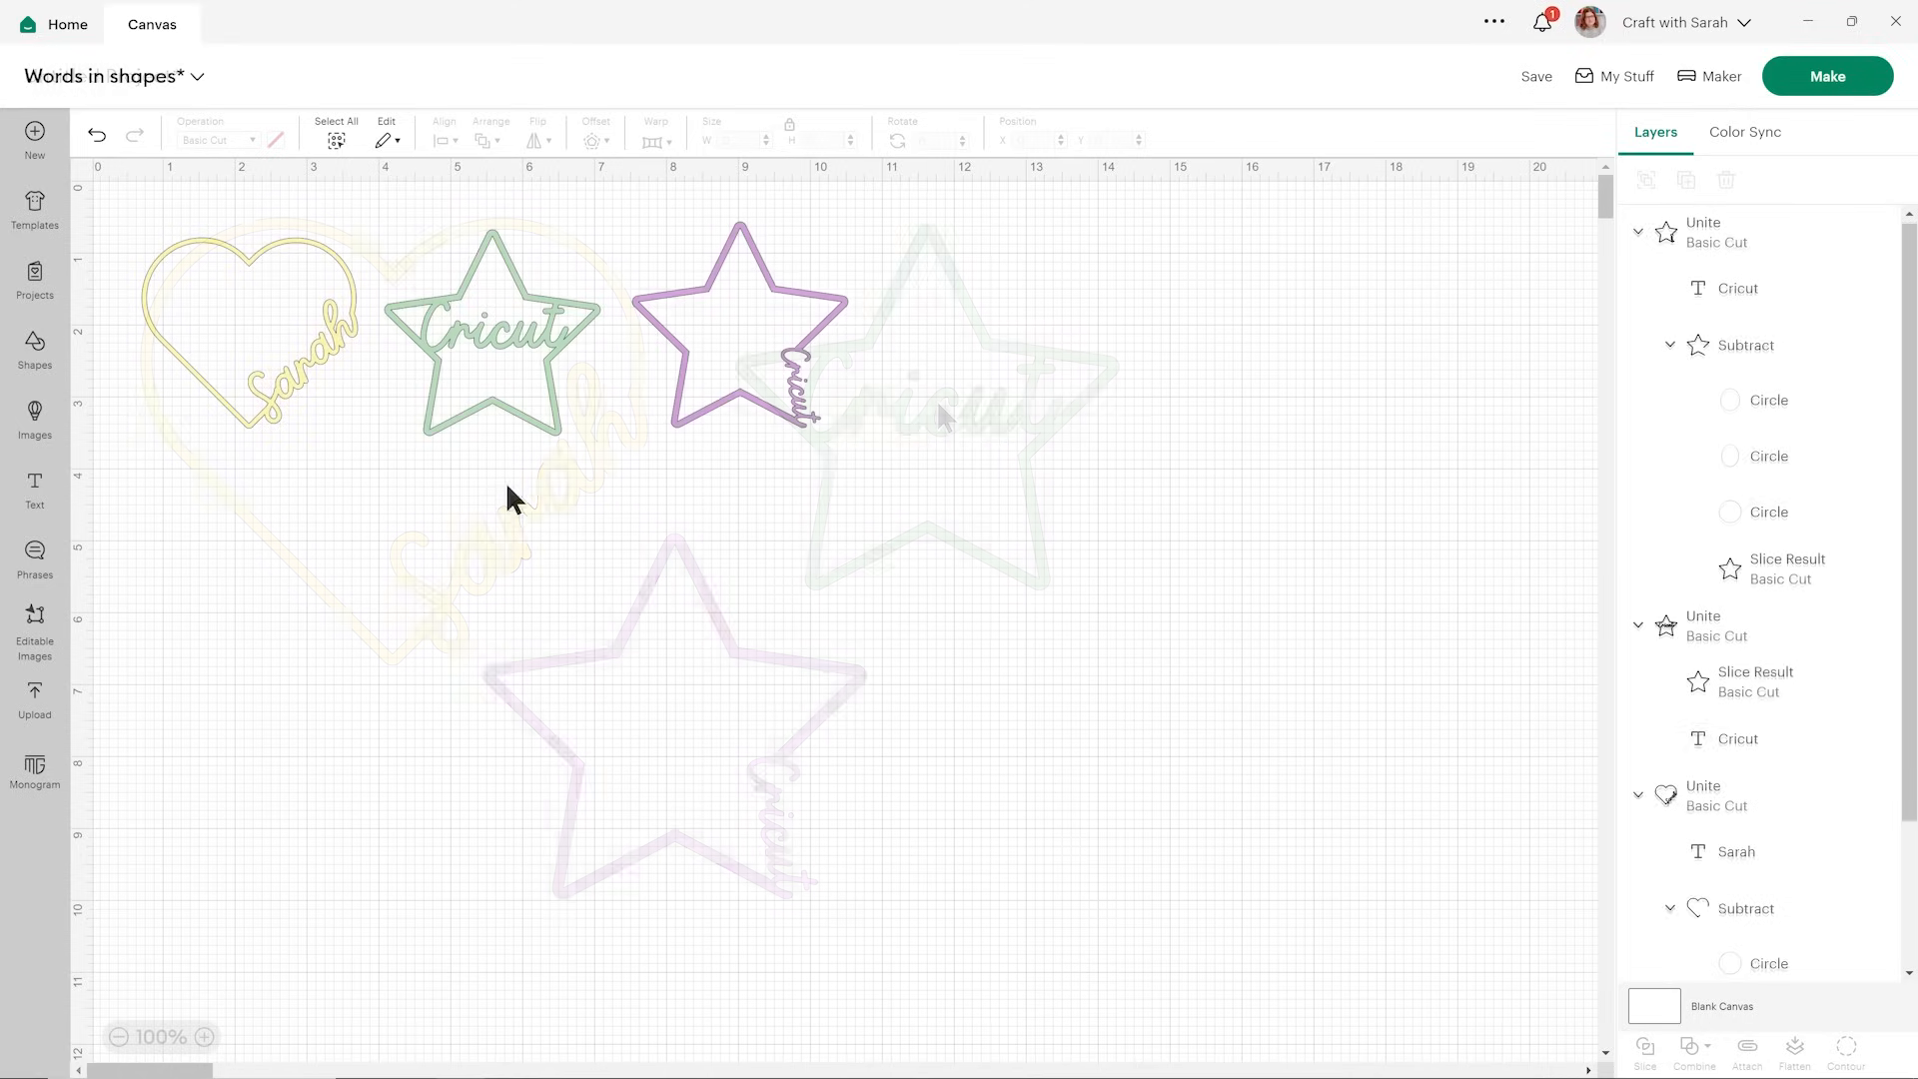
left_click(508, 384)
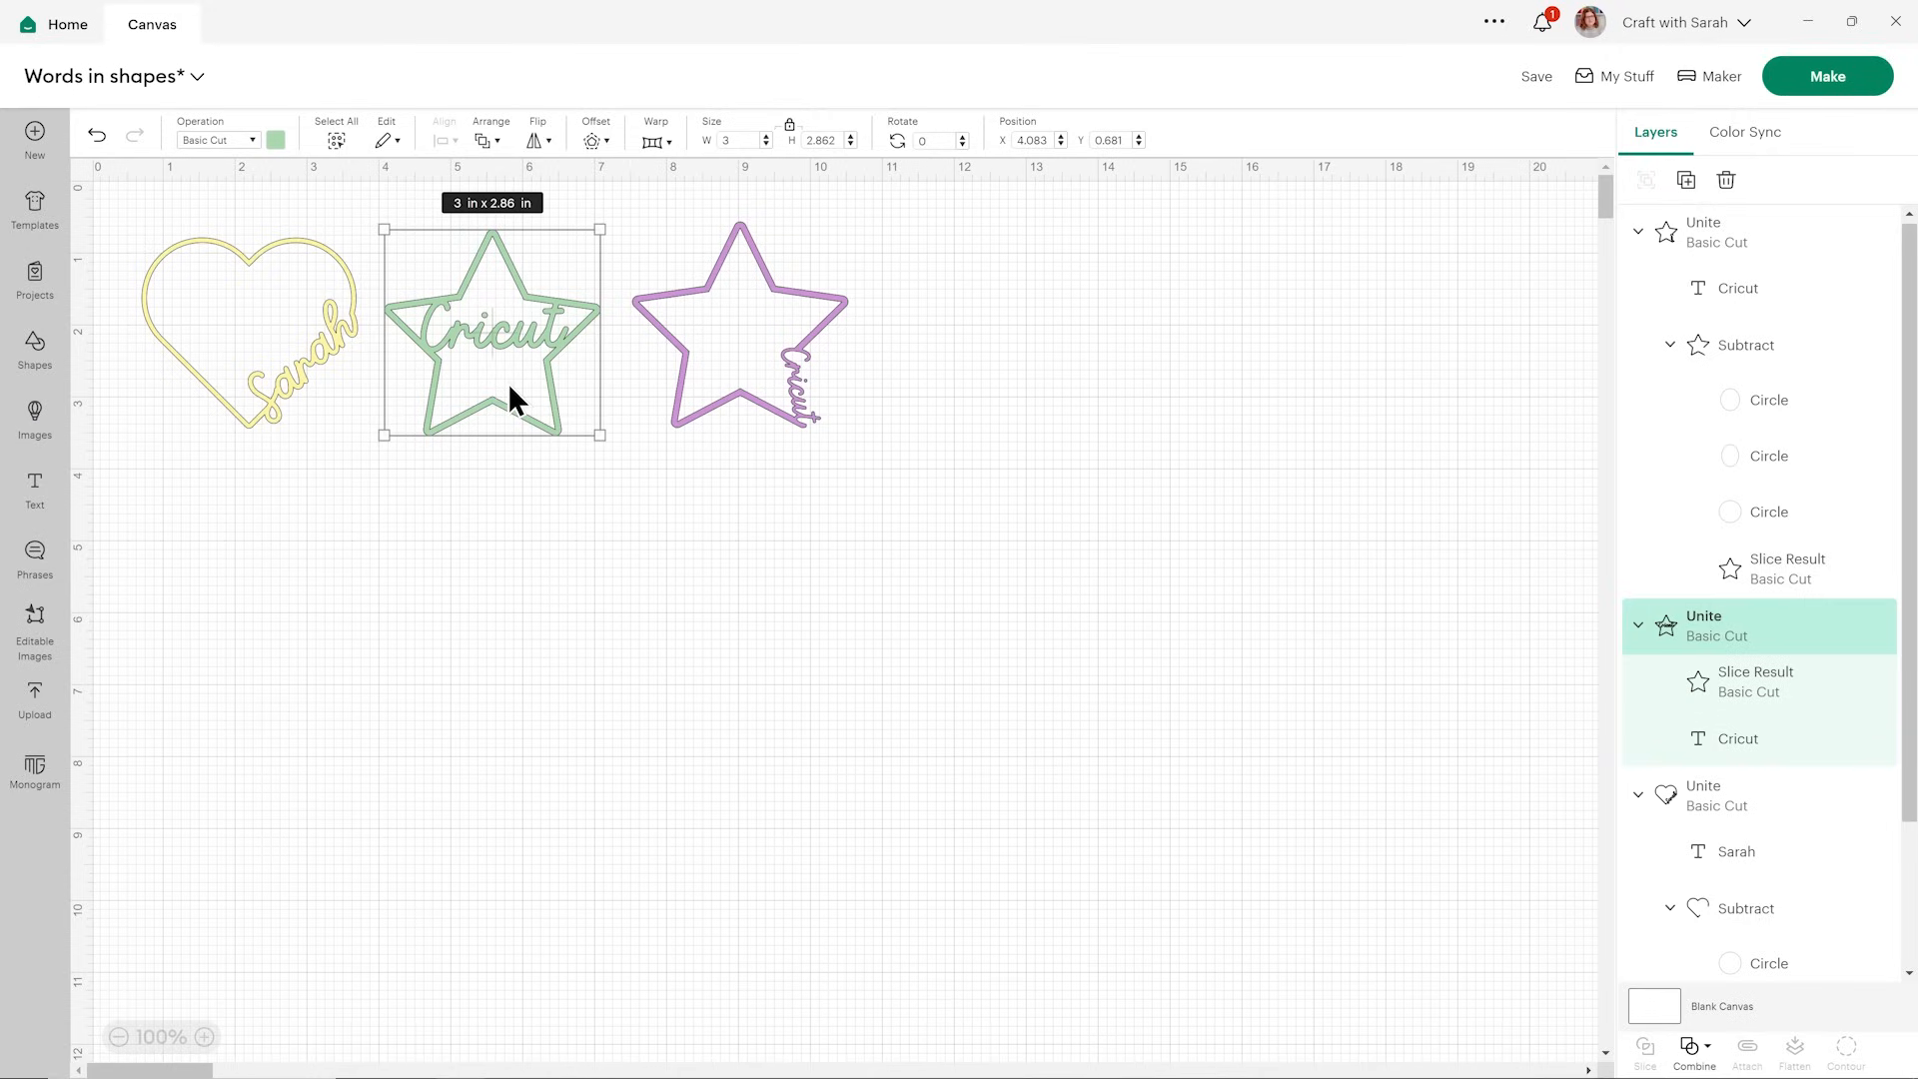
left_click(824, 381)
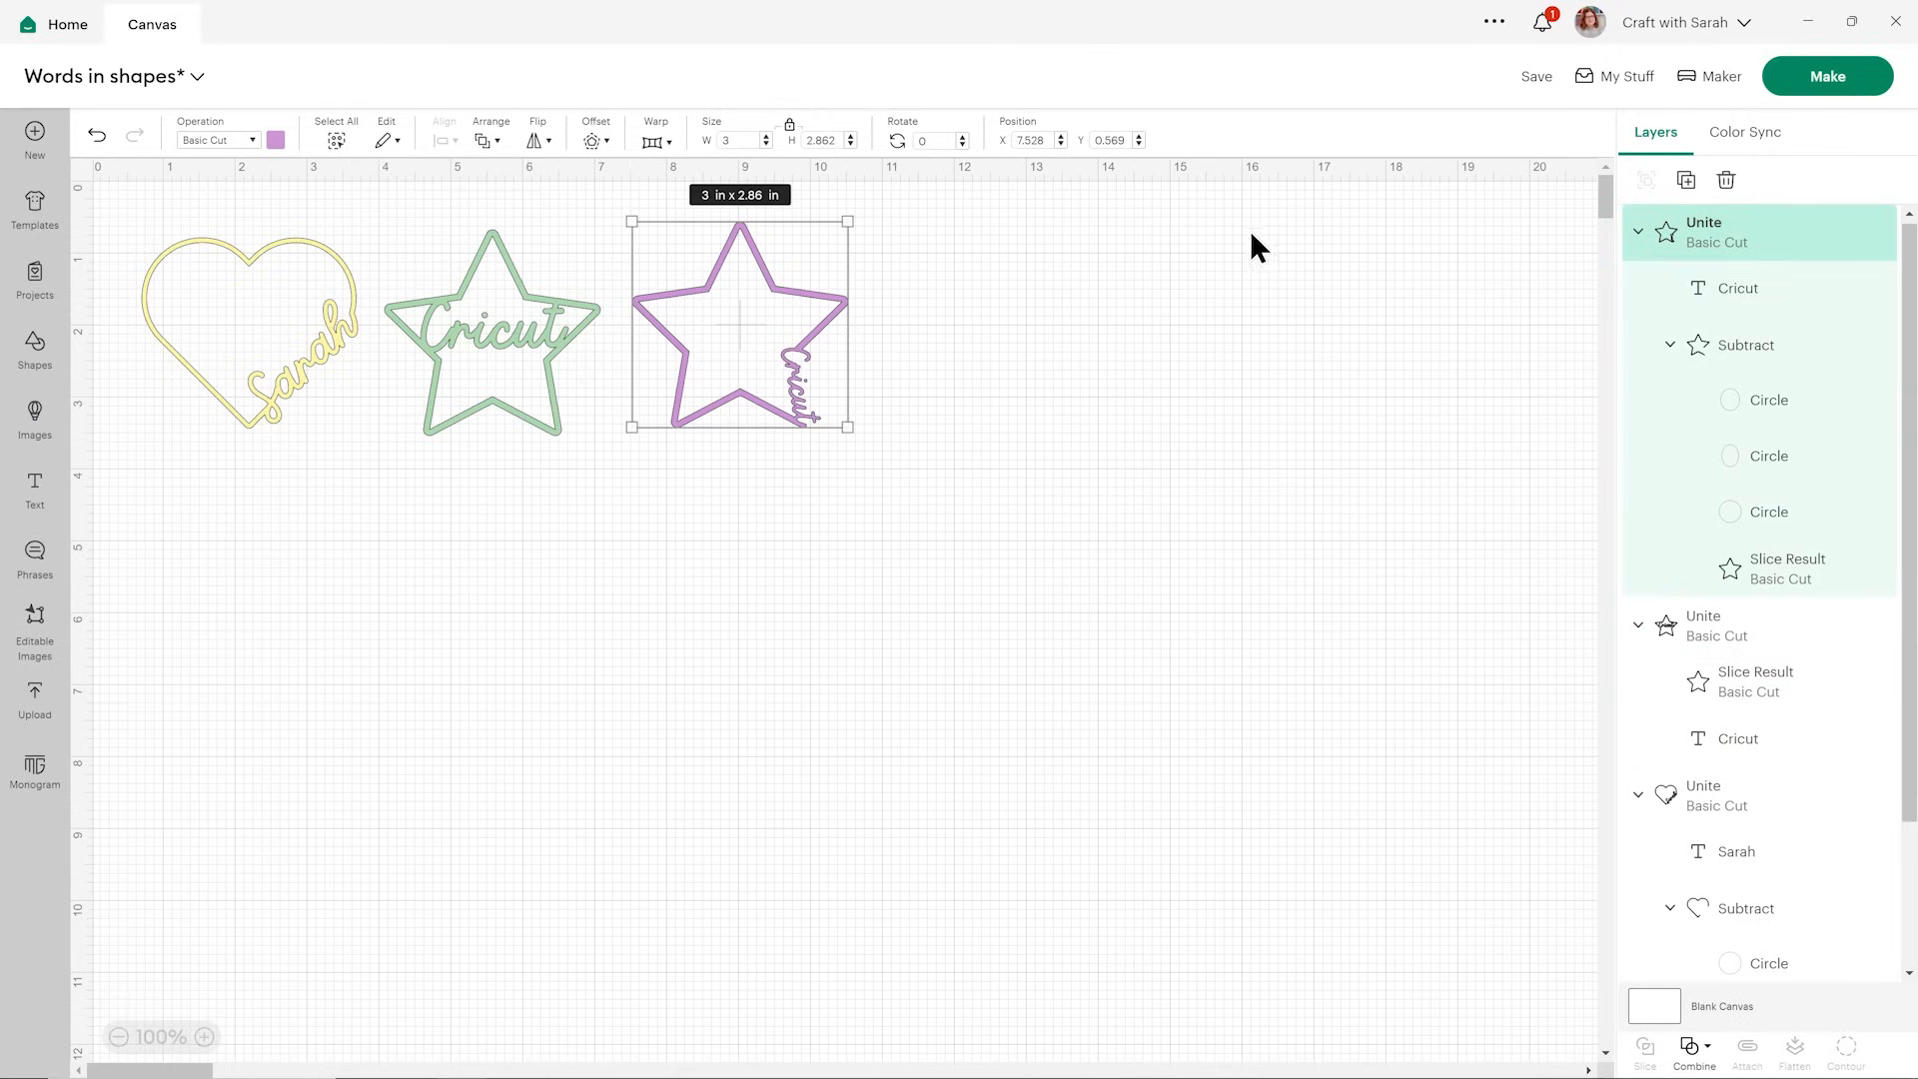
- Send the project to cut preparation and turn on mirroring for the yellow heart mat and the purple star mat
left_click(1826, 80)
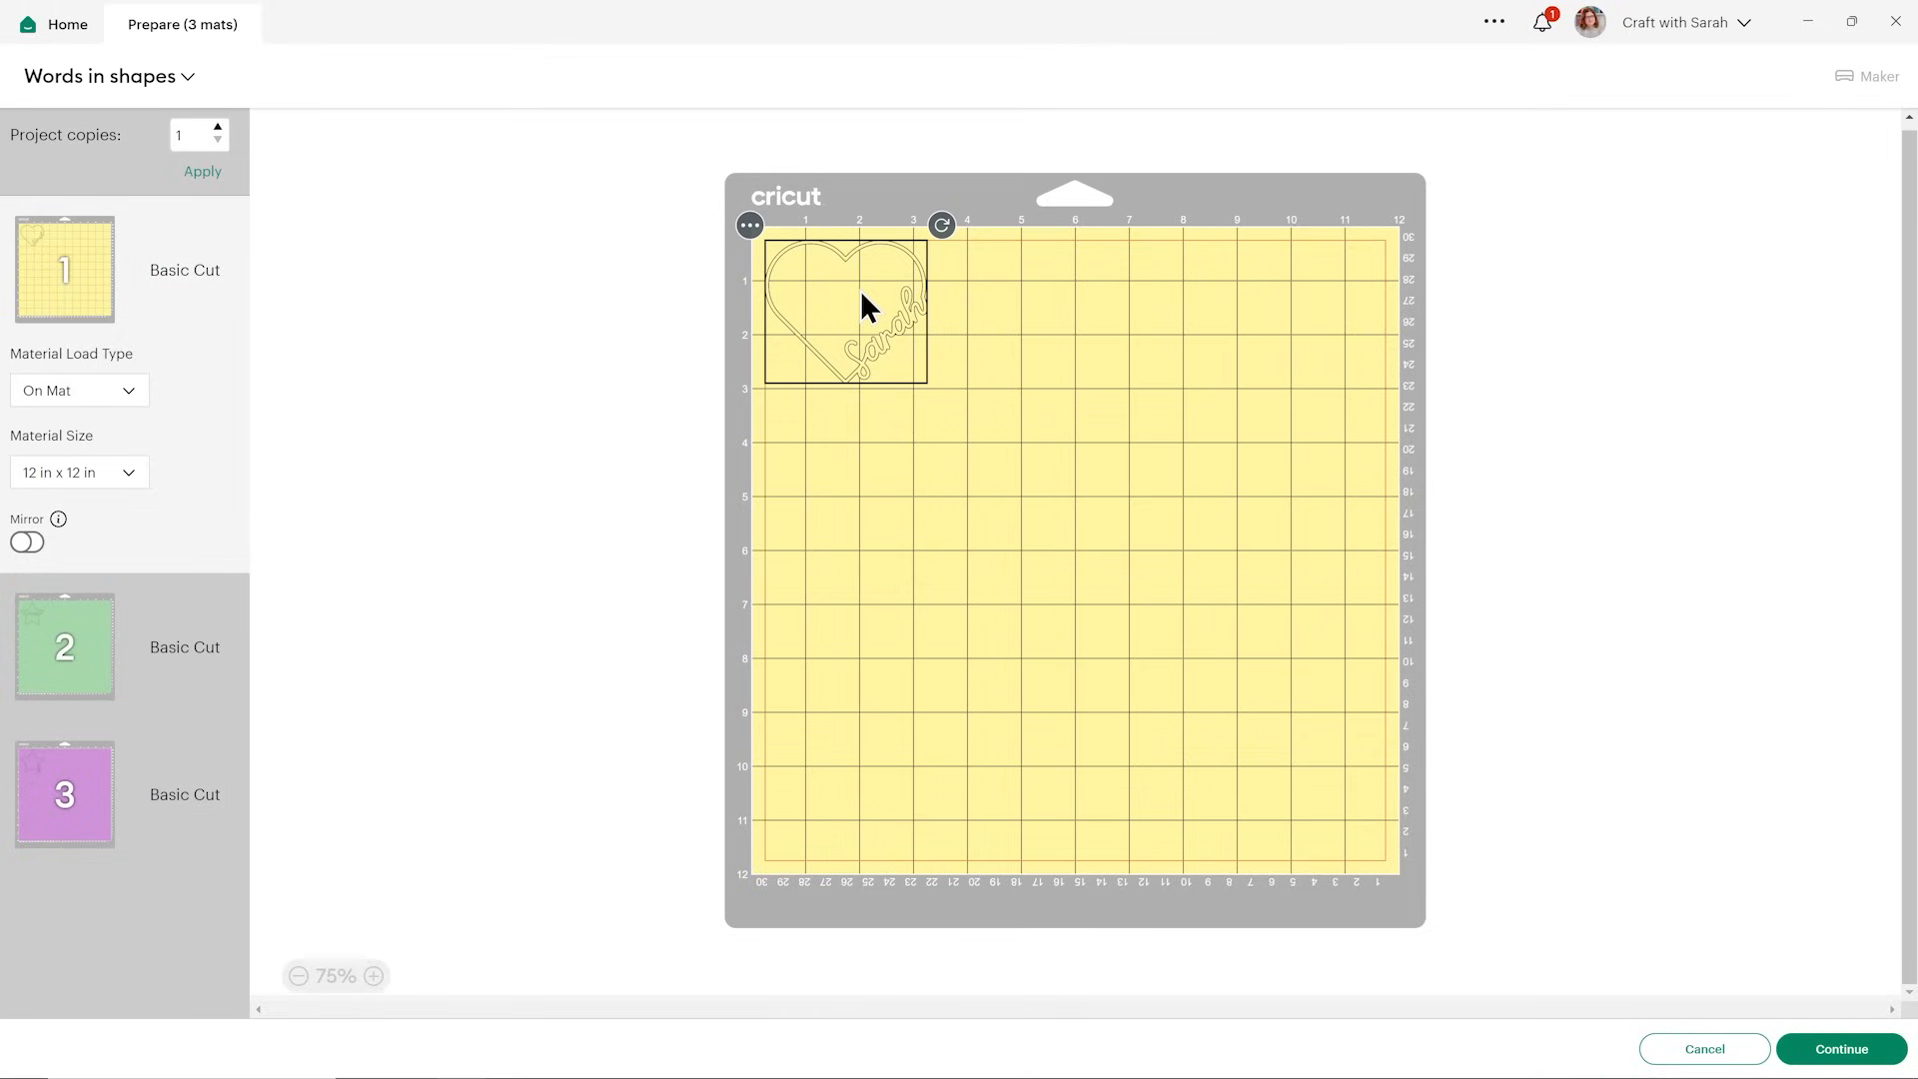
left_click(30, 543)
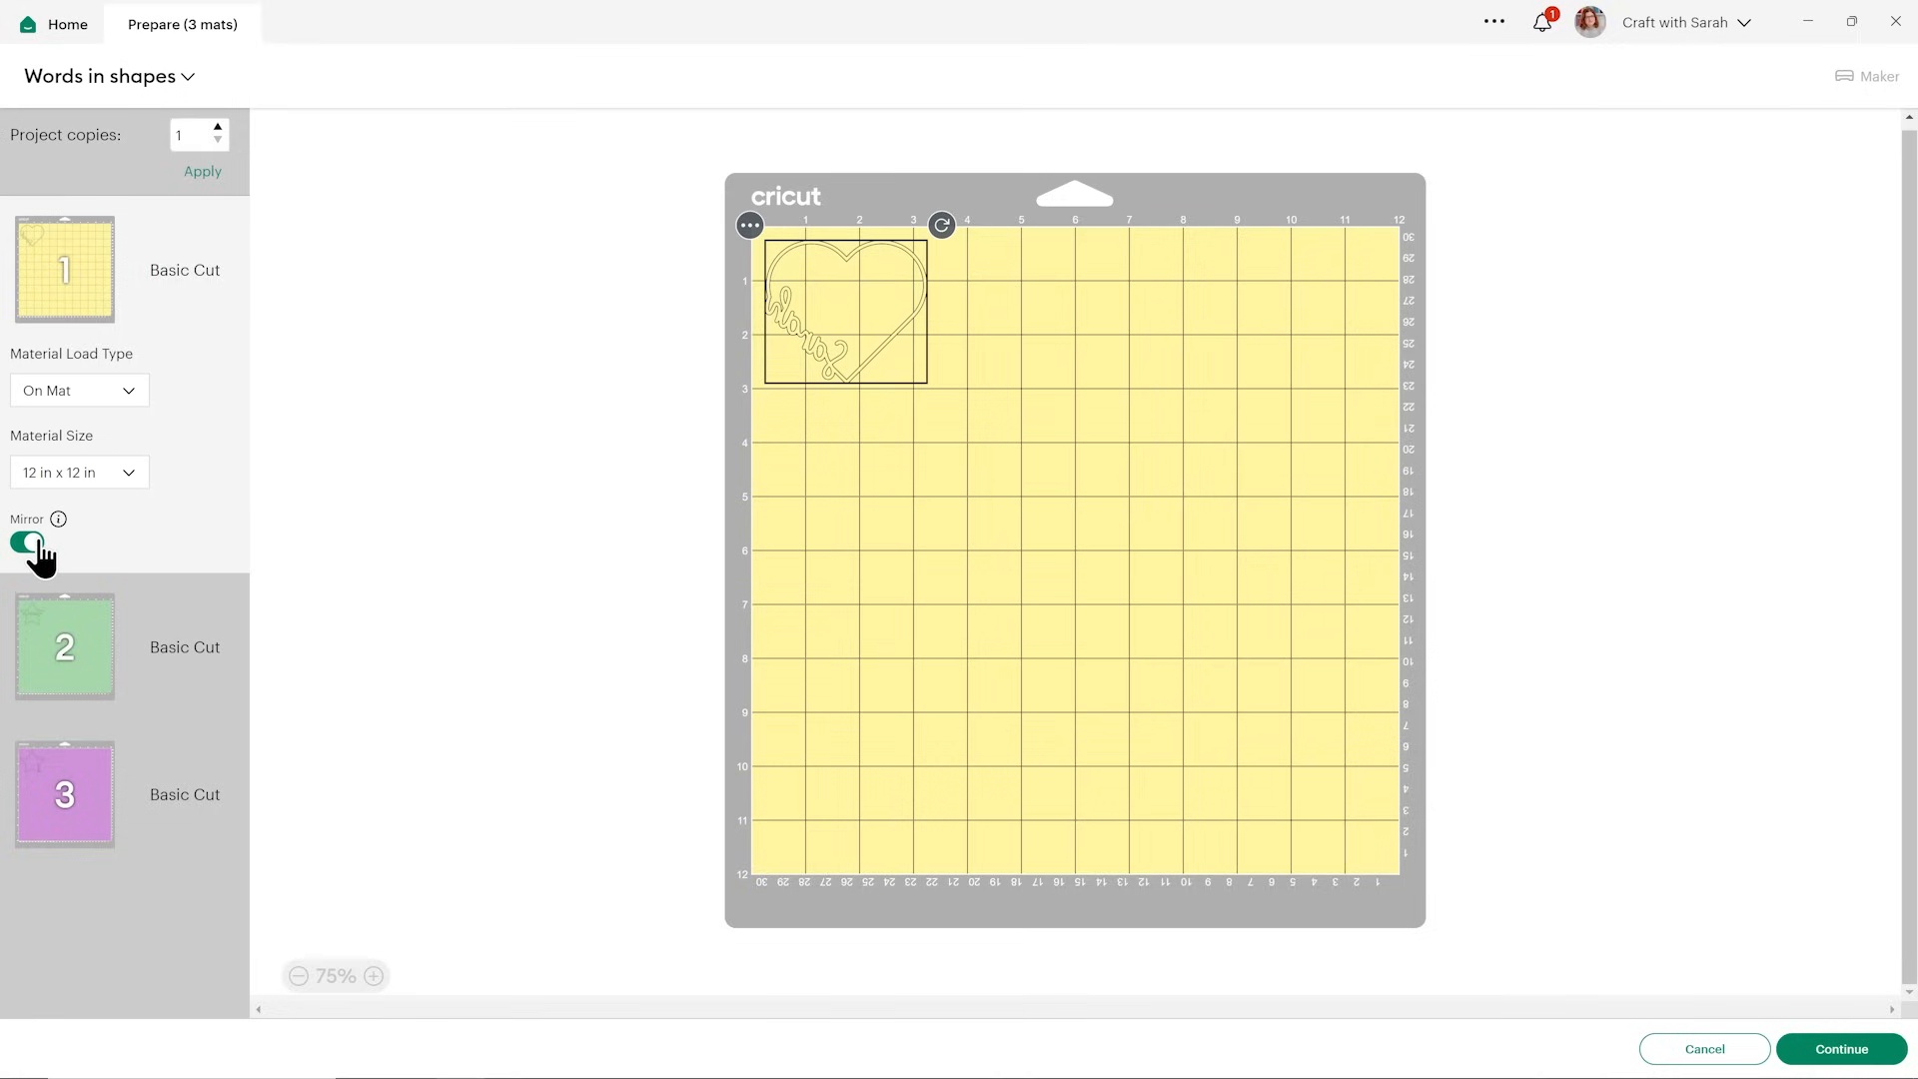
left_click(30, 650)
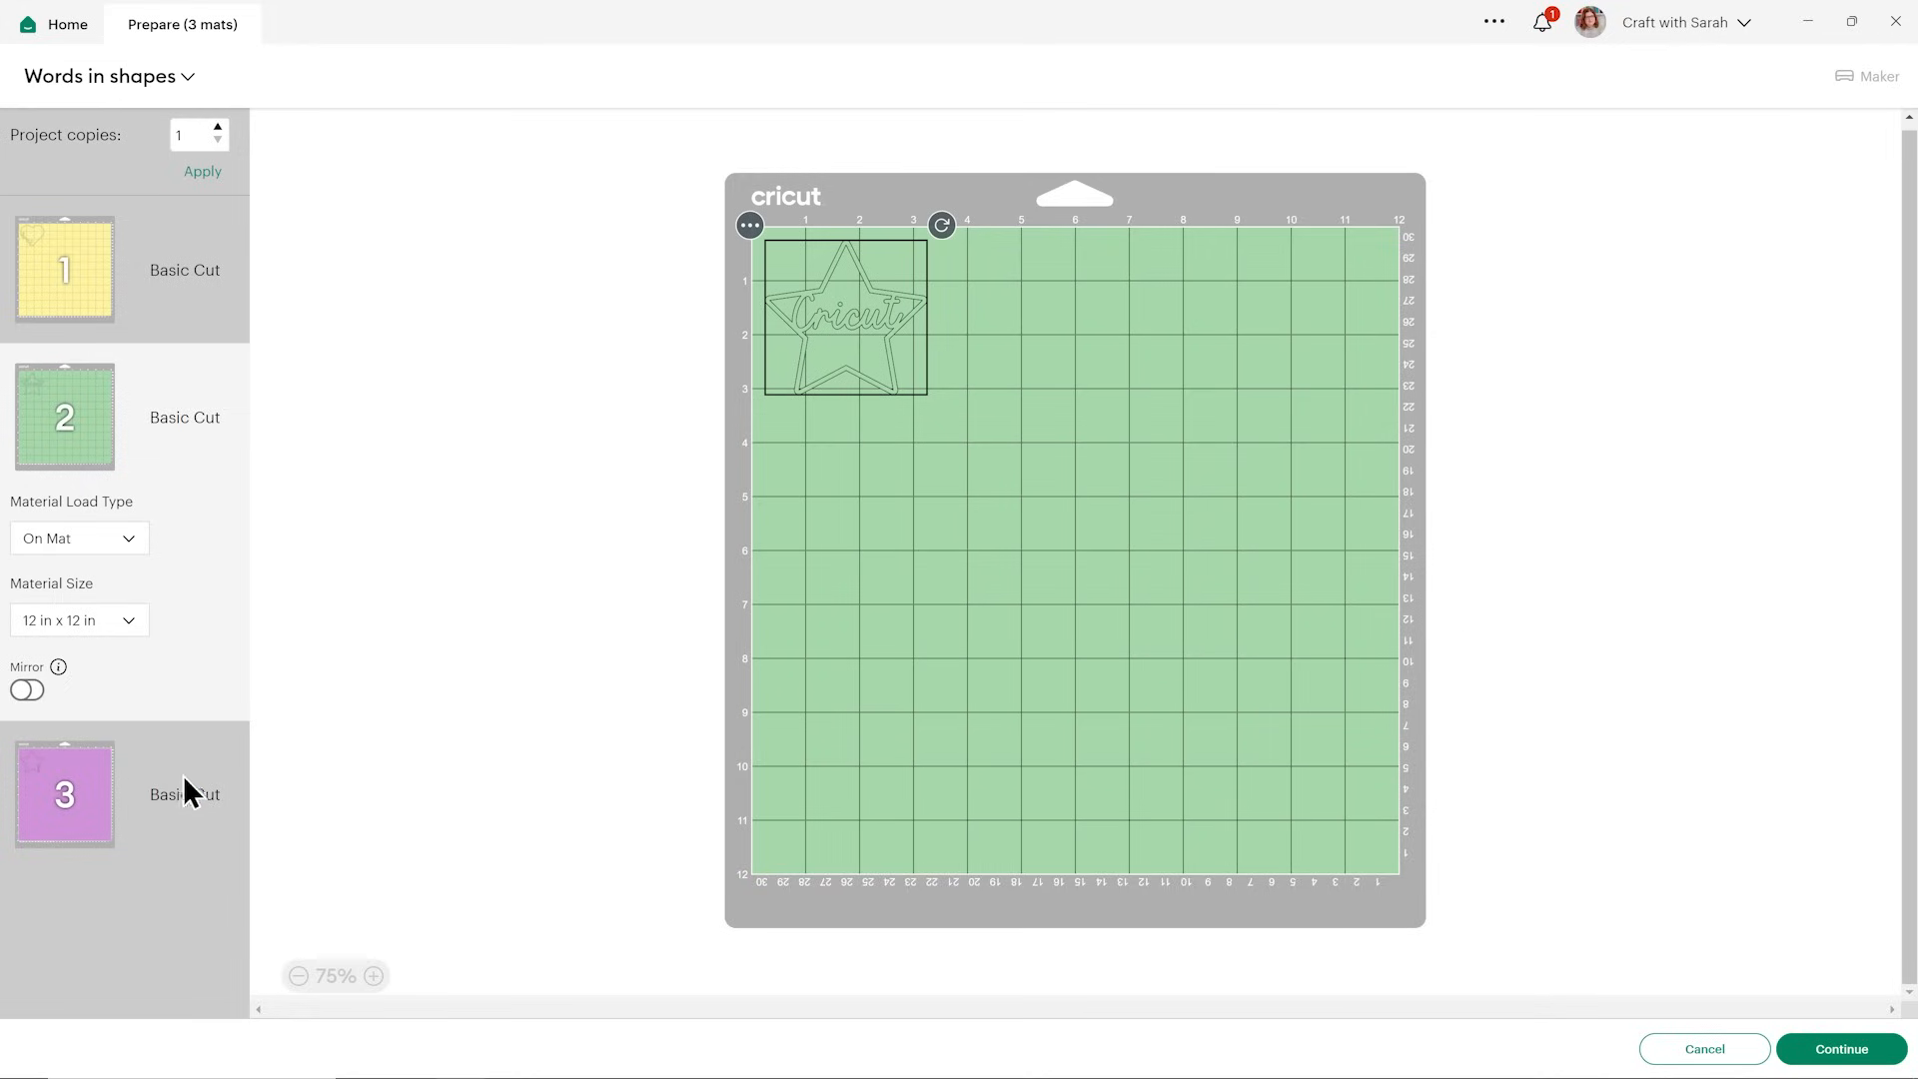
left_click(61, 789)
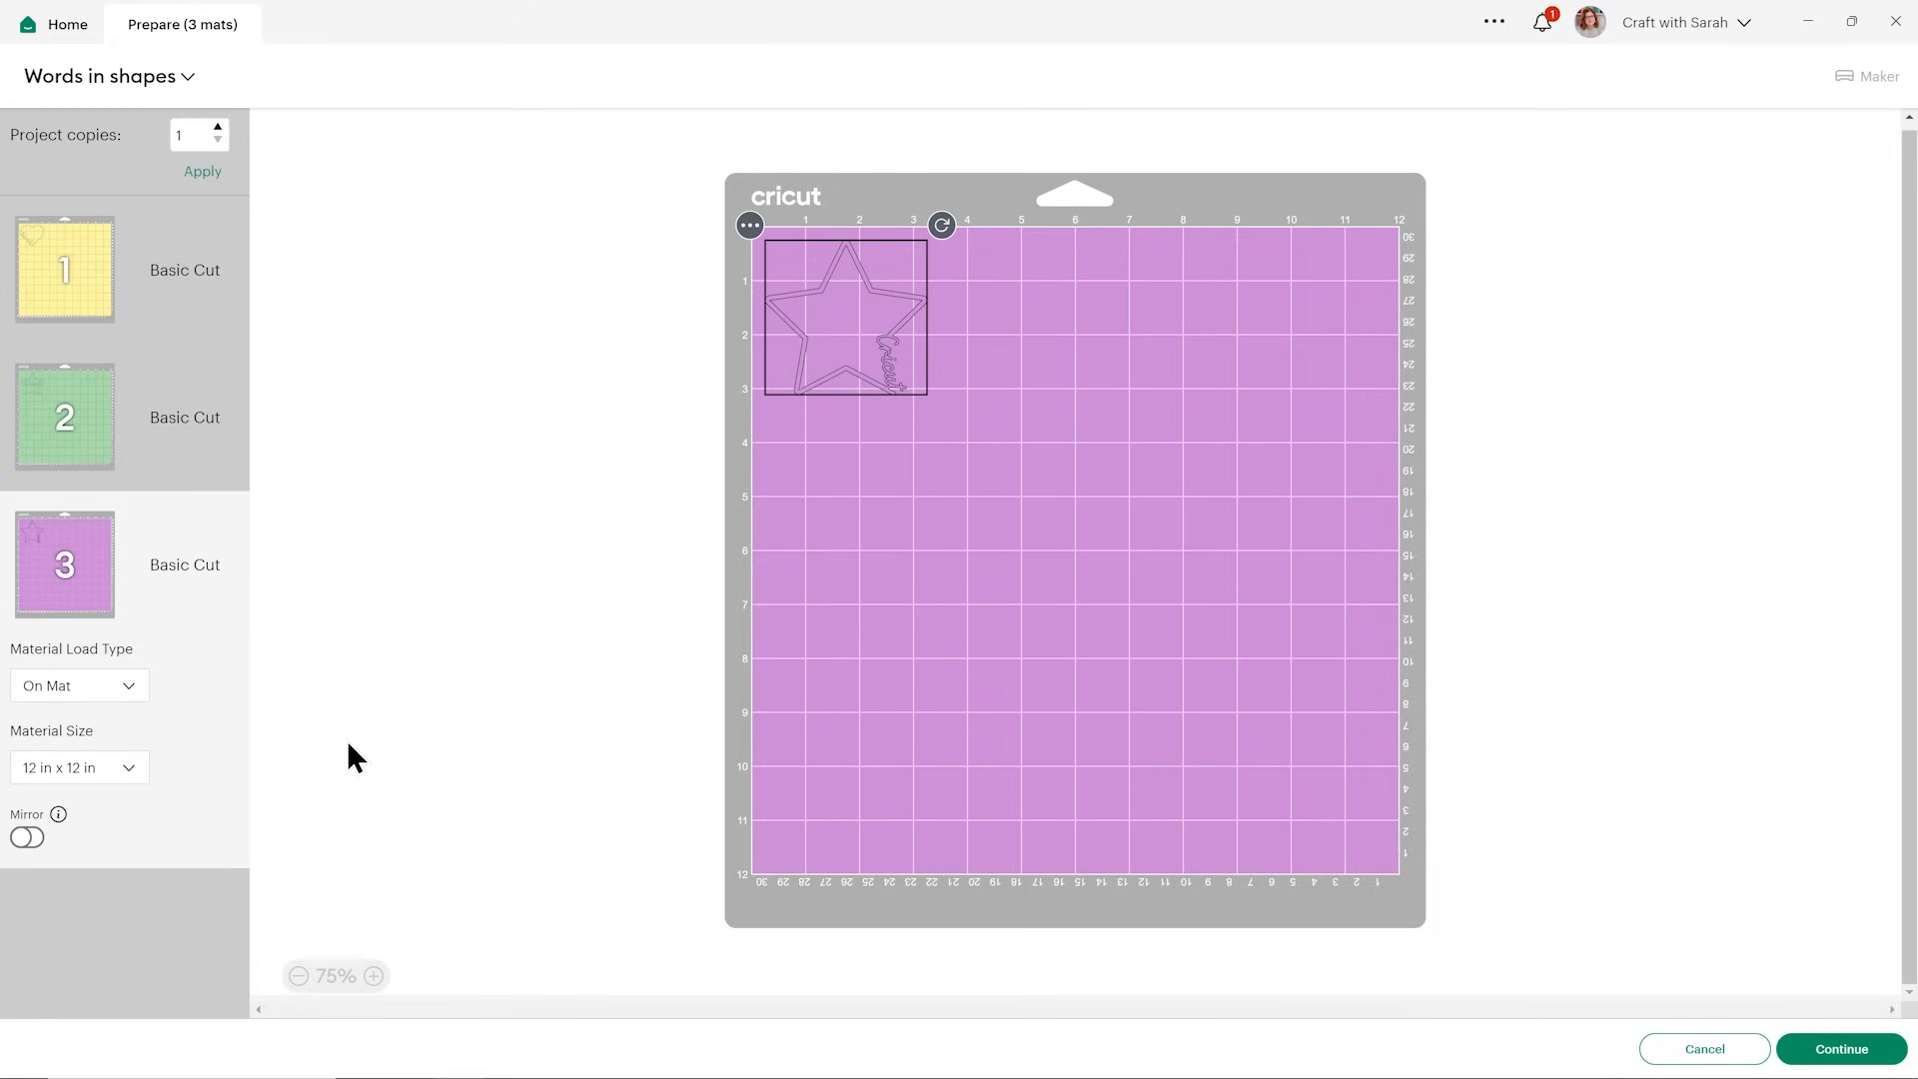
left_click(30, 839)
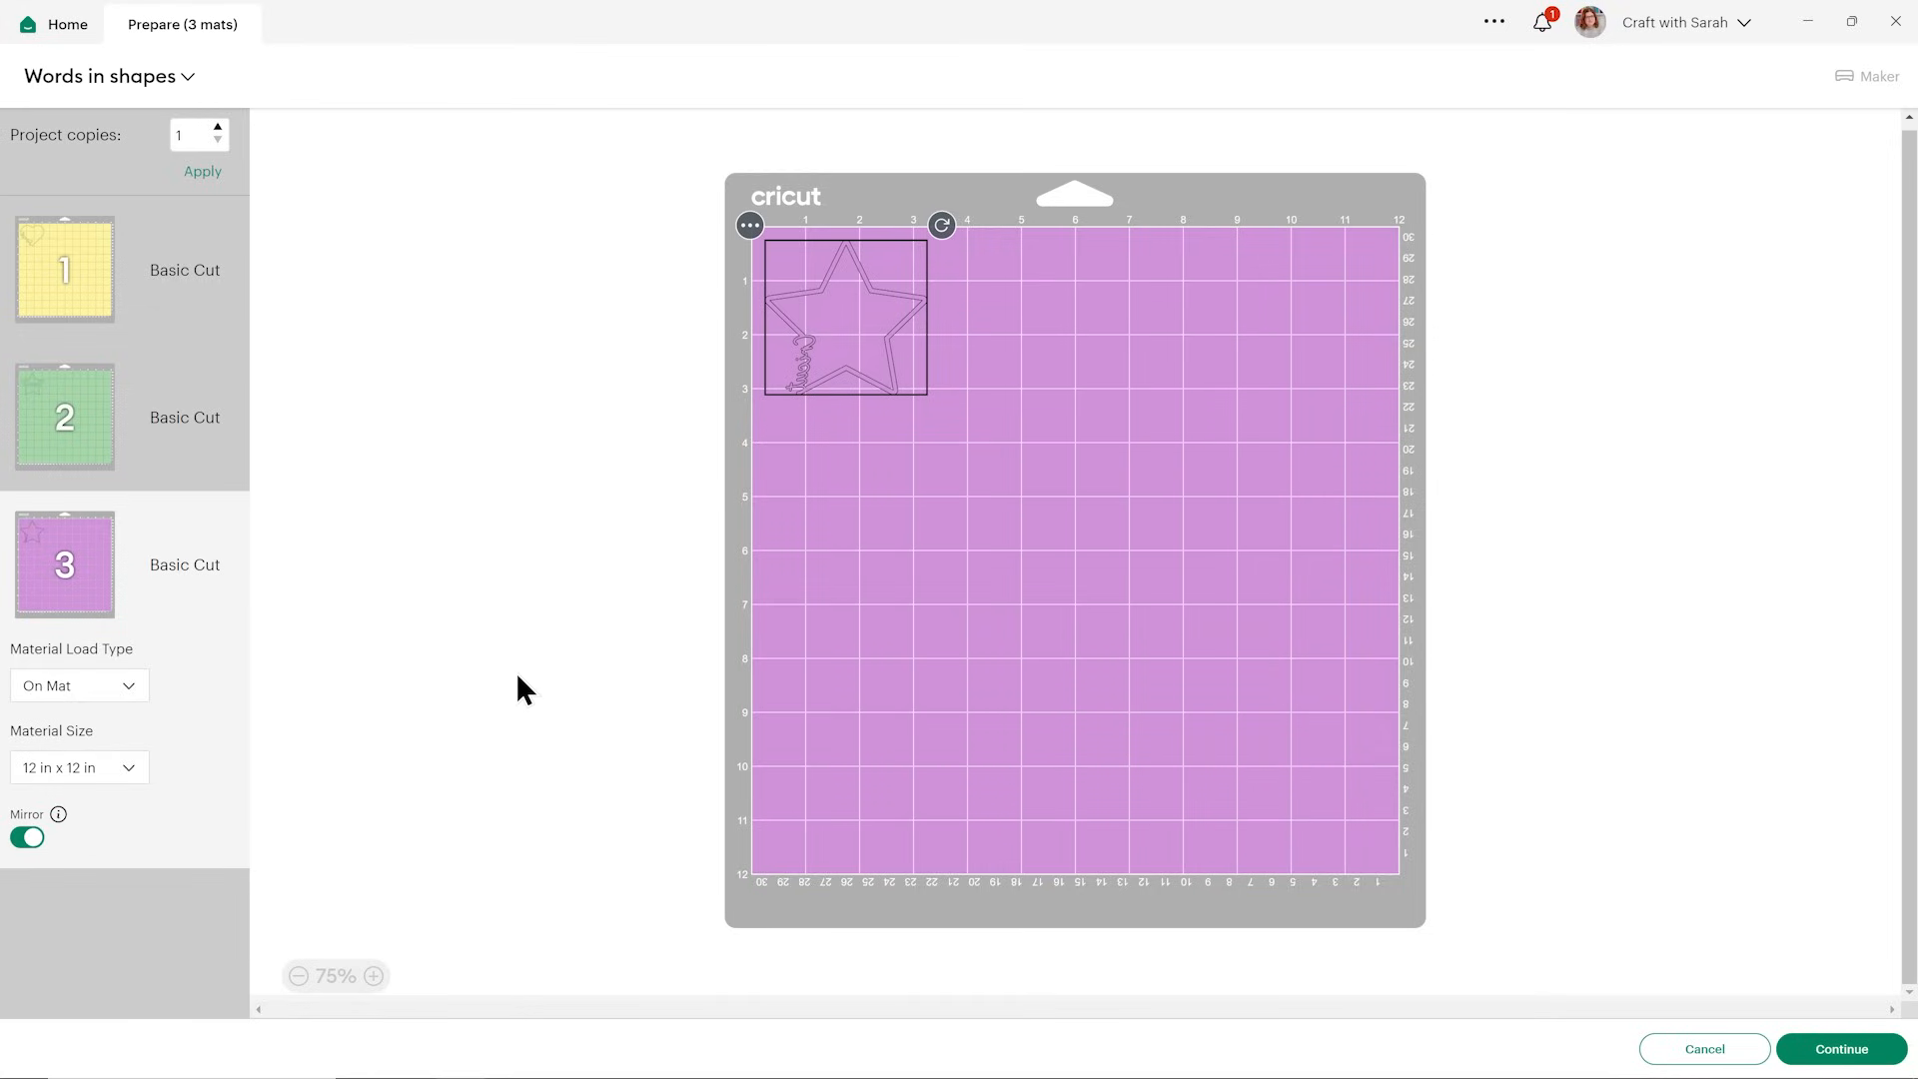